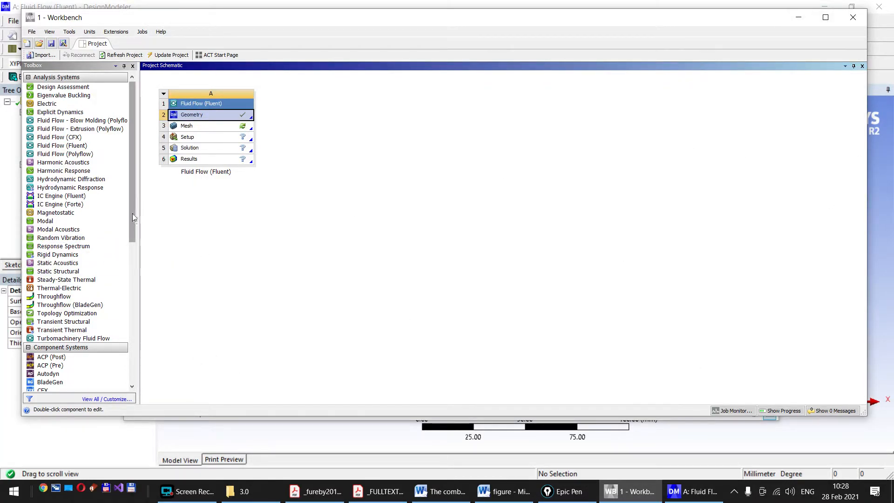
Step: Set the Analysis Type of the Fluid Flow (Fluent) system's Geometry cell to 2D in its properties
left_click_drag(132, 217, 132, 326)
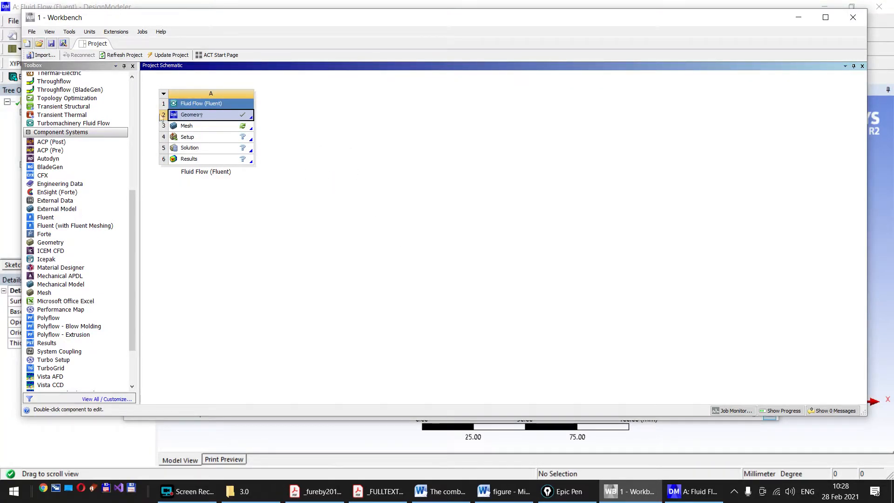
right_click(189, 118)
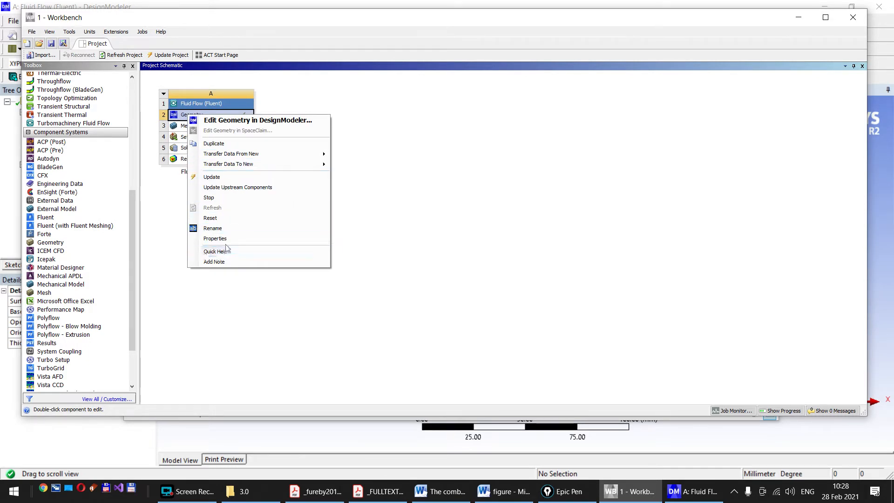
left_click(228, 240)
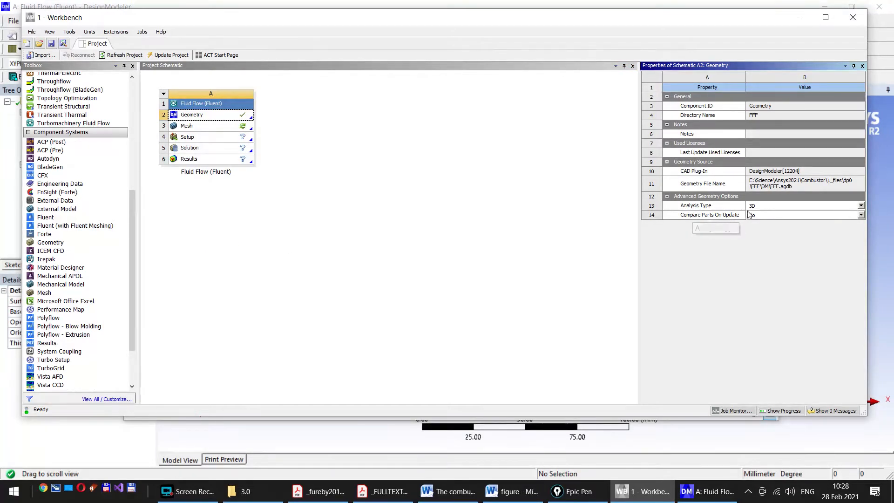
left_click(861, 206)
left_click(752, 221)
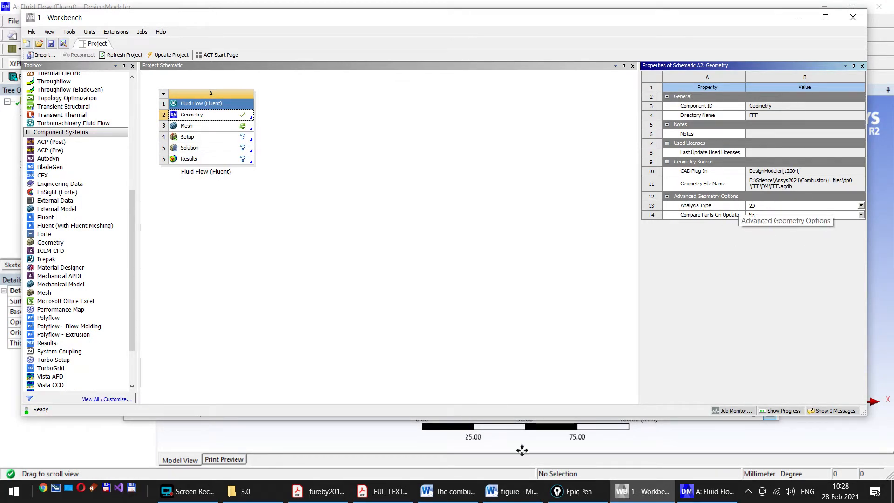
left_click(569, 497)
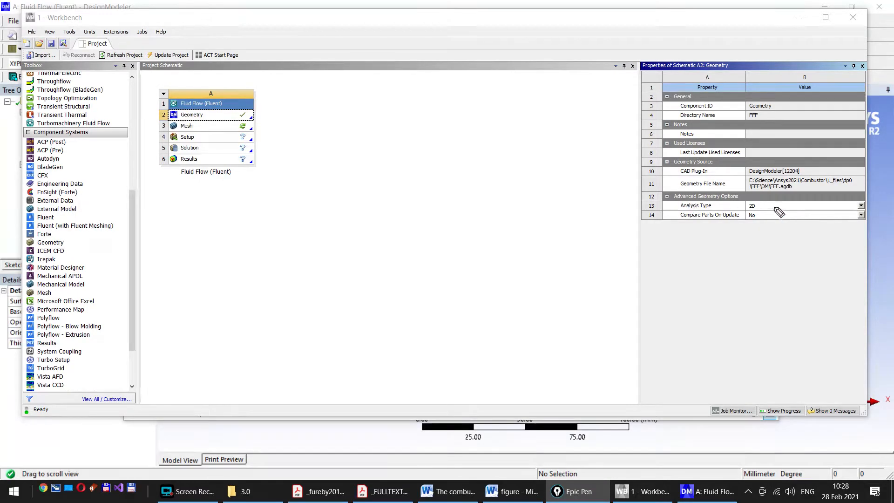
mouse_move(766, 199)
left_mouse_down()
mouse_move(746, 197)
mouse_move(744, 212)
mouse_move(769, 208)
left_mouse_up()
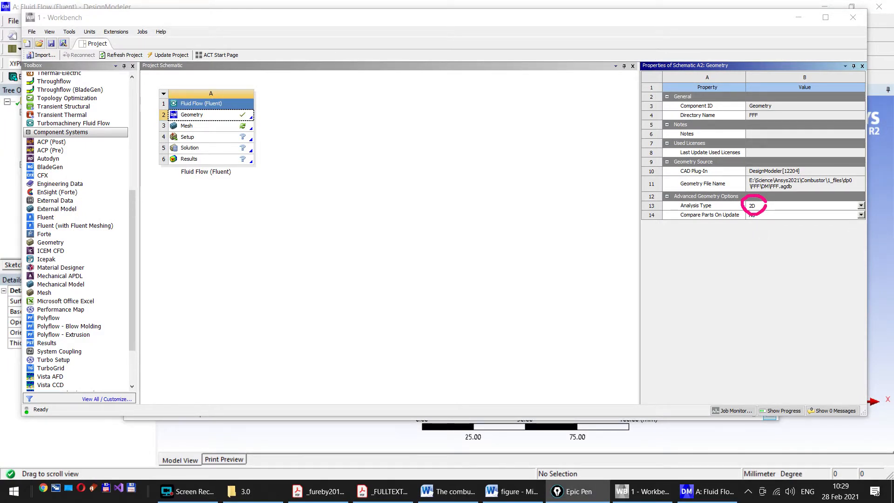
key("ctrl+shift+7")
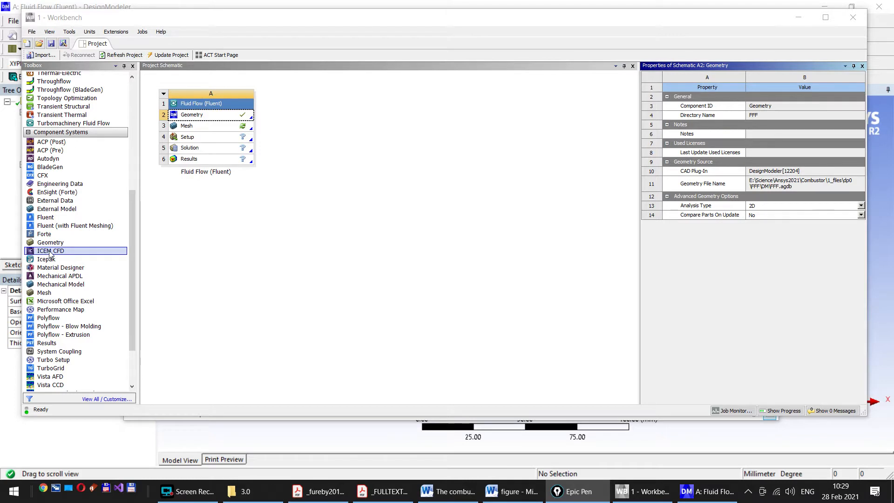
Step: Add an ICEM CFD component system, link the Fluent Geometry cell to its Model cell and open that model
left_click_drag(50, 254, 319, 135)
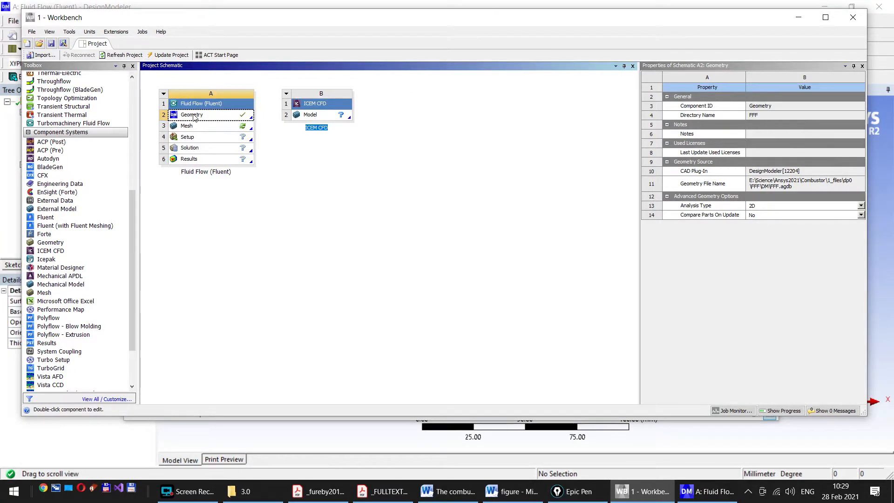
left_click_drag(194, 117, 320, 120)
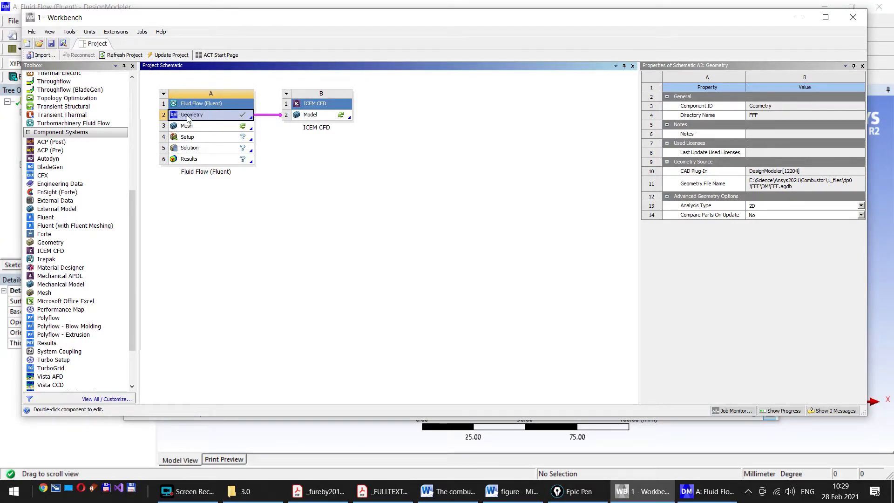
double_click(312, 116)
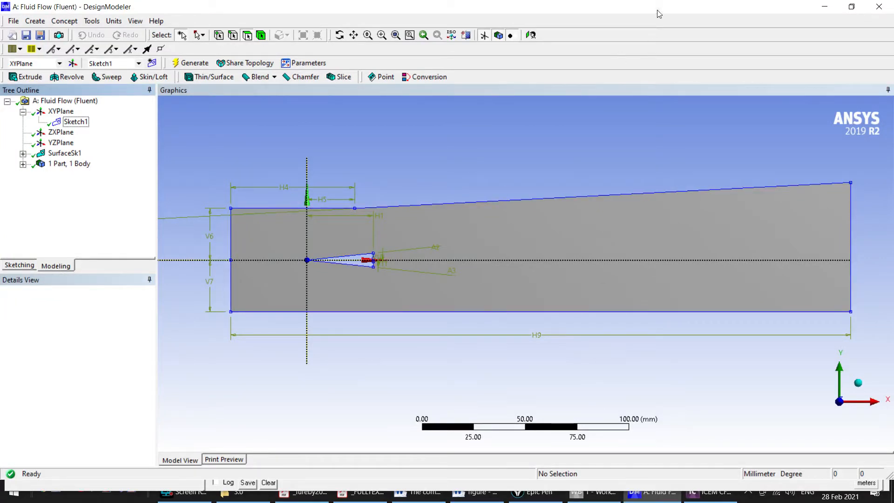
Step: Close the DesignModeler window and continue in ICEM CFD
left_click_drag(660, 9, 613, 17)
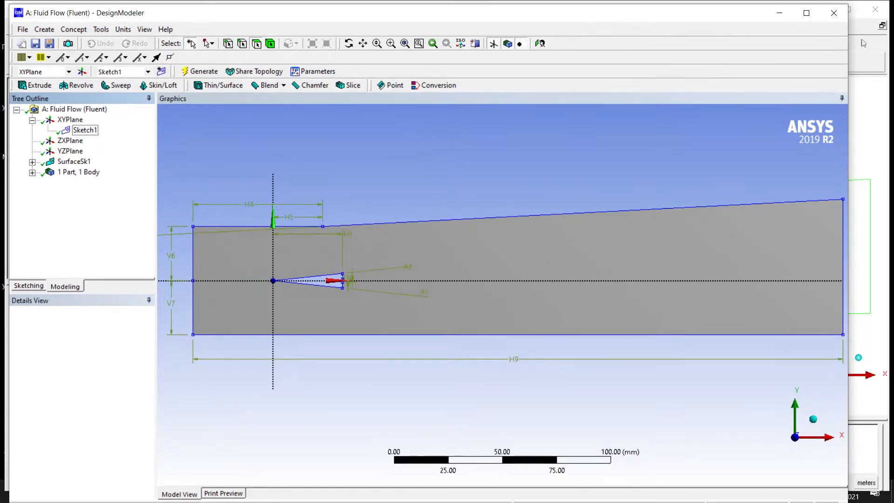
left_click(834, 14)
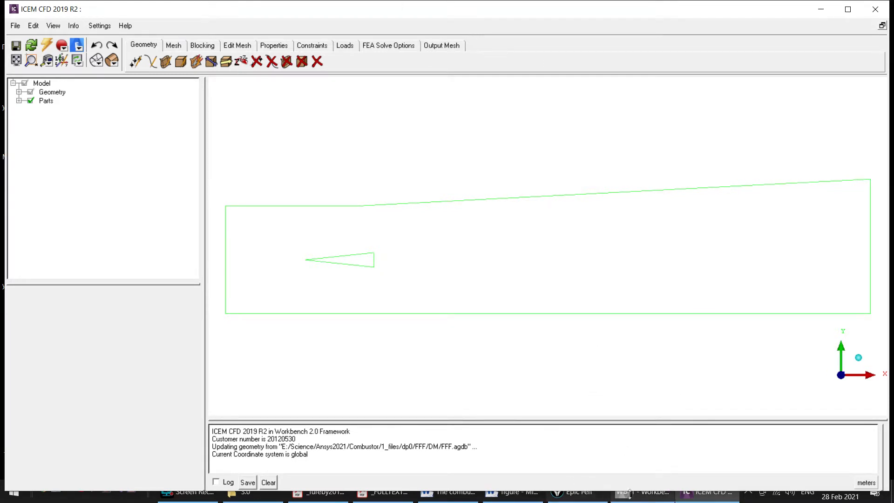
mouse_move(651, 499)
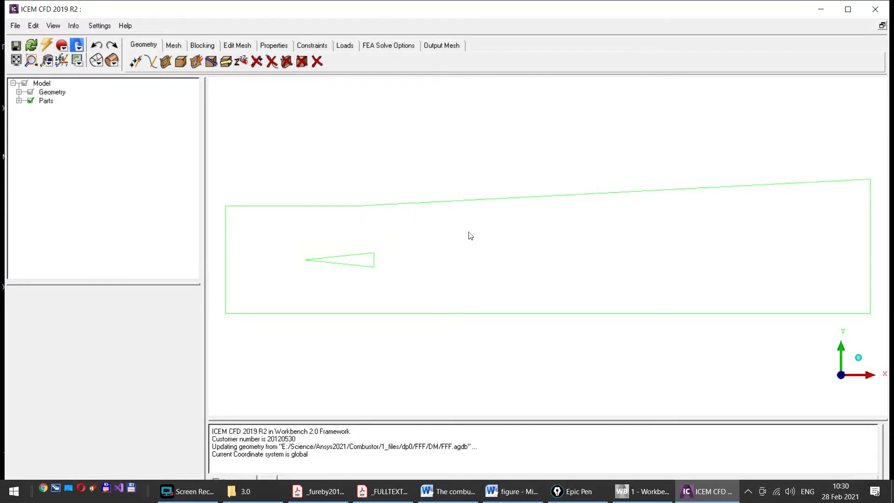
Step: Show the geometry's points together with its curves and inspect the channel and the wedge
scroll(487, 236, "up", 3)
scroll(487, 236, "down", 5)
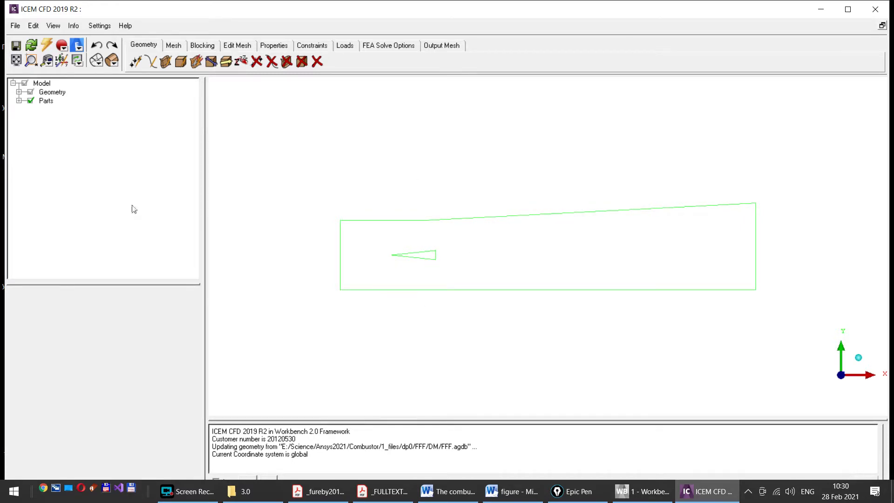
left_click(19, 92)
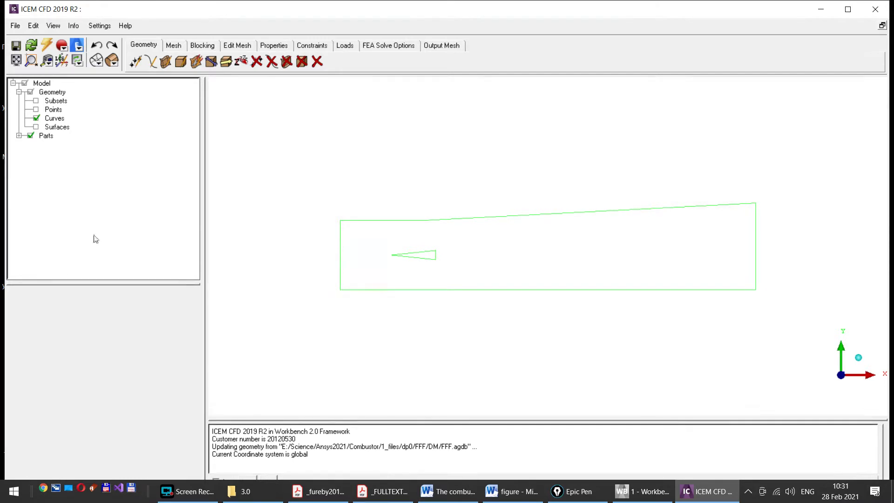
left_click(36, 110)
scroll(440, 263, "down", 2)
scroll(441, 264, "up", 5)
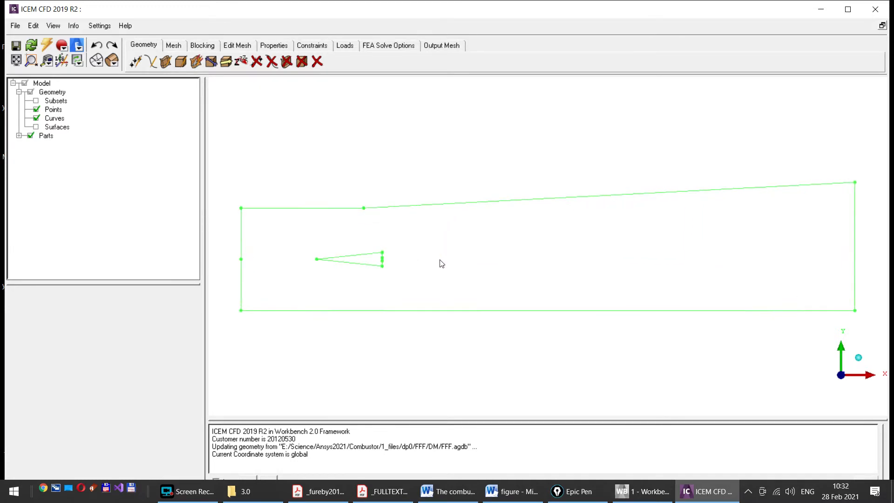
scroll(442, 264, "up", 2)
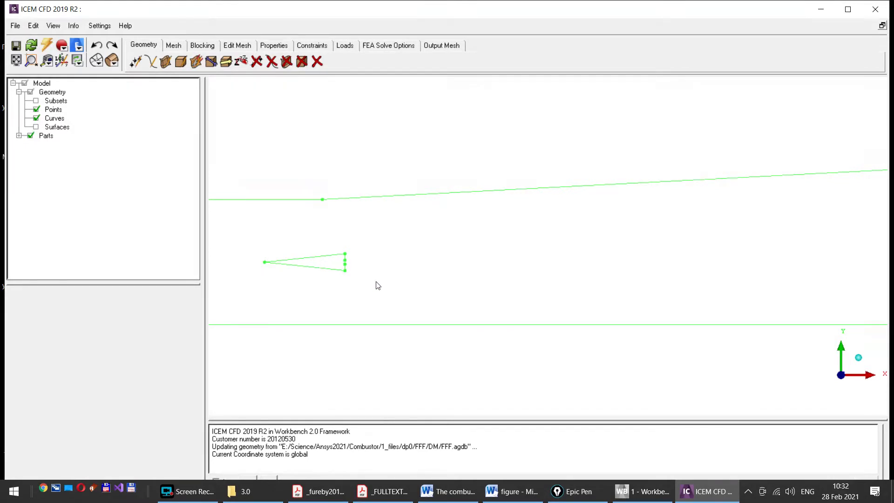
scroll(375, 283, "down", 5)
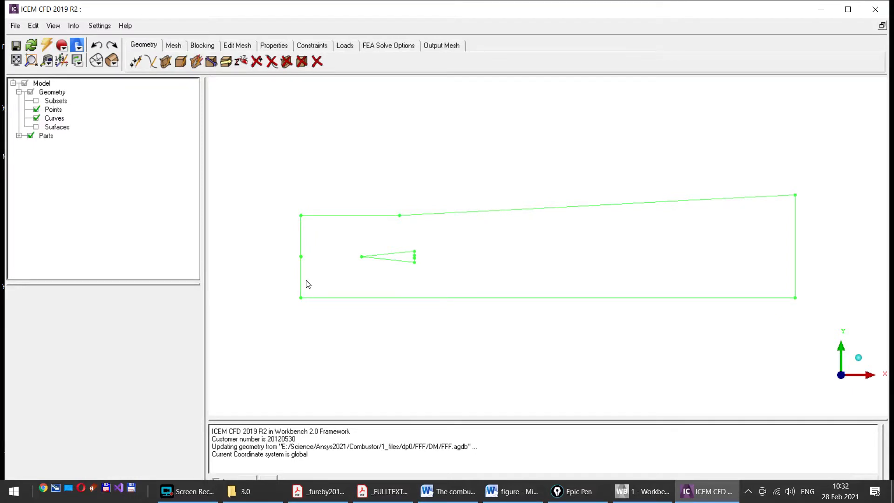
Step: Create a part named inlet from the two curves of the channel's left edge, restricting entity selection to curves
left_click(19, 136)
right_click(44, 136)
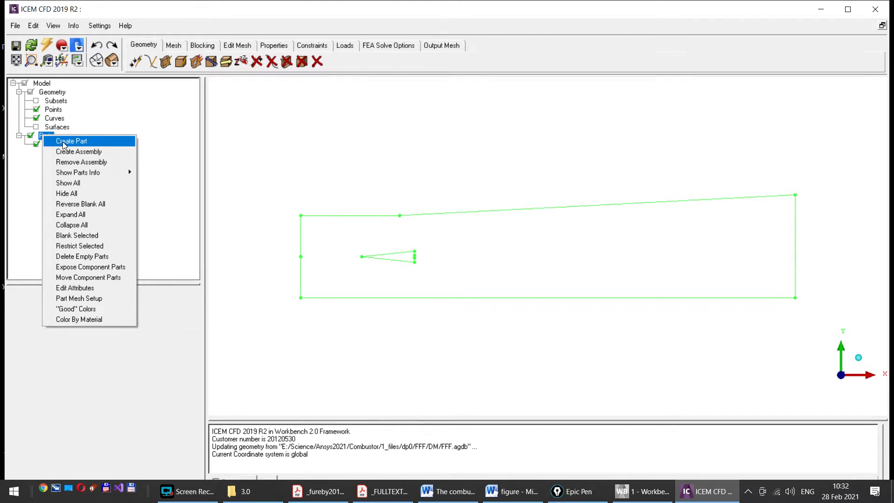
left_click(63, 142)
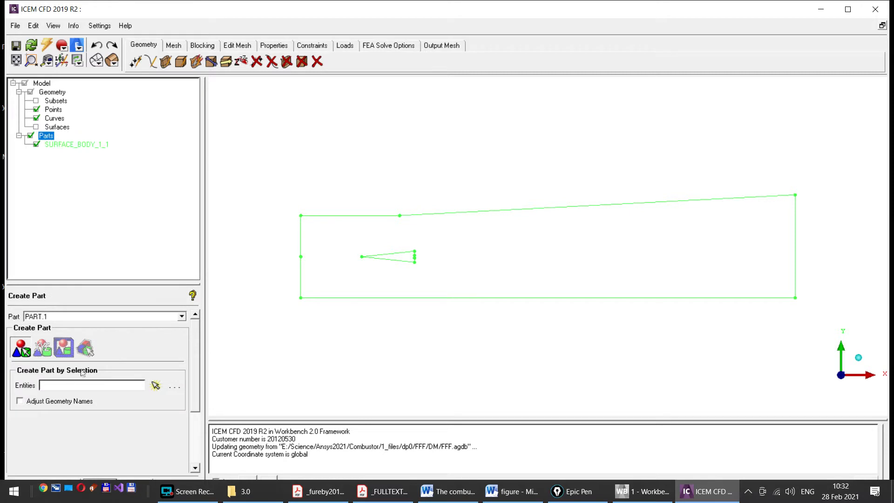
double_click(52, 317)
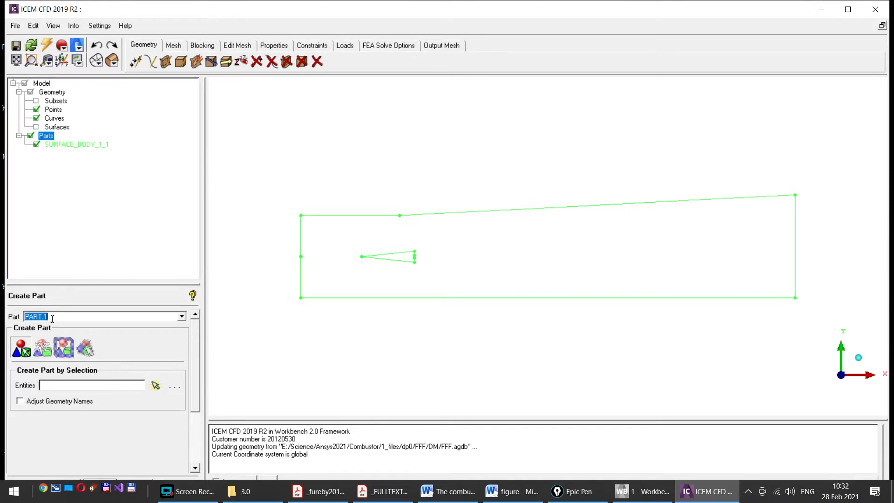
type("inlet")
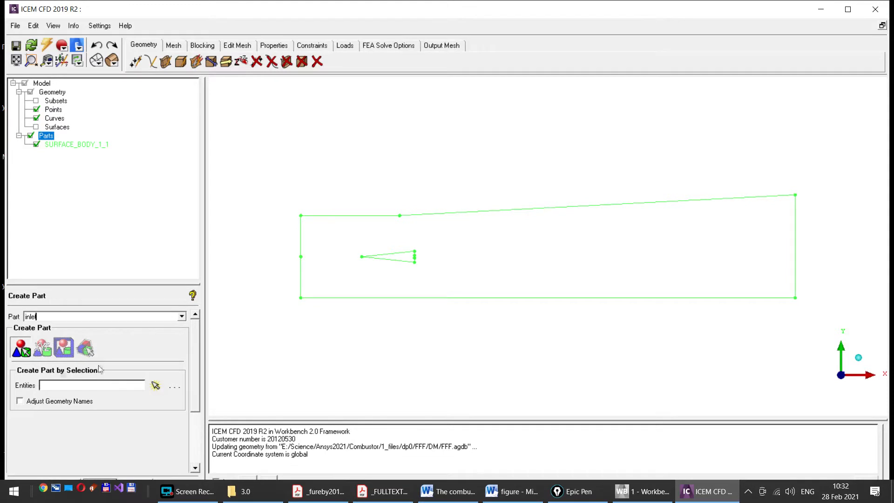
left_click(156, 386)
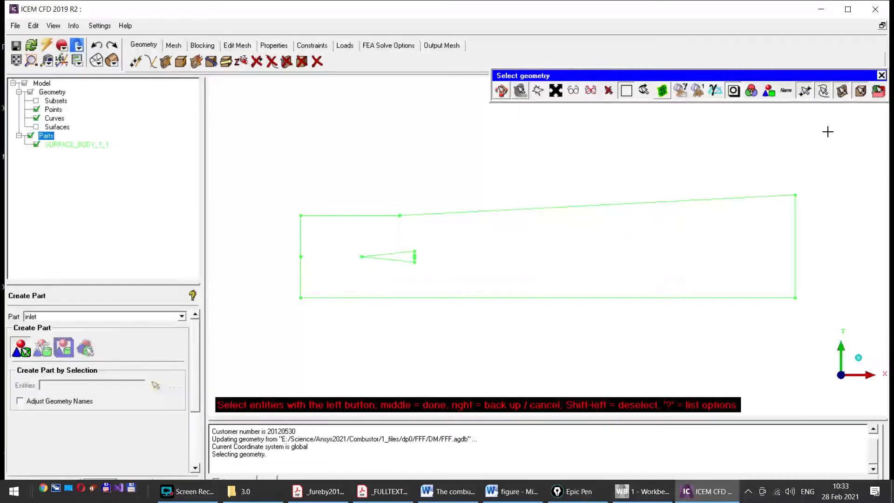
left_click(806, 92)
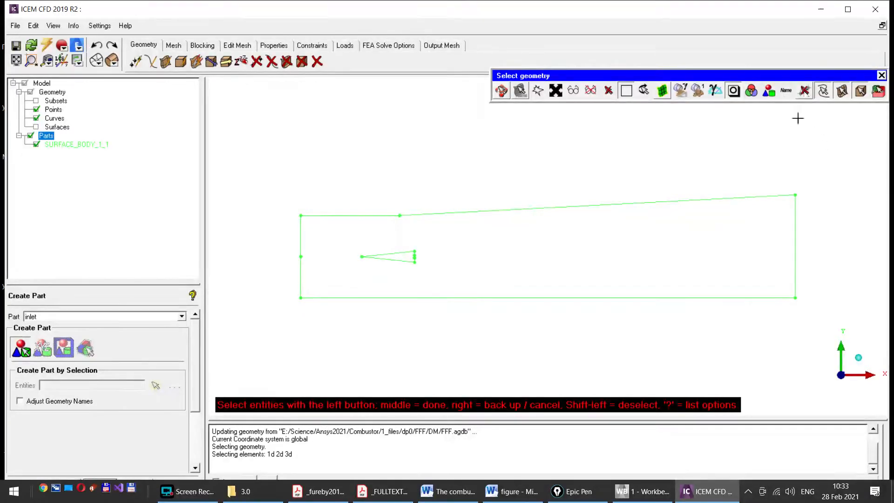
left_click(842, 92)
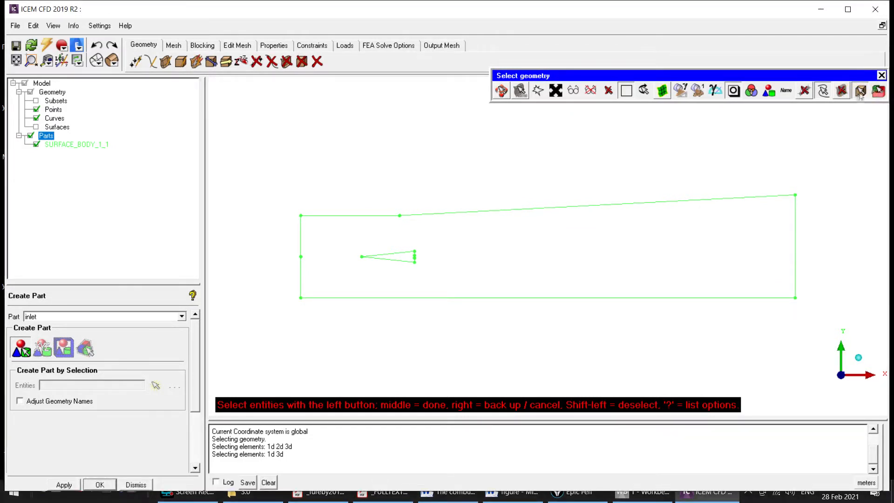
left_click(861, 92)
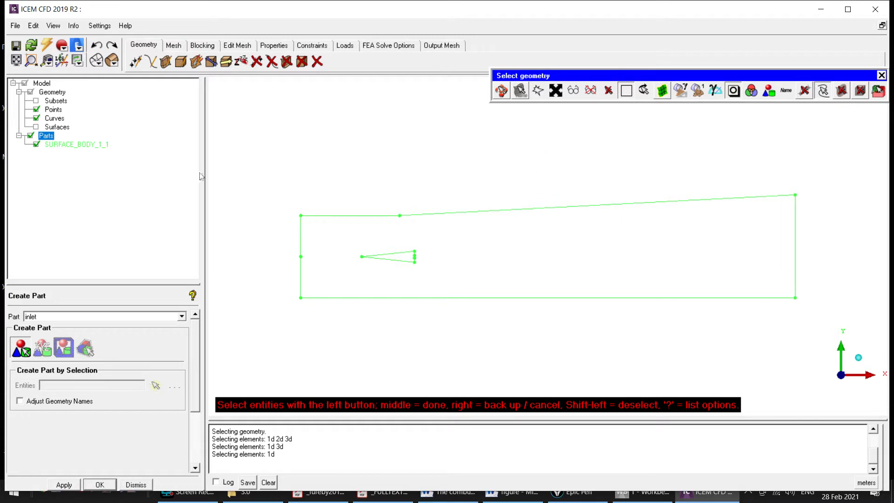
left_click(300, 238)
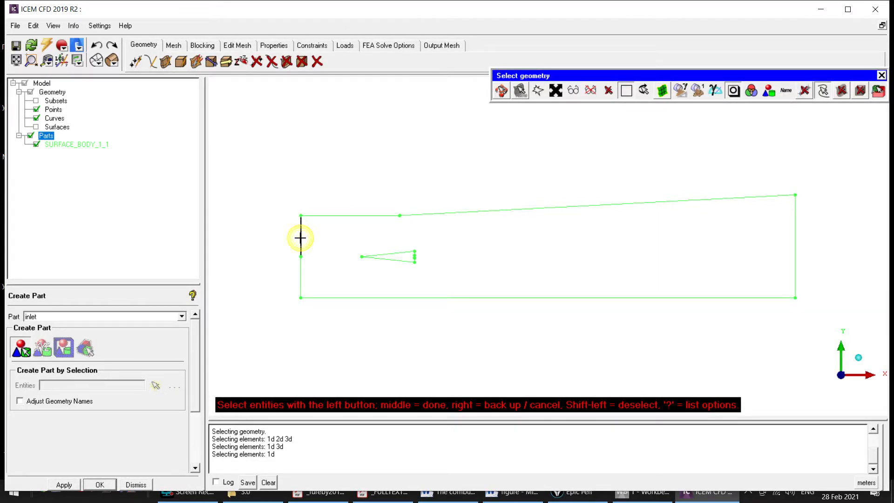
left_click(301, 276)
middle_click(404, 319)
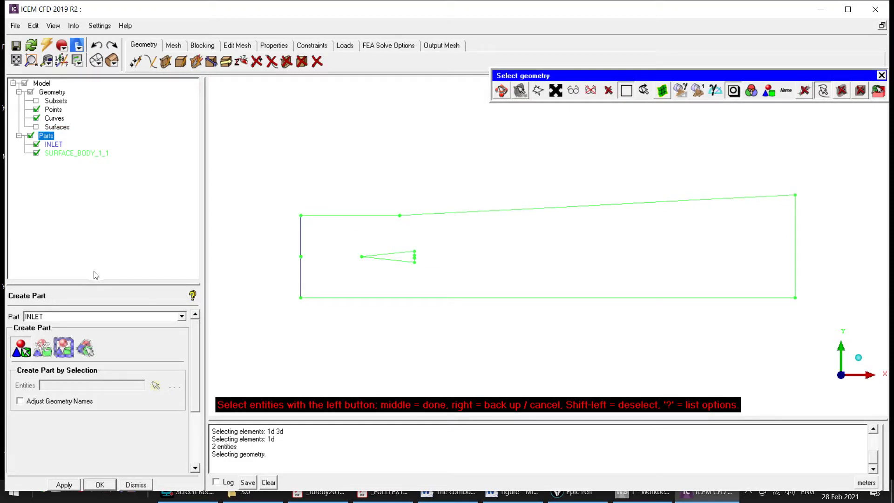
Step: Create a part named outlet from the vertical curve at the channel's right end
double_click(50, 318)
key("BackSpace")
type("outlet")
left_click(795, 240)
middle_click(818, 228)
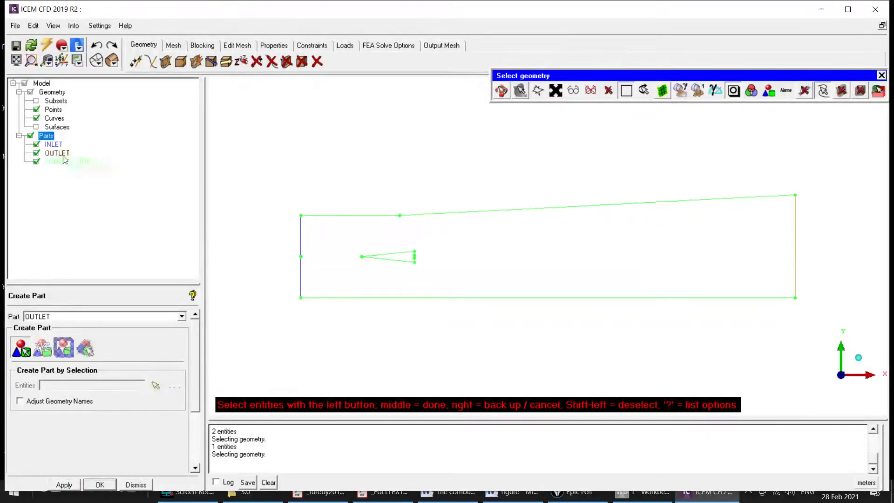
Step: Hide and show the OUTLET part to check which curve belongs to it
left_click(37, 154)
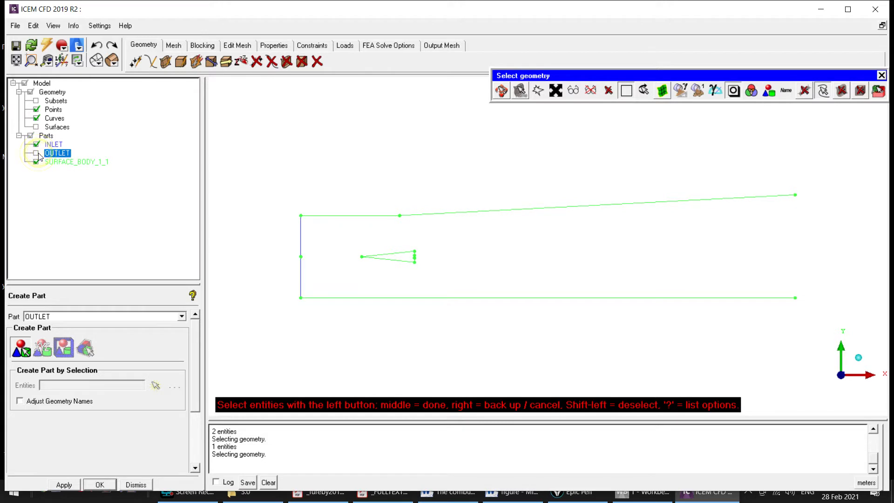
left_click(39, 154)
left_click(39, 154)
left_click(37, 154)
Step: Create a part named bottom from the channel's lower horizontal curve
double_click(45, 317)
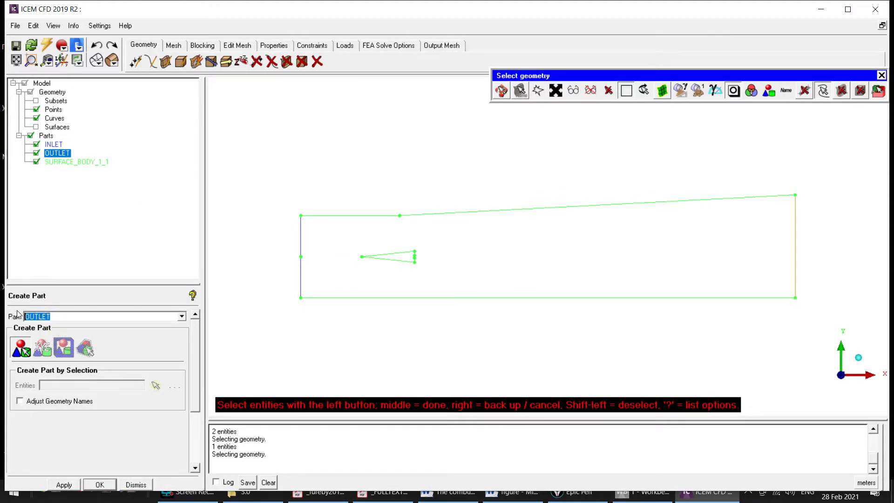
type("bottom")
left_click(464, 299)
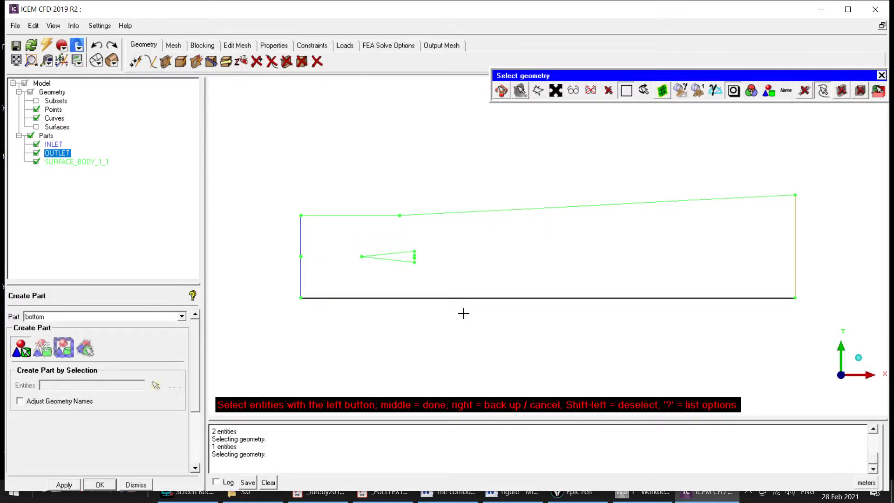
middle_click(464, 313)
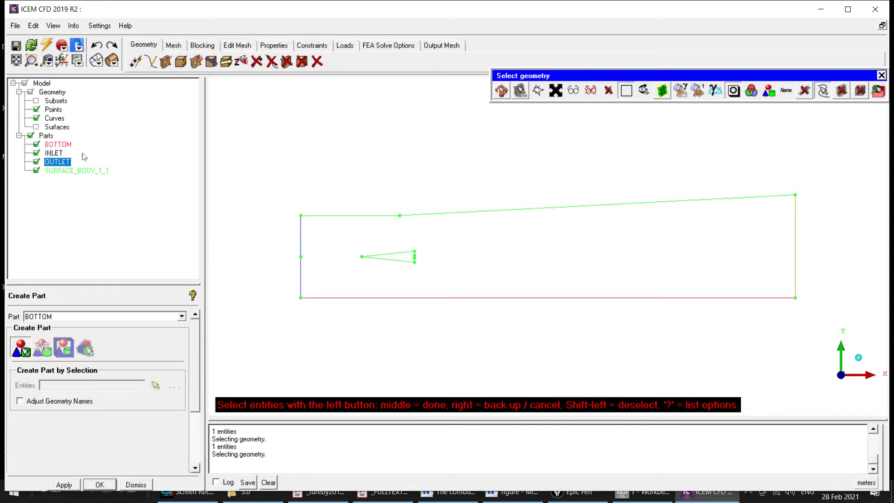
Step: Hide and show the BOTTOM part repeatedly to check which curve belongs to it
left_click(36, 145)
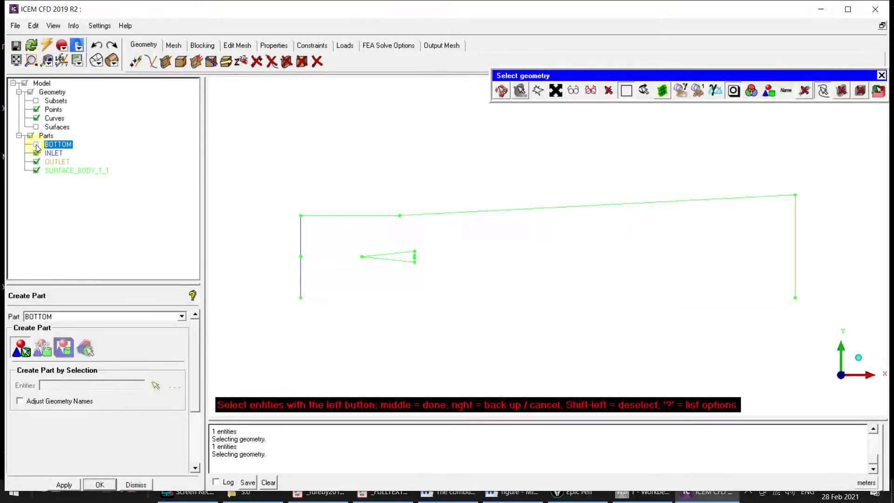
left_click(36, 145)
left_click(36, 144)
left_click(36, 145)
left_click(37, 145)
left_click(37, 145)
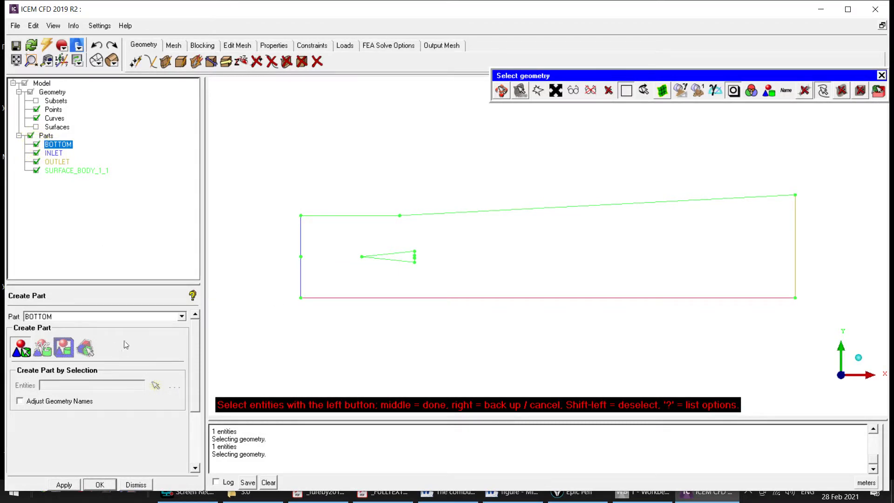
Step: Create a part named top from the two upper curves of the channel, the short horizontal one and the long sloping one
left_click_drag(64, 317, 6, 316)
key("BackSpace")
type("to")
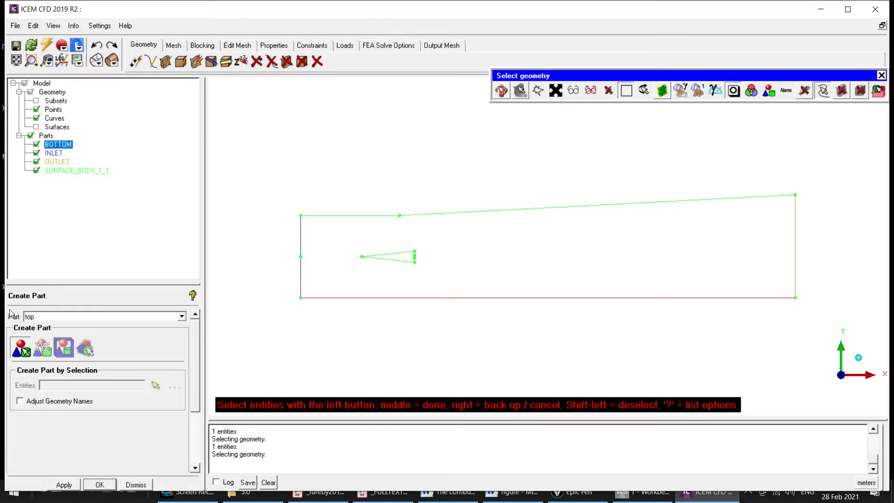
type("p")
left_click(347, 215)
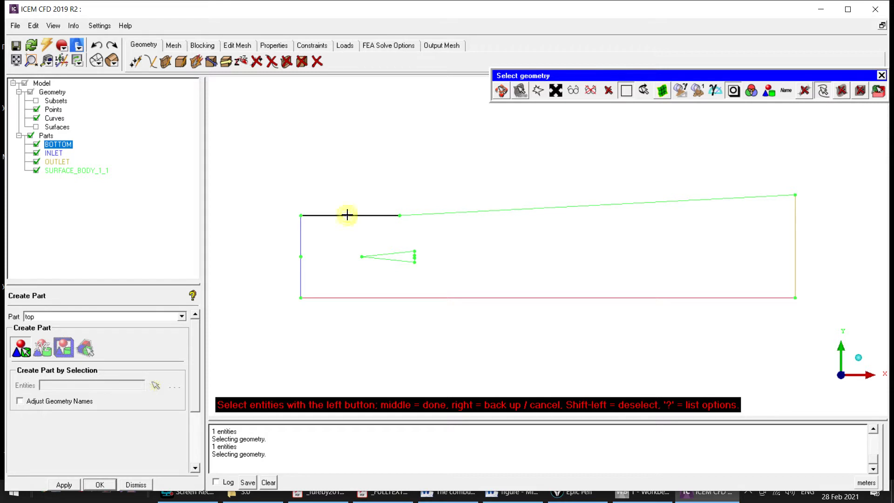
left_click(544, 207)
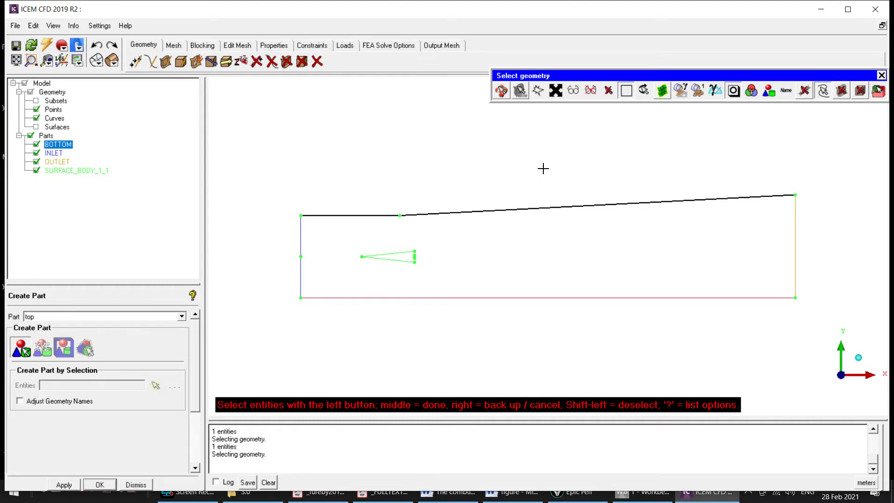
middle_click(543, 168)
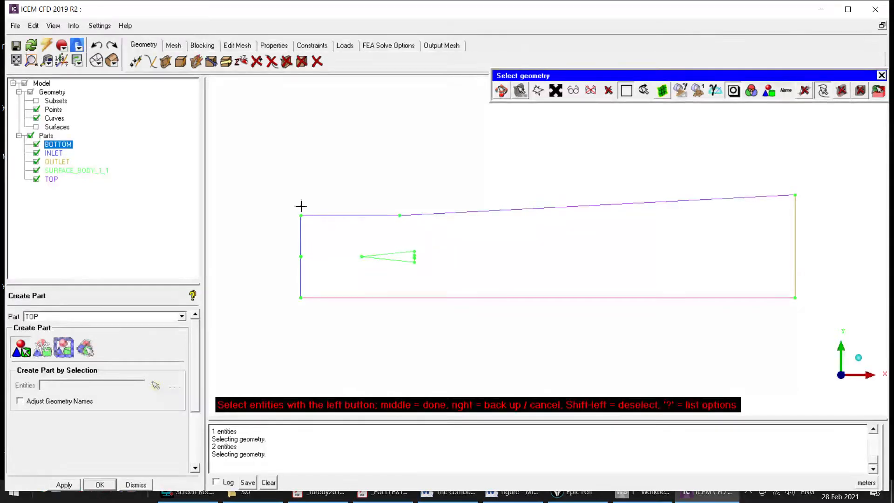
Step: Create a part named wall1 from the lower sloping curve of the wedge inside the channel
left_click(32, 63)
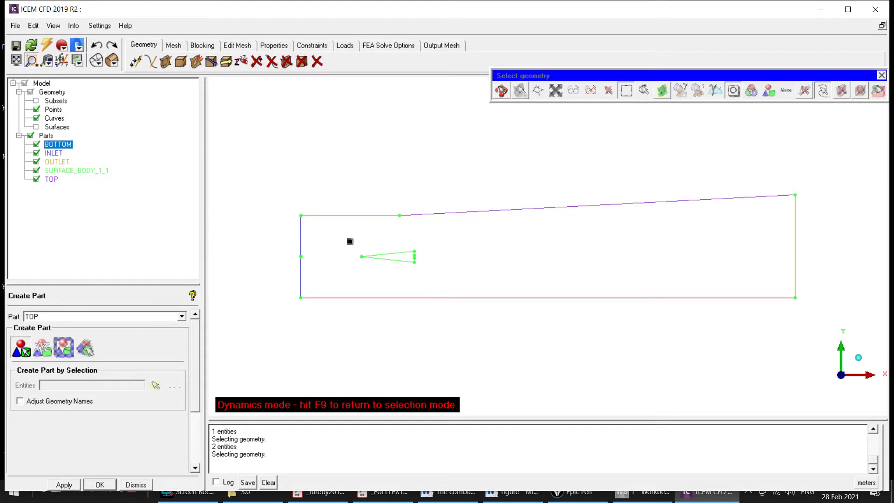
left_click_drag(350, 242, 419, 272)
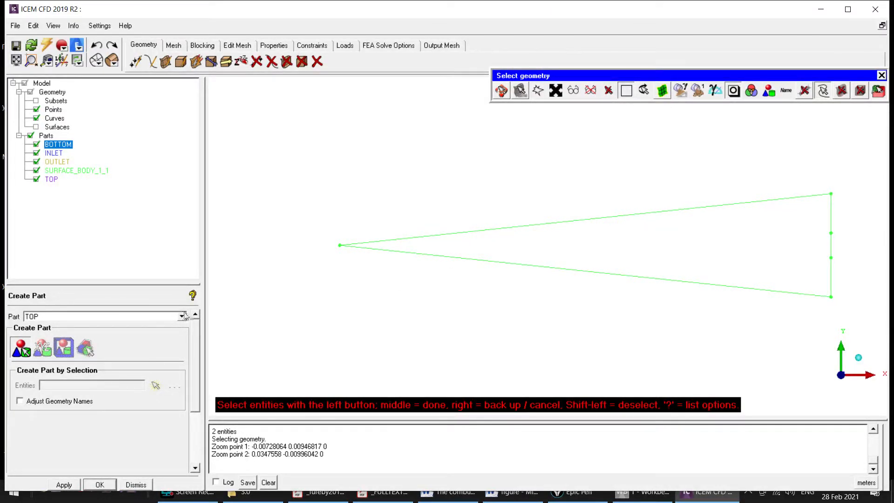
left_click_drag(47, 317, 22, 314)
left_click_drag(47, 316, 23, 316)
type("wall1")
left_click(634, 278)
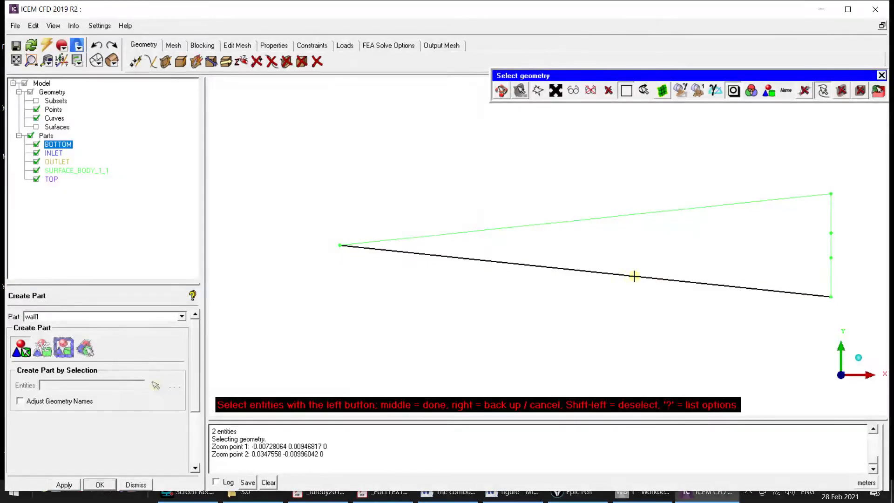
middle_click(537, 303)
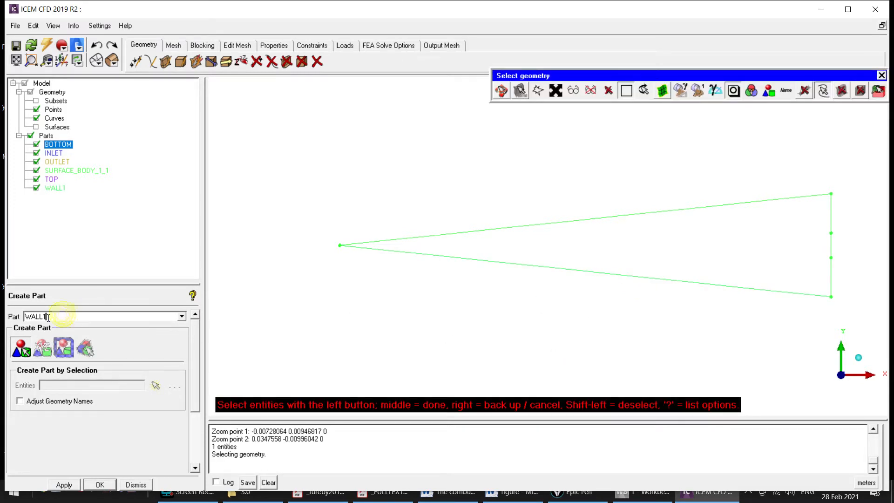
Step: Create a part named WALL2 from the upper sloping curve of the wedge
left_click_drag(43, 316, 46, 316)
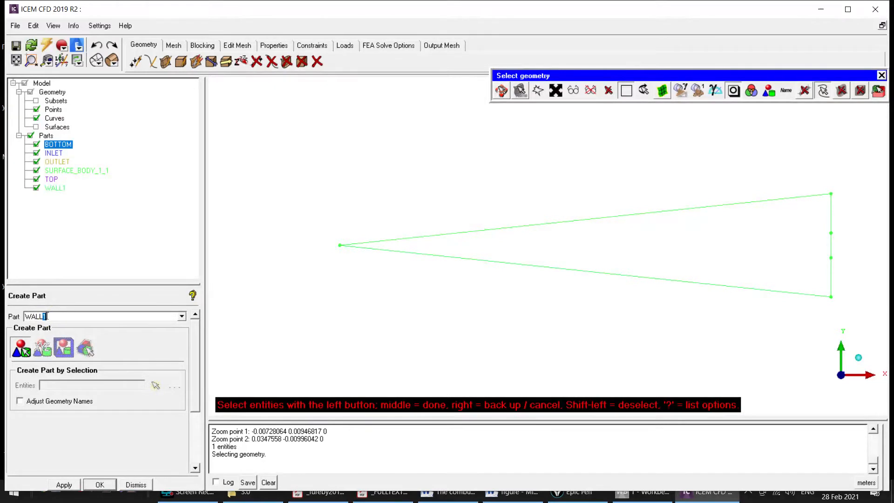
type("2")
left_click(573, 220)
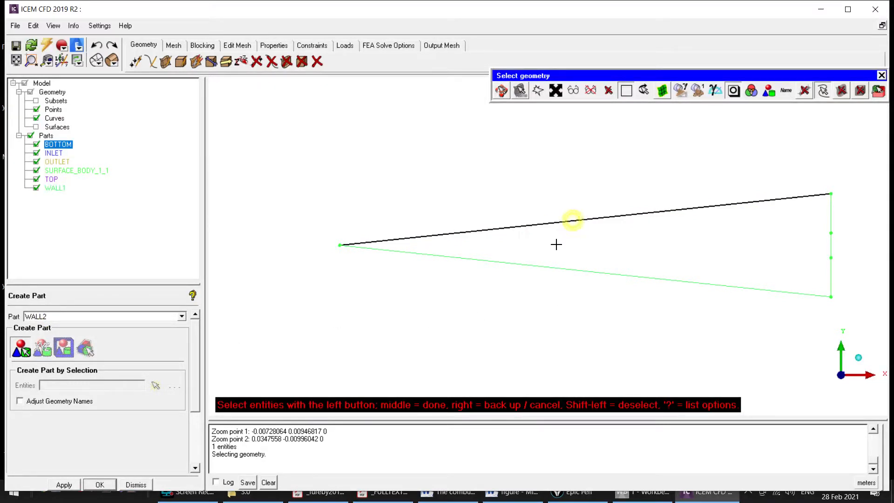
middle_click(603, 197)
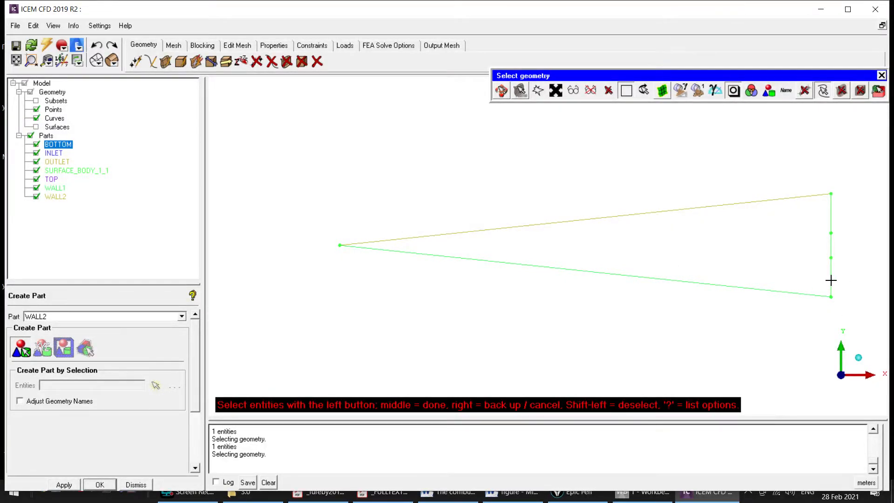
Step: Create a part named base1 from the lowest segment of the wedge's vertical base
left_click_drag(55, 316, 24, 317)
type("base1")
left_click(833, 277)
middle_click(843, 279)
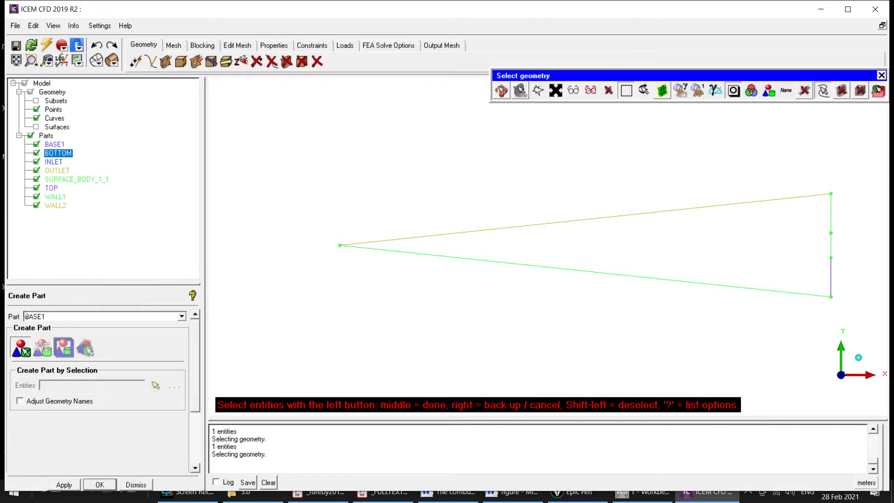
Step: Create a part named BASE2 from the uppermost segment of the wedge's vertical base
left_click_drag(46, 317, 41, 316)
left_click(832, 207)
middle_click(848, 208)
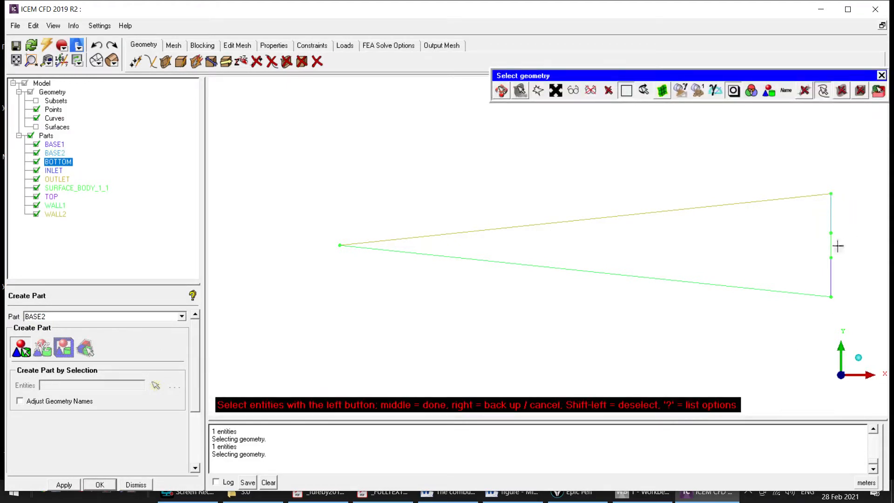
Step: Create a part named inlet_H2 from the middle segment of the wedge's vertical base and finish that selection
double_click(53, 316)
key("BackSpace")
type("inlet_H2")
left_click(831, 243)
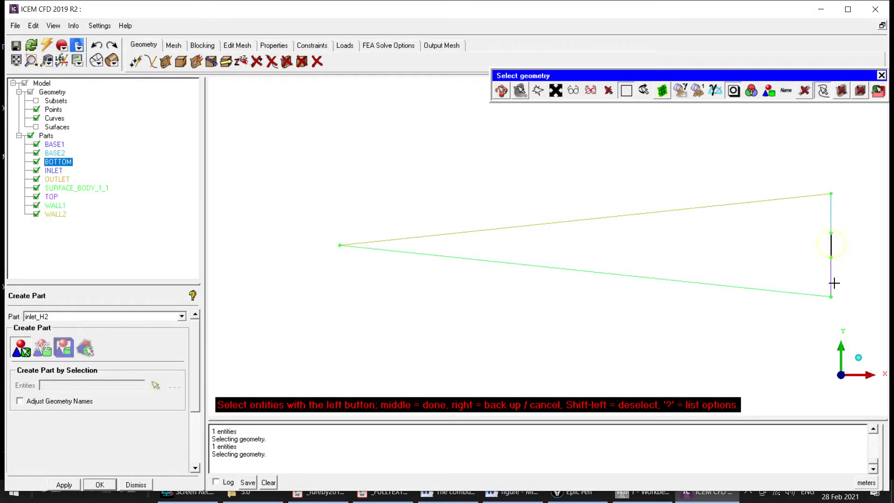
middle_click(845, 235)
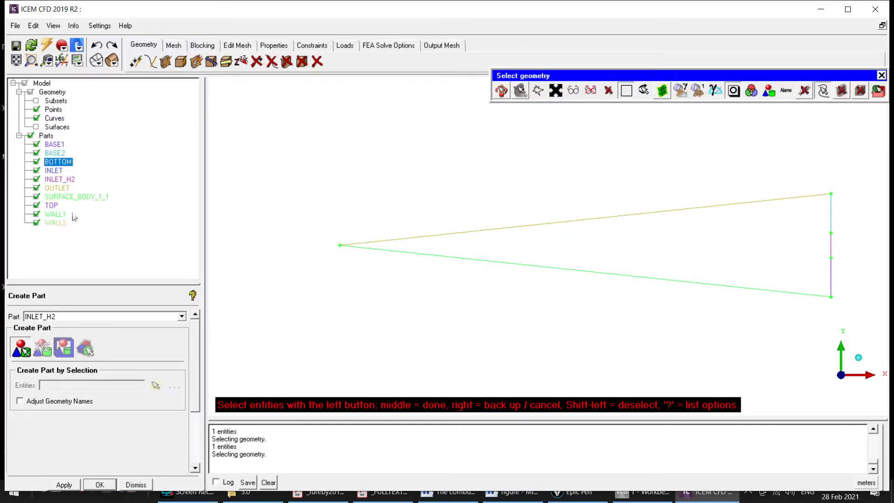
Step: Hide and show the WALL1, WALL2, BASE1, BASE2 and INLET_H2 parts to check their curves, and close part creation
left_click(36, 215)
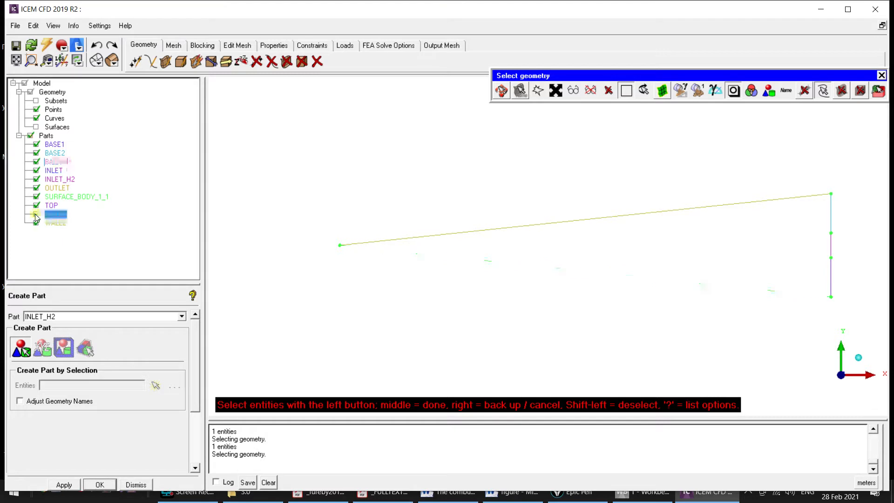
left_click(36, 214)
left_click(36, 223)
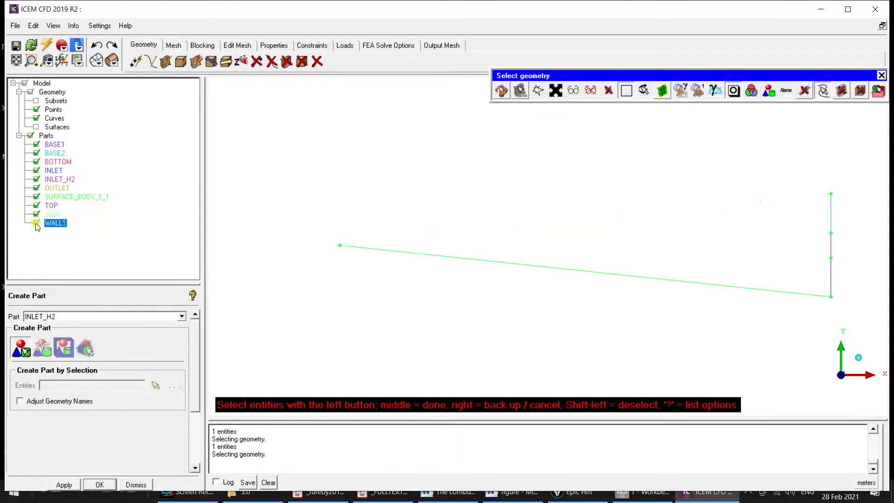
left_click(35, 223)
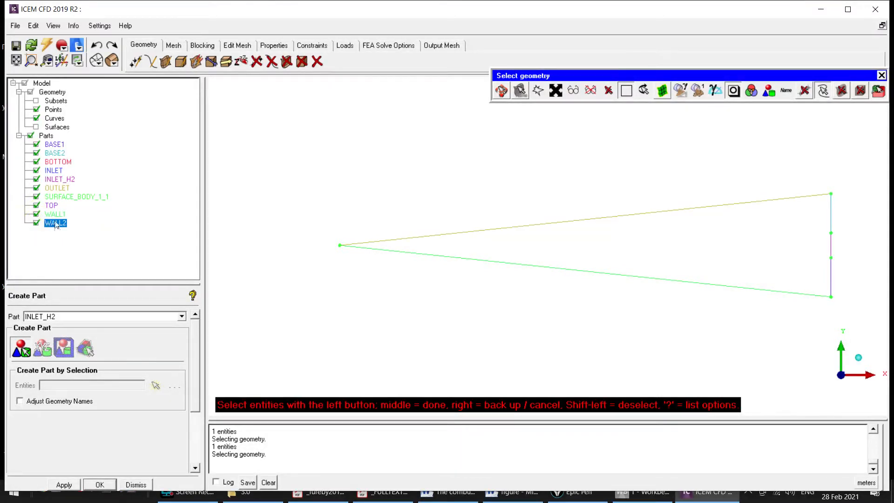
left_click(36, 145)
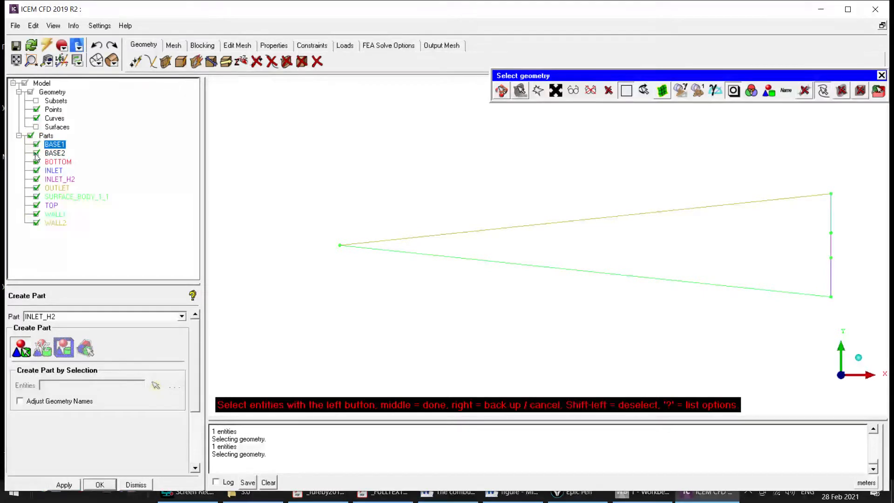
left_click(36, 154)
left_click(36, 154)
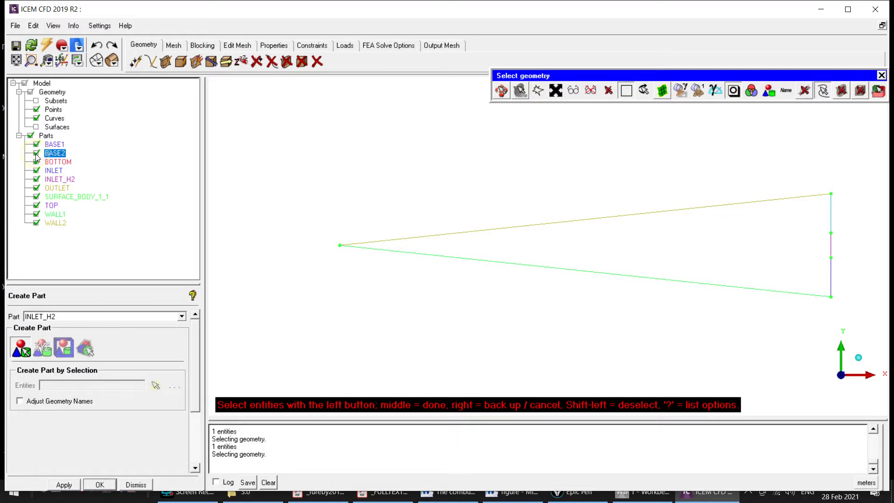
left_click(35, 180)
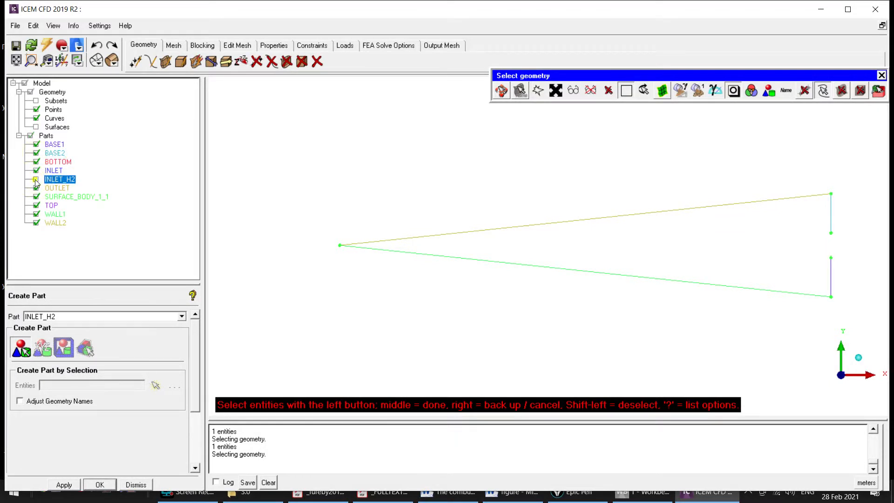
left_click(35, 180)
left_click(36, 180)
left_click(35, 180)
left_click(136, 485)
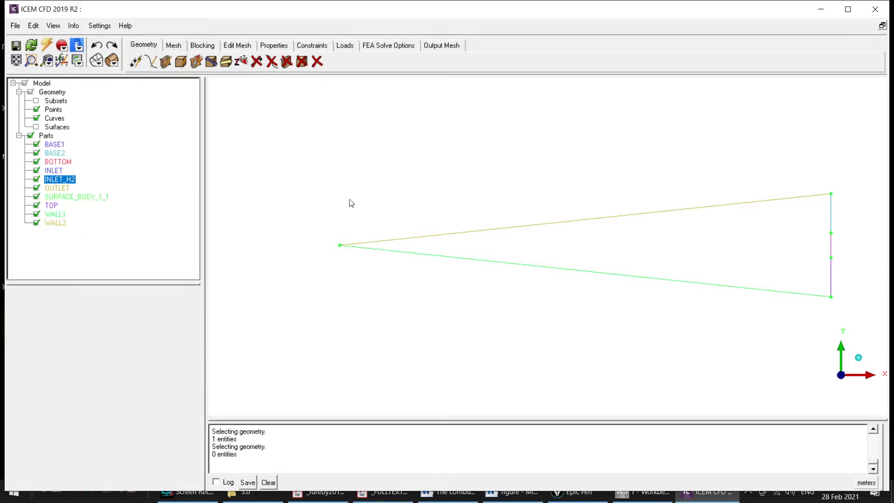
Step: Create a material point body named flow at the centroid of the channel's upper inlet corner and lower outlet corner
left_click(16, 61)
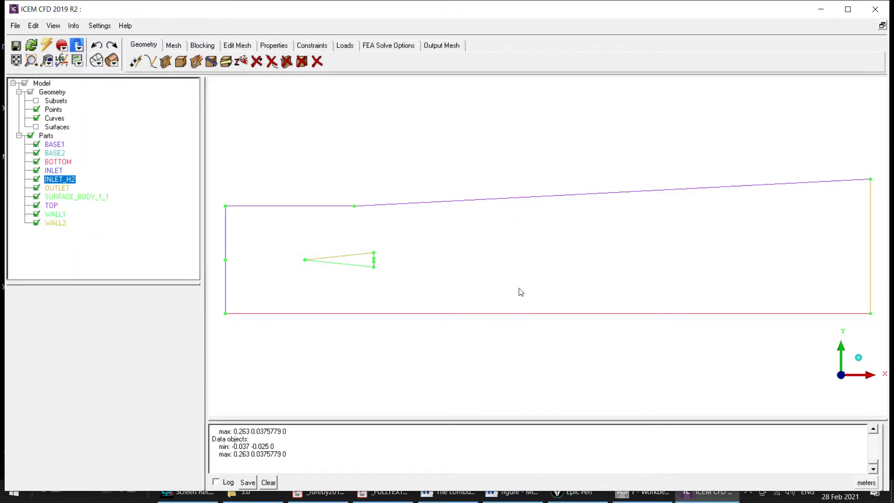
left_click(181, 62)
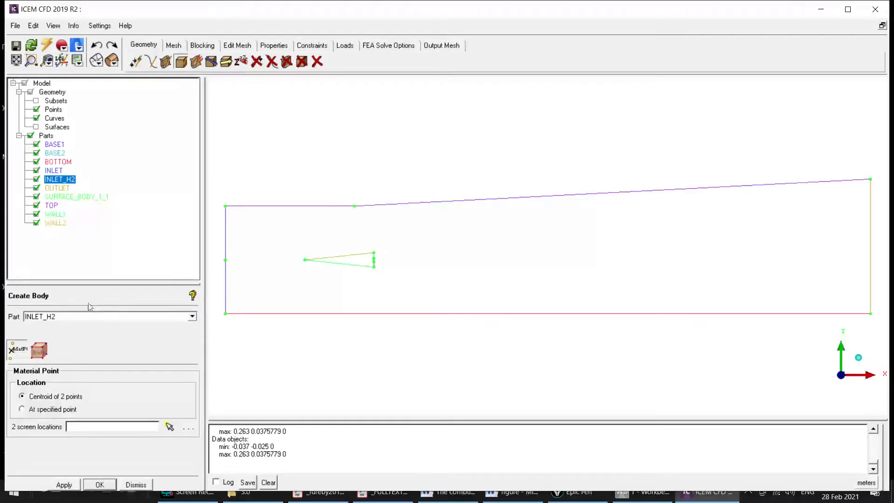
double_click(76, 321)
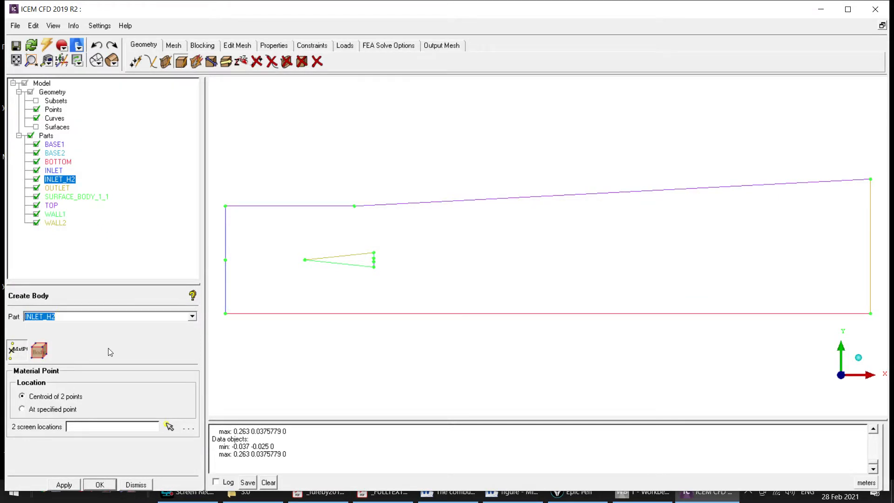
type("flow")
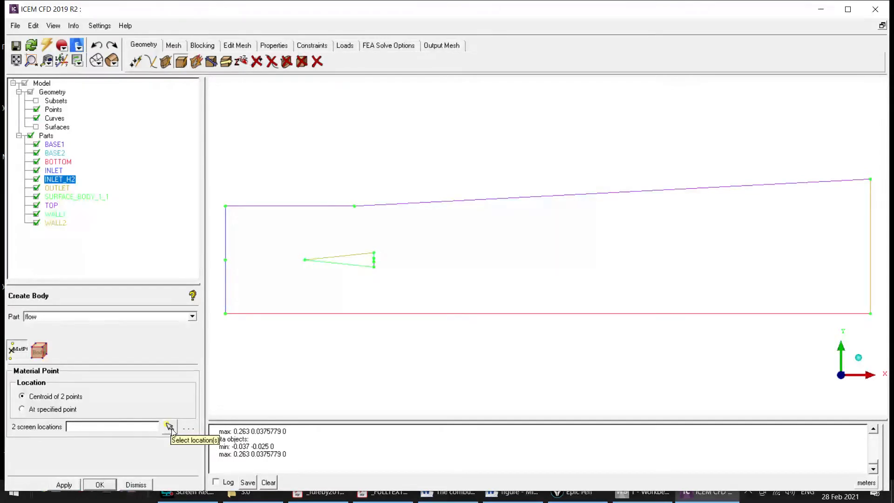
left_click(169, 428)
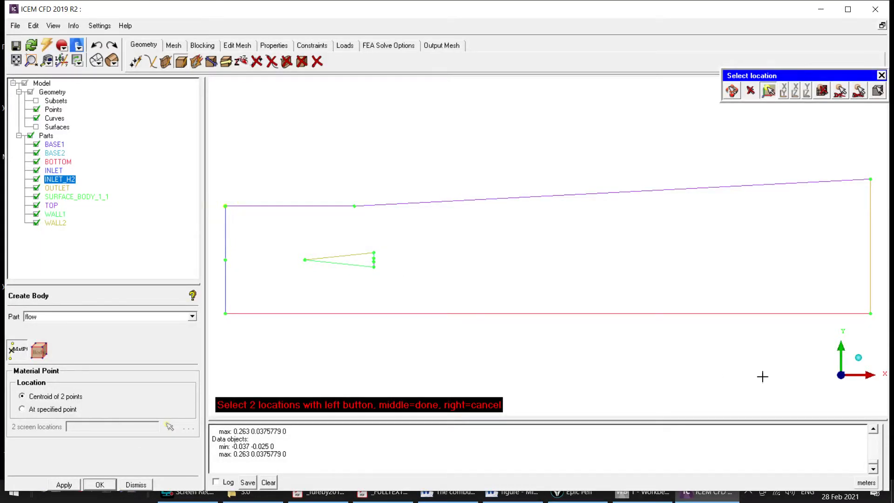
left_click(870, 313)
left_click(539, 262)
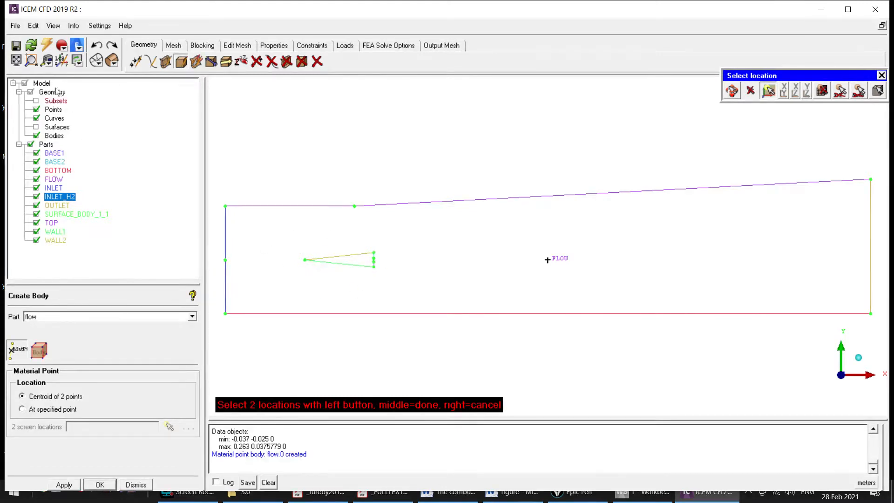
Step: Create a material point body named solid midway between the wedge's tip and the lower end of its middle base segment, and close body creation
left_click(29, 61)
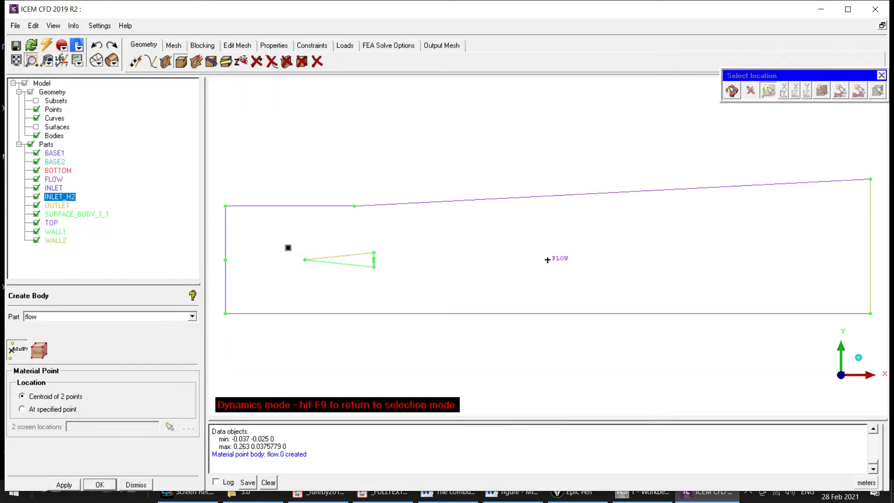
left_click_drag(288, 240, 411, 288)
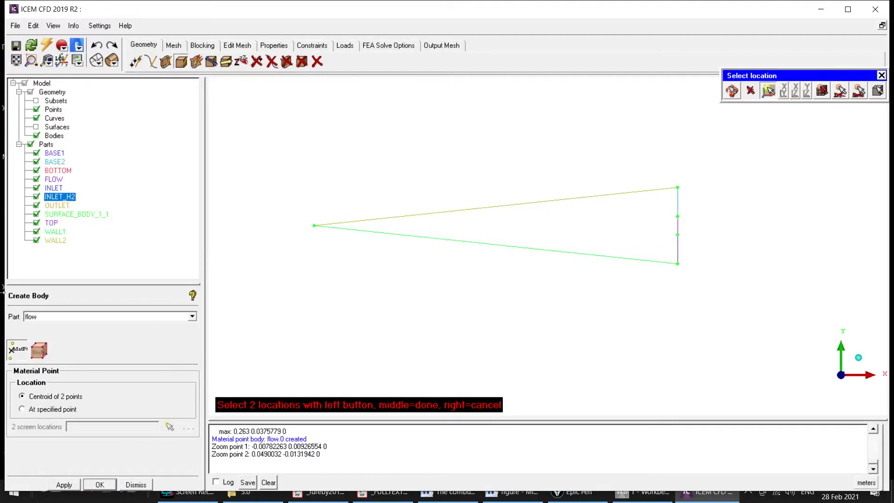
double_click(55, 320)
type("solid")
left_click(314, 226)
left_click(678, 234)
middle_click(762, 258)
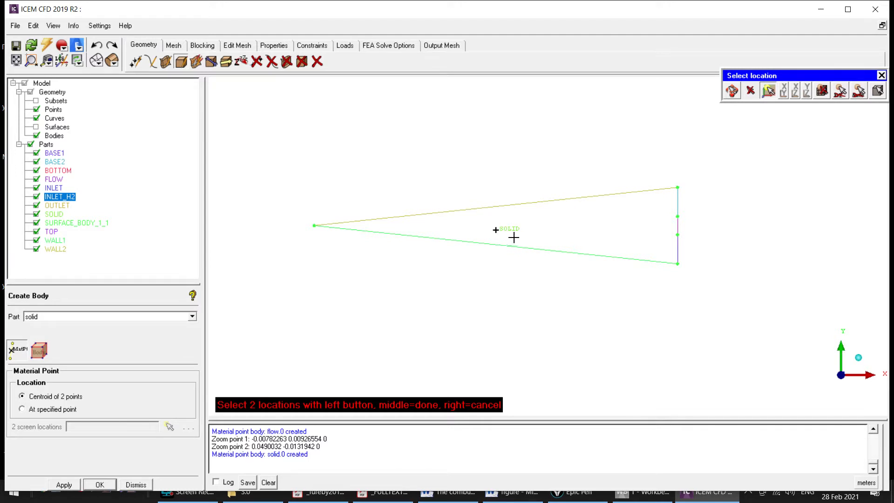
scroll(514, 238, "up", 3)
scroll(515, 238, "down", 6)
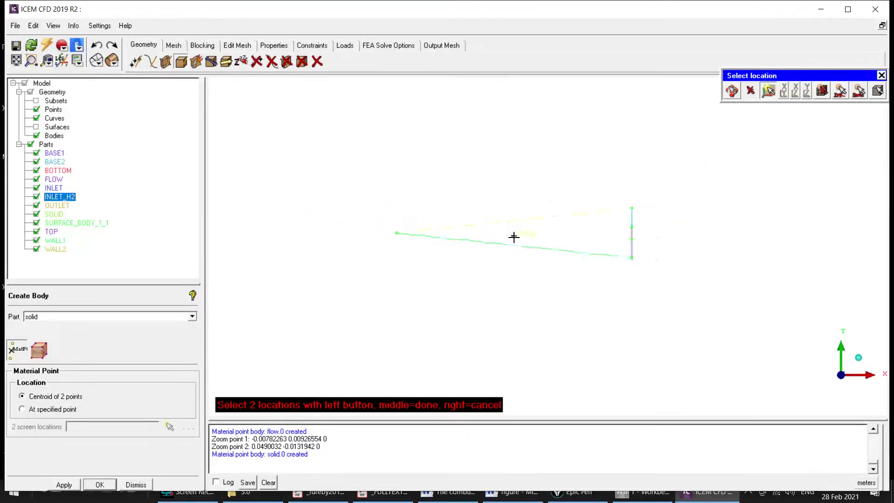
scroll(515, 237, "down", 5)
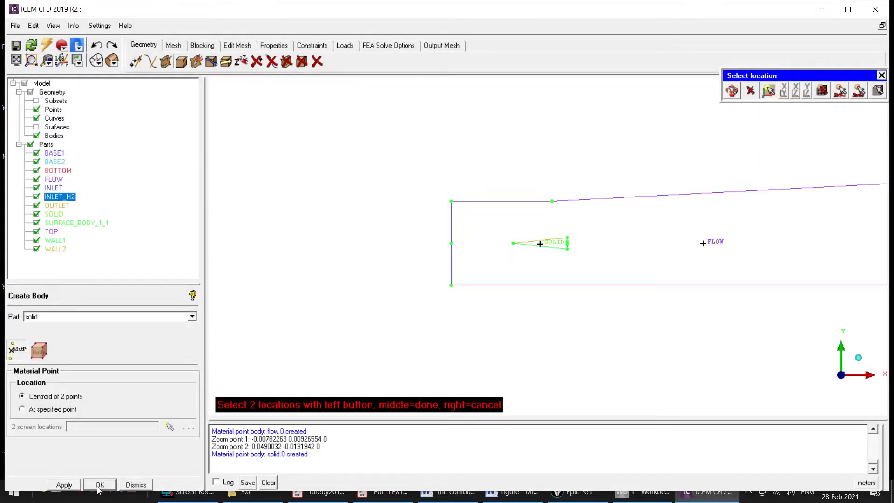
left_click(136, 485)
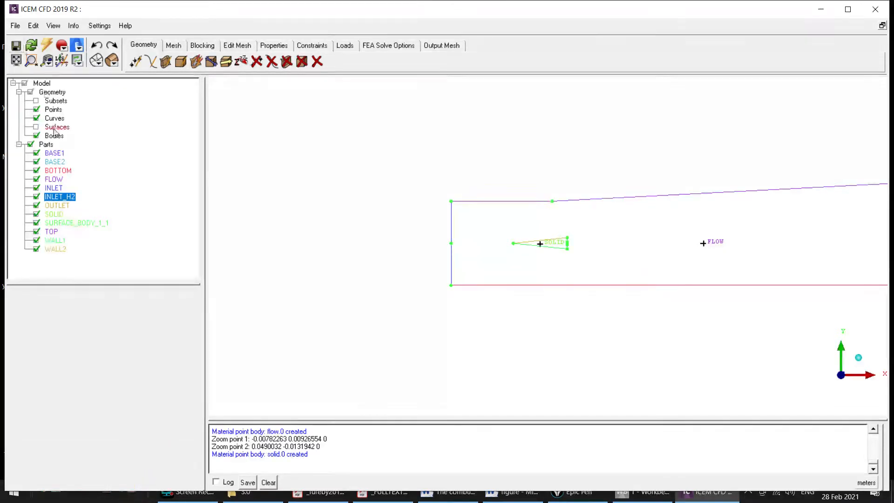
left_click(17, 61)
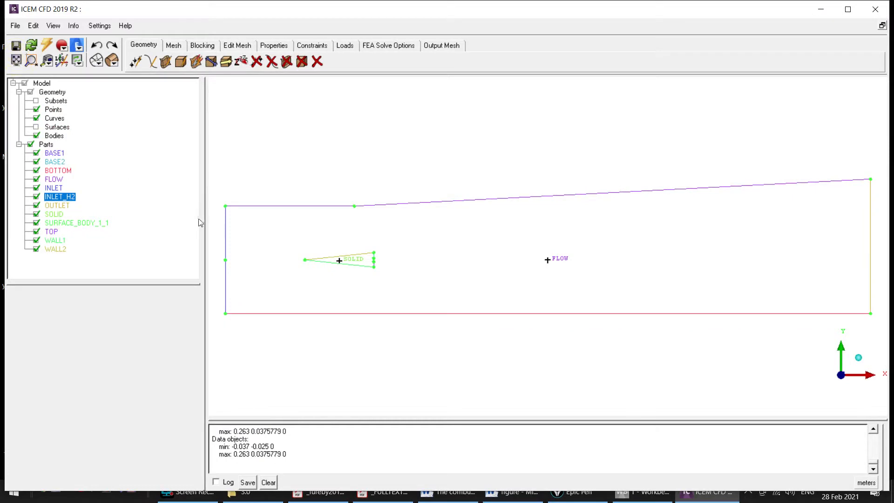
Step: Hide the material point bodies so only the geometry's points and curves are displayed
scroll(360, 242, "up", 1)
scroll(360, 242, "down", 3)
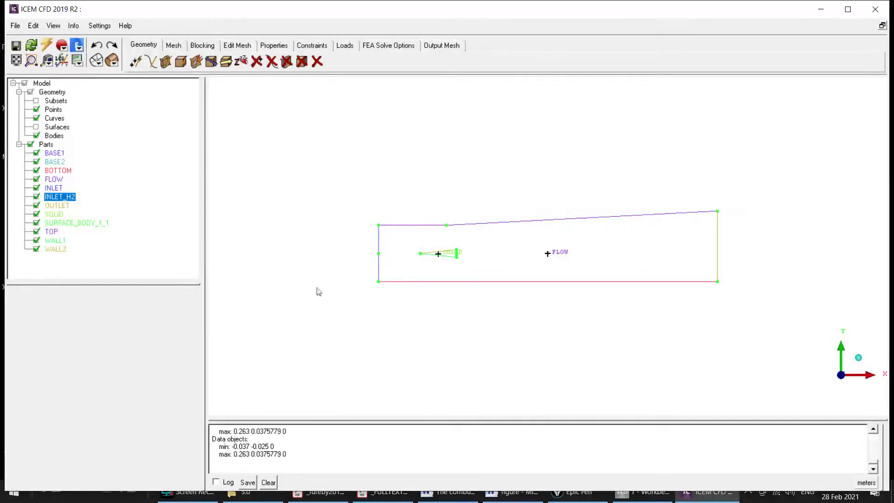
left_click(36, 136)
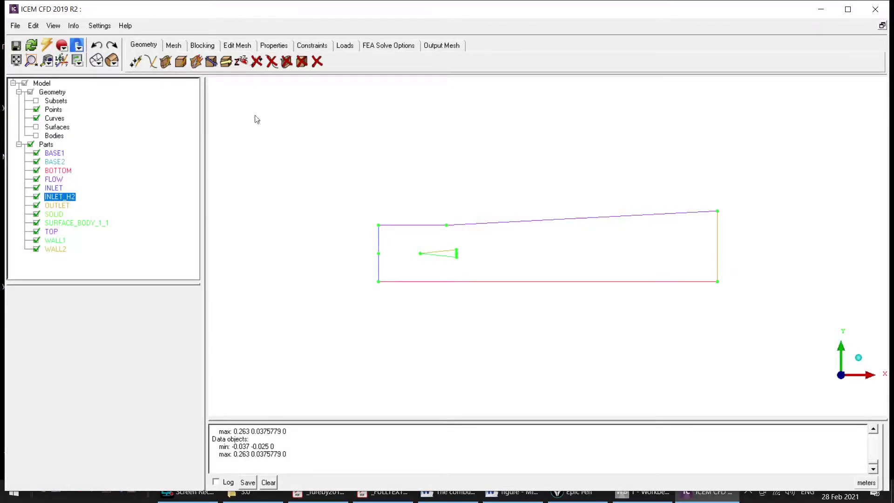
Step: Initialize a 2D Planar blocking around the channel geometry in the FLOW part
left_click(203, 49)
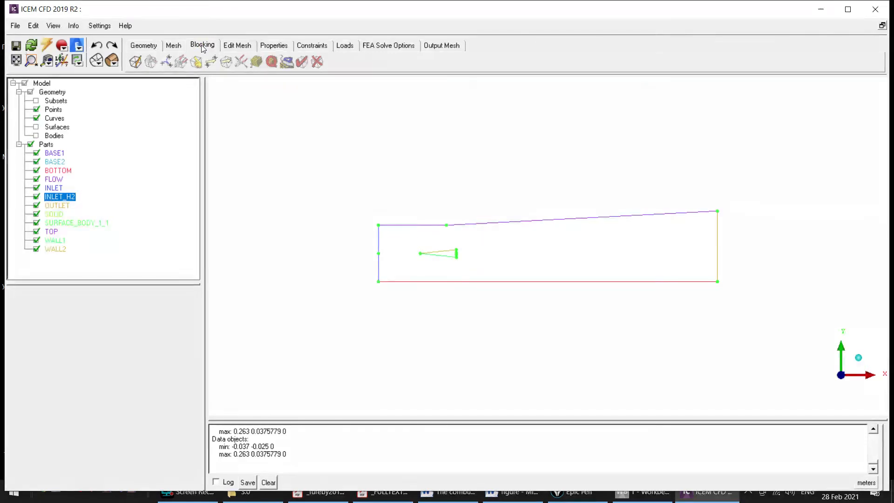
left_click(135, 66)
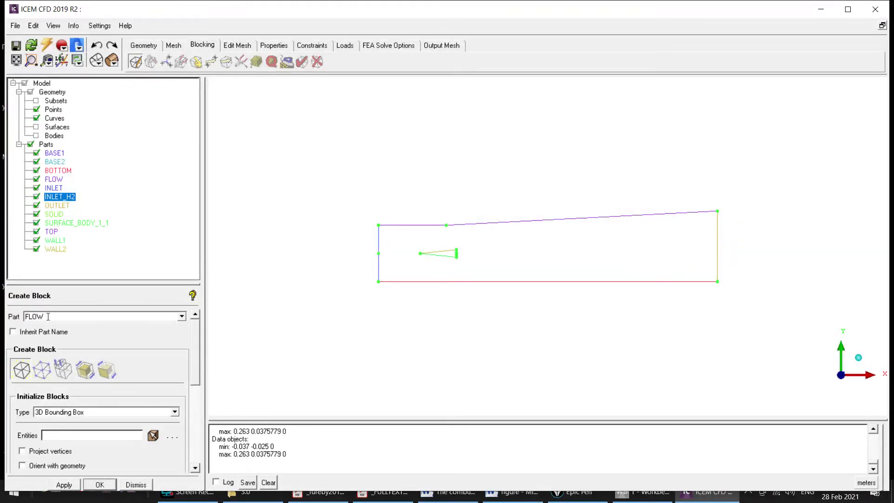
mouse_move(196, 339)
left_mouse_down()
mouse_move(196, 364)
mouse_move(200, 333)
left_mouse_up()
left_click_drag(194, 350, 197, 377)
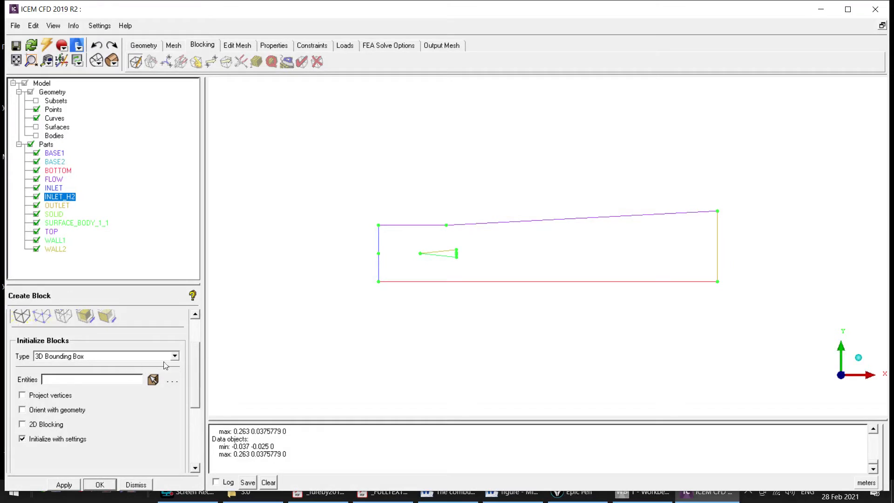
left_click(175, 357)
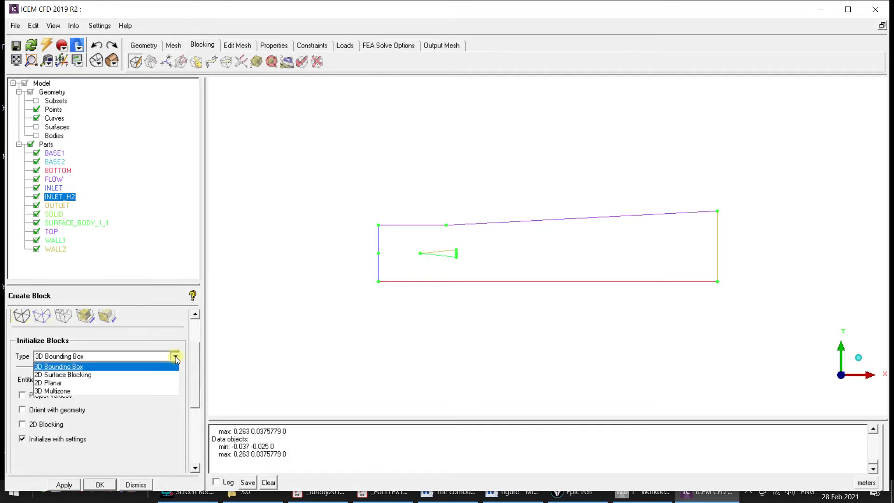
left_click(49, 383)
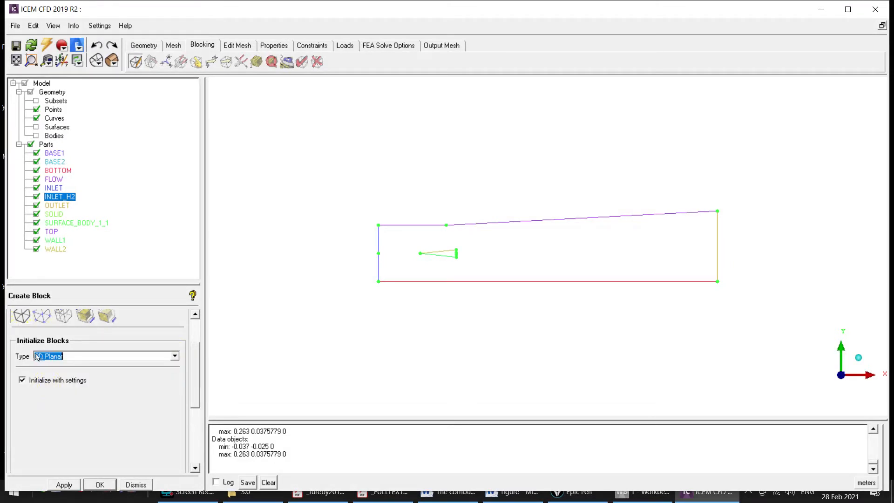
left_click(175, 356)
left_click(175, 356)
left_click(99, 486)
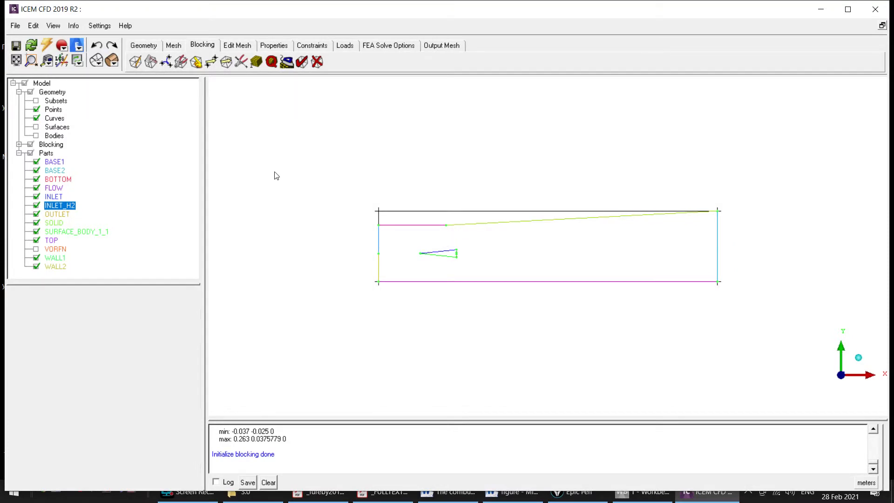
Step: Split the block vertically in line with the wedge's base, at a split value of about 0.23 along the top edge
left_click(151, 62)
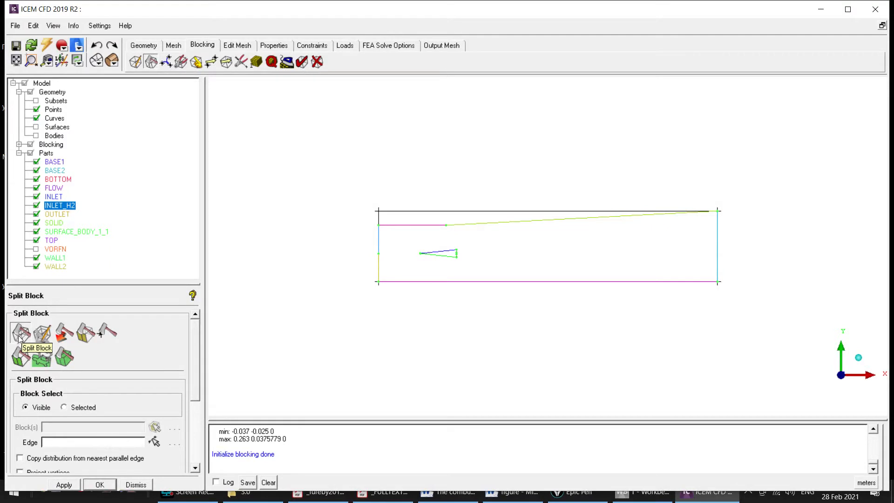
left_click(155, 443)
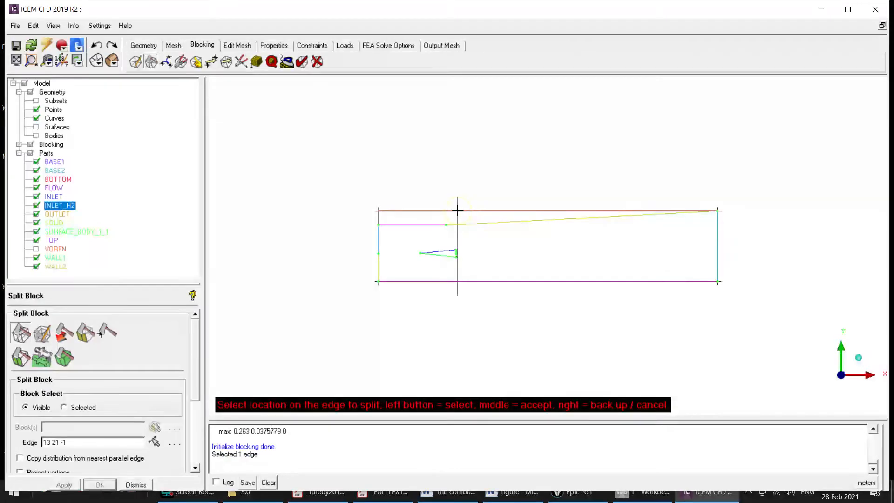
mouse_move(459, 211)
left_mouse_down()
mouse_move(483, 213)
mouse_move(445, 202)
mouse_move(487, 202)
mouse_move(447, 202)
mouse_move(480, 206)
mouse_move(458, 208)
left_mouse_up()
middle_click(476, 193)
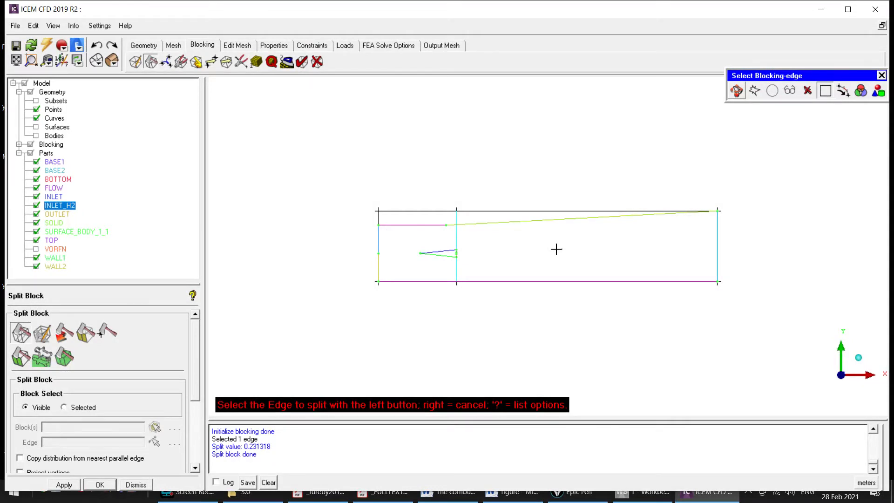
Step: Split the blocks horizontally just above and just below the wedge, at split values of about 0.53 and 0.47 on the inlet-side edges
left_click(378, 241)
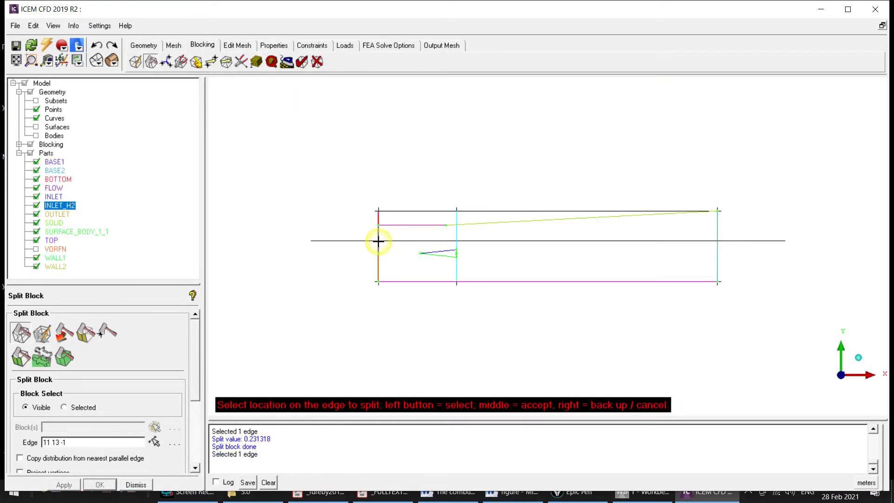
middle_click(344, 231)
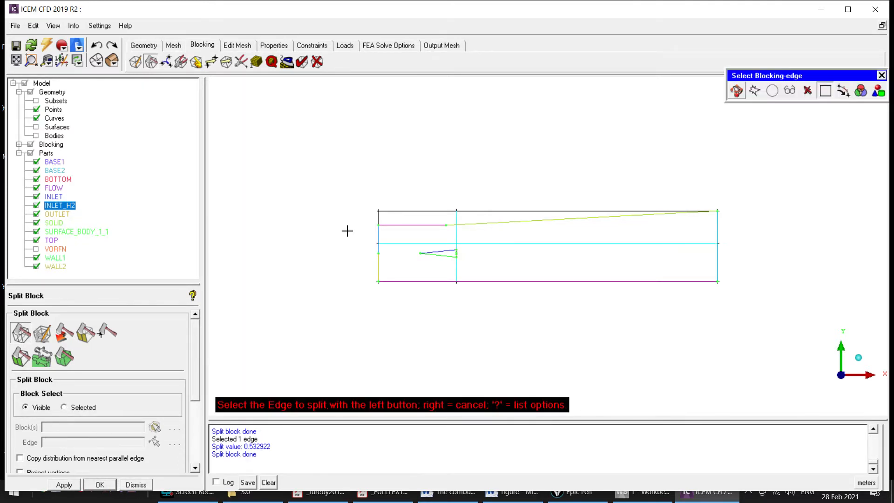
left_click(379, 265)
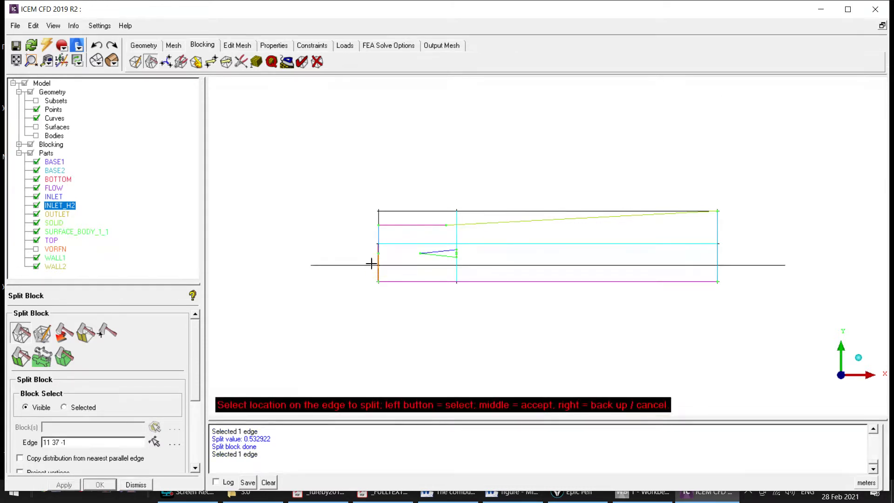
left_click_drag(356, 266, 357, 264)
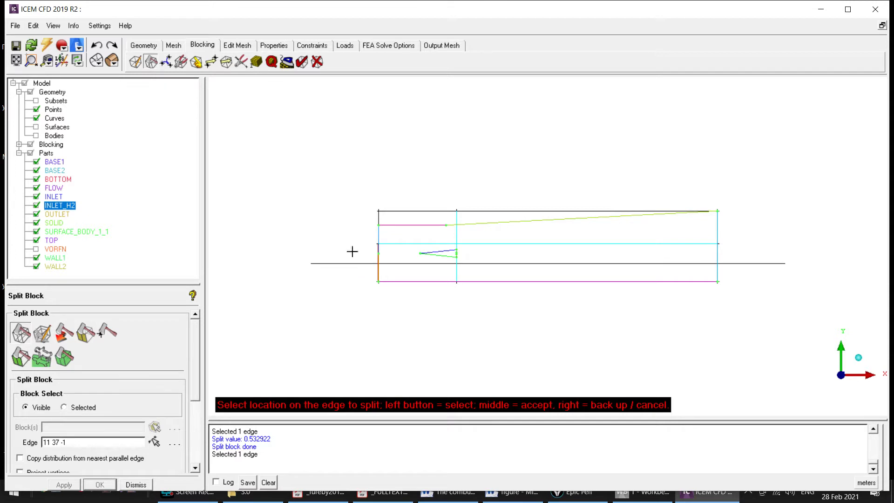
middle_click(349, 239)
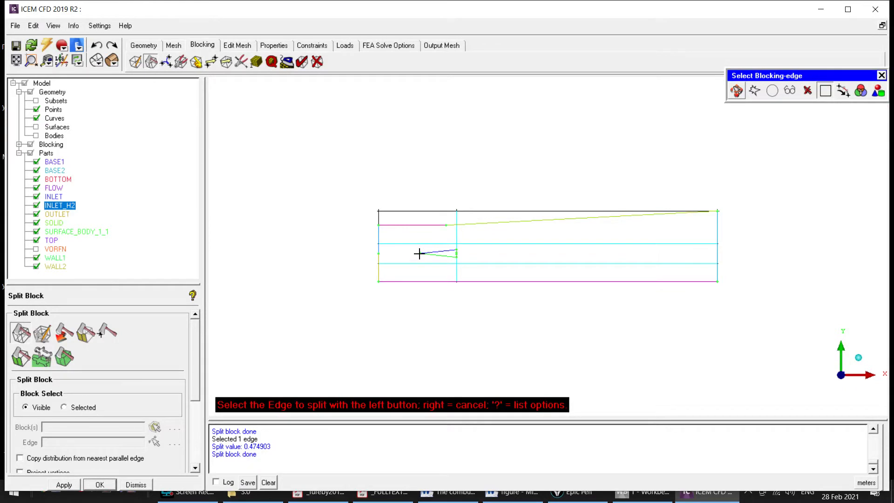
Step: Split the upstream blocks vertically at the wedge's tip, at a split value of about 0.53, and close block splitting
left_click(421, 211)
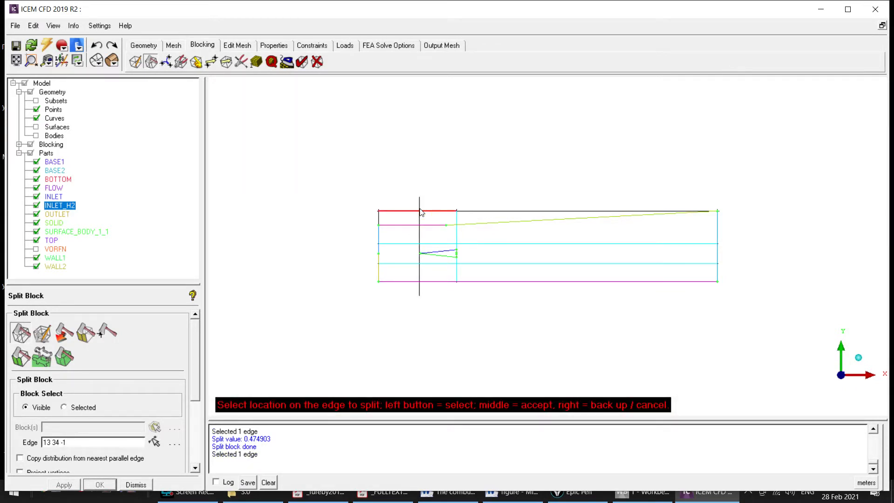
middle_click(444, 197)
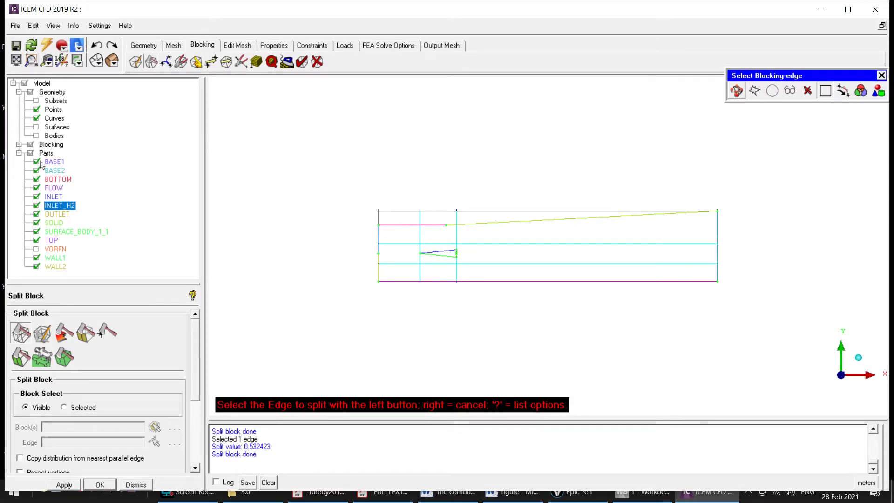
left_click(136, 485)
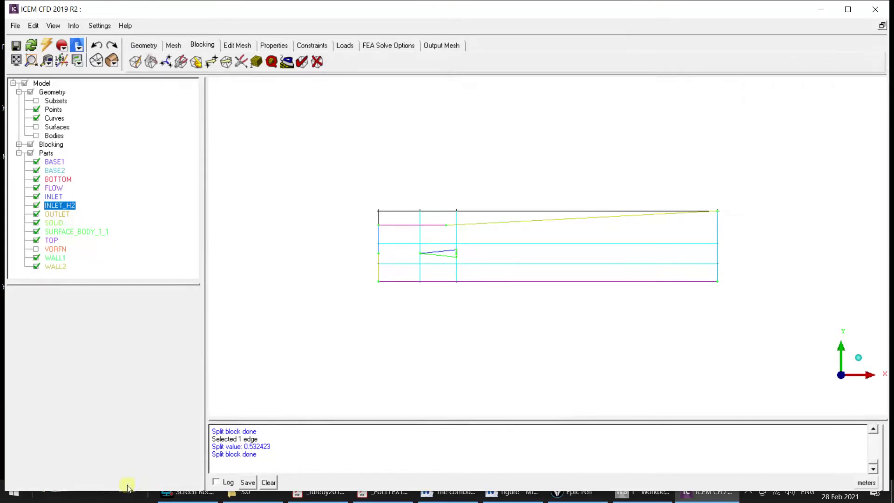
Step: Add block 22, which encloses the wedge, to the SOLID part and close part editing
left_click(31, 61)
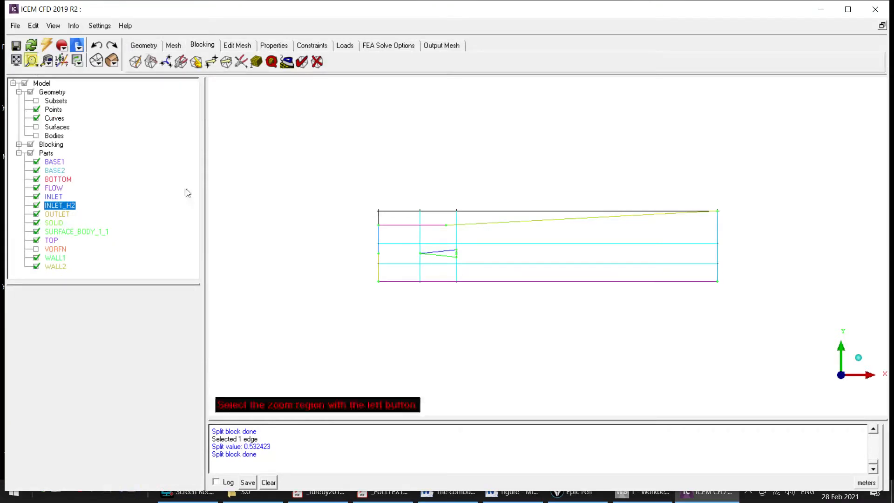
left_click_drag(367, 206, 481, 306)
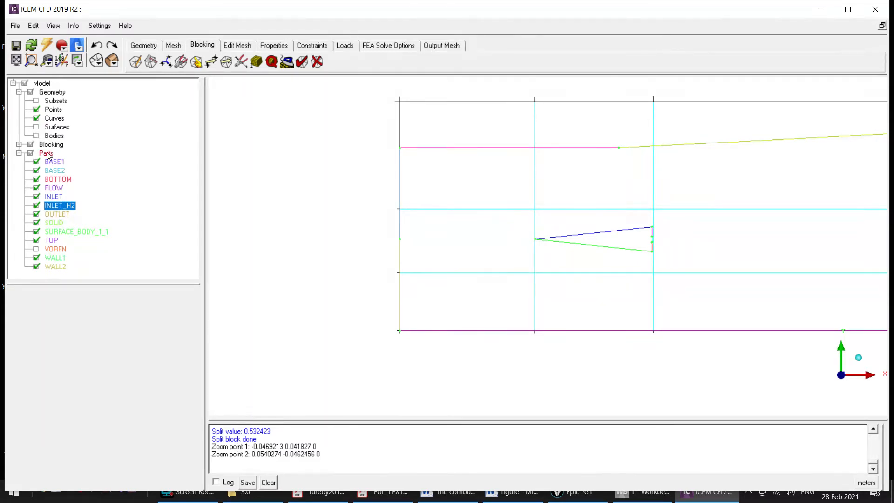
left_click(53, 224)
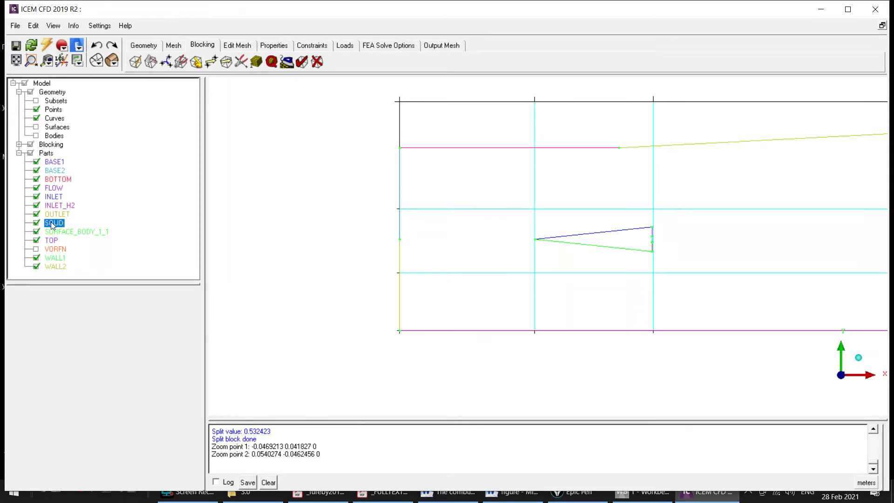
right_click(52, 225)
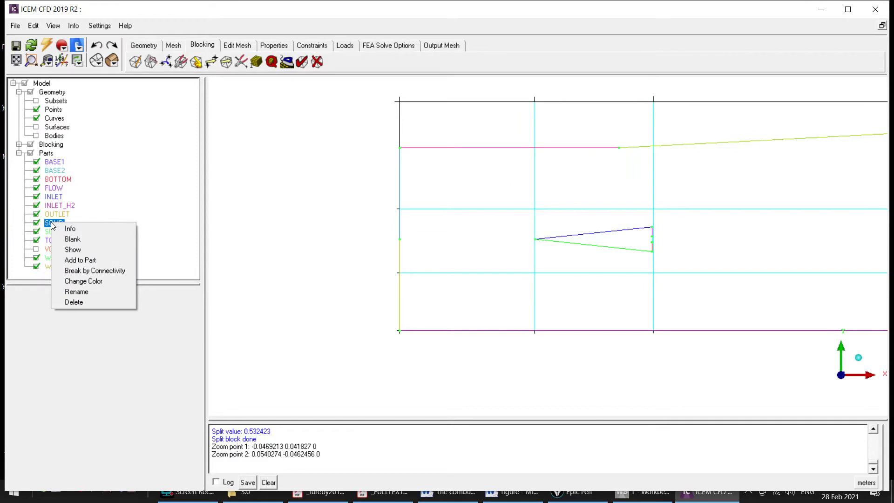
left_click(81, 262)
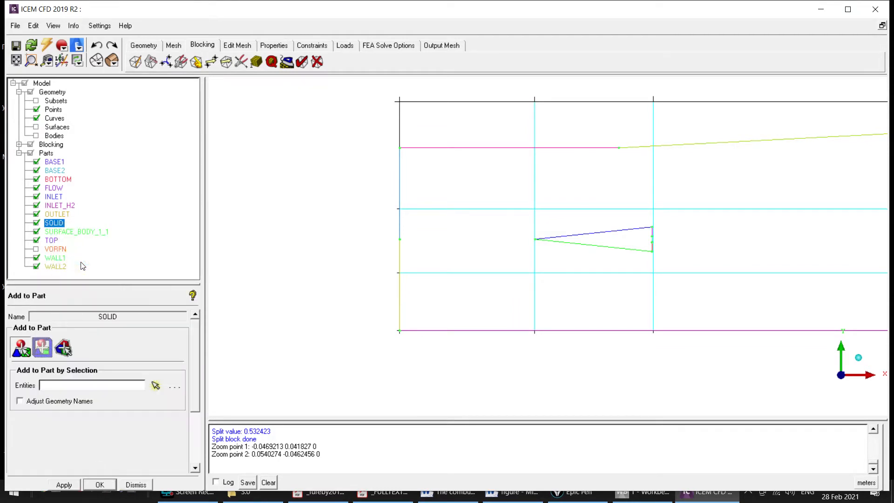
left_click(63, 350)
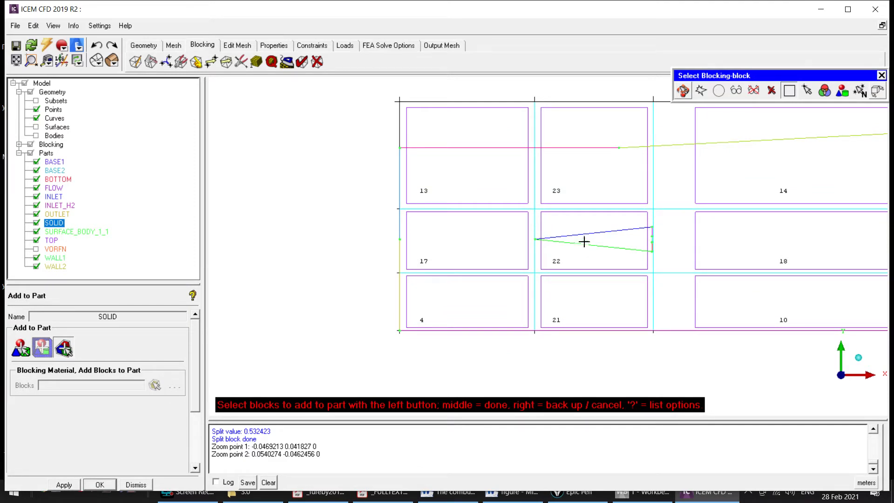
left_click(575, 238)
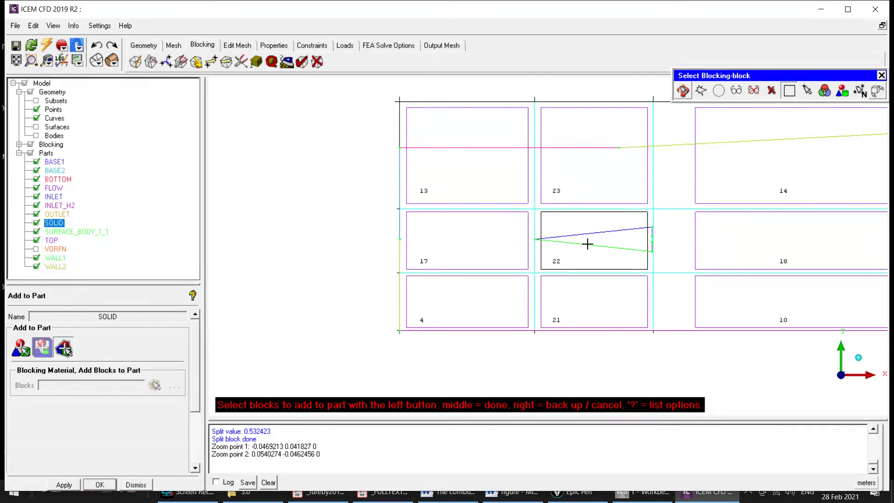
middle_click(588, 244)
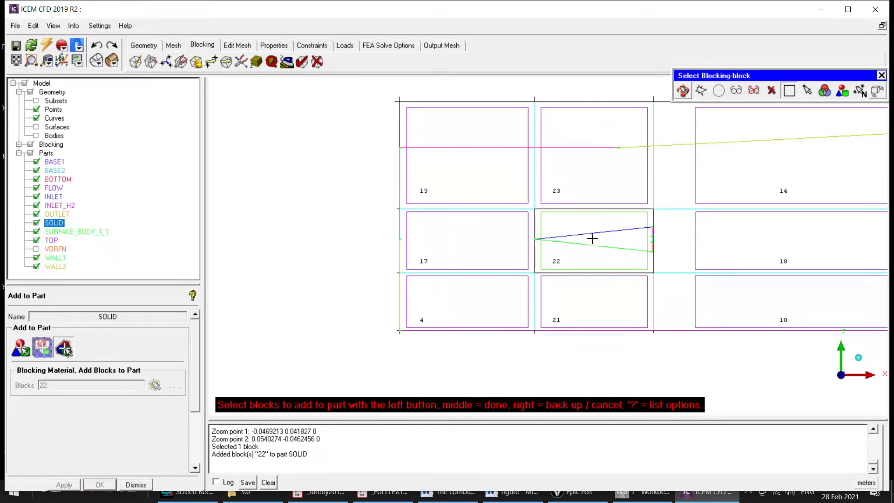
left_click(135, 484)
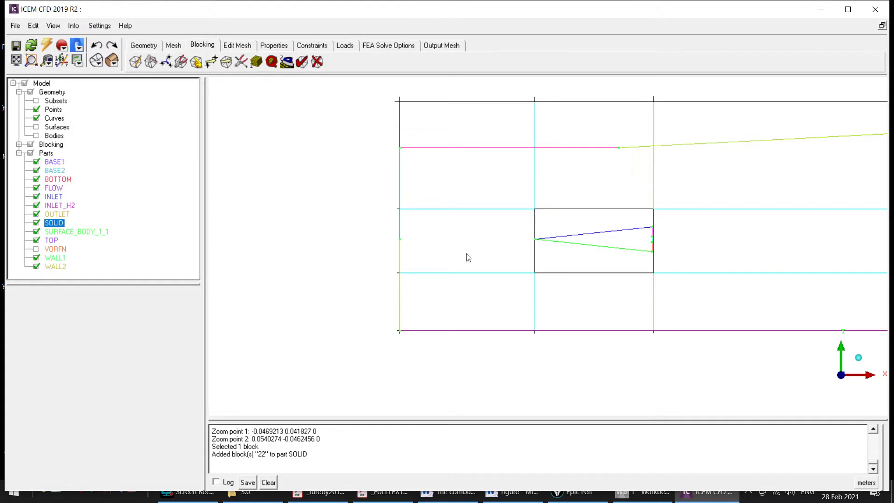
Step: Collapse block 17 upstream of the wedge, using the vertical block edge at the wedge's tip as the collapse direction
left_click(167, 62)
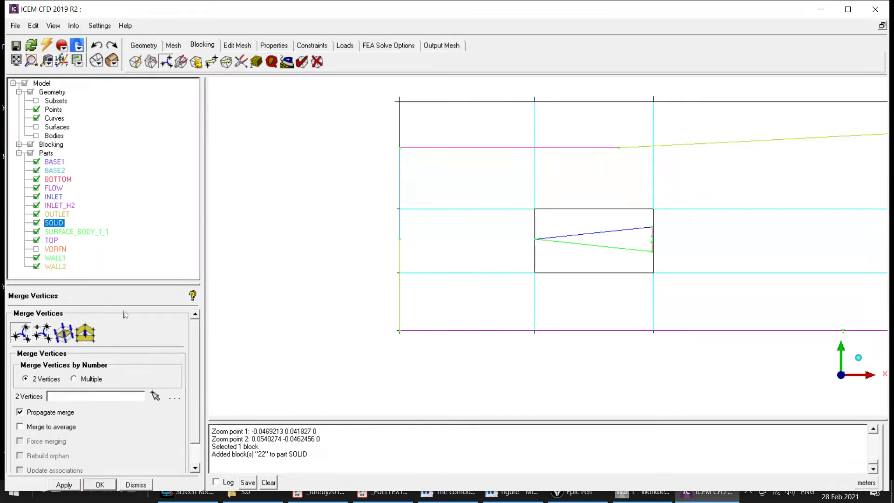
left_click(65, 336)
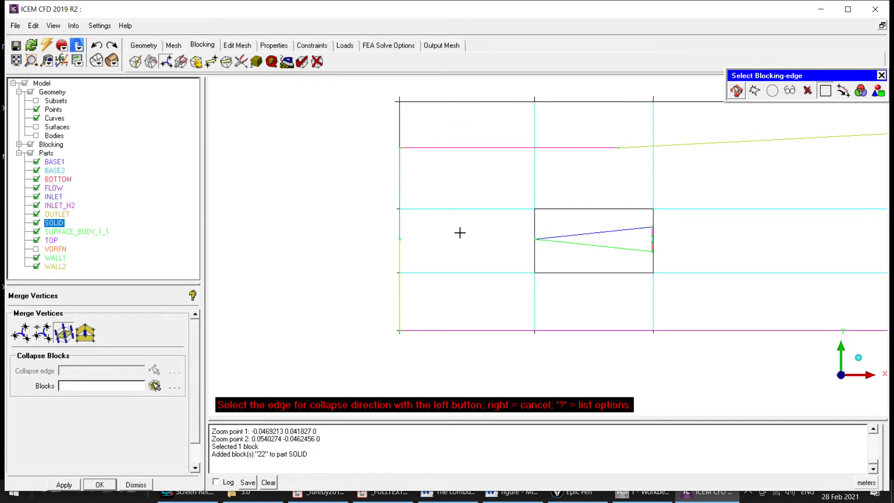
left_click(535, 227)
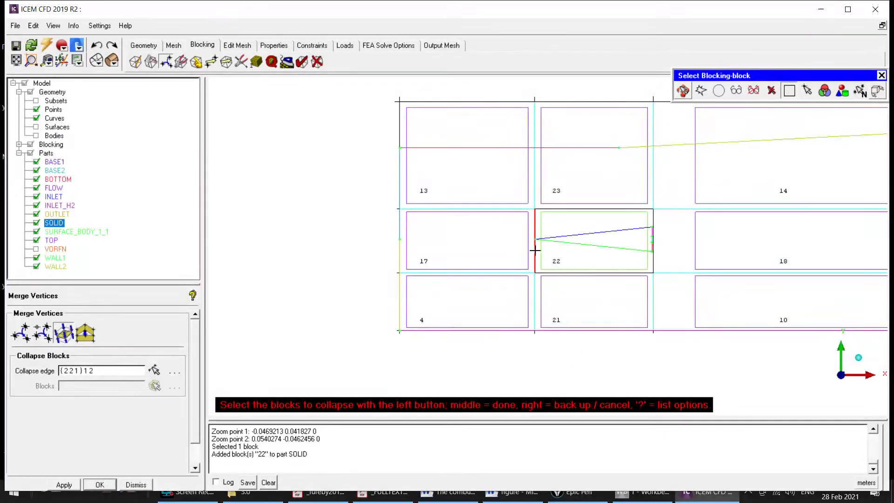
middle_click(588, 351)
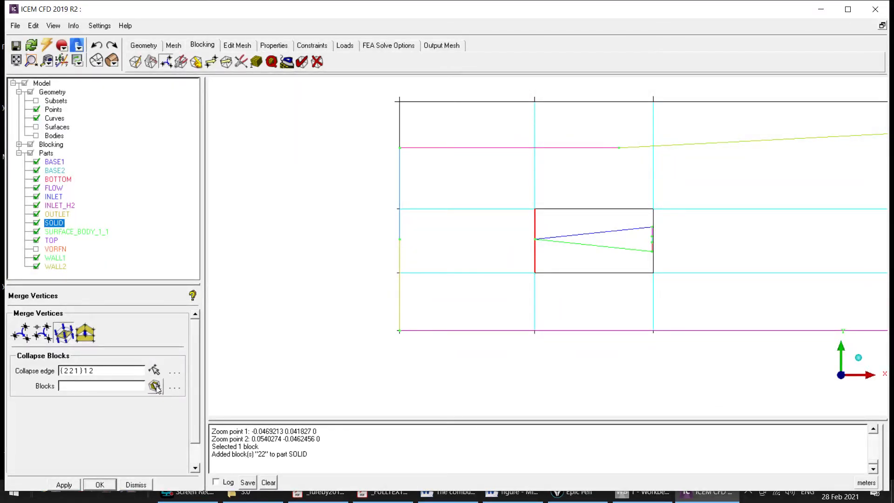
left_click(155, 386)
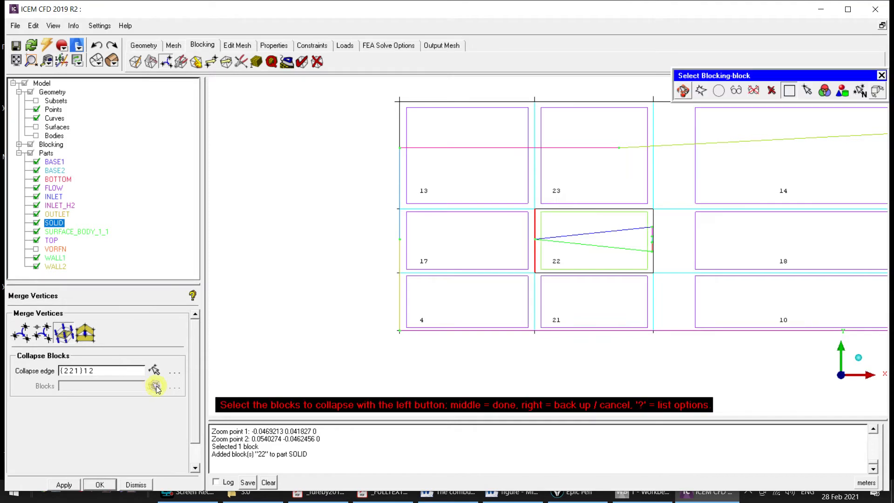
left_click(459, 241)
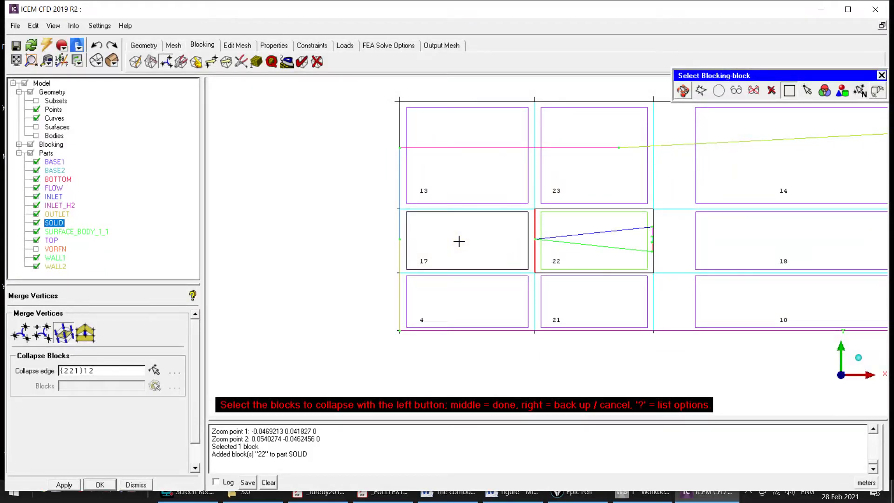
middle_click(459, 240)
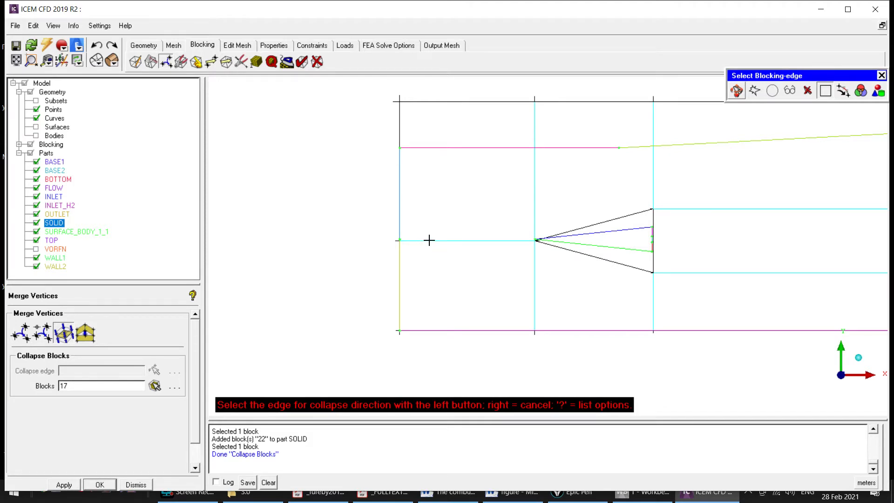
Step: Close vertex merging and save the project as ICM
left_click(136, 486)
scroll(287, 205, "down", 3)
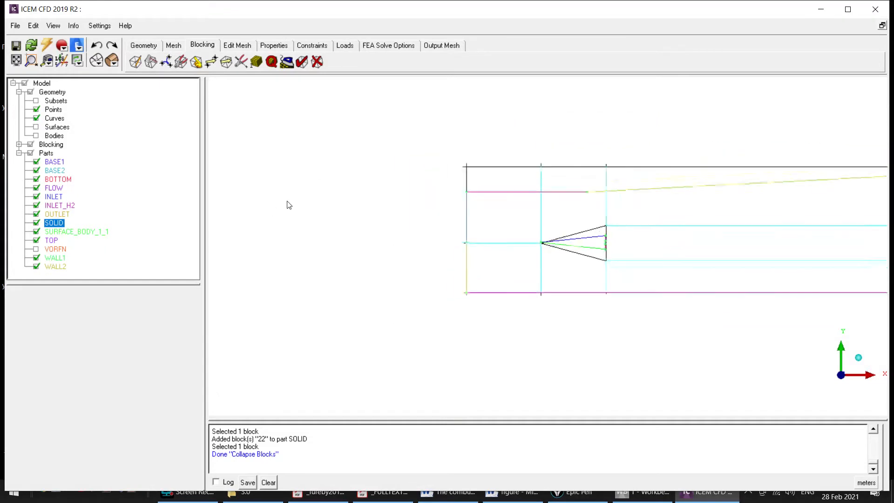
scroll(288, 205, "down", 3)
scroll(288, 205, "up", 5)
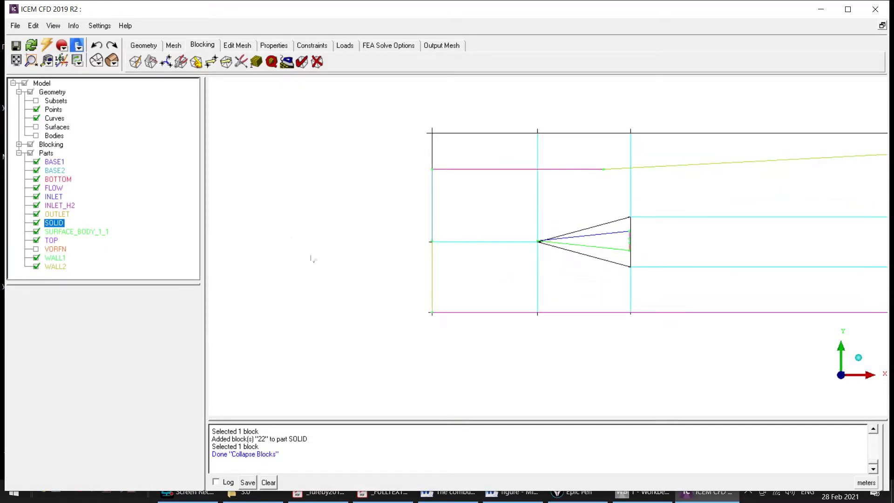
left_click(16, 46)
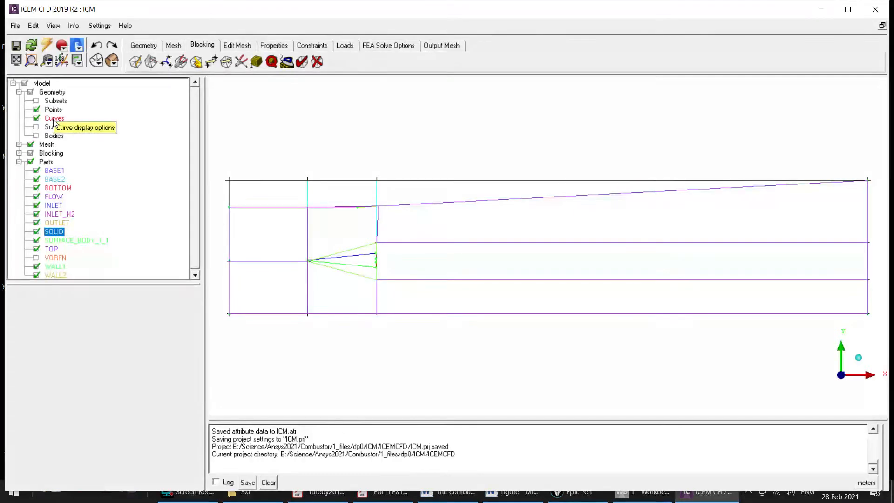
Step: Display the blocking vertices and associate the upper and lower inlet-side corner vertices with the geometry points at the inlet's corners
left_click(18, 153)
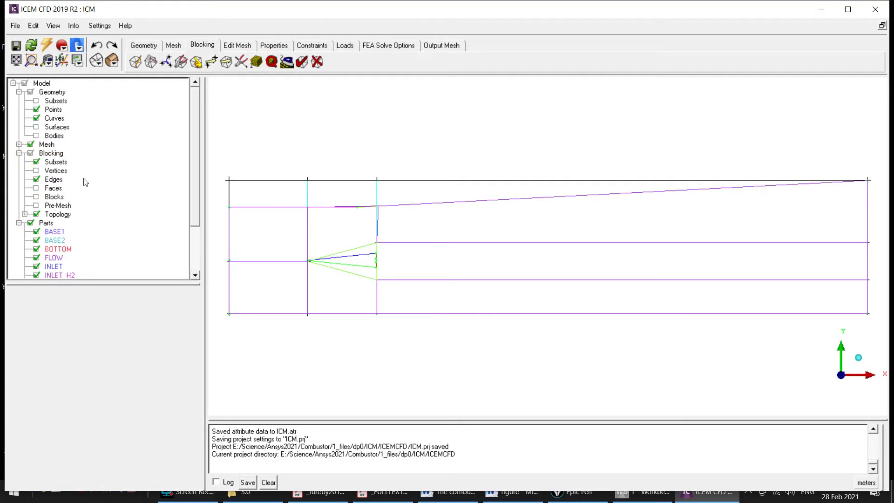
left_click(36, 171)
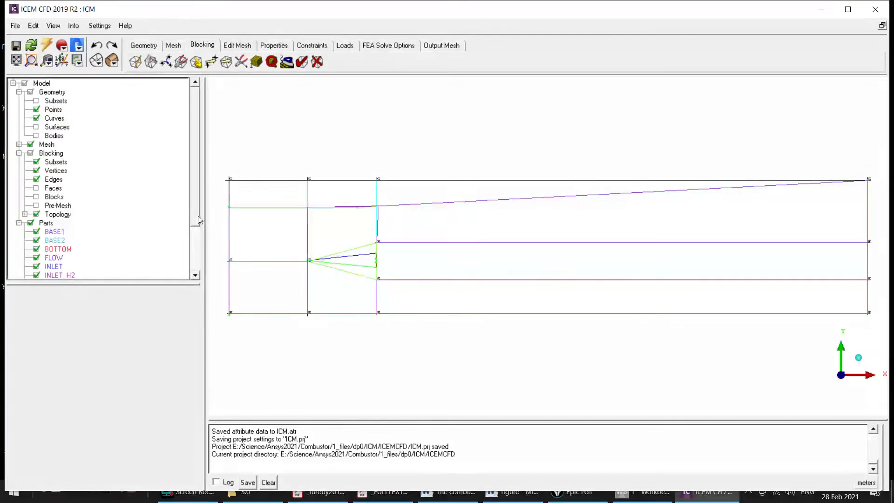
left_click(196, 63)
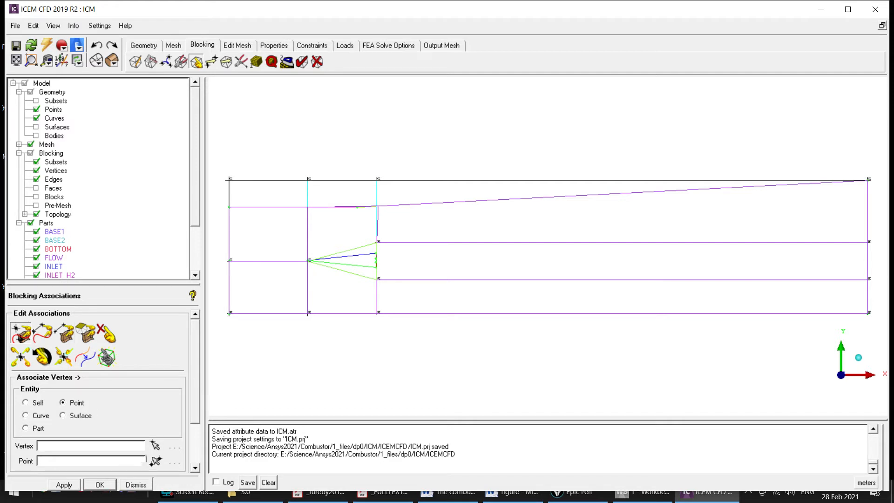
left_click(155, 446)
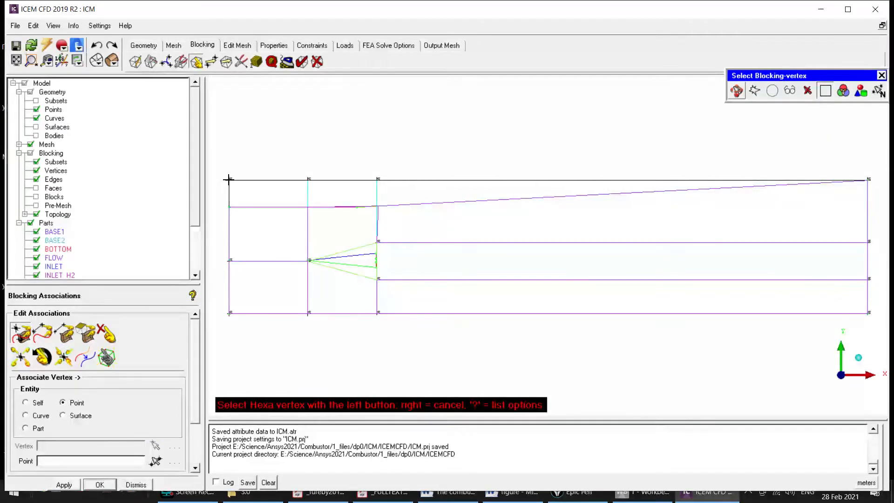
left_click(228, 179)
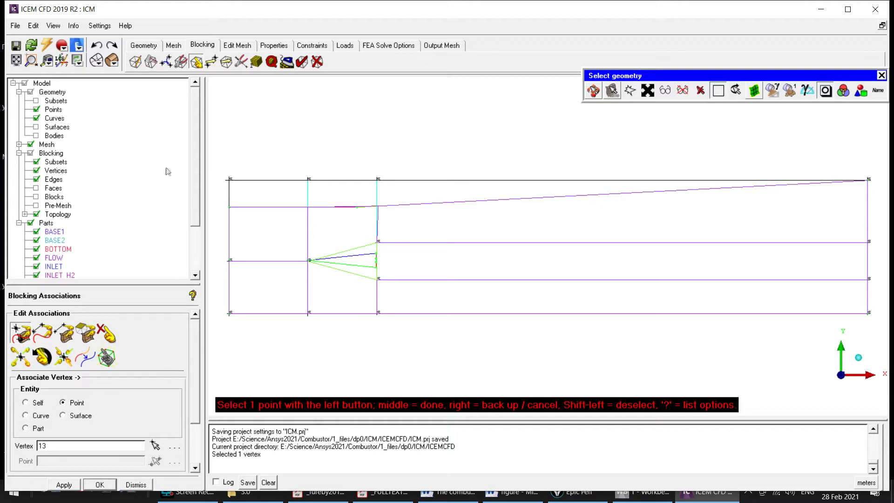
left_click(229, 207)
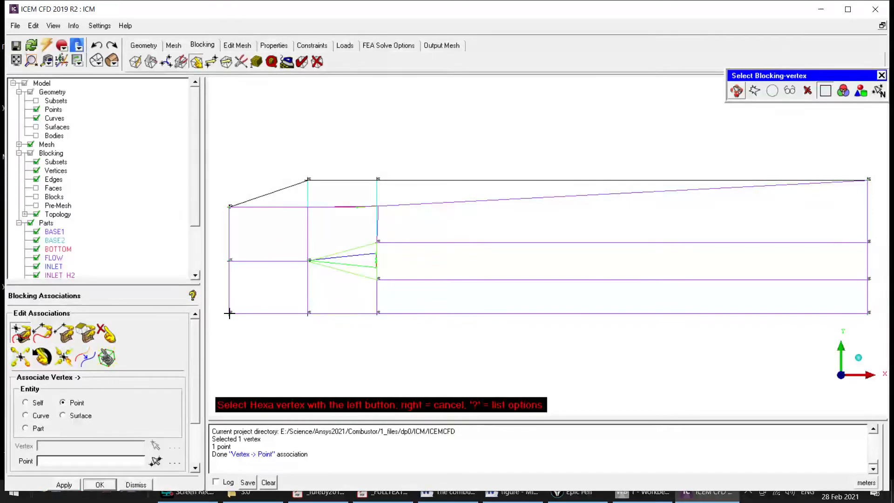
left_click(229, 313)
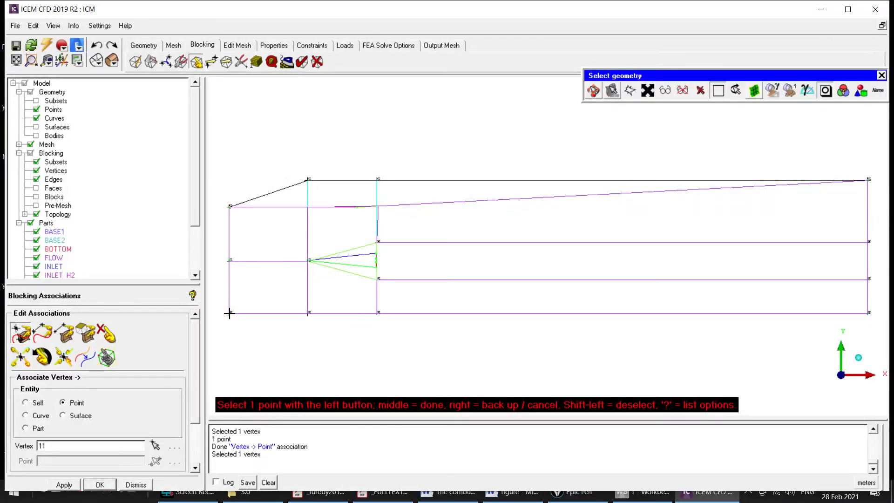
left_click(229, 313)
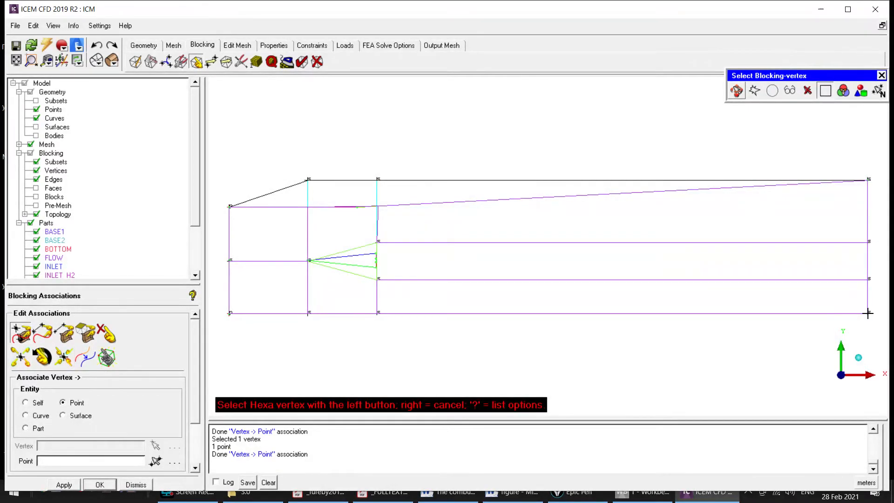
Step: Associate the lower and upper outlet-side corner vertices with the geometry points at the outlet's corners
left_click(868, 313)
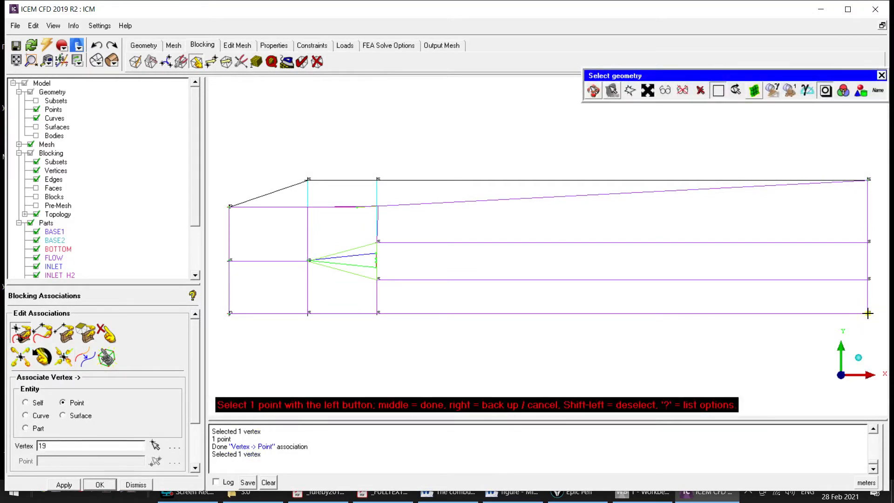
left_click(867, 313)
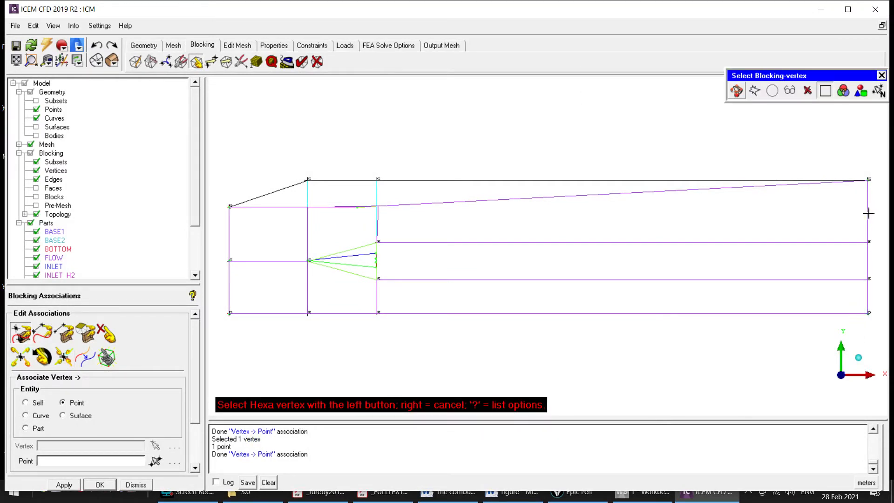
left_click(867, 180)
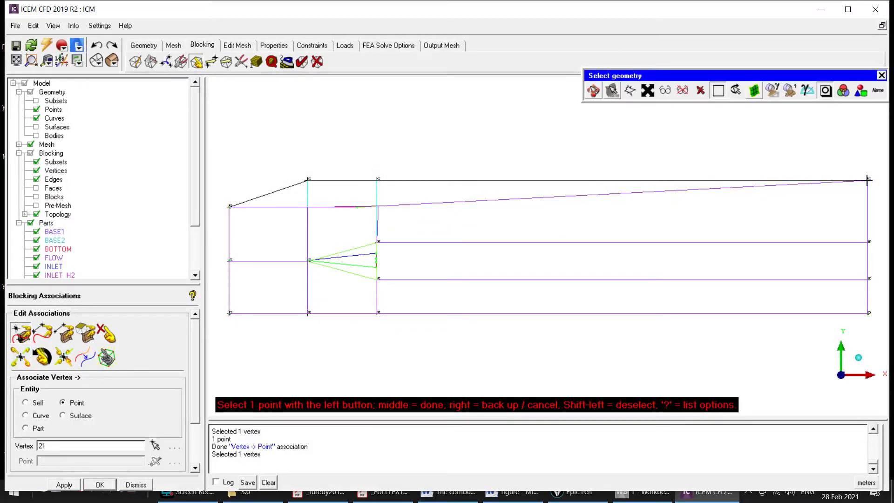
left_click(868, 179)
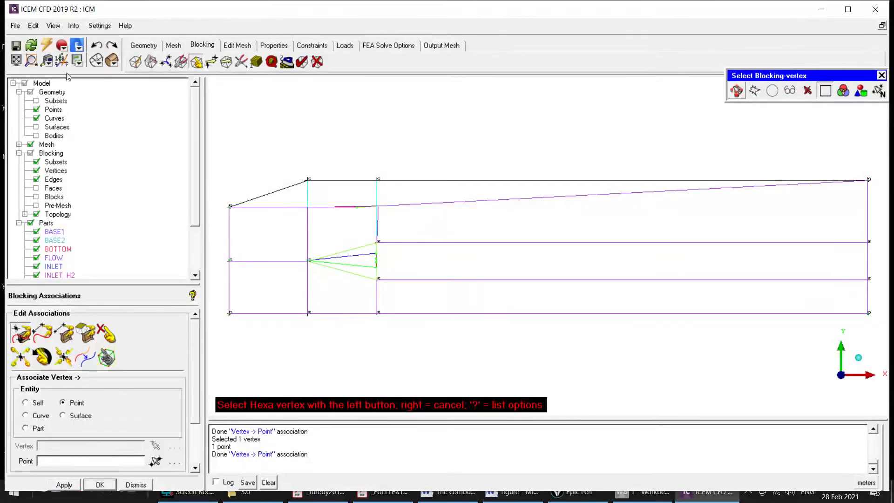
Step: Associate the three vertices around the wedge with its tip, upper base and lower base points, and close the association settings
left_click(32, 61)
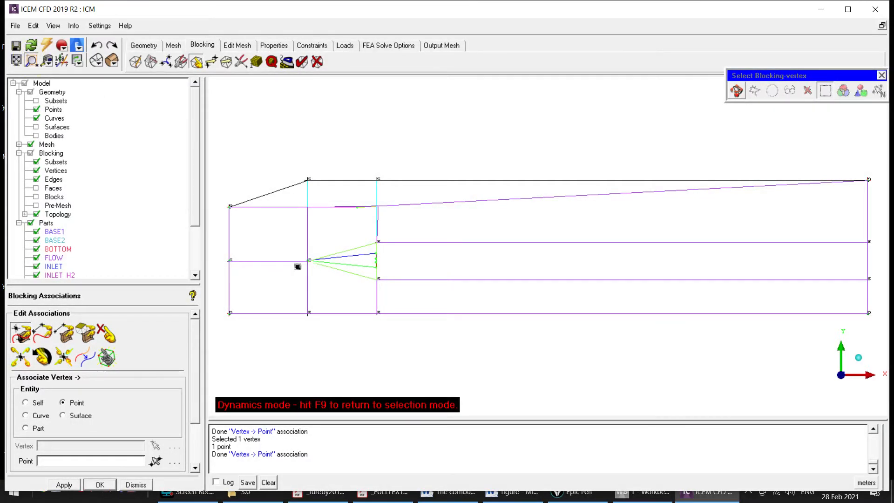
left_click_drag(283, 225, 394, 292)
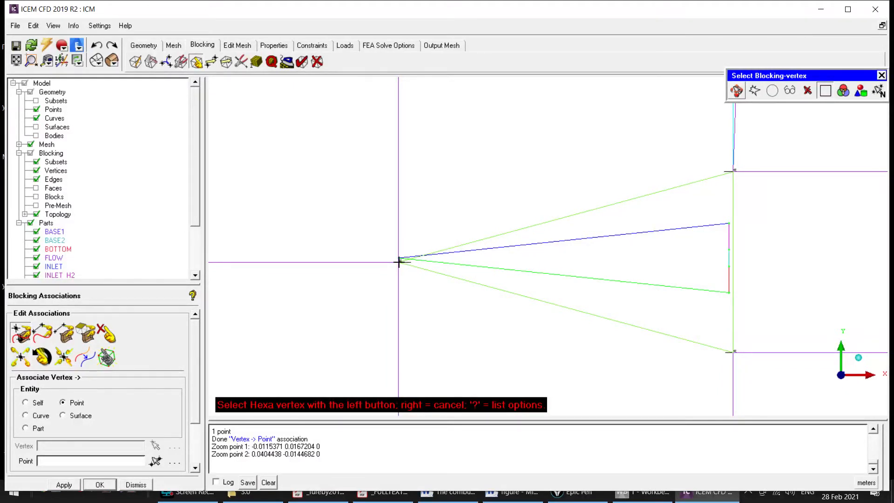
left_click(399, 260)
left_click(399, 258)
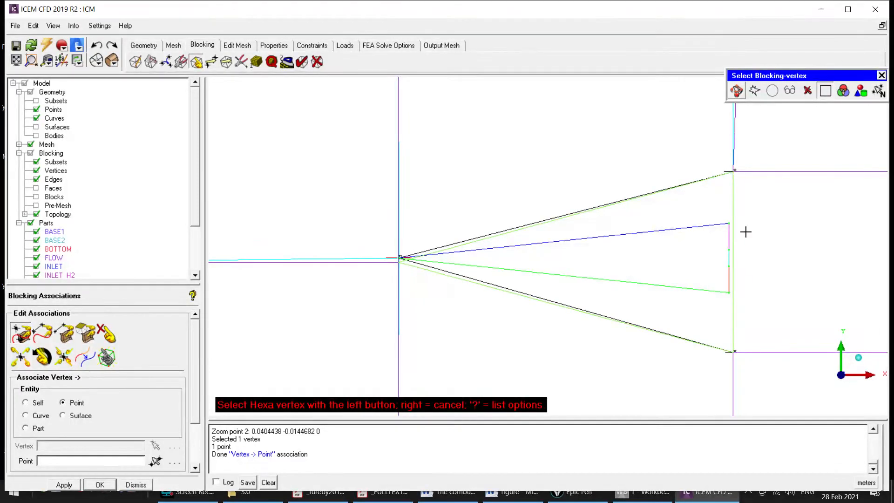
left_click(732, 171)
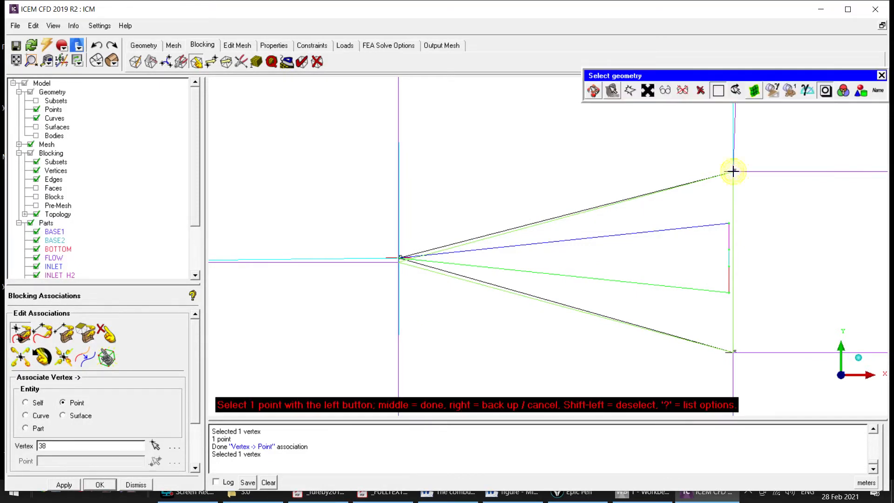
left_click(730, 223)
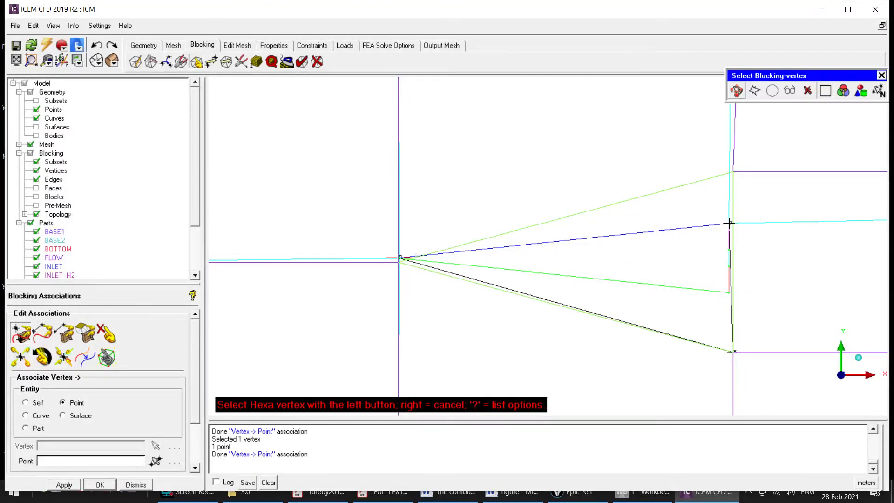
left_click(730, 352)
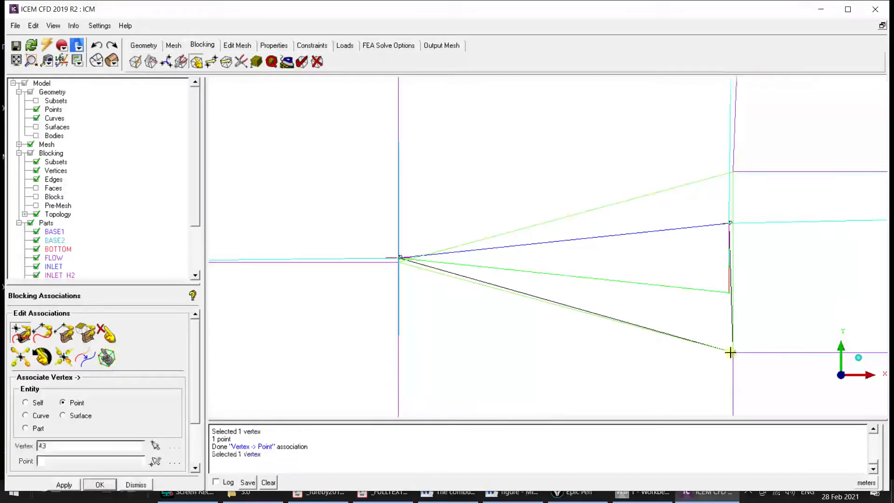
left_click(728, 292)
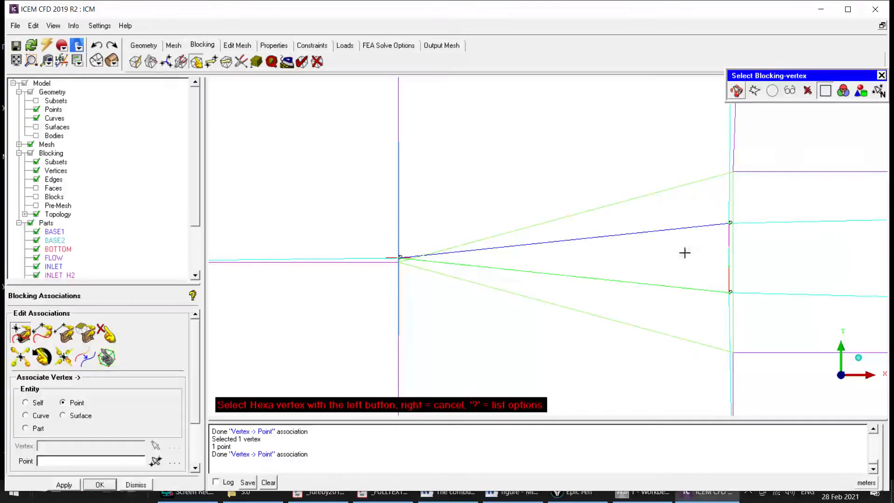
left_click(135, 486)
scroll(555, 326, "down", 3)
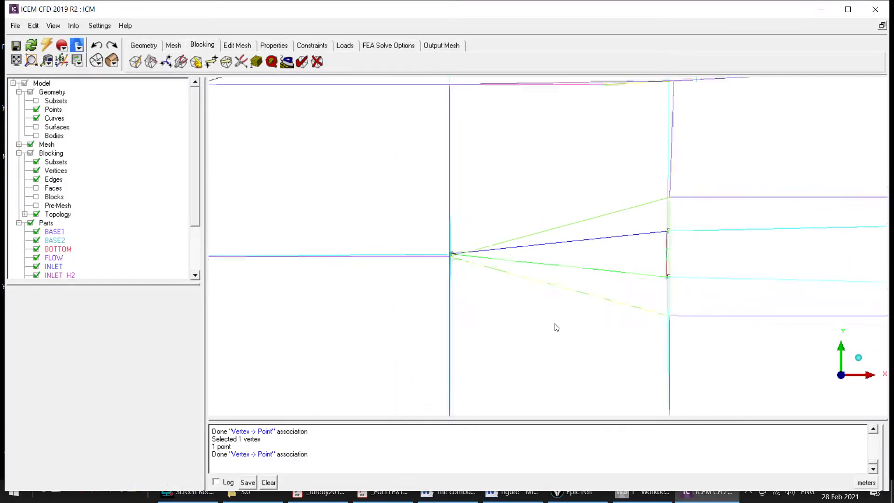
scroll(556, 326, "down", 3)
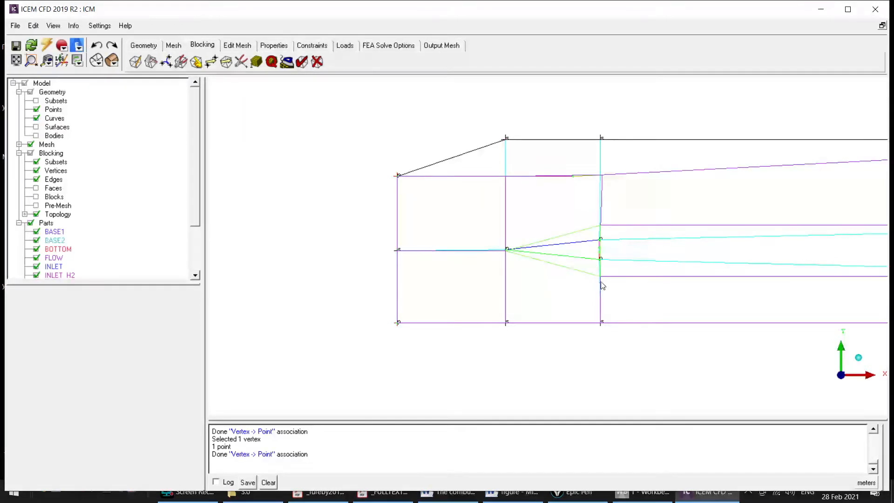
scroll(603, 278, "up", 2)
scroll(628, 282, "up", 2)
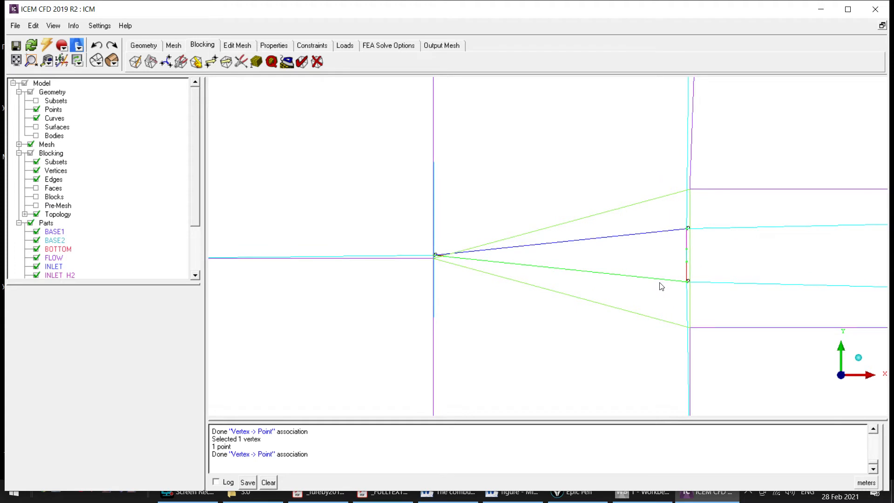
scroll(499, 231, "down", 4)
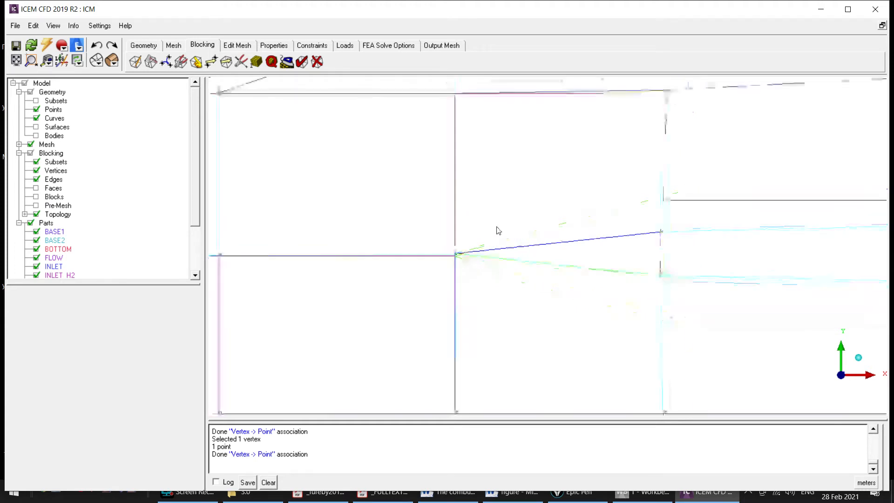
scroll(515, 256, "down", 2)
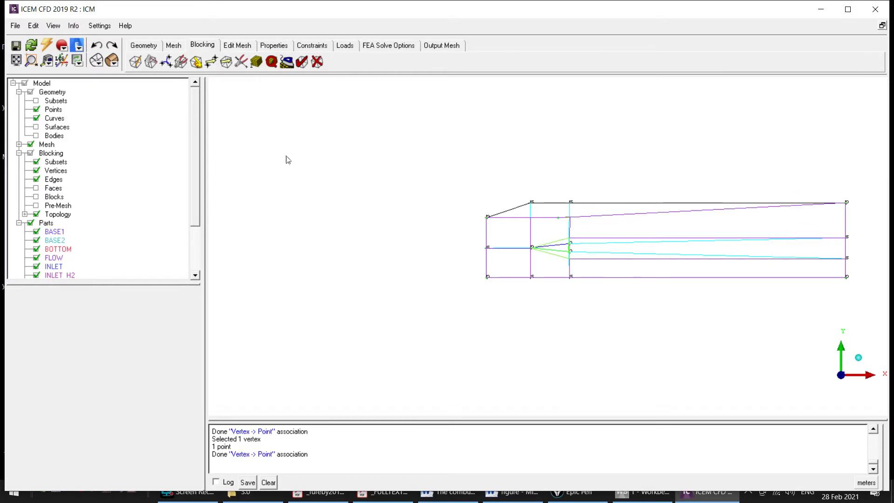
Step: Open the blocking's Index Control and set the minimum I index to 3 to display only the blocks downstream of the wedge
right_click(55, 176)
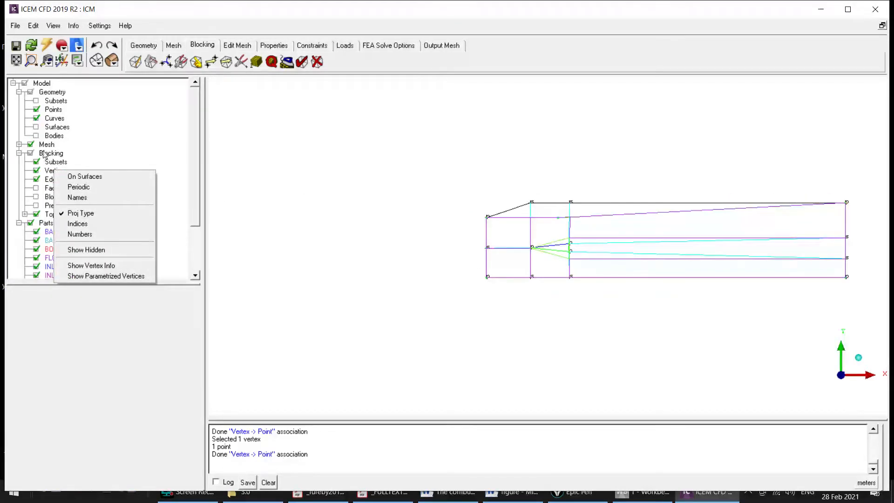
right_click(43, 154)
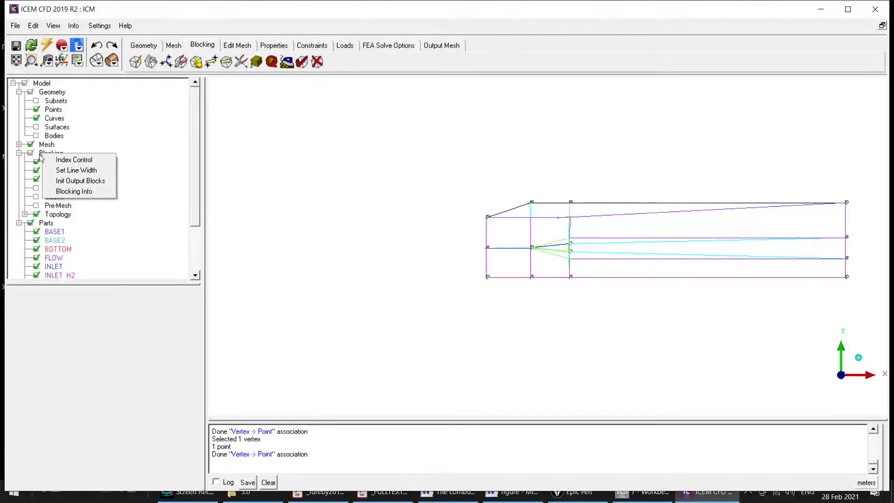
left_click(65, 160)
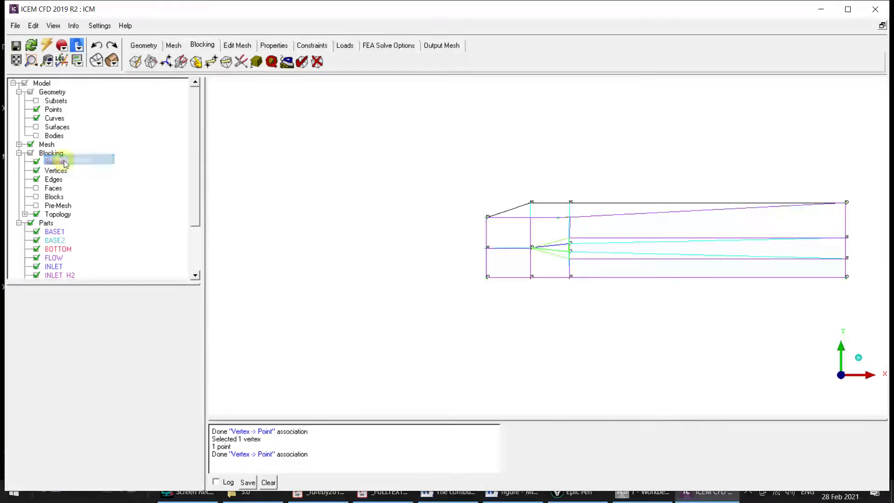
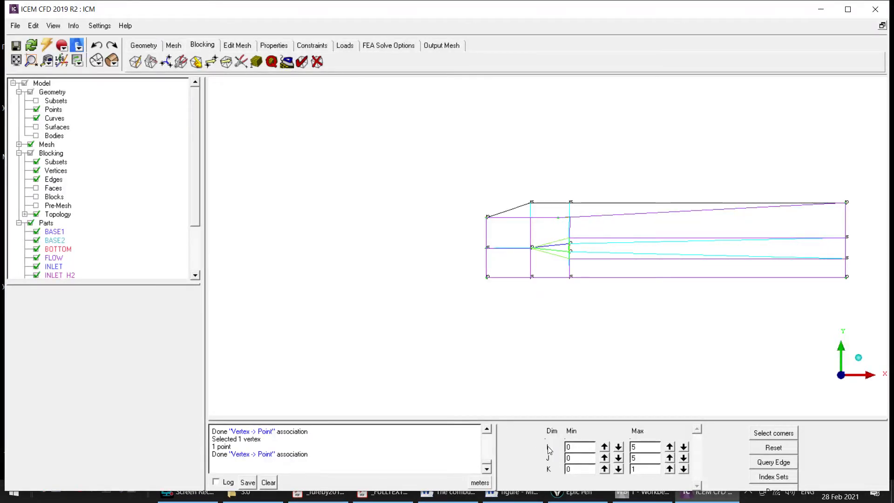
left_click(604, 446)
left_click(604, 446)
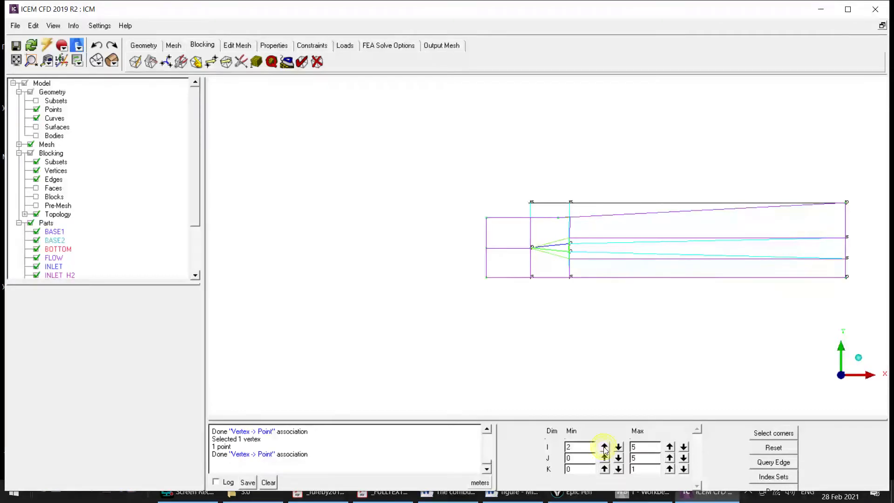
left_click(605, 446)
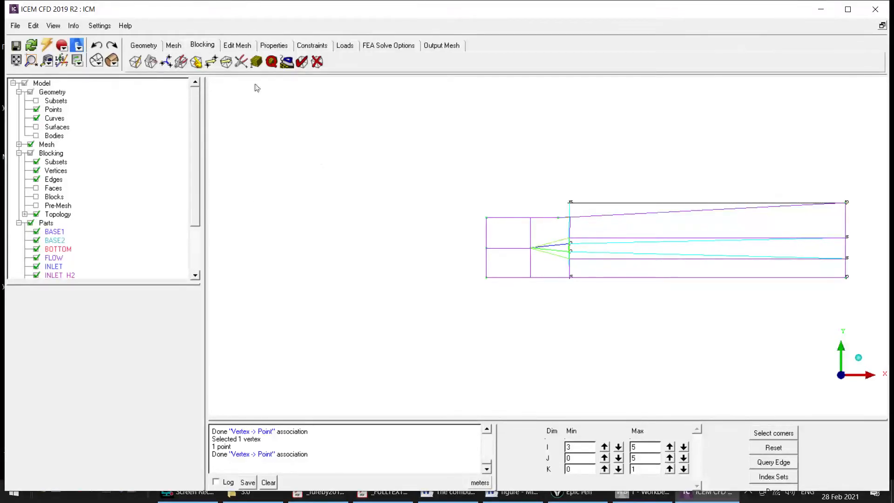
left_click(30, 63)
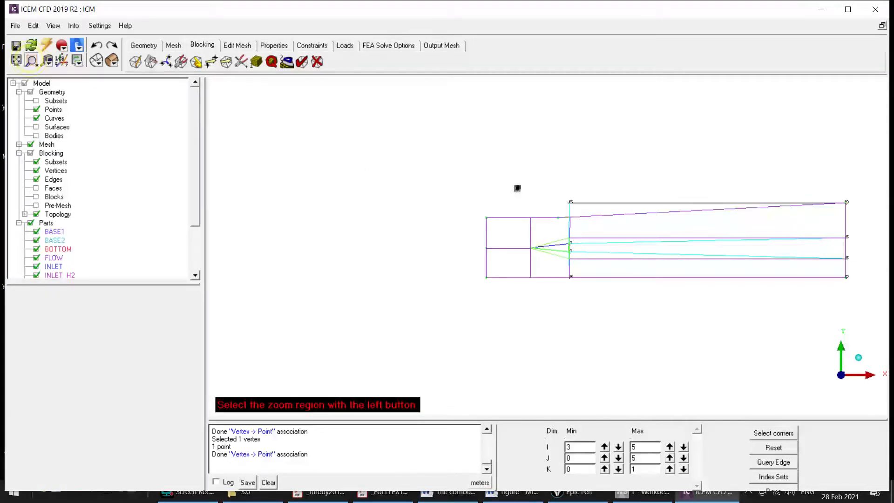
left_click_drag(495, 160, 868, 305)
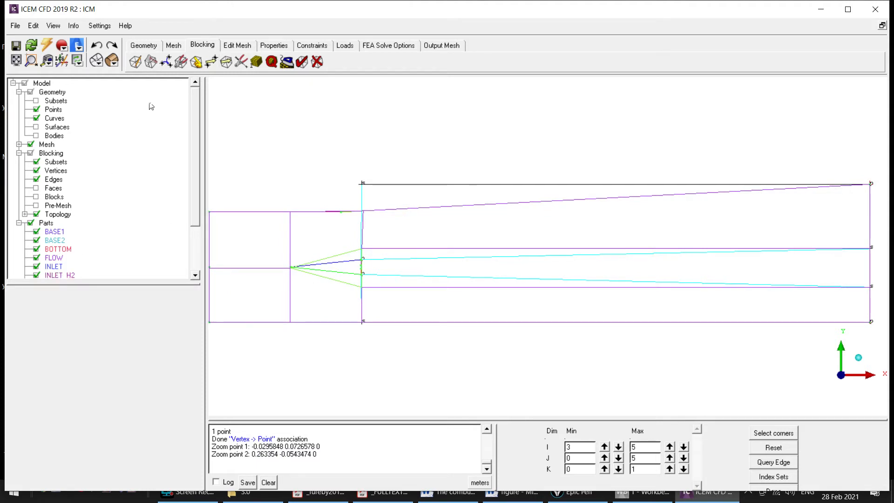
Step: Split the block behind the wedge's base with a lengthwise split near its upper edge, at about 0.74 along the outlet edge
left_click(151, 63)
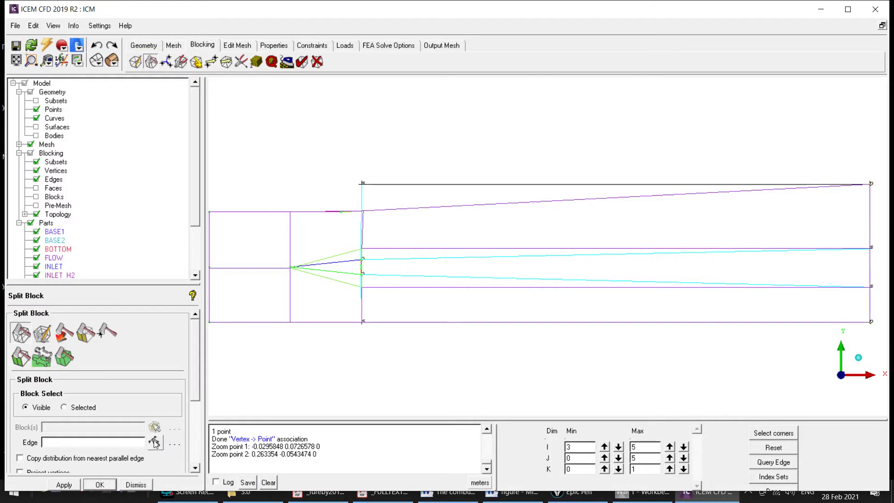
left_click(154, 442)
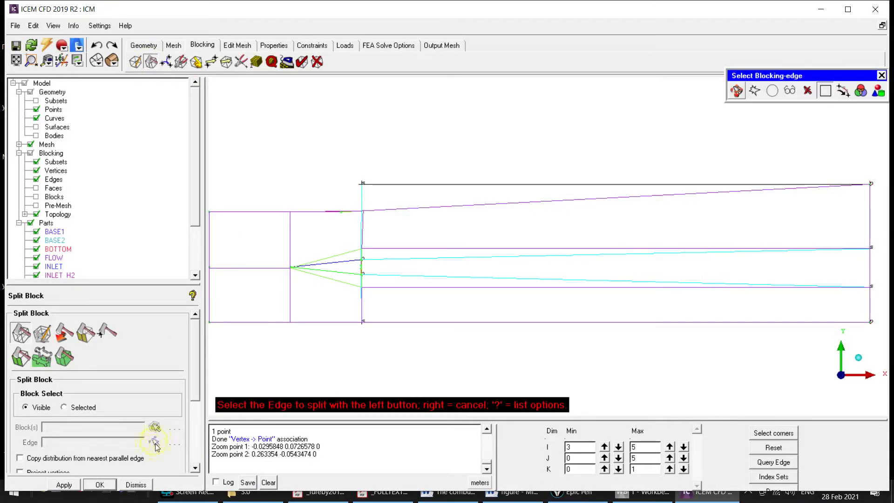
left_click(869, 259)
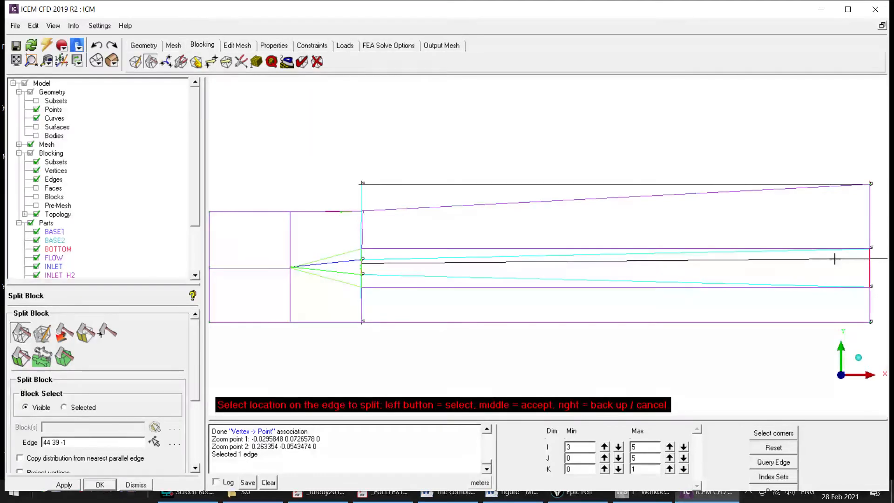
middle_click(815, 272)
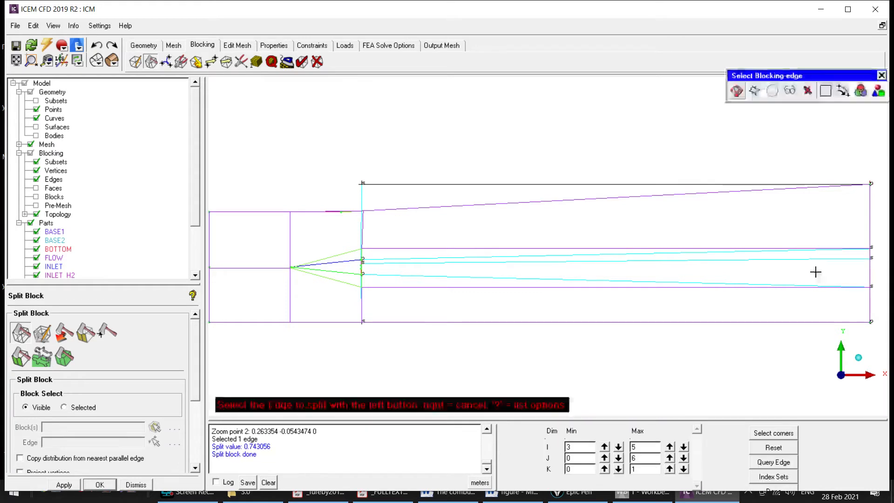
Step: Add a second lengthwise split behind the wedge's base, at about 0.43 along the remaining lower outlet edge, and close the split settings
left_click(869, 275)
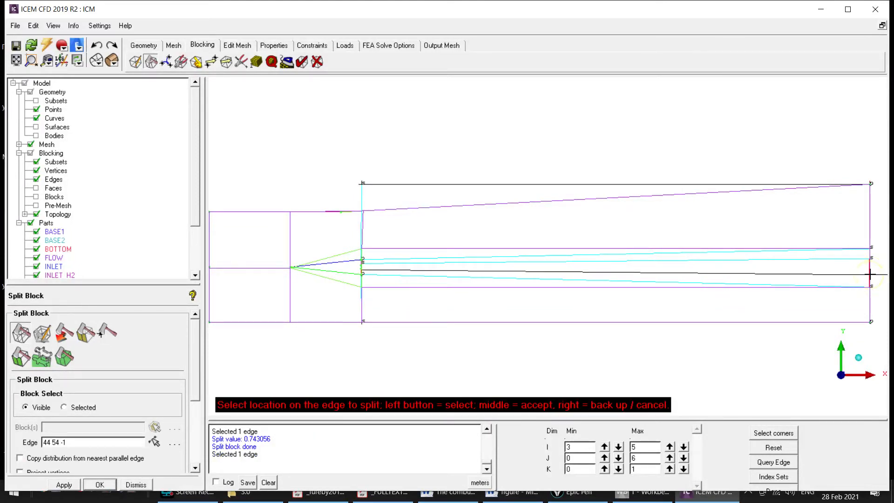
left_click(869, 275)
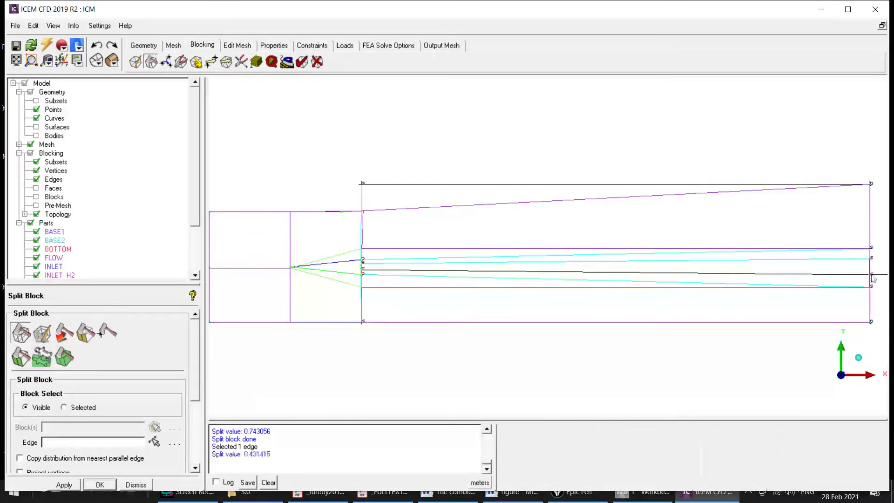
middle_click(869, 275)
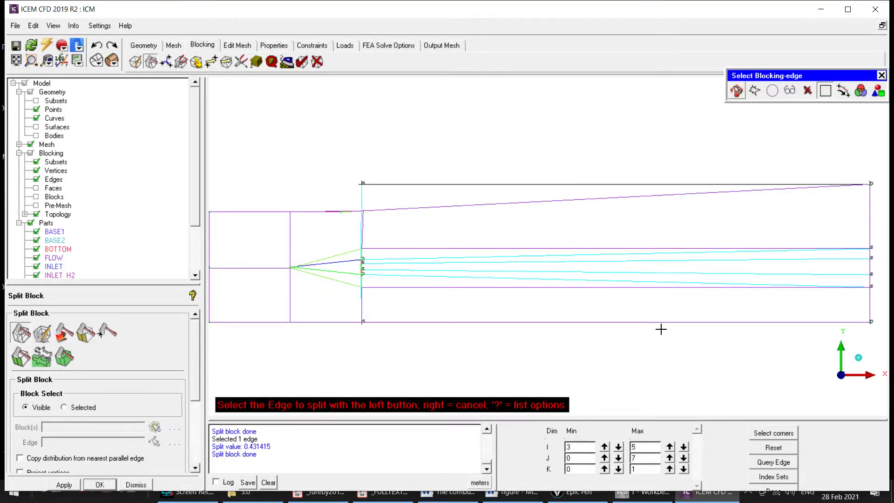
left_click(136, 485)
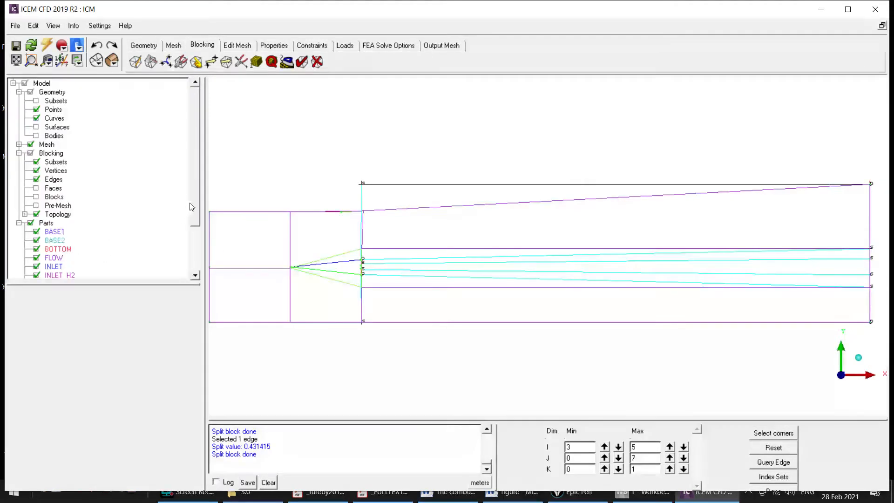
Step: Toggle the display of the SURFACE_BODY_1_1 and SOLID parts to check which lines around the wedge belong to them
left_click_drag(196, 199, 200, 234)
left_click(36, 249)
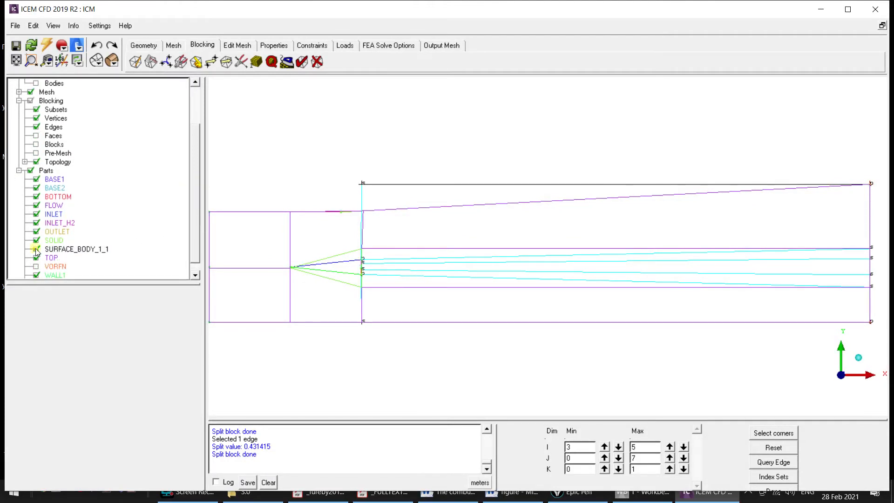
left_click(37, 250)
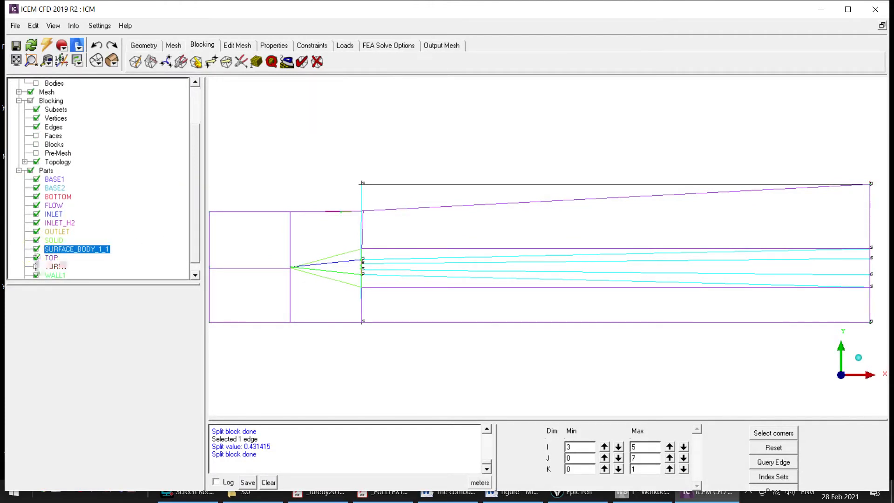
left_click(36, 240)
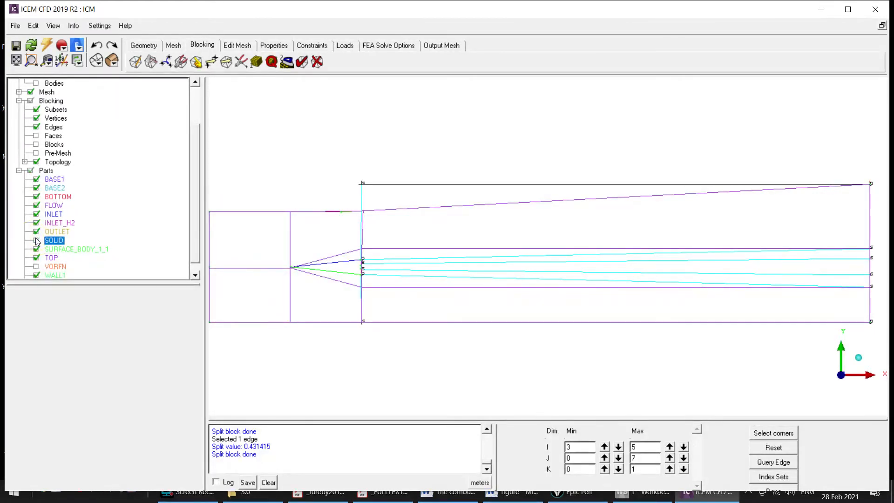
left_click(36, 241)
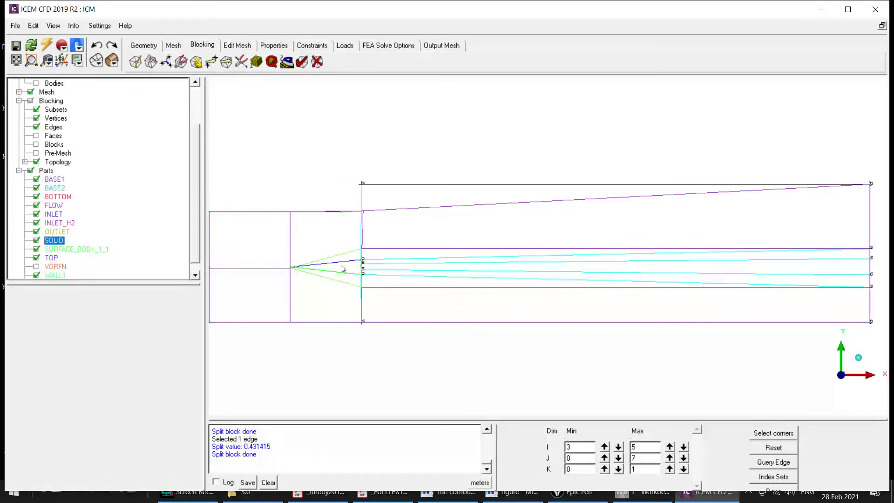
Step: Associate the two new split vertices on the wedge's base with the two intermediate geometry points between the base corners
left_click(31, 61)
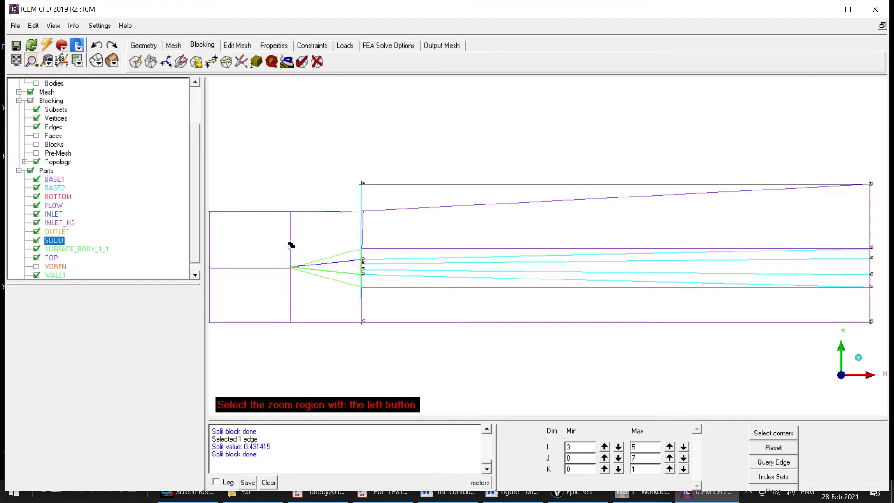
left_click_drag(278, 234, 386, 306)
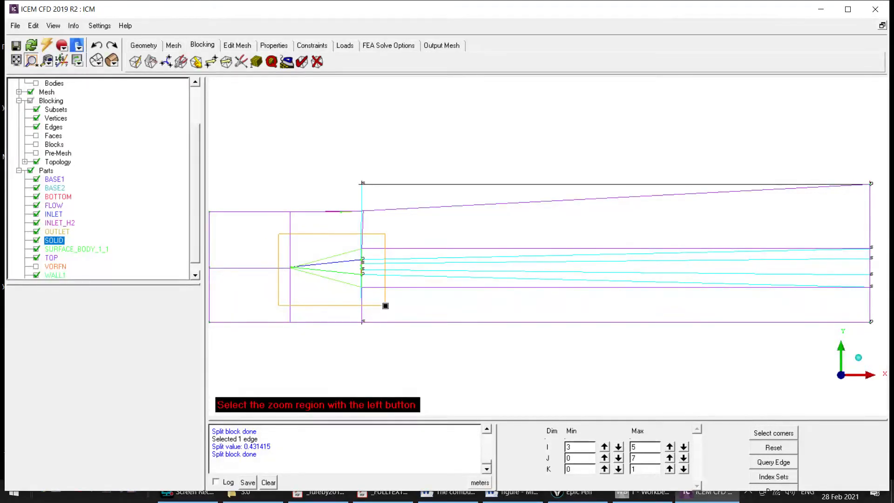
left_click_drag(385, 306, 386, 308)
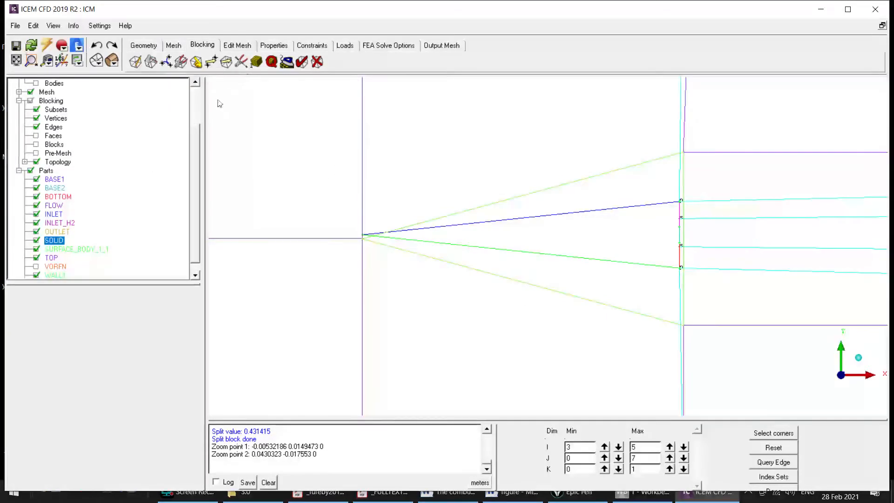
left_click(196, 62)
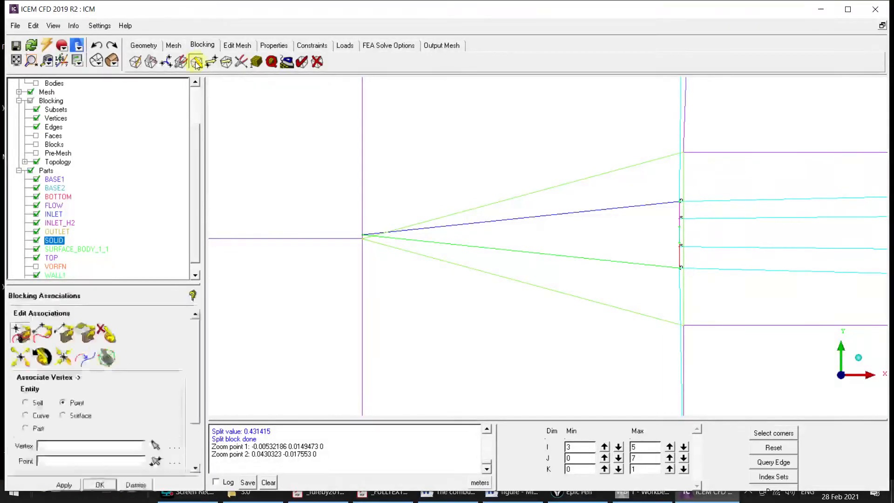
left_click(154, 446)
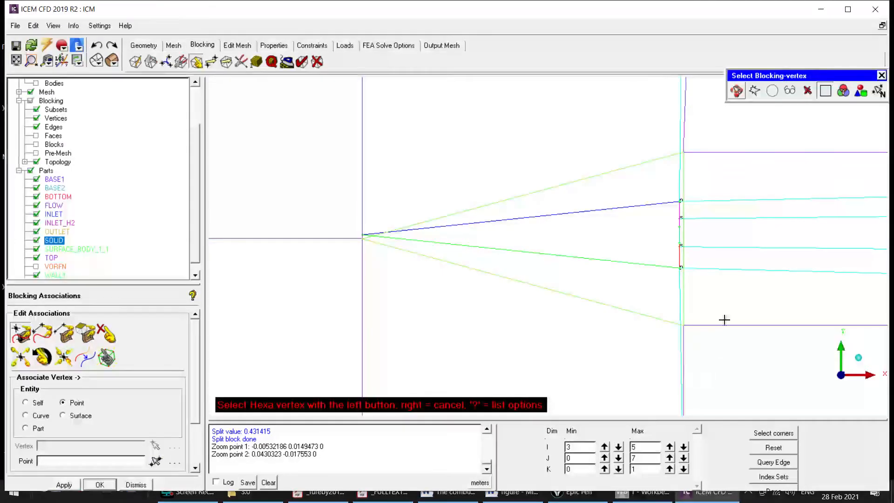
left_click(682, 218)
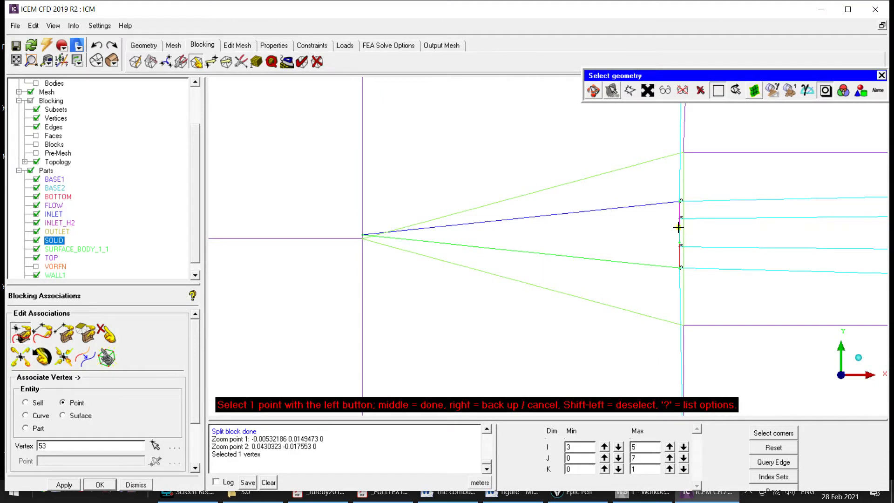
left_click(678, 226)
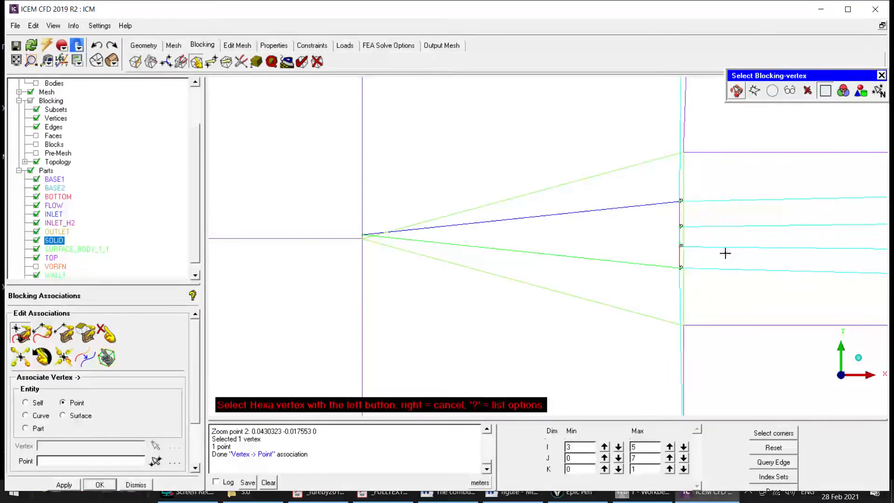
left_click(680, 246)
left_click(679, 242)
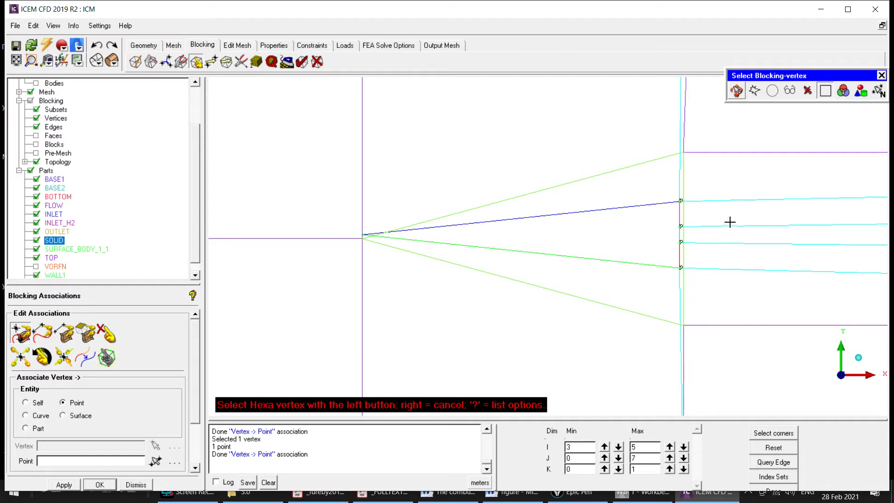
Step: Set the minimum I index to 0 to include all blocks in the display, maximize the window and close the Index Control
scroll(720, 221, "down", 2)
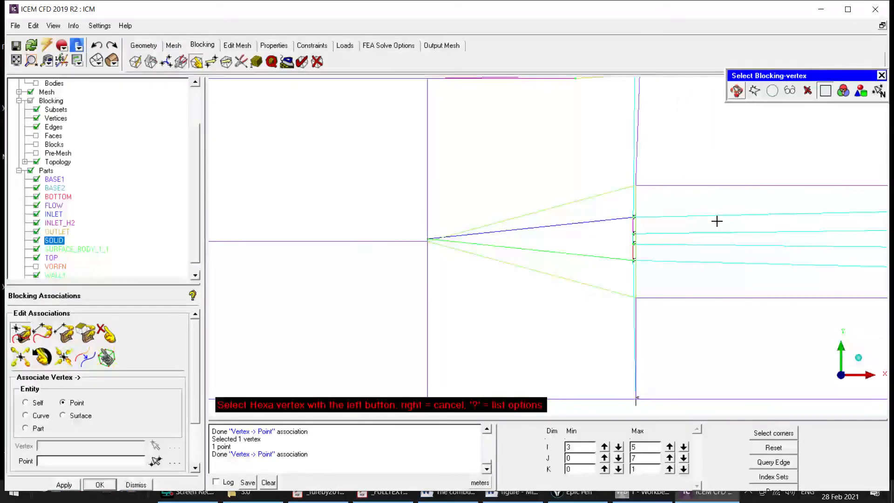
scroll(717, 221, "down", 2)
scroll(717, 221, "down", 1)
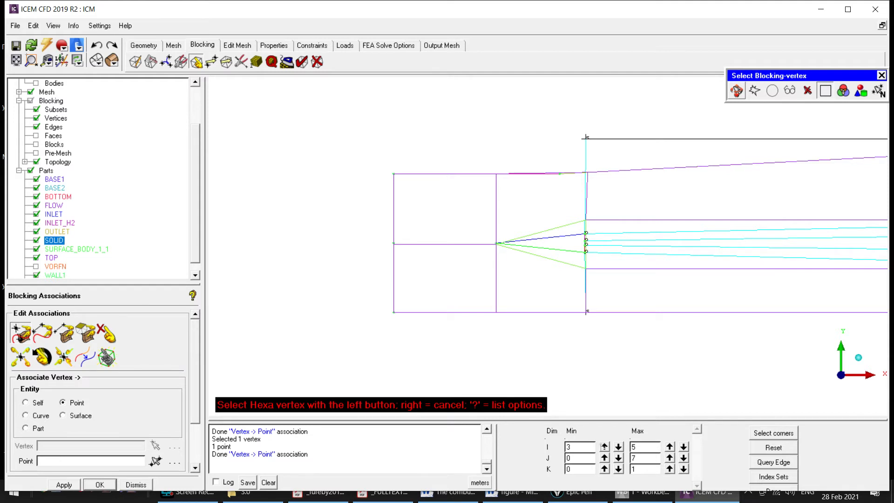
right_click(48, 102)
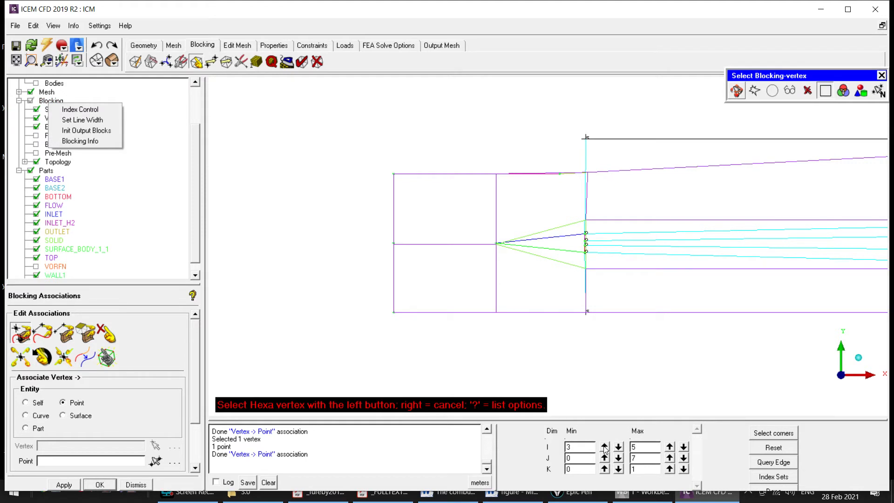
left_click(567, 448)
double_click(567, 448)
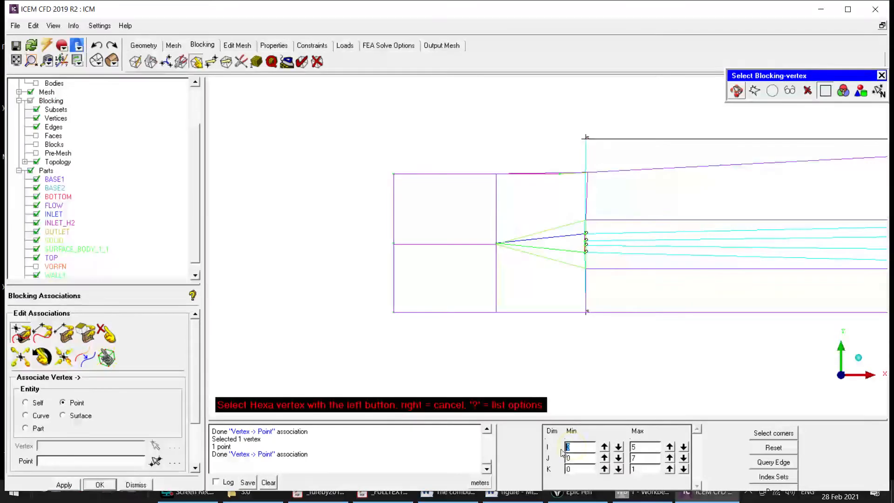
type("0")
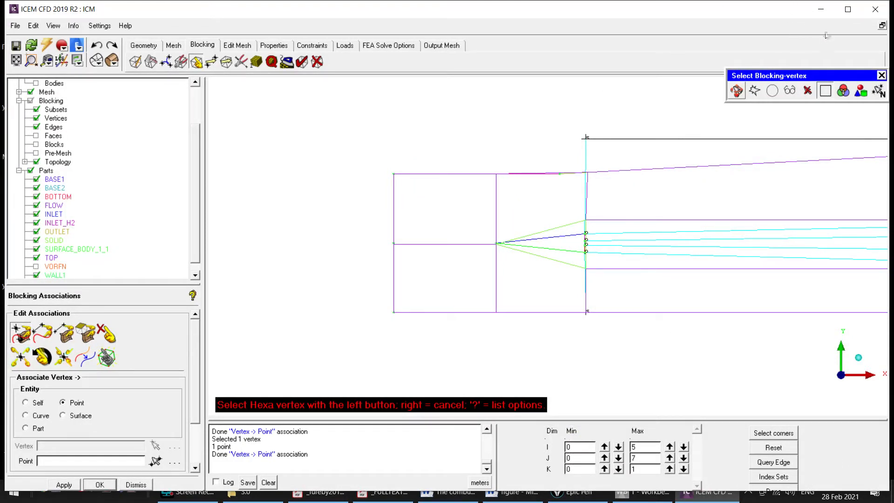
left_click(847, 10)
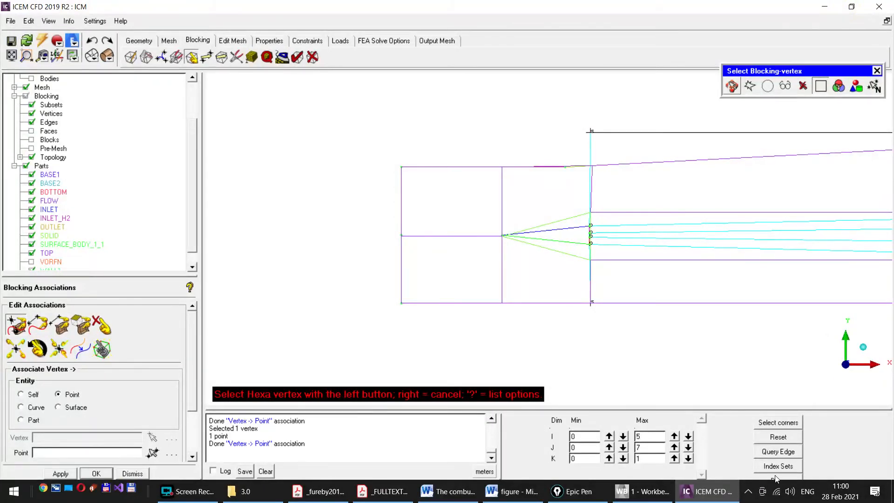
left_click(776, 478)
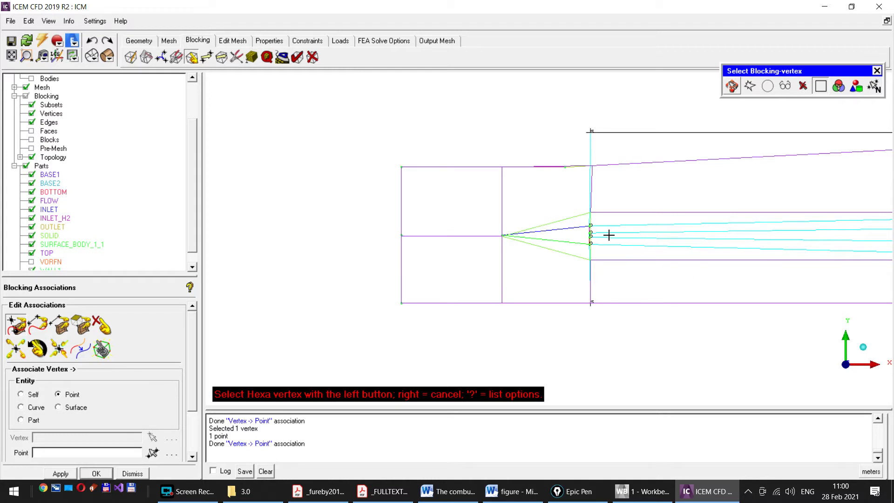
Step: Switch the blocking associations to edge-to-curve with selected curves, and hide the mesh shells so the blocking edges stand out
scroll(605, 220, "up", 5)
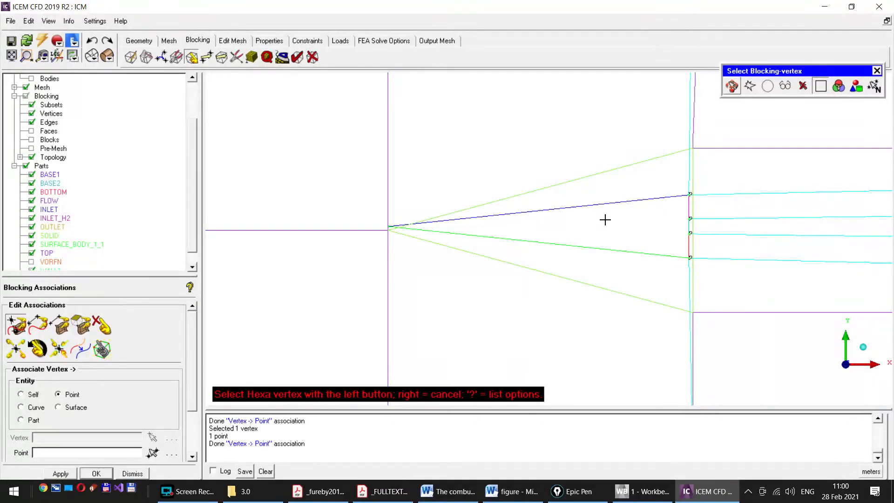
scroll(605, 219, "down", 5)
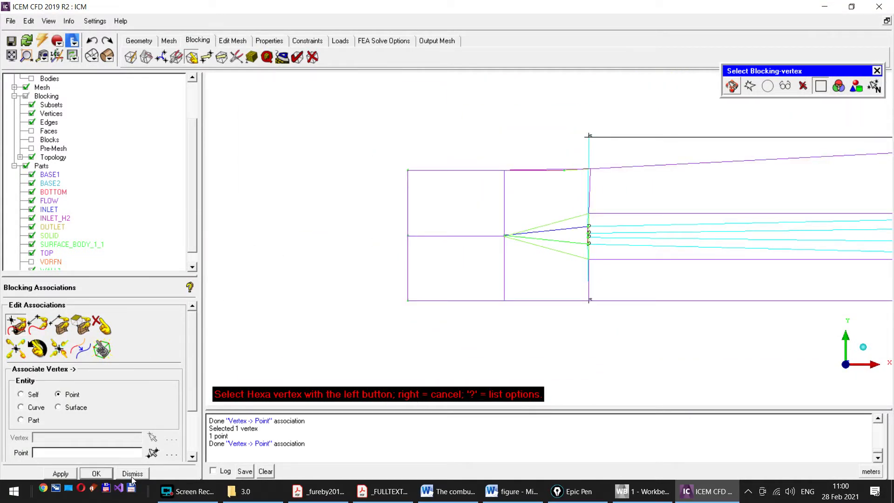
left_click(36, 325)
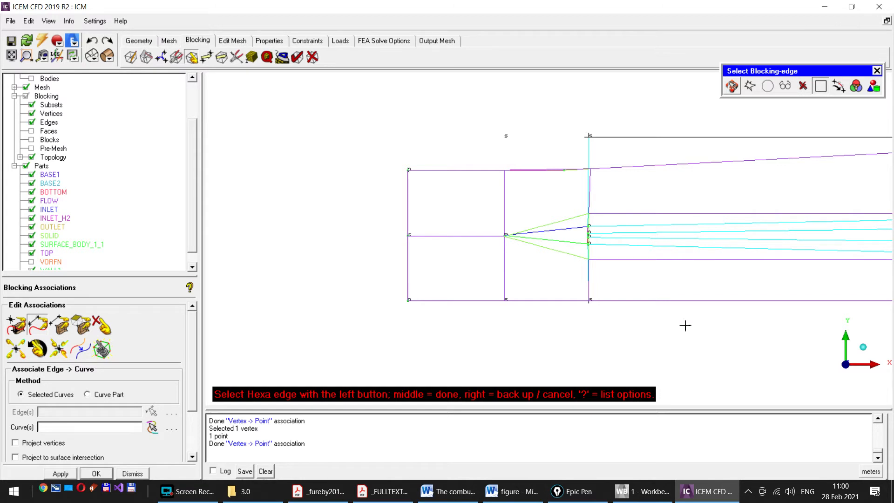
left_click_drag(188, 206, 195, 155)
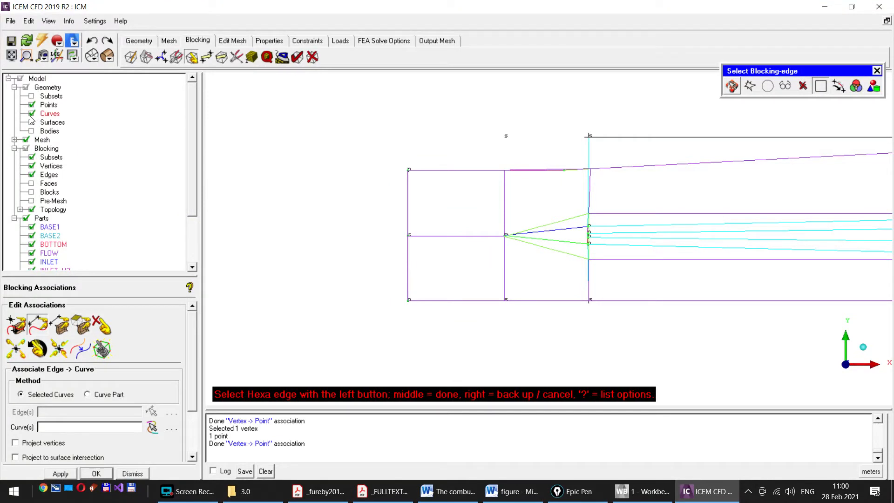
left_click(14, 140)
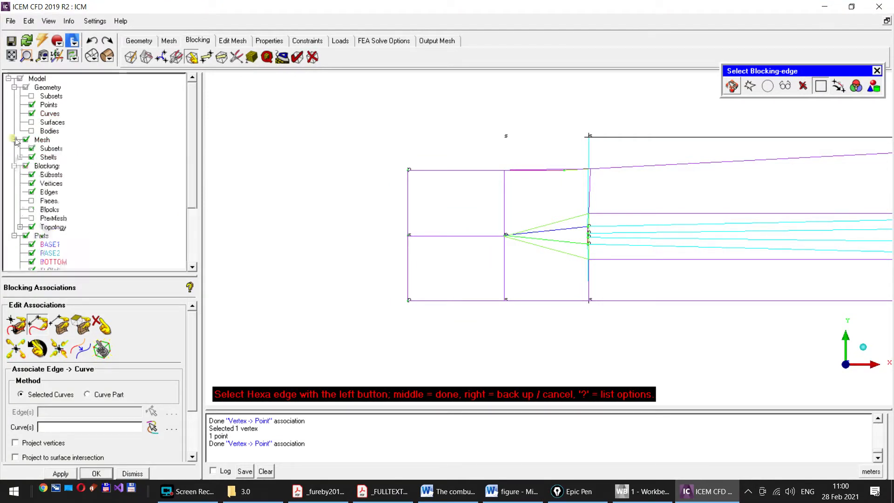
left_click(32, 157)
left_click(31, 157)
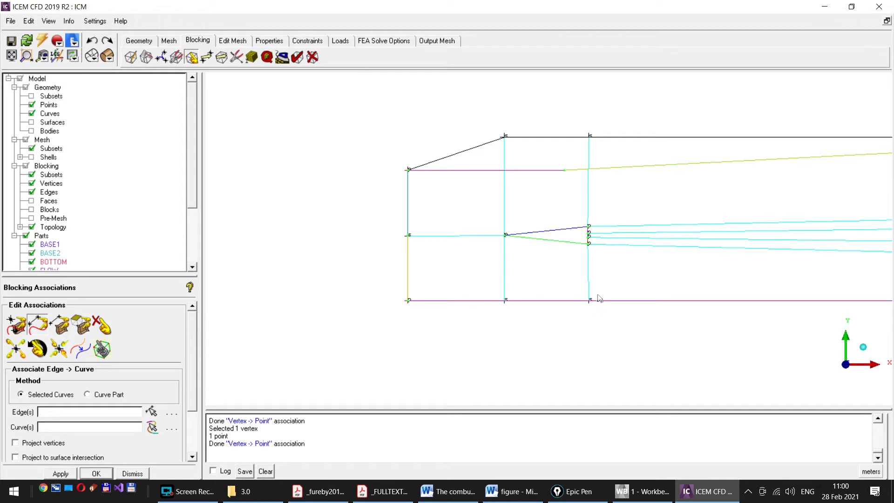
scroll(624, 323, "down", 2)
scroll(627, 324, "down", 1)
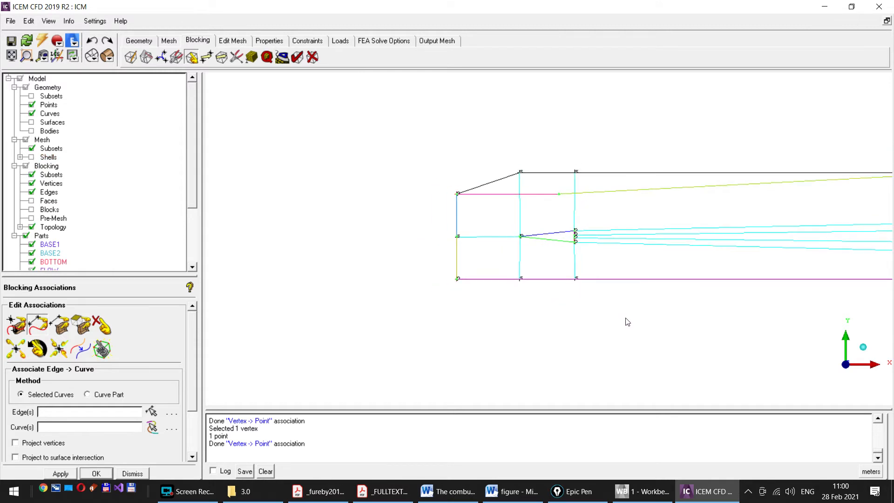
scroll(627, 322, "down", 1)
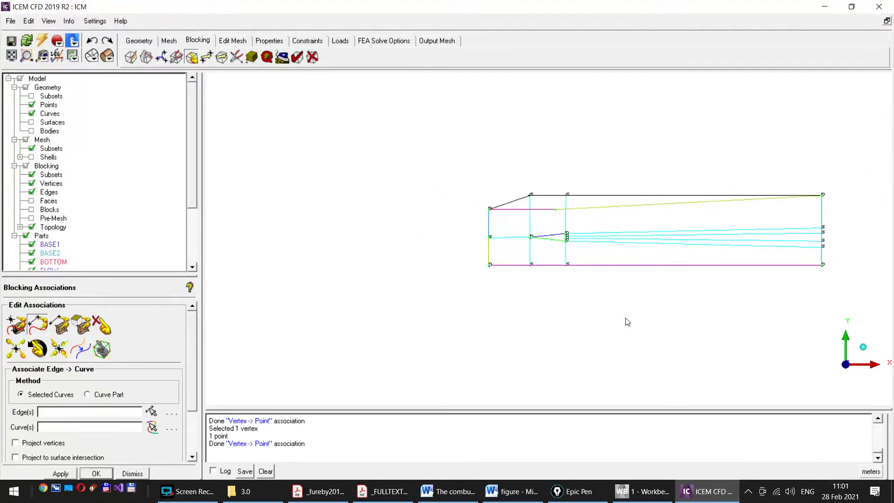
Step: Associate the two vertical blocking edges at the combustor's inlet end with the two inlet curves
scroll(627, 321, "up", 1)
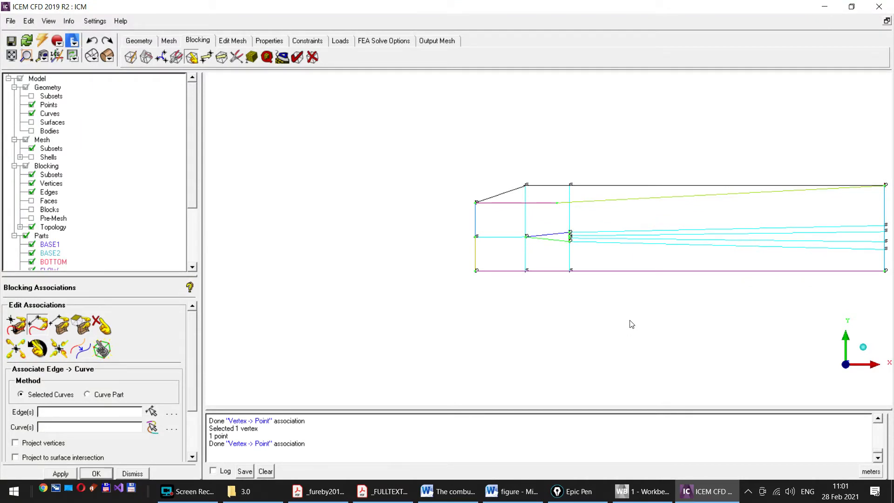
scroll(631, 324, "up", 1)
scroll(631, 324, "down", 2)
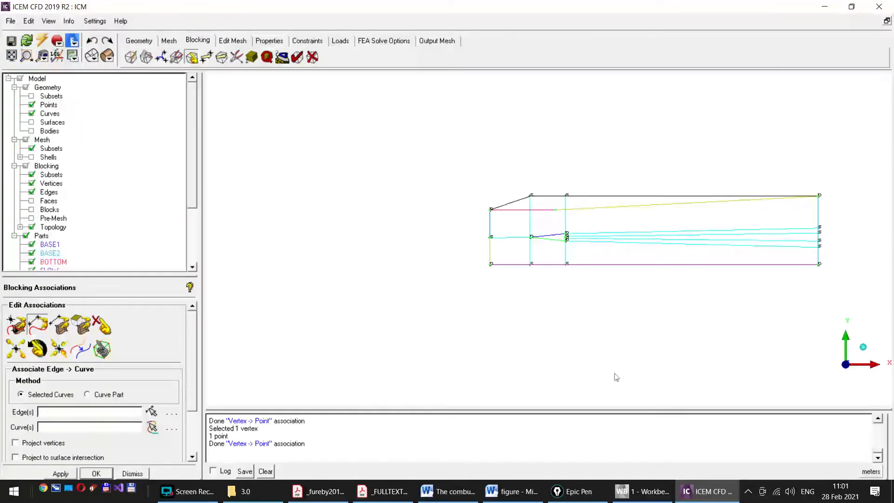
left_click(26, 56)
left_click_drag(463, 168, 859, 291)
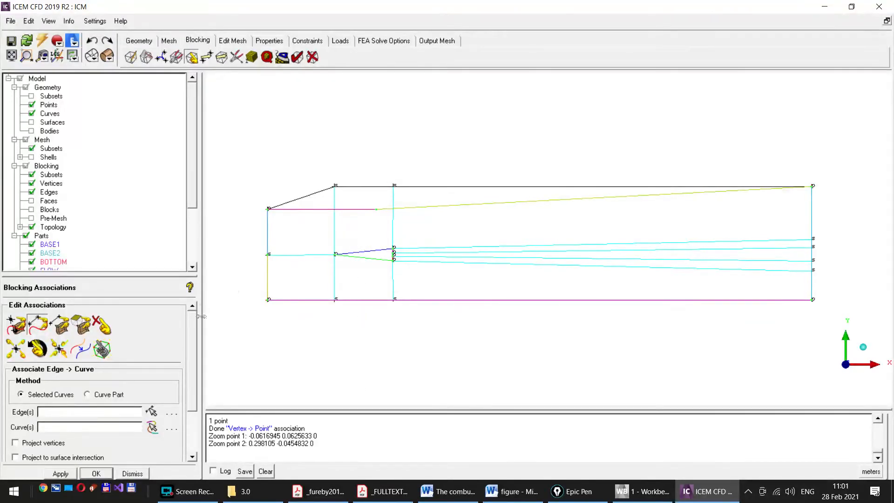
left_click_drag(191, 174, 192, 230)
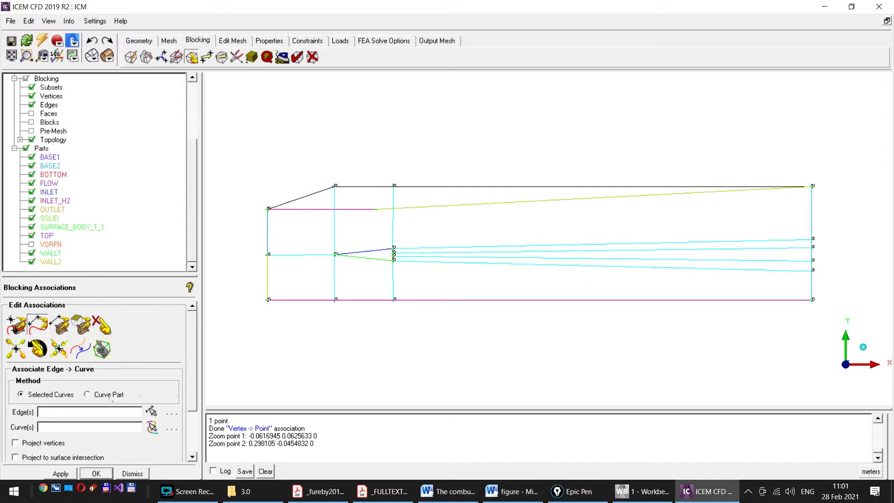
left_click(152, 412)
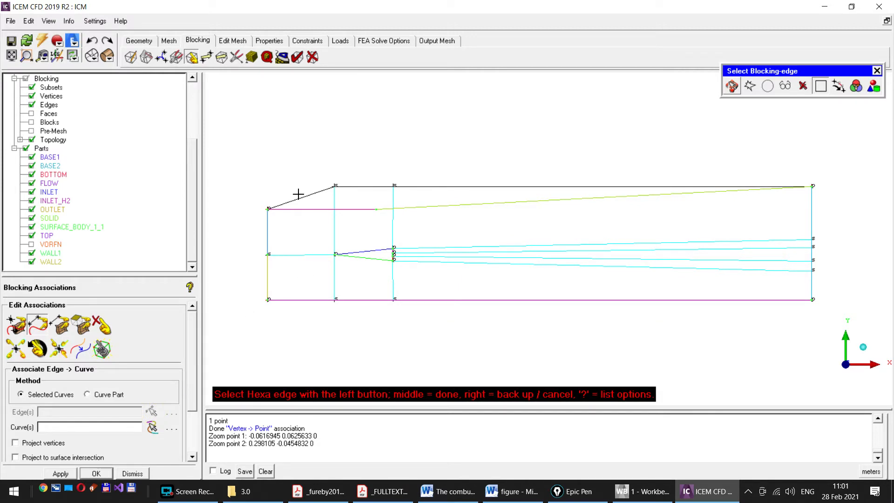
left_click(266, 231)
left_click(267, 278)
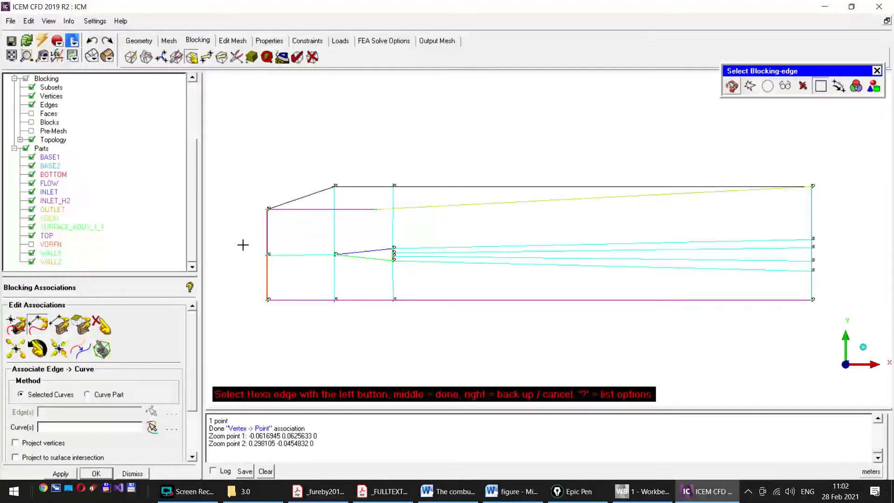
middle_click(243, 245)
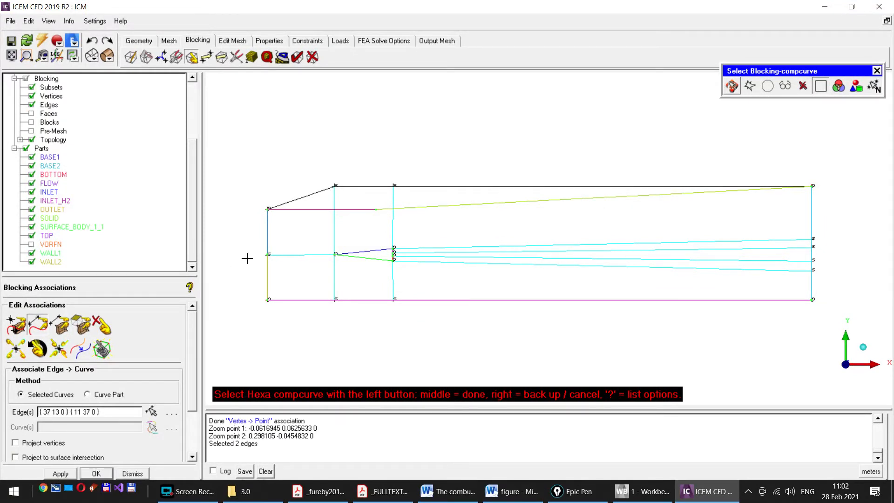
left_click(267, 239)
left_click(266, 276)
middle_click(249, 239)
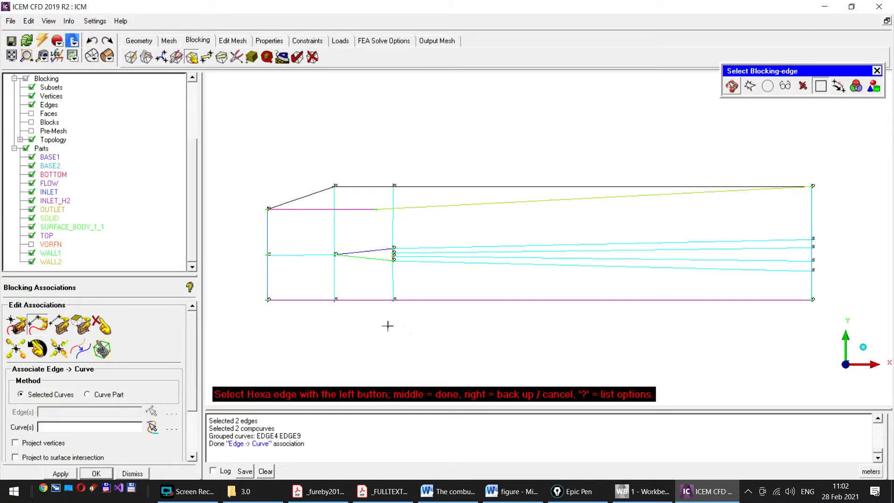
Step: Associate the three blocking edges along the domain's upper boundary with the straight and the inclined curves of the upper wall
left_click(311, 193)
left_click(367, 186)
left_click(444, 186)
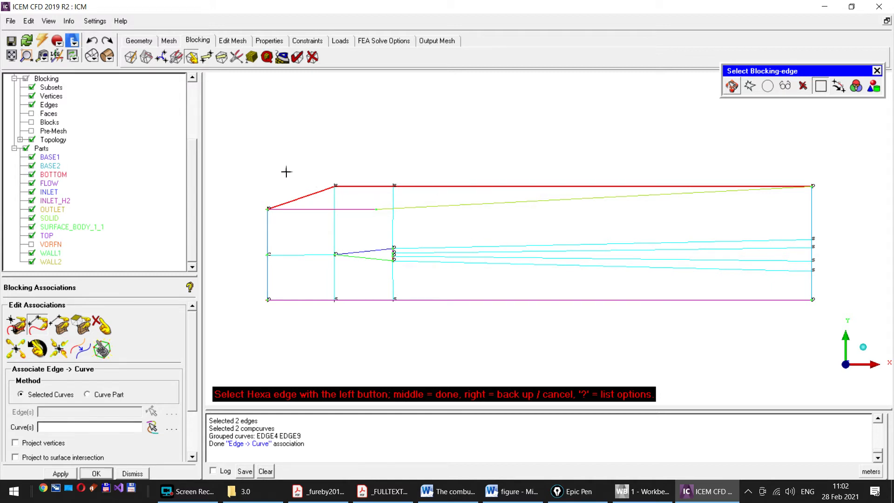
middle_click(428, 160)
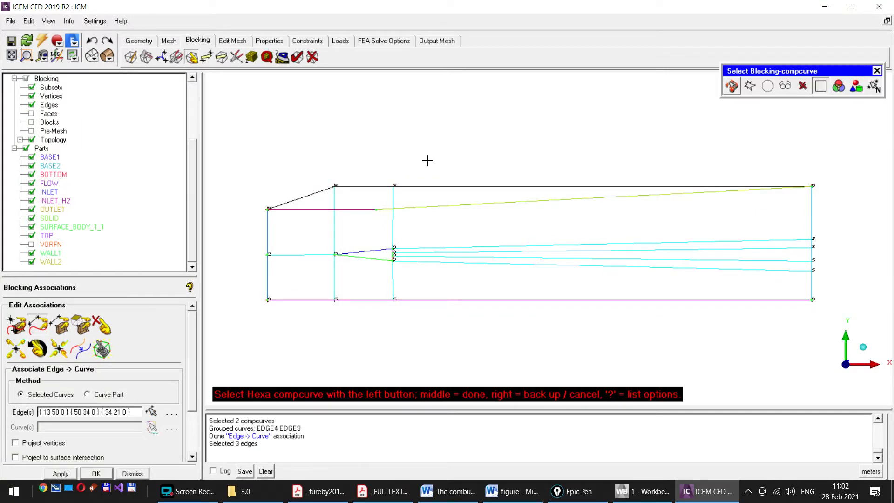
left_click(313, 209)
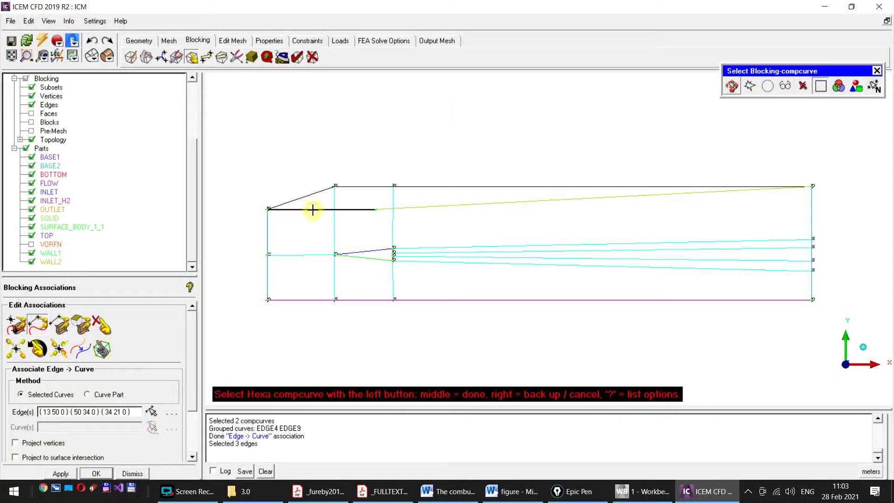
left_click(442, 205)
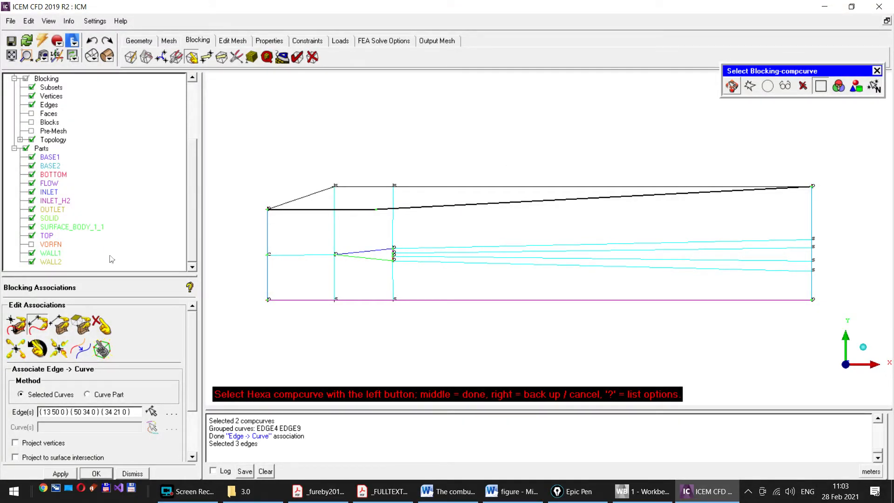
middle_click(499, 139)
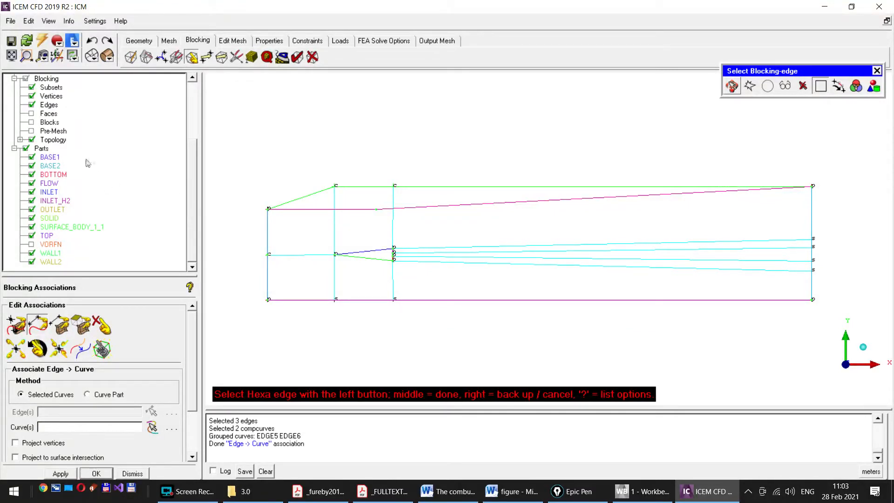
Step: Show the edge association arrows to check the upper wall projections, and hide them again
right_click(45, 108)
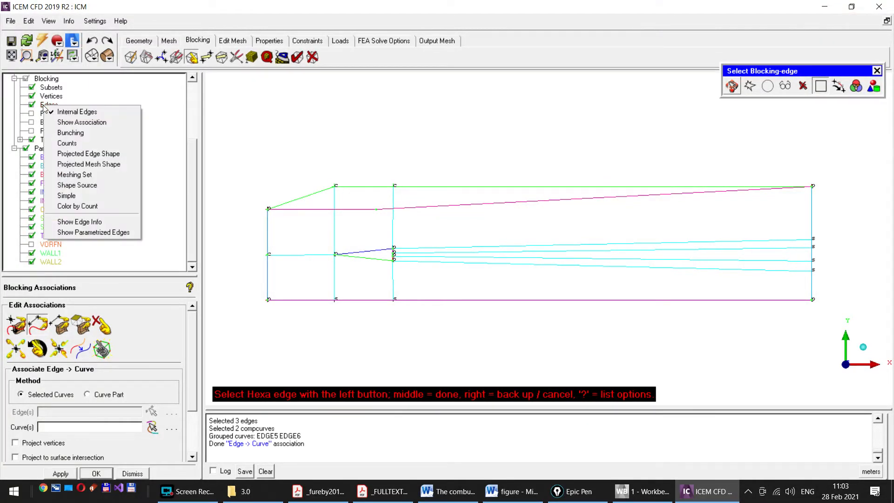
left_click(63, 123)
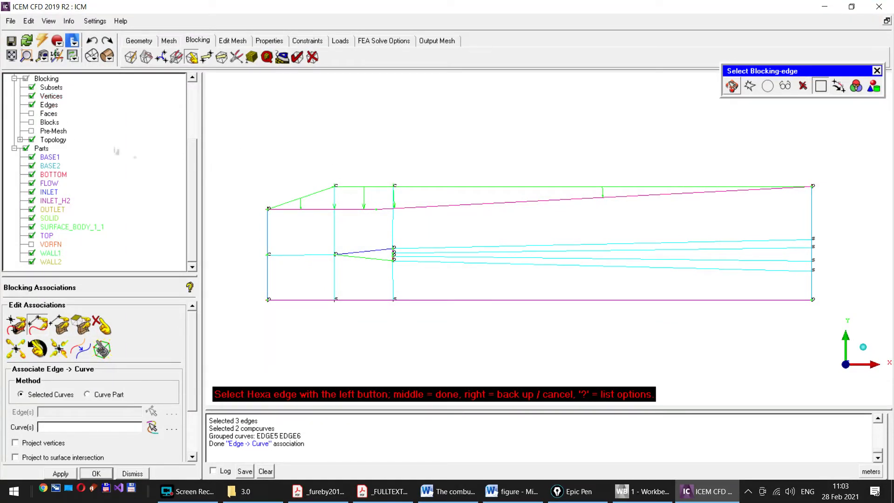
right_click(45, 107)
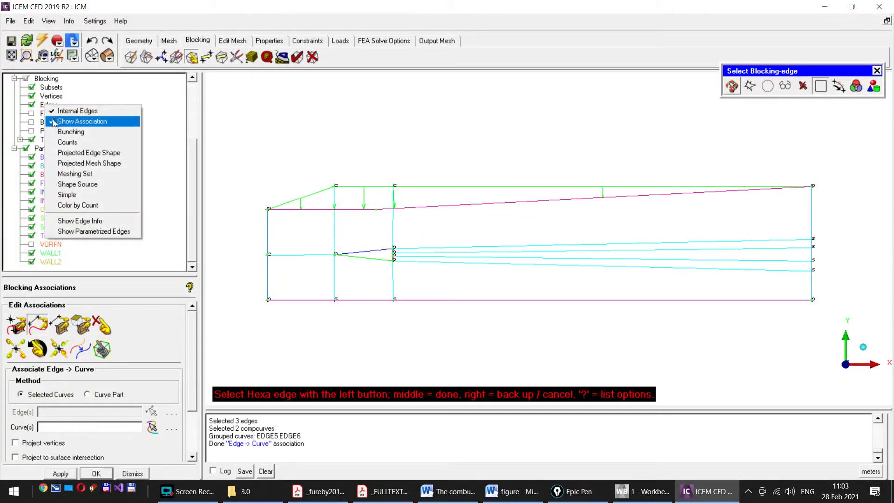
left_click(52, 121)
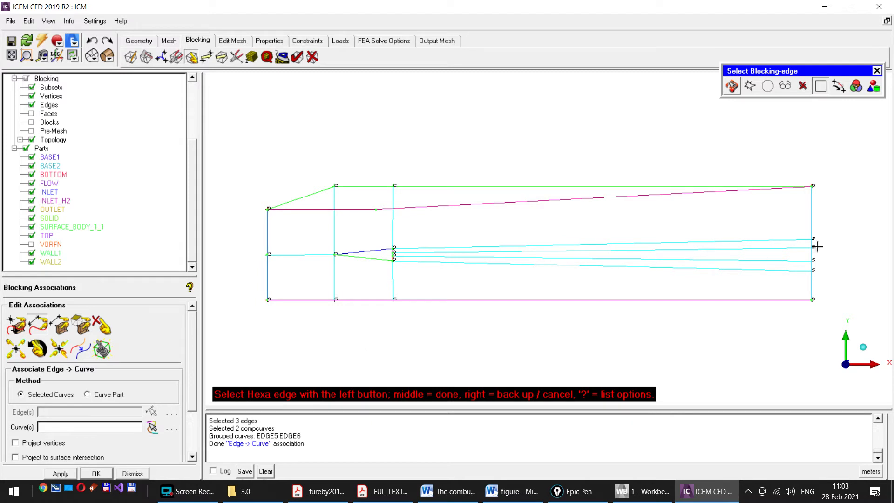
Step: Associate the five vertical blocking edges at the outlet end with the outlet curve
left_click(811, 210)
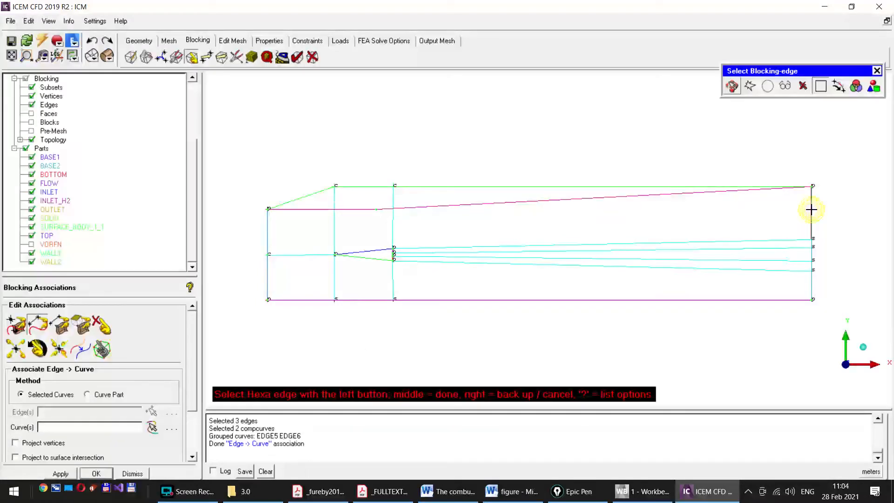
left_click(811, 244)
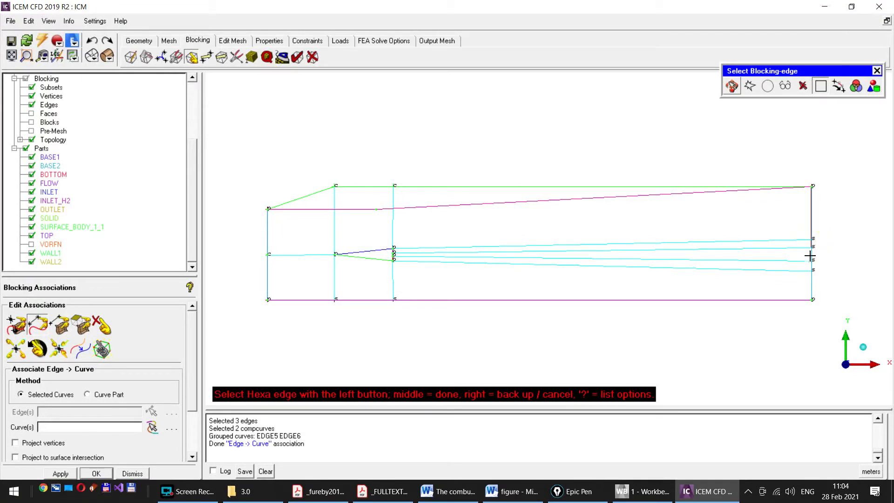
left_click(812, 254)
left_click(812, 265)
middle_click(841, 227)
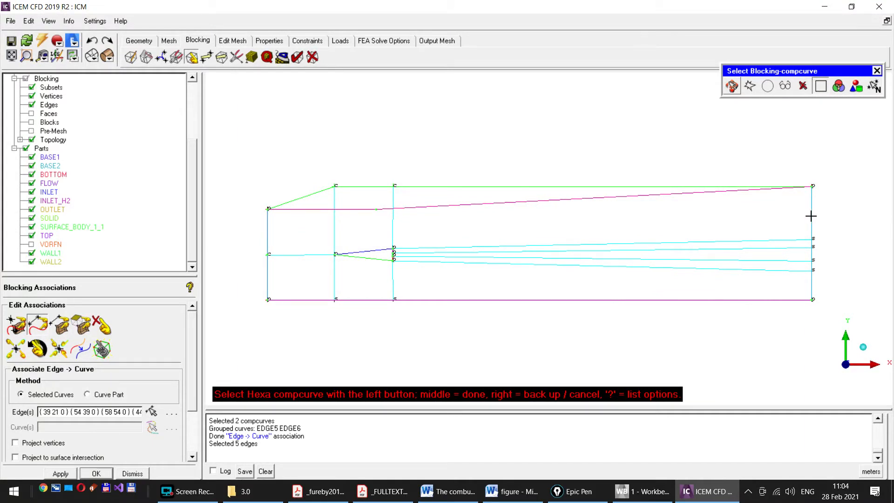
left_click(811, 216)
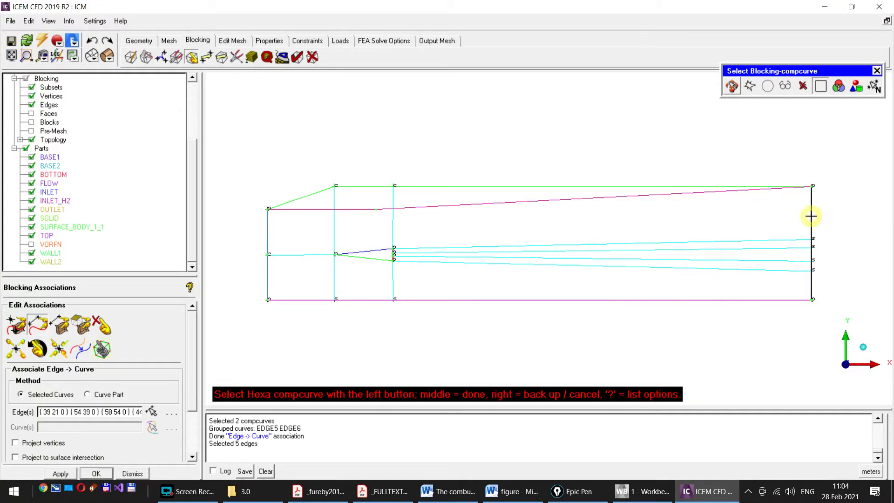
middle_click(835, 220)
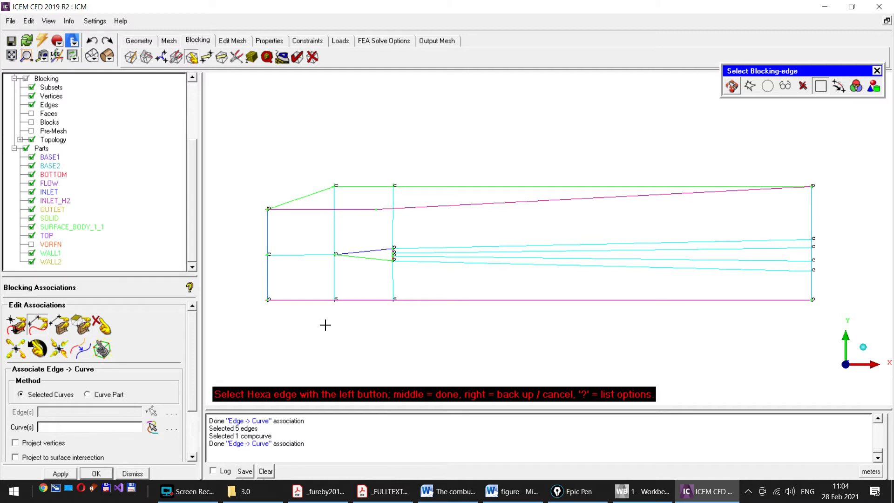
Step: Associate the three blocking edges along the domain's lower boundary with the bottom wall curve
left_click(301, 300)
left_click(360, 299)
left_click(483, 300)
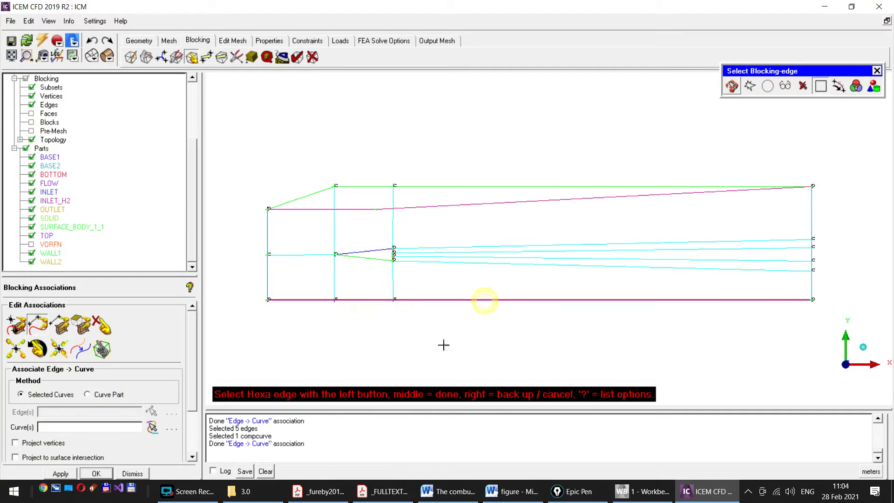
middle_click(417, 340)
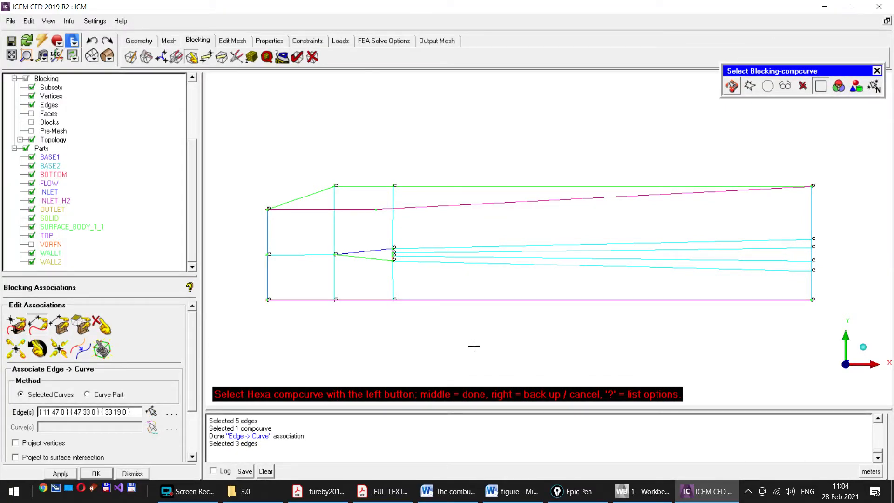
left_click(461, 300)
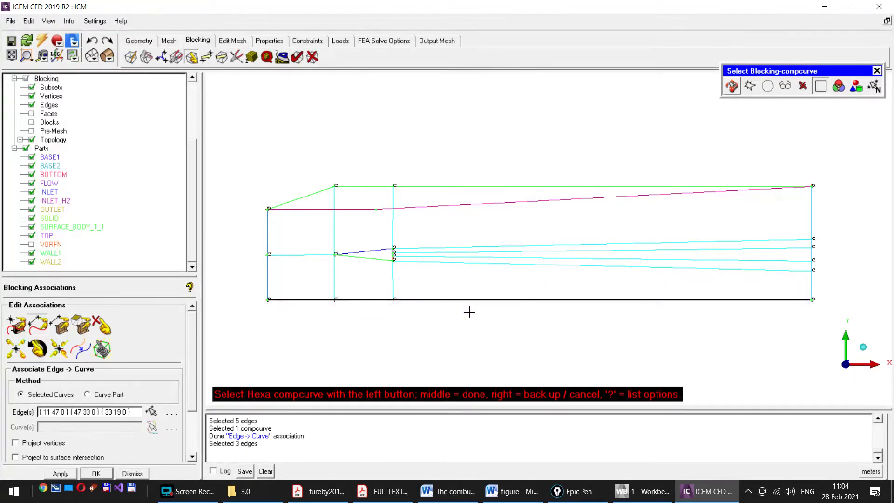
middle_click(469, 312)
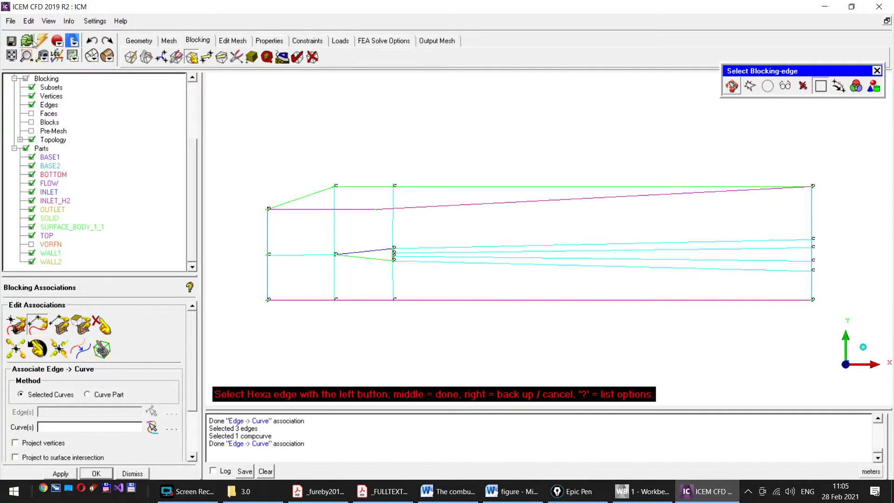
Step: Associate the blocking edge along the wedge's upper inclined side with its matching geometry curve
left_click(26, 56)
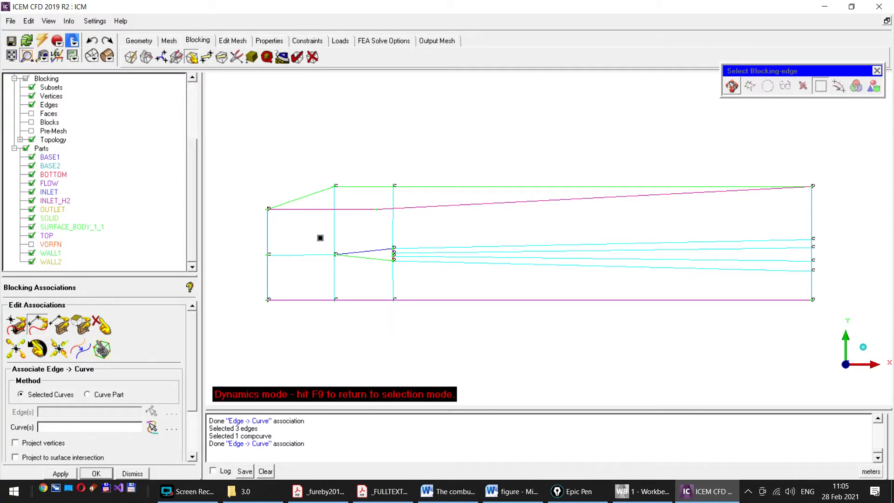
left_click_drag(319, 236, 406, 274)
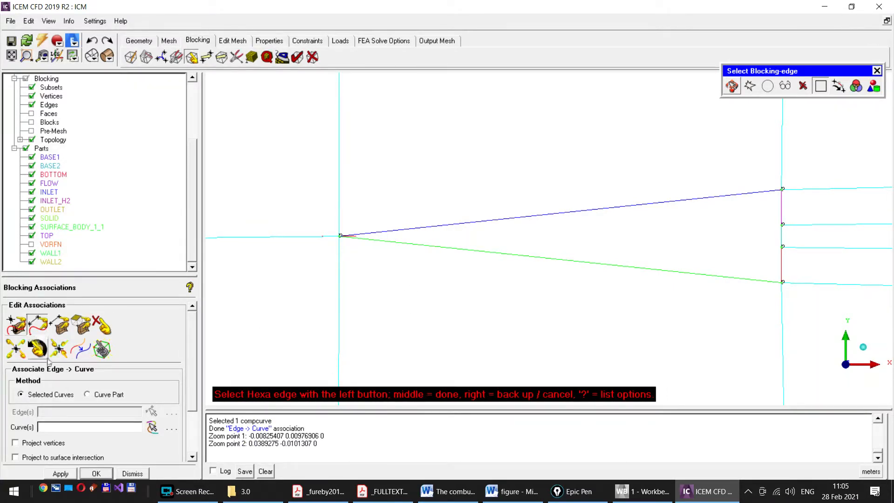
left_click(513, 217)
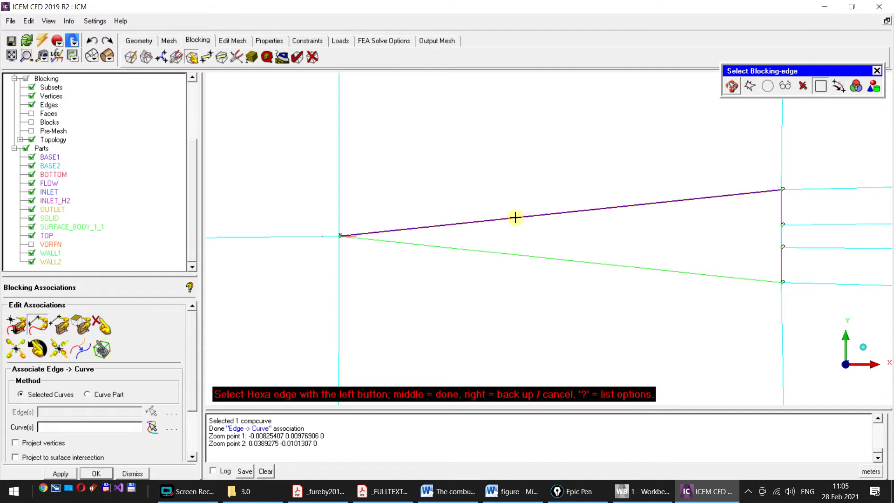
middle_click(521, 190)
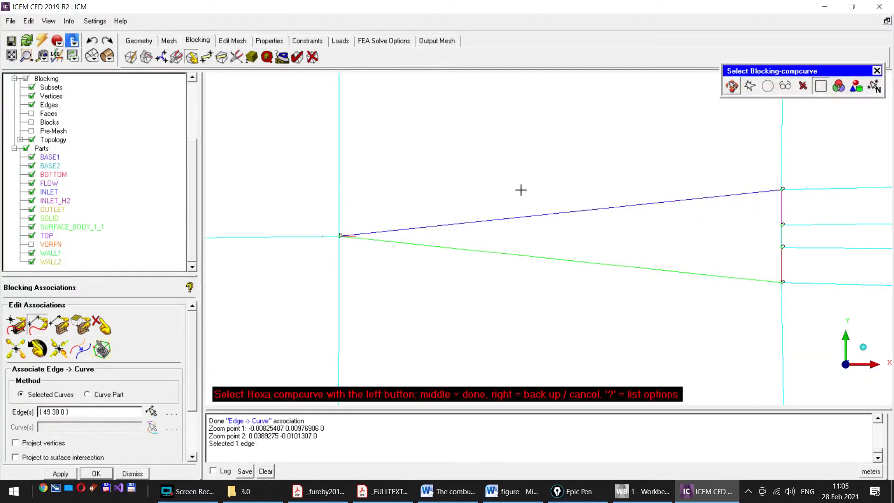
left_click(545, 215)
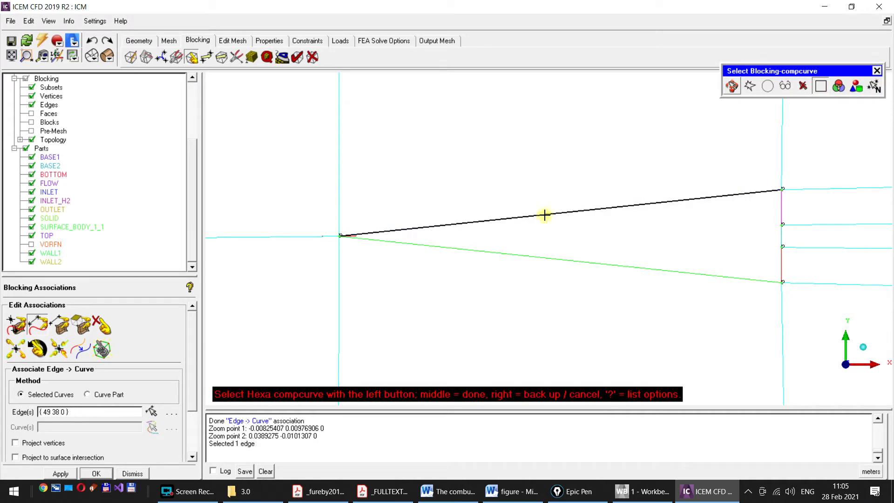
middle_click(538, 187)
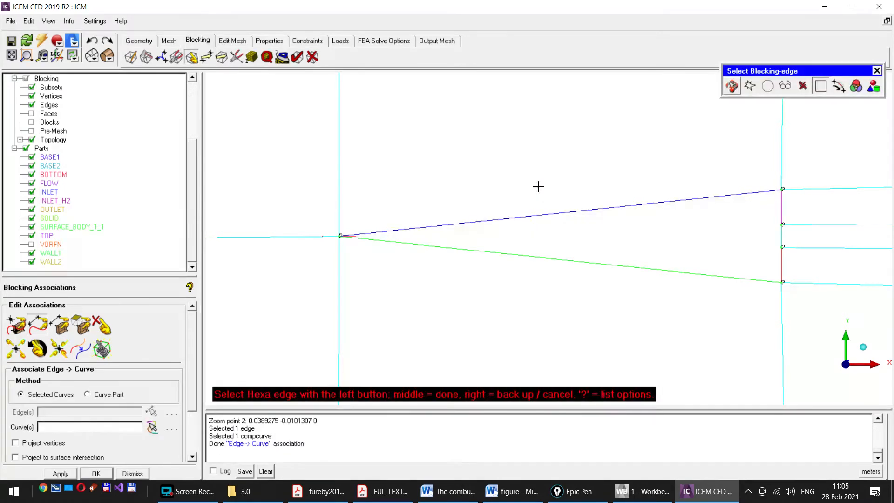
Step: Associate the blocking edge along the wedge's lower inclined side with its matching geometry curve
left_click(519, 255)
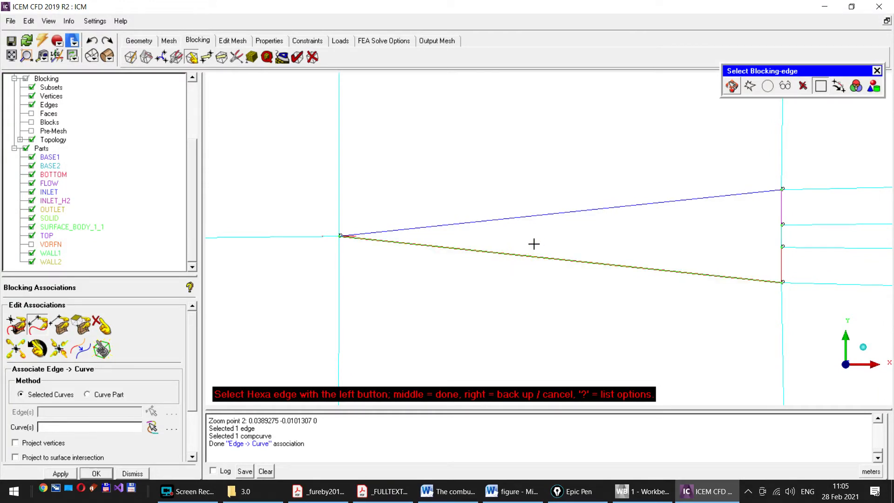
middle_click(531, 256)
left_click(532, 256)
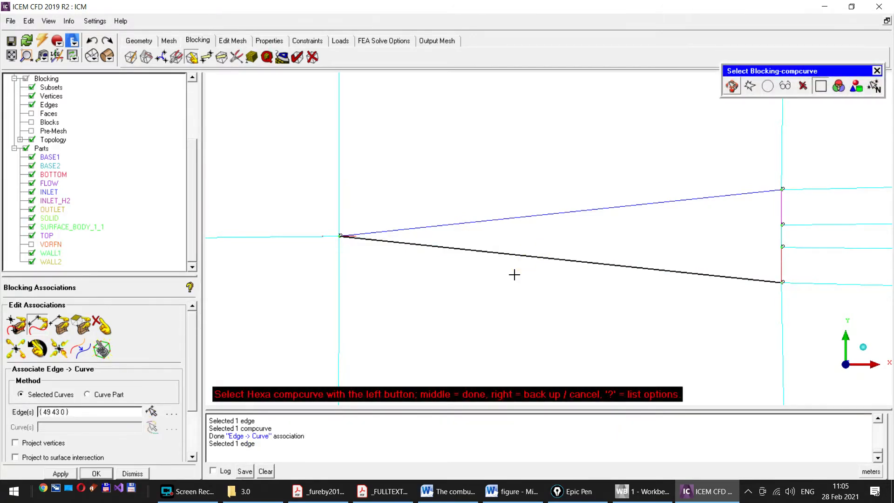
middle_click(515, 279)
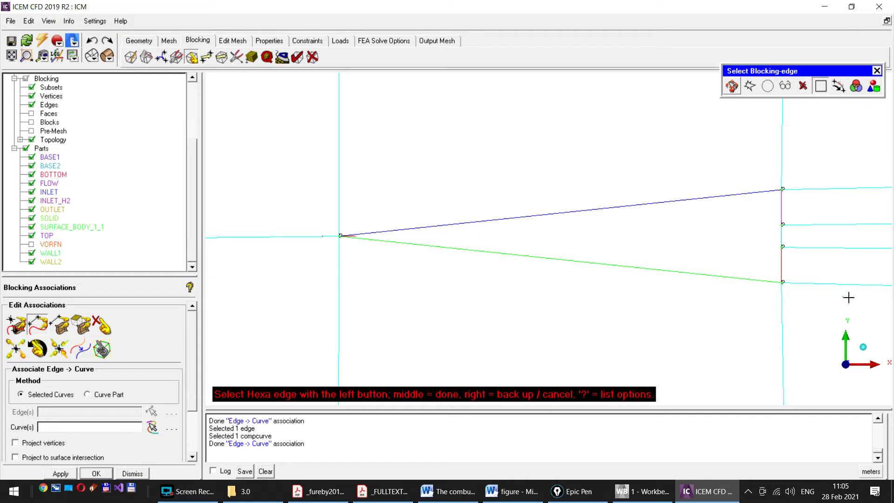
Step: Associate the lower blocking edge on the wedge's vertical base with its matching geometry curve
left_click(782, 265)
middle_click(801, 307)
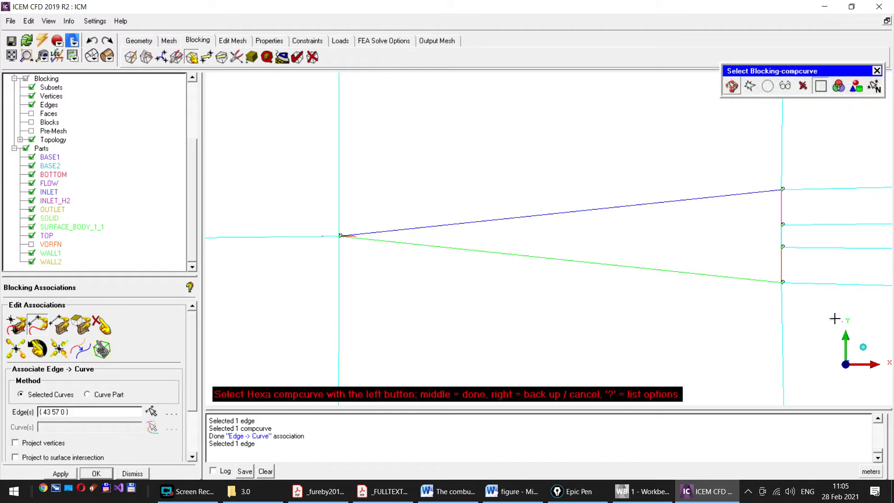
left_click(782, 264)
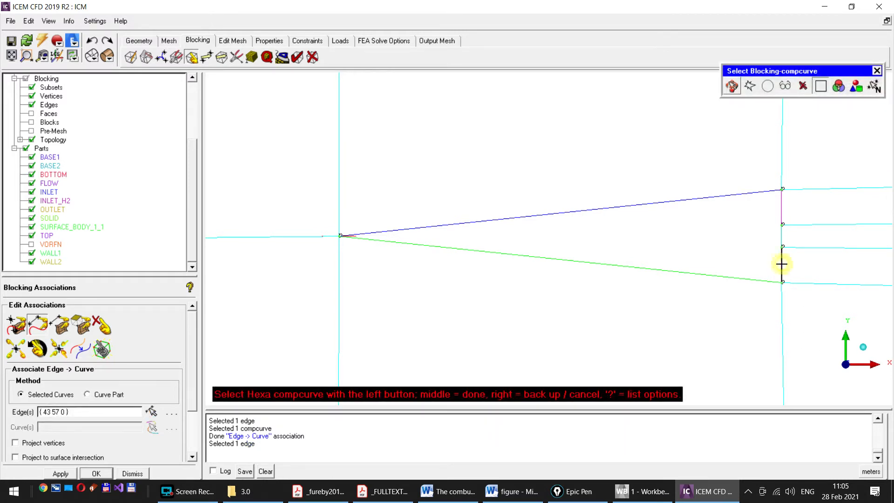
middle_click(800, 307)
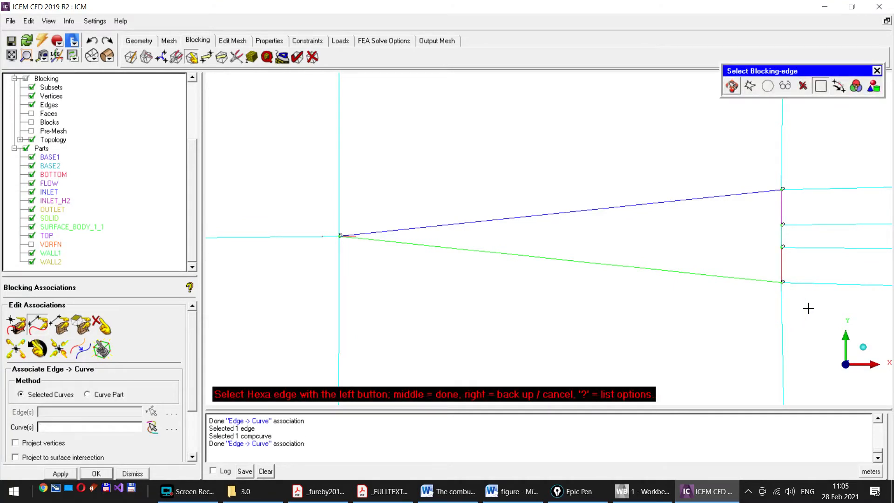
Step: Associate the upper blocking edge on the wedge's vertical base with its matching geometry curve
left_click(782, 205)
left_click(782, 205)
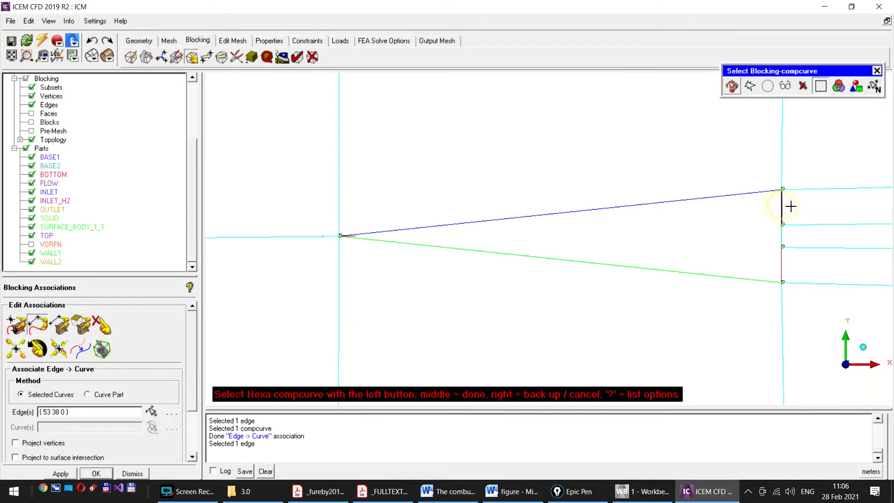
middle_click(791, 205)
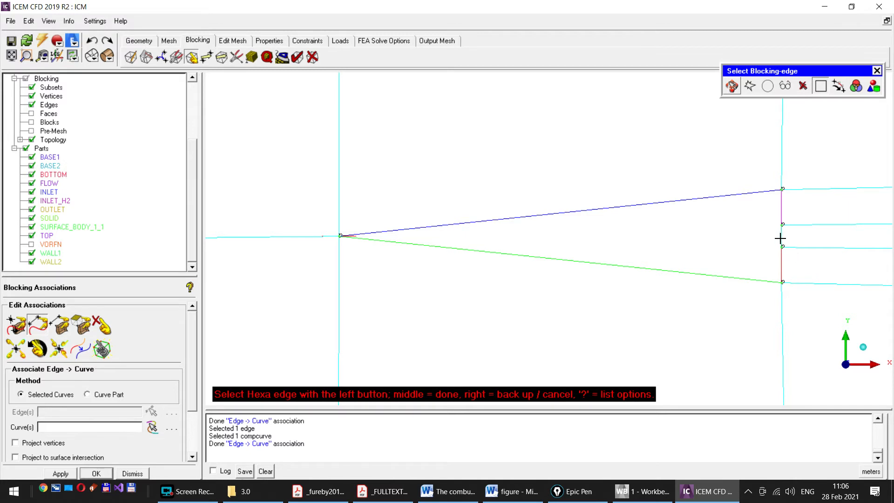
Step: Associate the short middle blocking edge on the wedge's vertical base with its matching geometry curve
left_click(782, 237)
middle_click(795, 238)
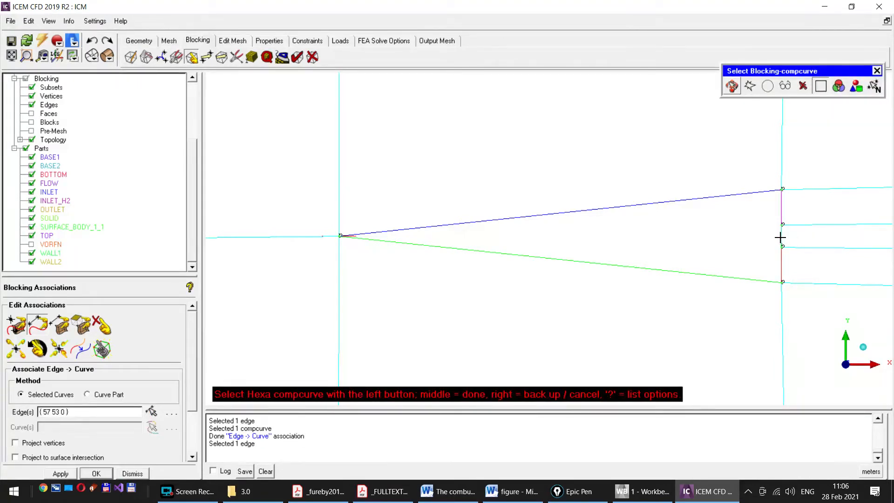
left_click(781, 236)
middle_click(808, 239)
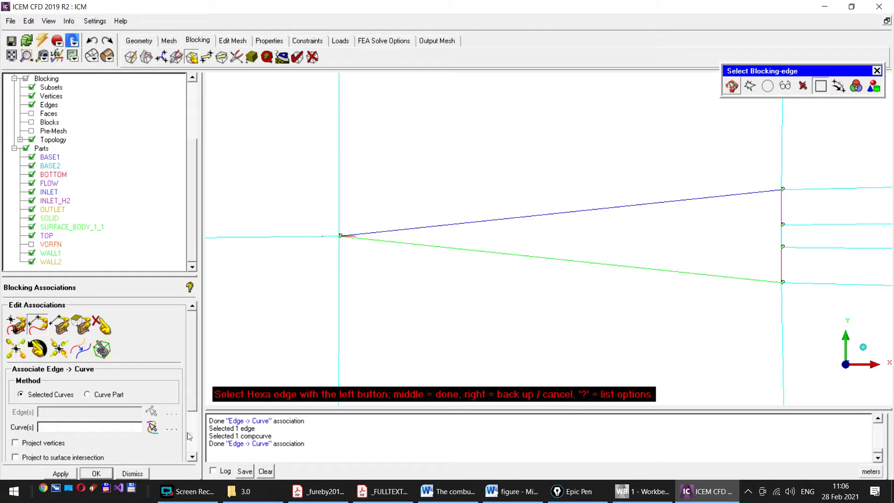
Step: Snap-project all visible blocking vertices onto their associated geometry
left_click(59, 350)
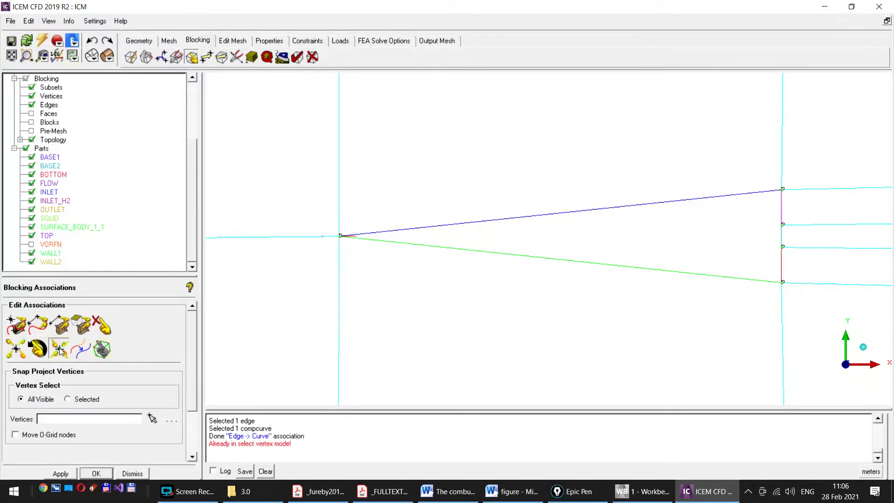
left_click(96, 474)
left_click(11, 55)
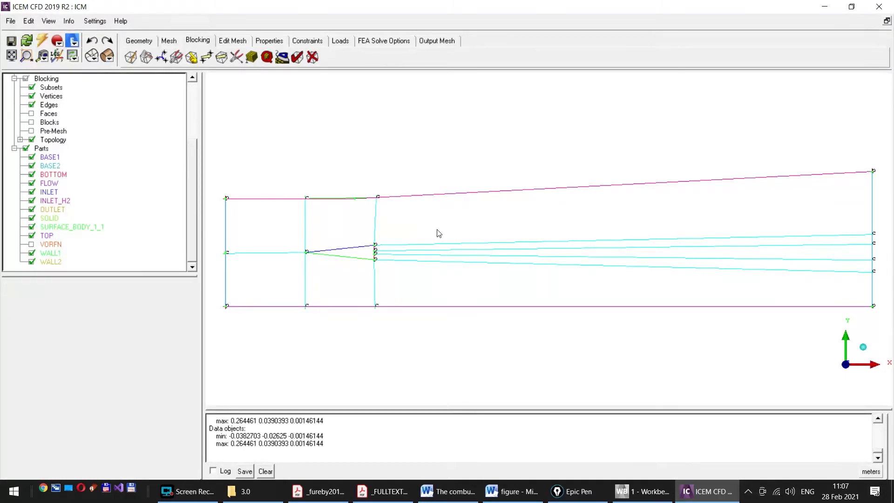
Step: Set a maximum mesh size of 0.0015 on all visible curves with Curve Mesh Setup, using the General method
left_click(170, 42)
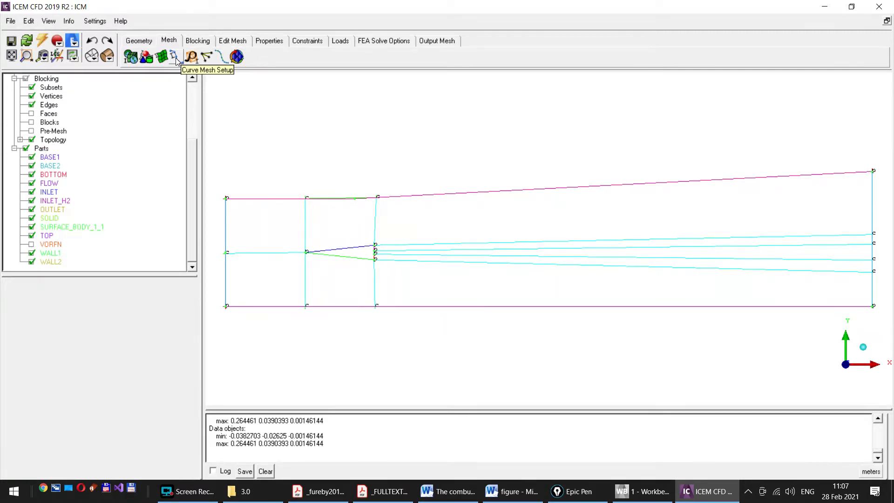
left_click(175, 58)
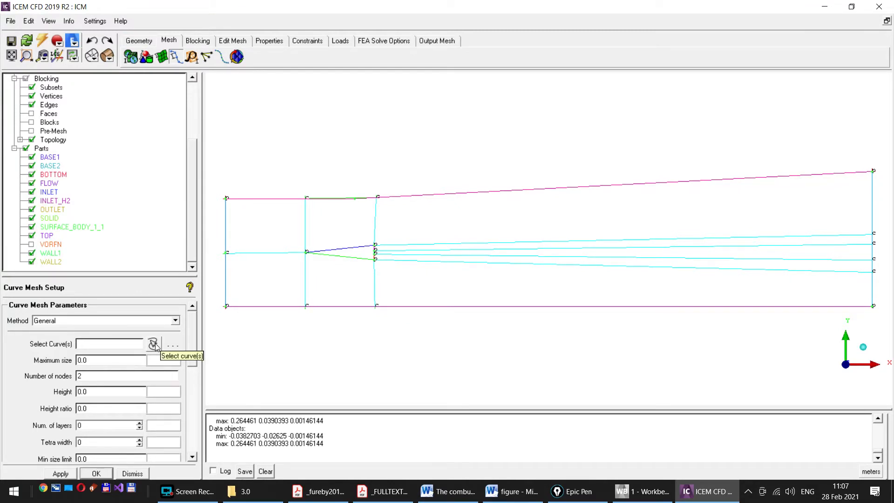
left_click(154, 345)
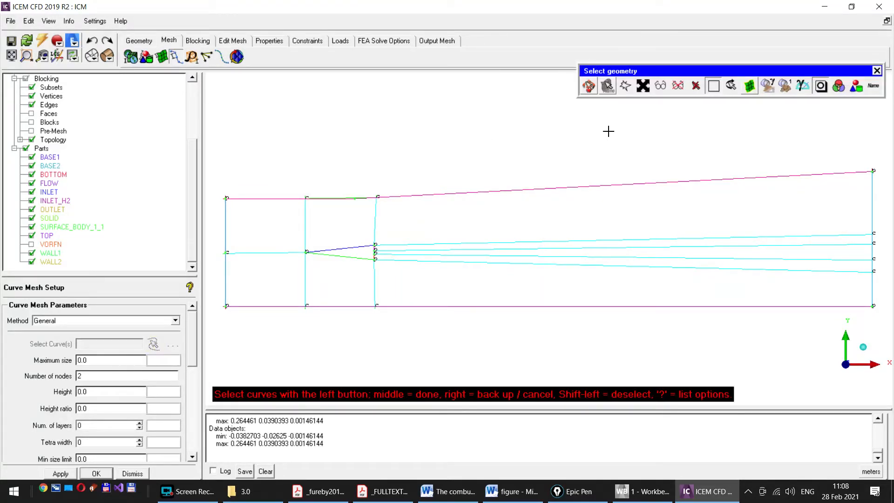
left_click(662, 88)
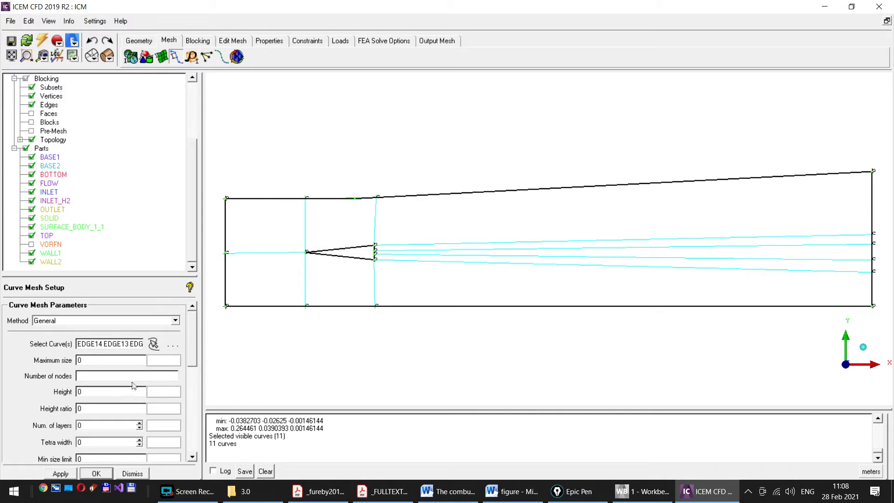
left_click(86, 366)
type(".")
type(".")
left_click(87, 360)
type(".00")
type("15")
left_click(95, 474)
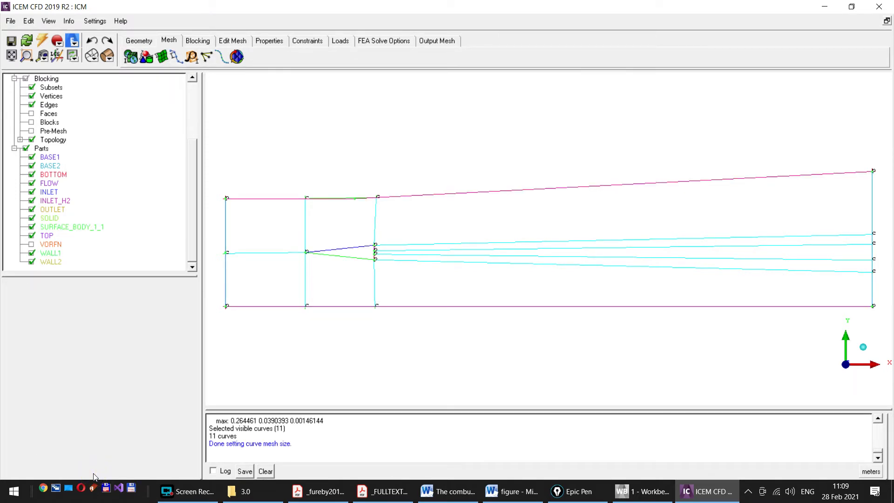
Step: Recalculate the pre-mesh sizes for the blocking with the Update All method
left_click(201, 42)
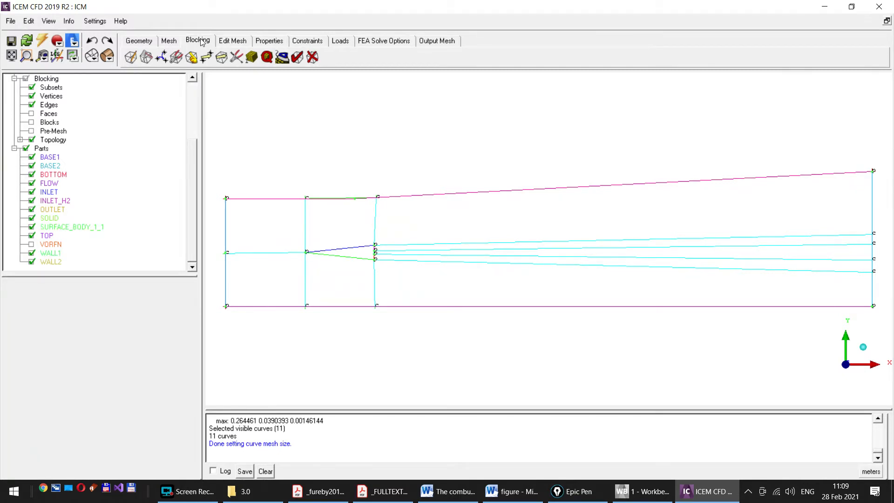
left_click(252, 57)
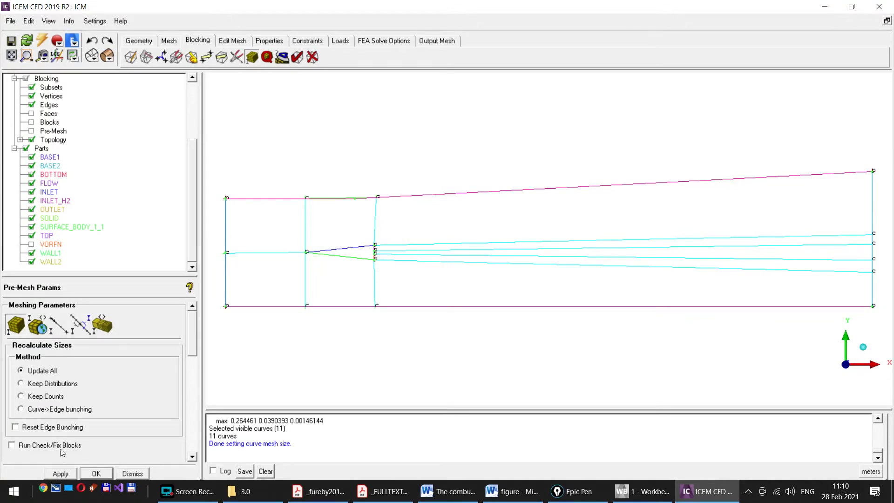
left_click(96, 474)
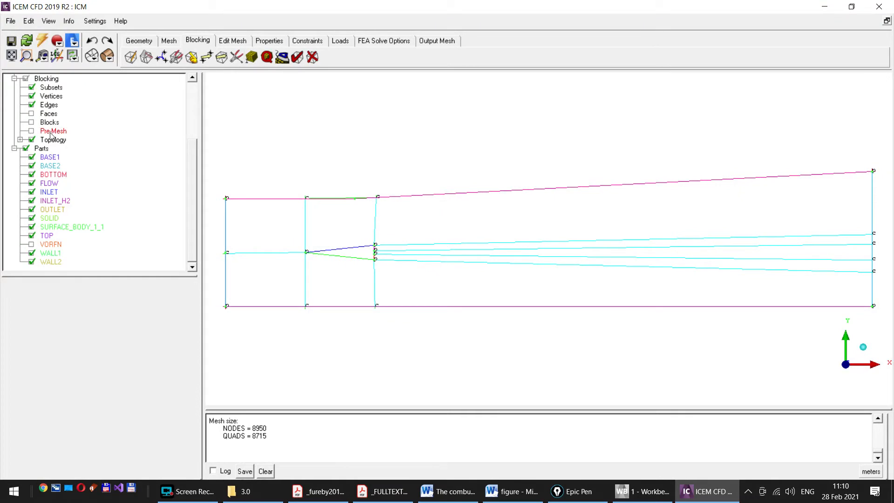
Step: Display the pre-mesh and recompute the out-of-date mesh
scroll(193, 187, "up", 4)
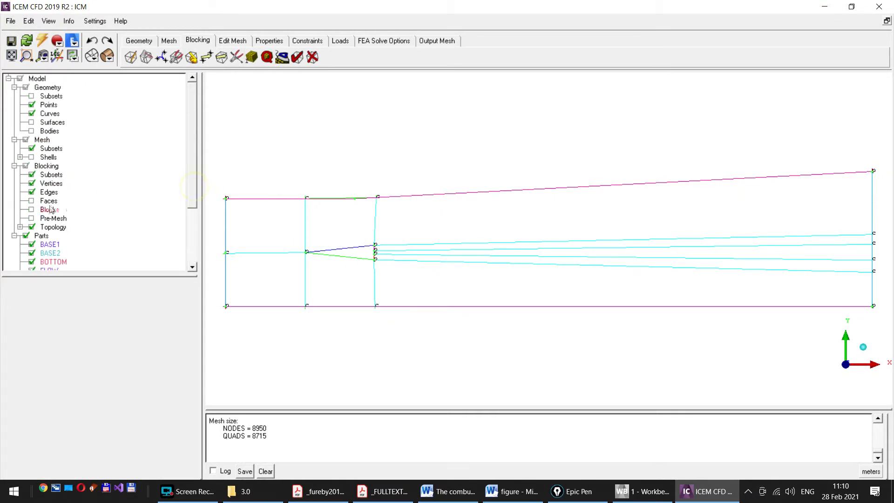
left_click(32, 219)
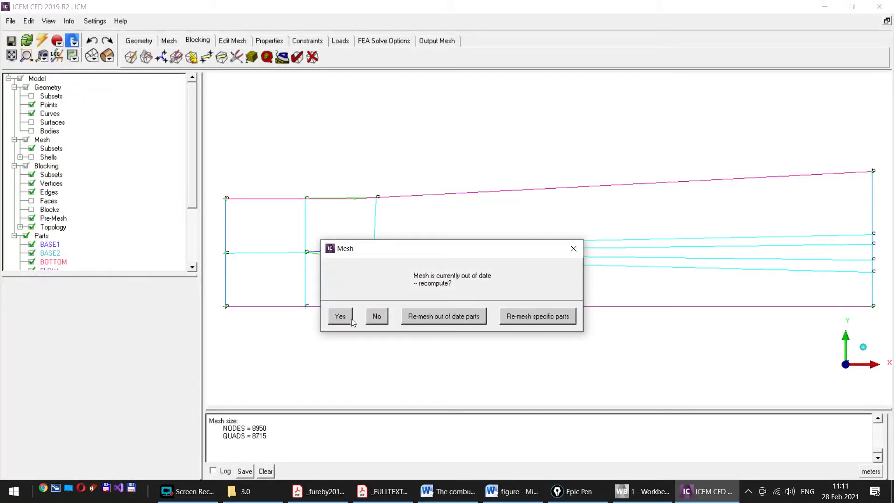
left_click_drag(437, 250, 458, 170)
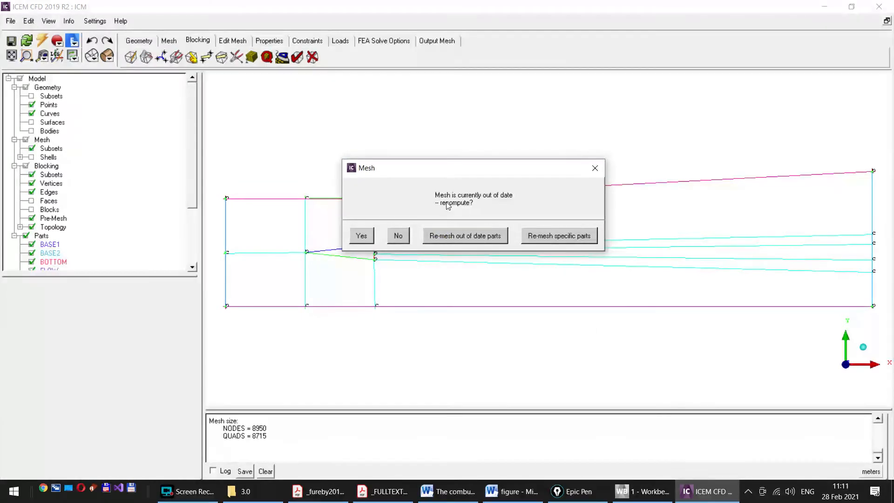
left_click(362, 236)
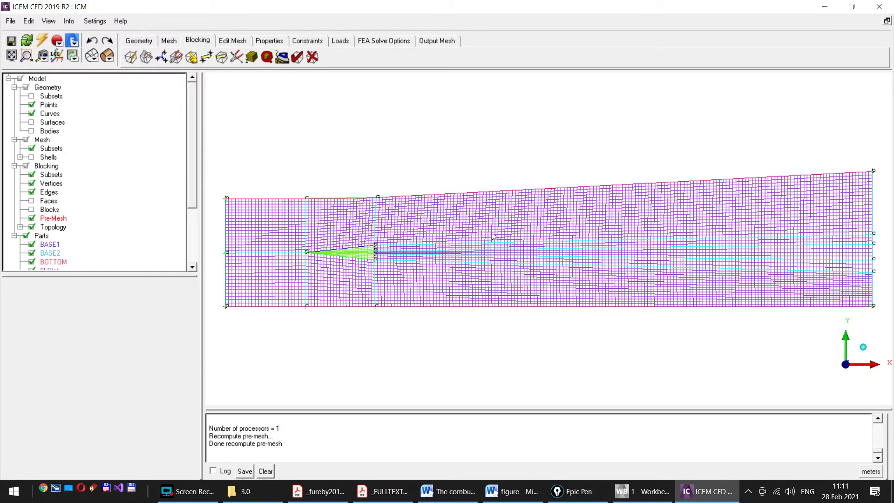
Step: Examine the pre-mesh across the whole domain and around the wedge
scroll(519, 229, "up", 2)
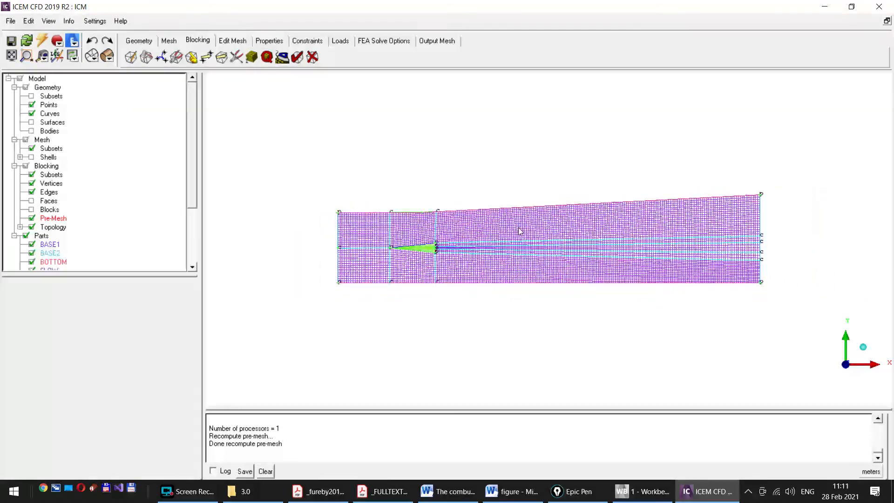
scroll(518, 228, "up", 2)
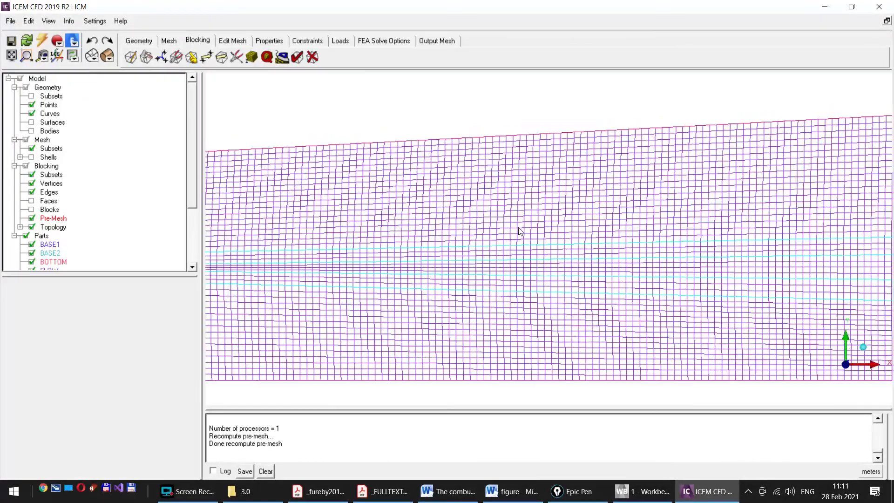
scroll(518, 227, "down", 4)
scroll(519, 230, "up", 1)
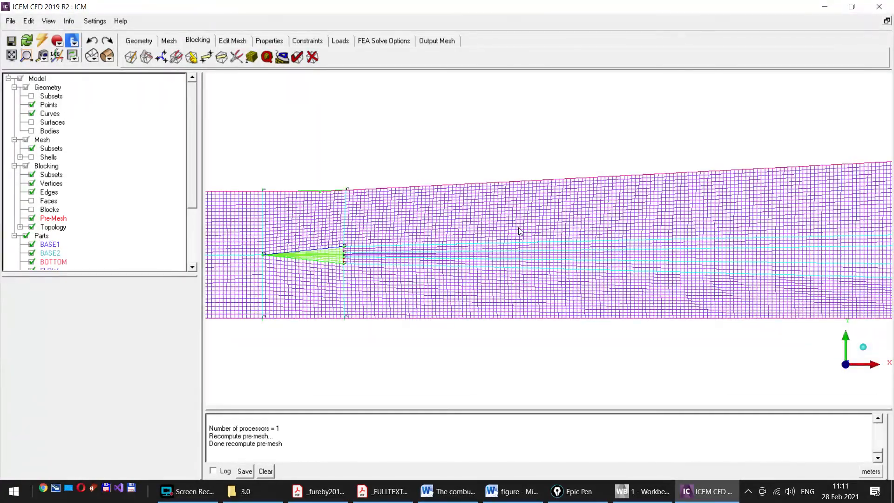
scroll(519, 228, "up", 1)
scroll(518, 228, "down", 3)
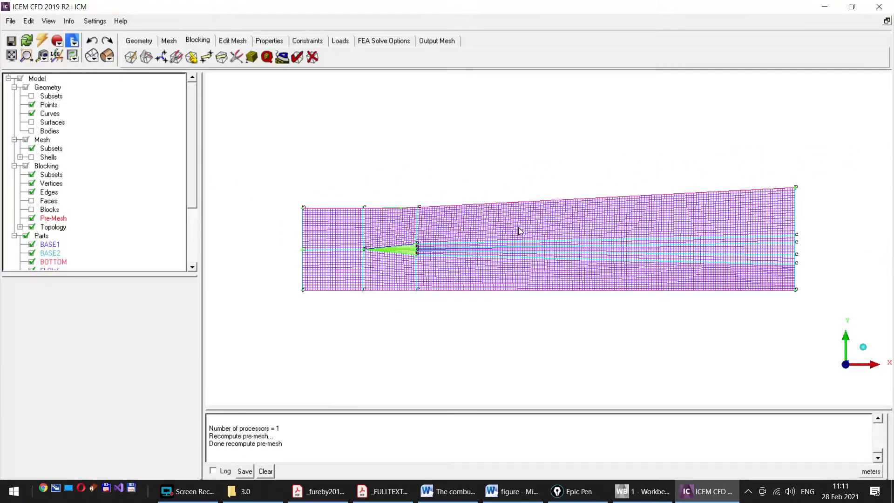
scroll(518, 227, "up", 1)
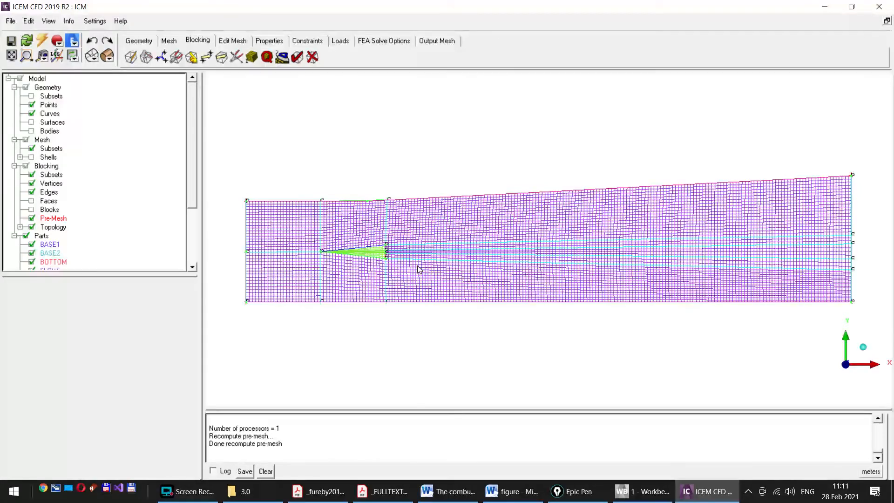
scroll(445, 268, "down", 1)
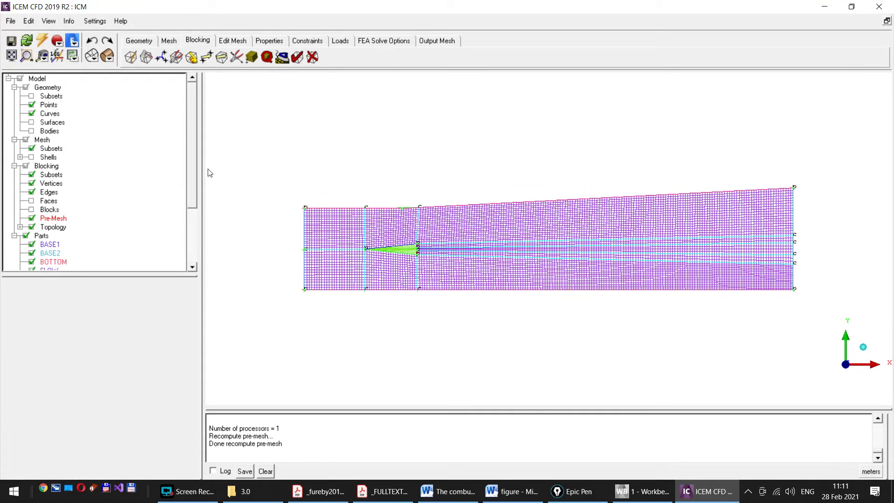
left_click(27, 55)
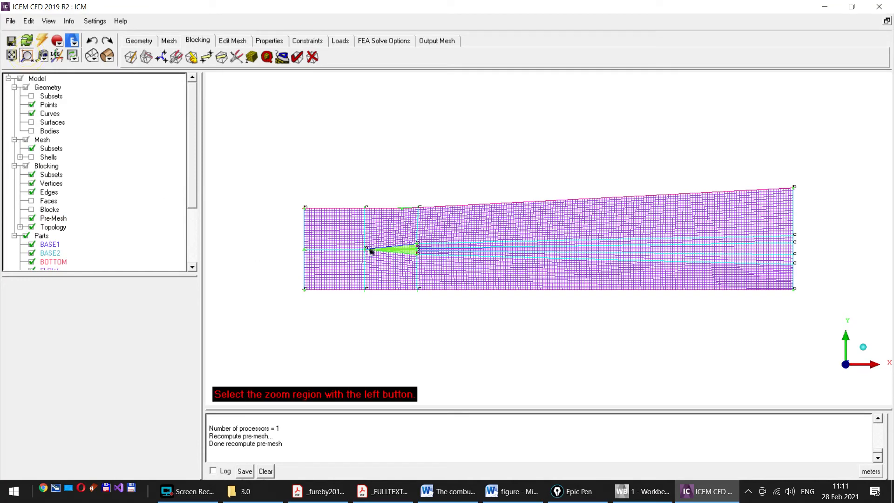
Step: Delete the SOLID part with all its geometry, mesh and blocking inside the wedge, and recompute the mesh
left_click_drag(355, 235, 425, 264)
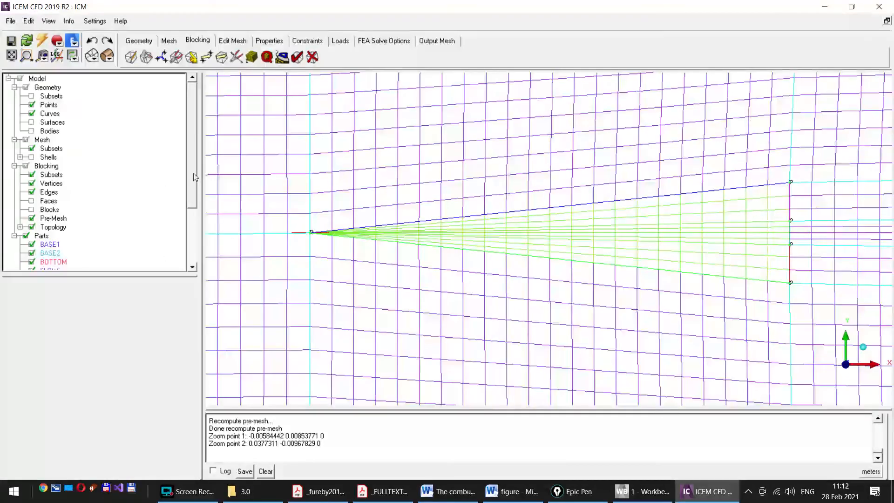
left_click_drag(193, 173, 195, 234)
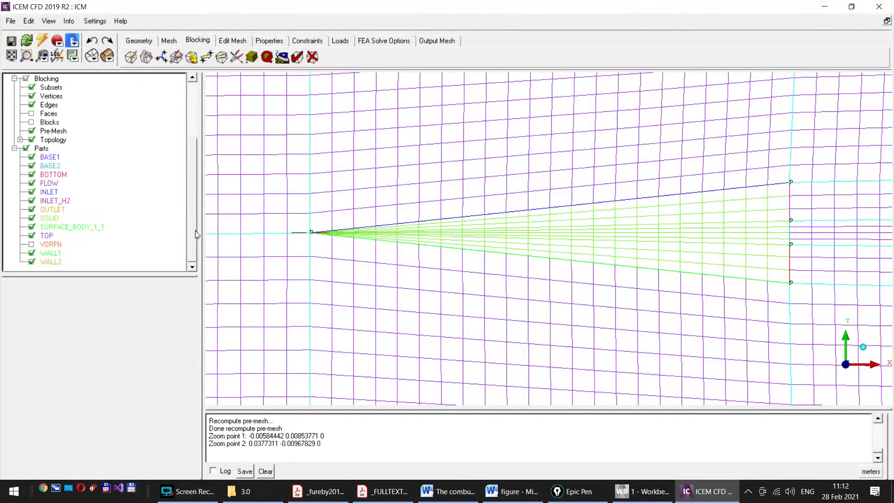
right_click(49, 219)
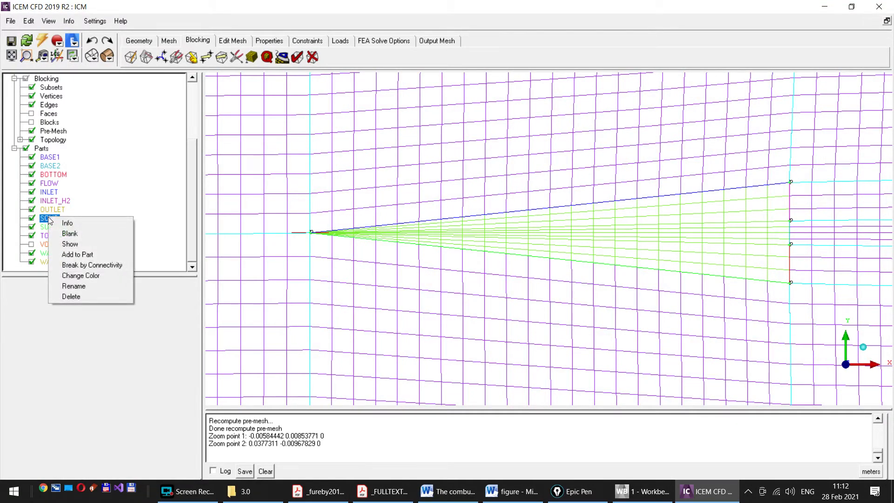
left_click(71, 297)
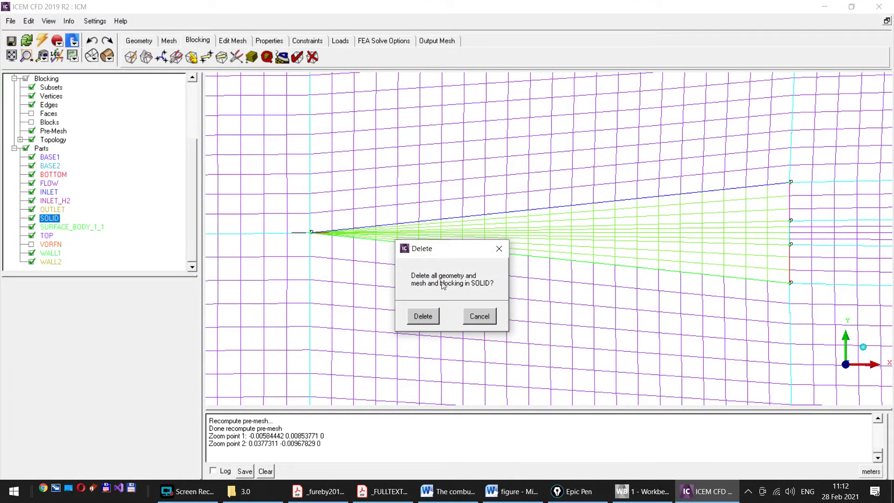
left_click(423, 317)
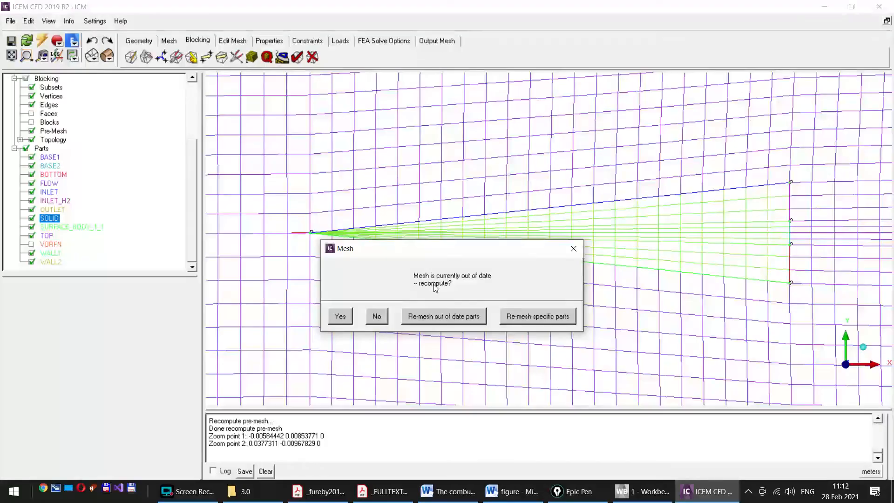
left_click(340, 318)
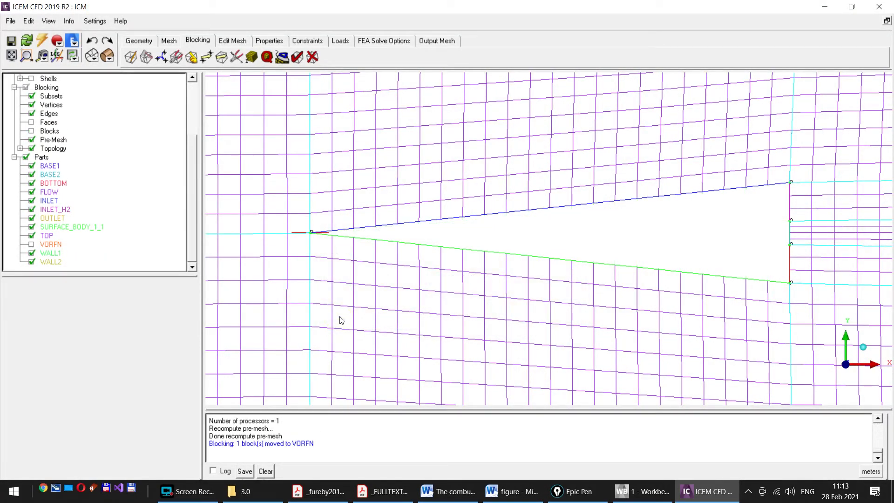
Step: Examine the recomputed mesh around the emptied wedge and across the whole channel
scroll(571, 250, "down", 5)
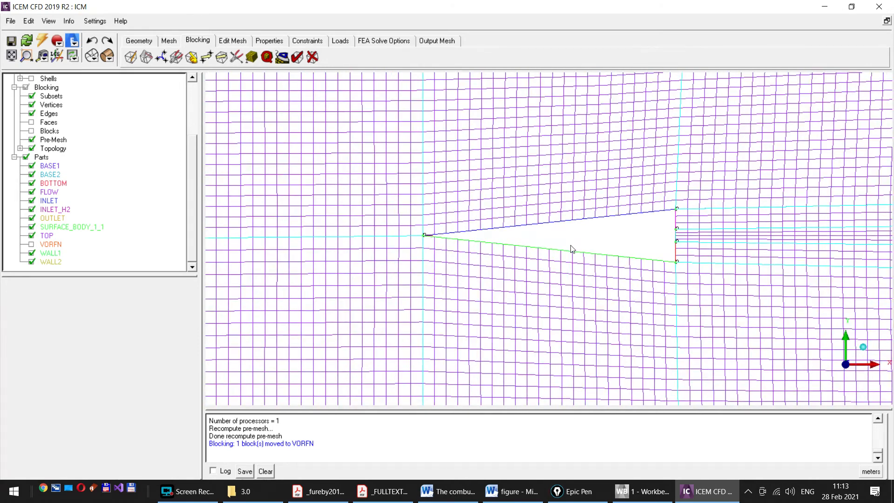
scroll(586, 254, "up", 6)
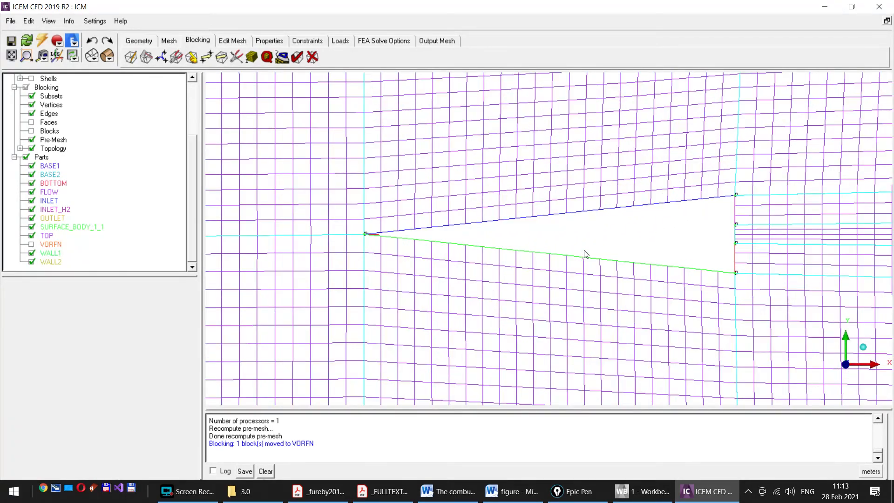
scroll(586, 254, "down", 5)
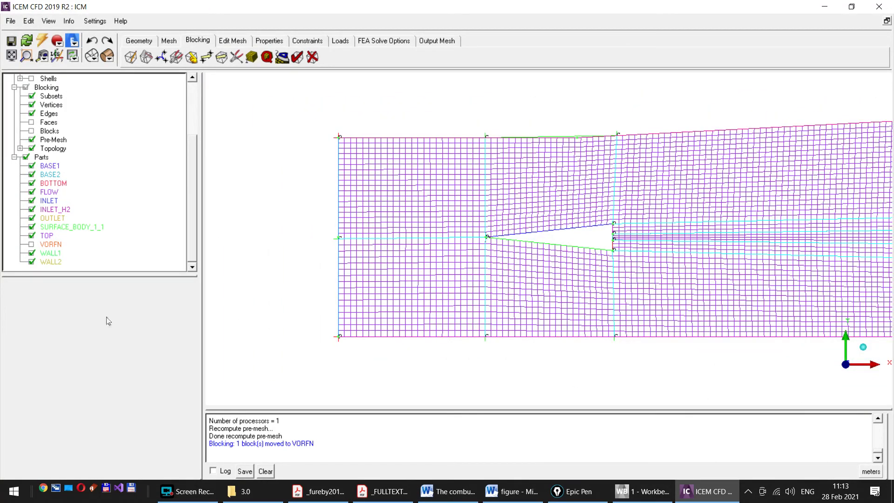
scroll(189, 231, "up", 3)
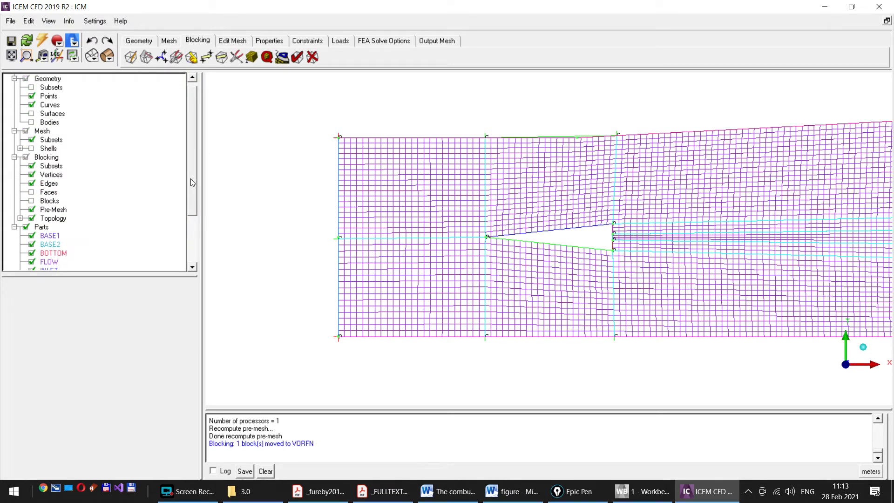
left_click_drag(191, 179, 193, 227)
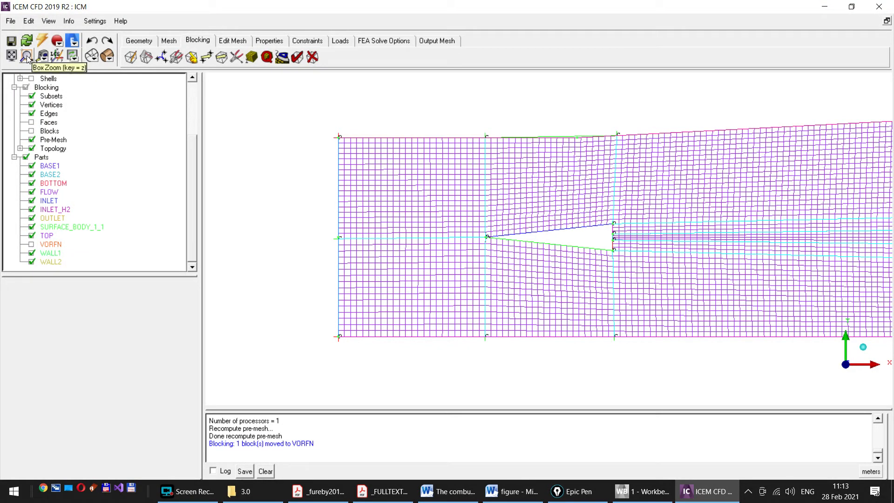
left_click(11, 55)
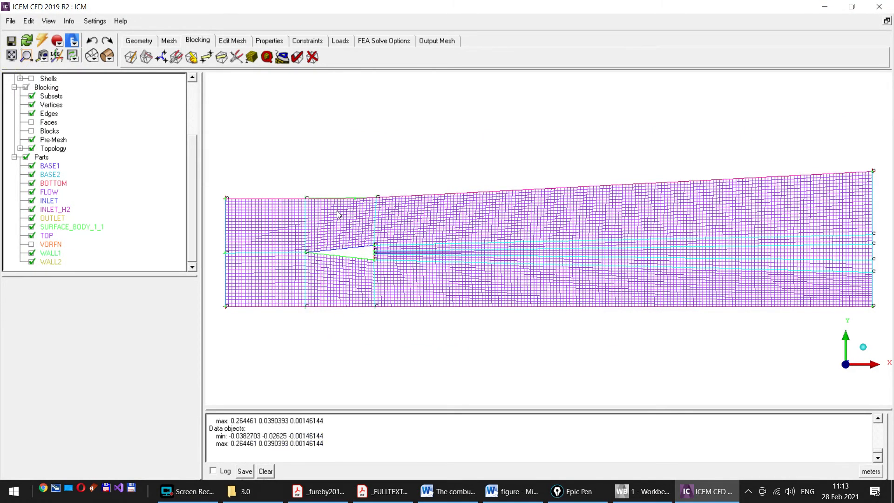
scroll(395, 270, "up", 1)
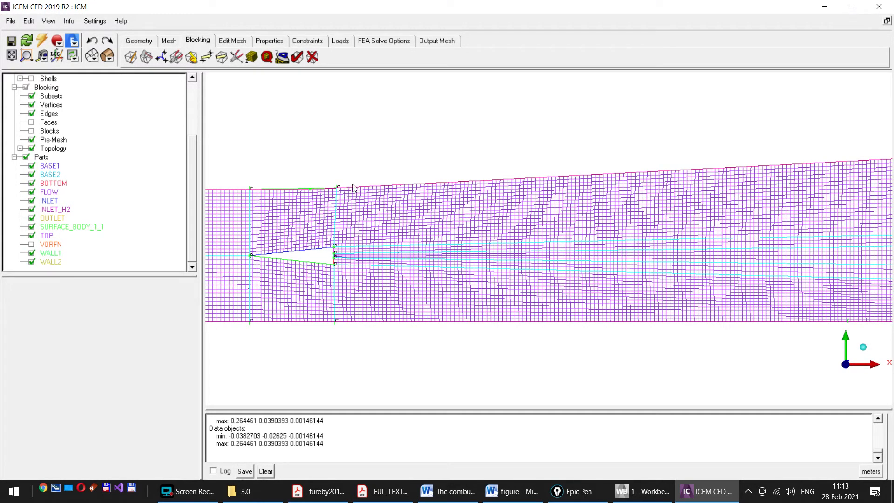
Step: Set the edge meshing parameters of the middle segment of the wedge's base to 20 nodes and apply them
left_click(26, 56)
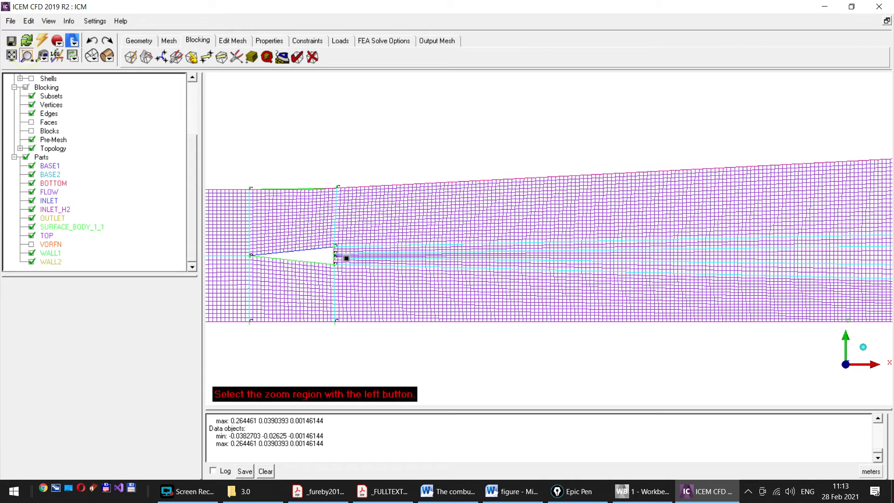
left_click_drag(317, 237, 352, 280)
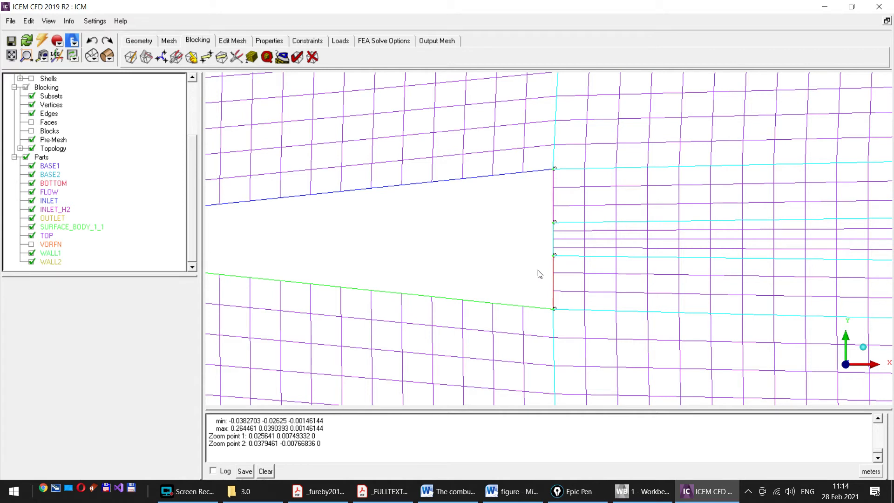
mouse_move(262, 502)
left_click(252, 57)
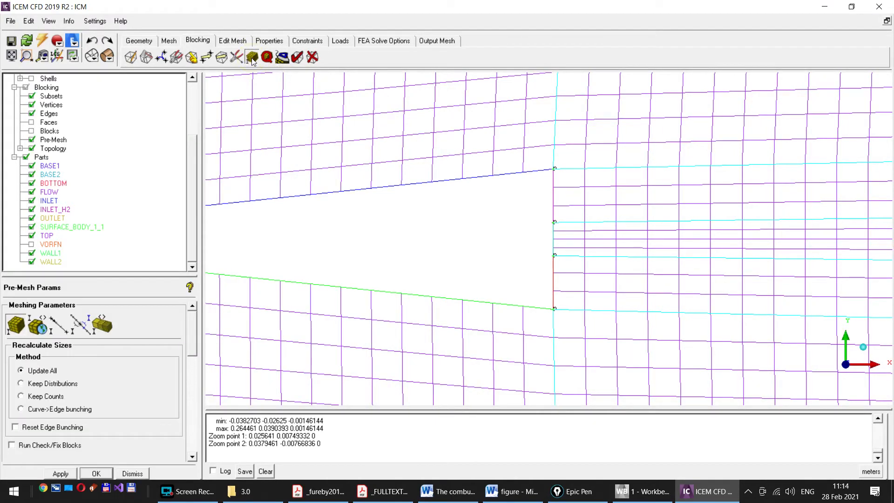
left_click(191, 326)
left_click_drag(118, 277, 121, 236)
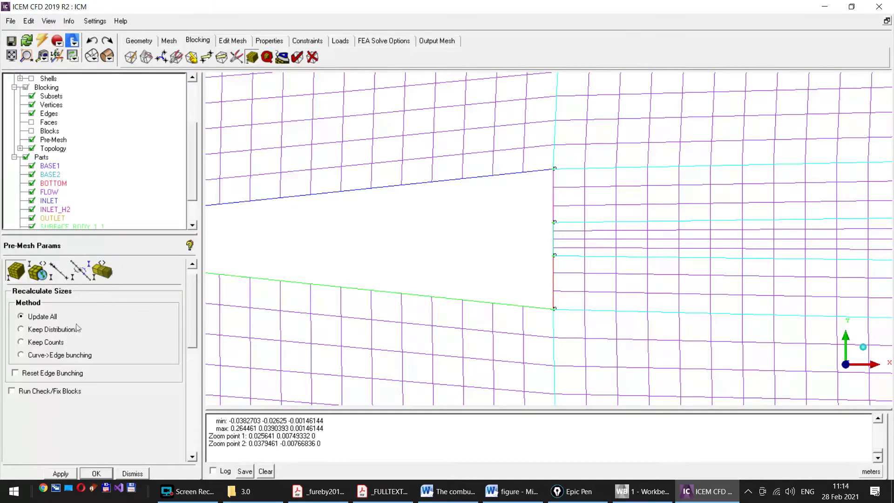
left_click(57, 273)
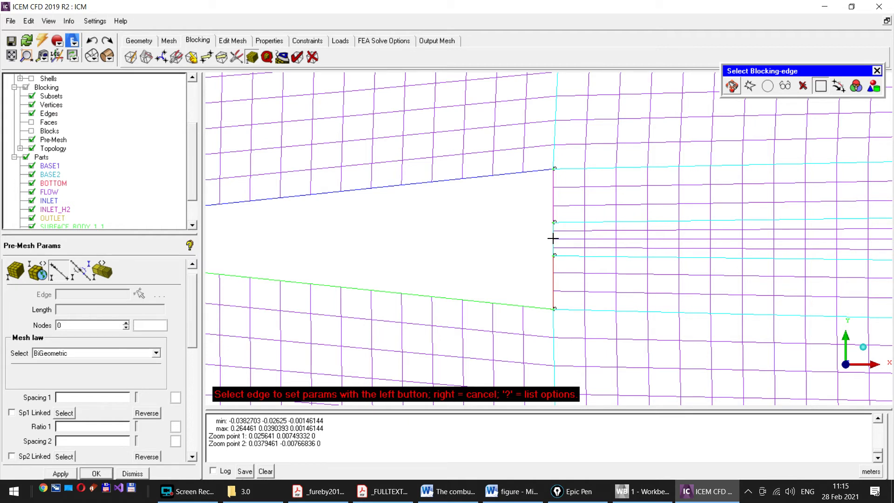
left_click(554, 239)
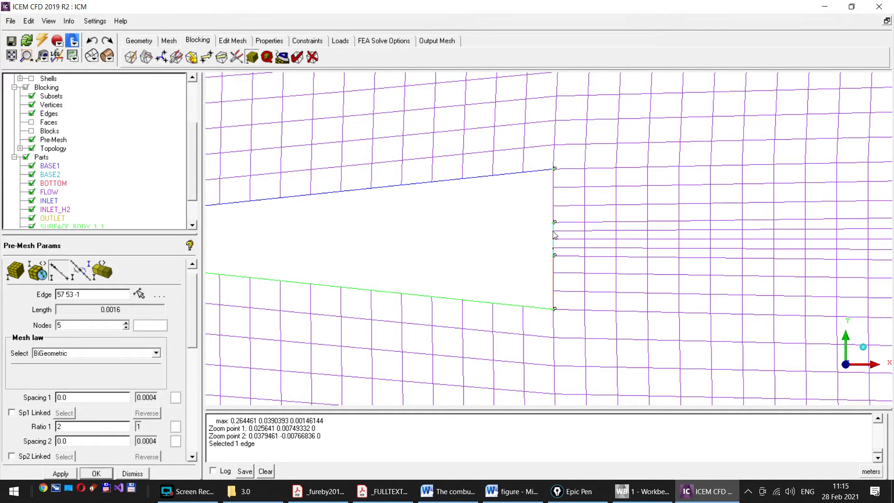
double_click(68, 326)
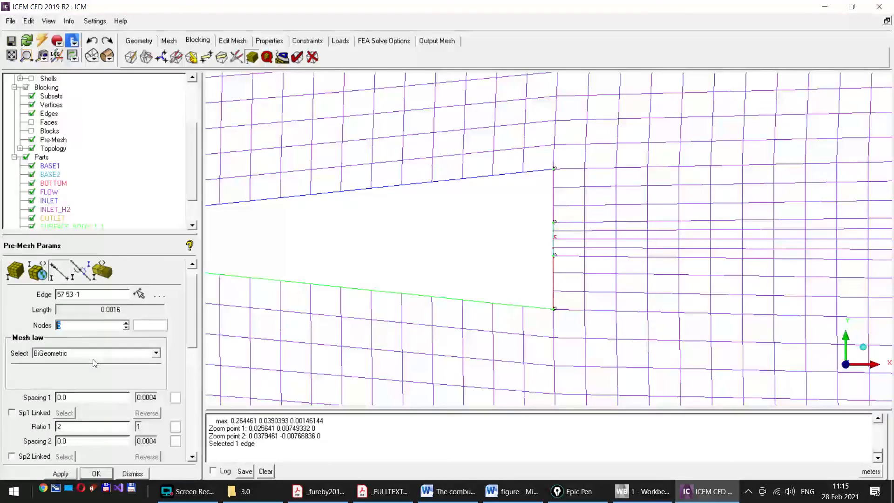
type("2")
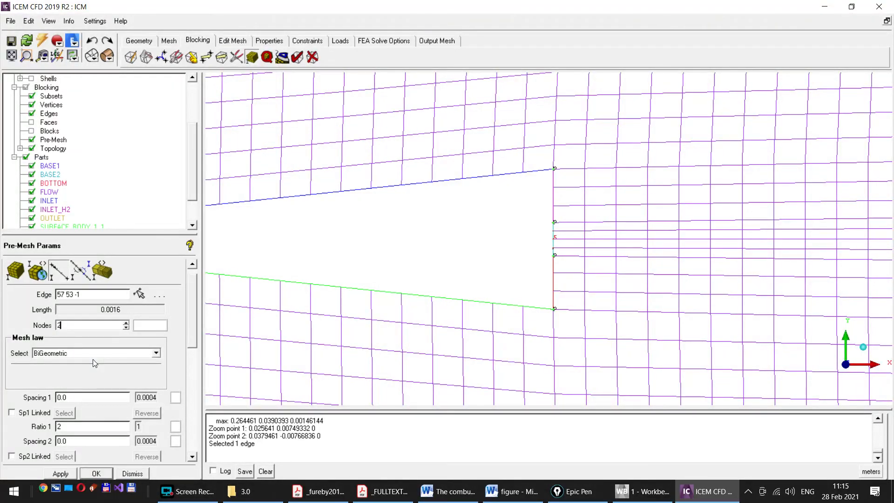
type("0")
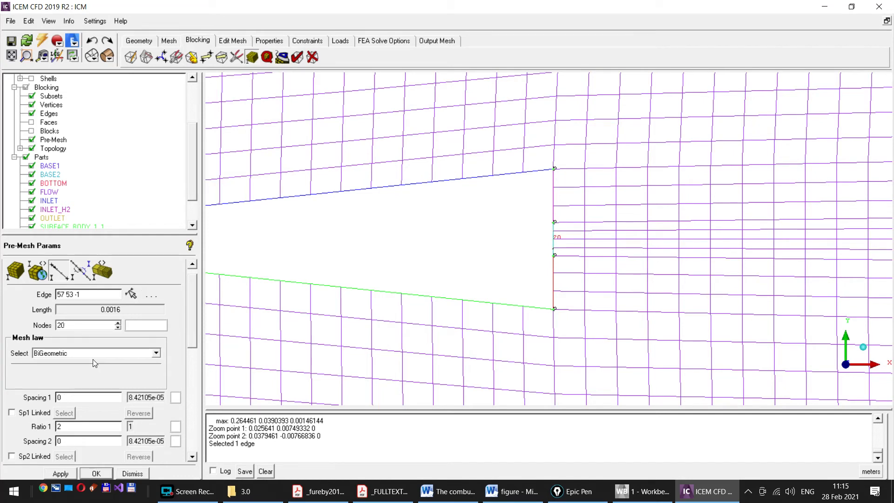
left_click(59, 475)
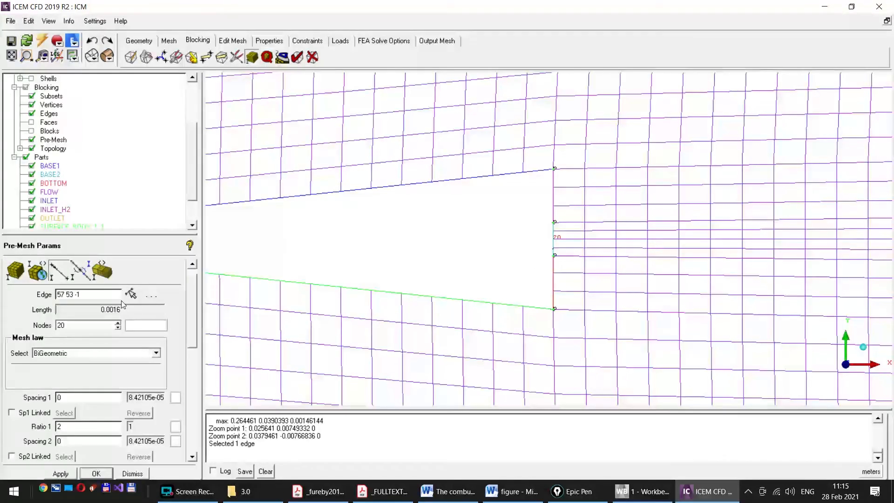
Step: Refresh the pre-mesh and recompute it with the refined middle segment of the wedge's base
left_click(32, 140)
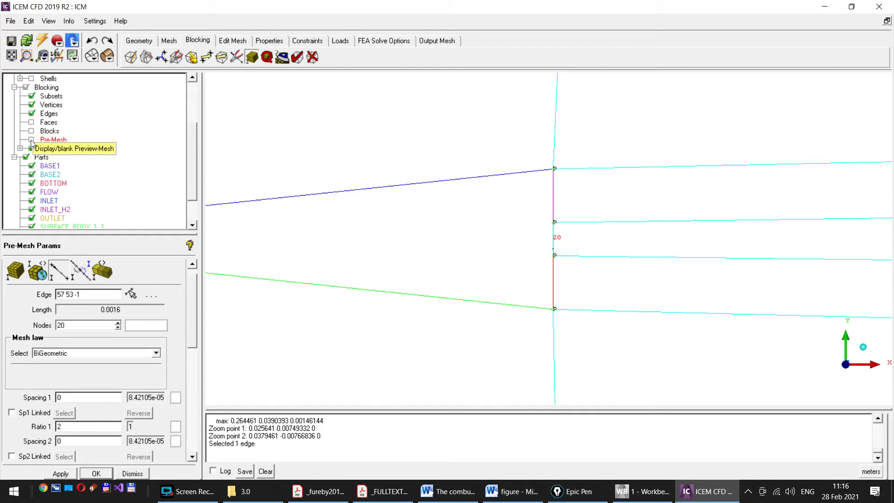
left_click(31, 139)
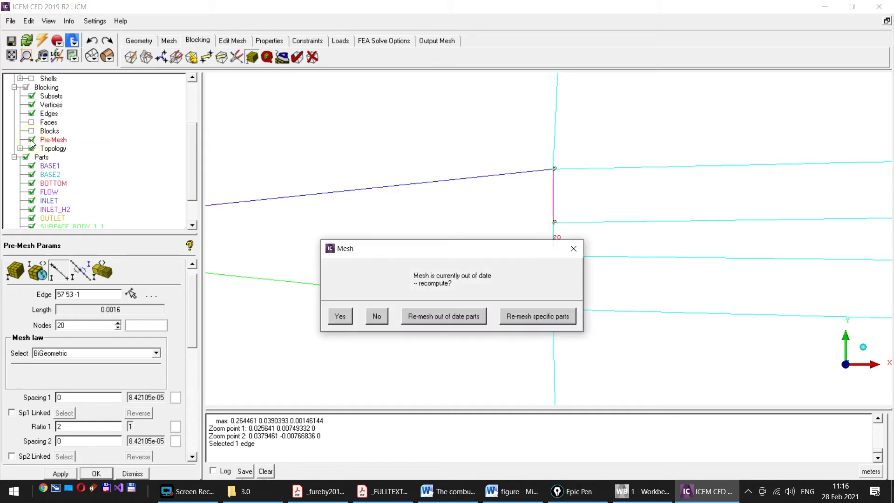
left_click(336, 320)
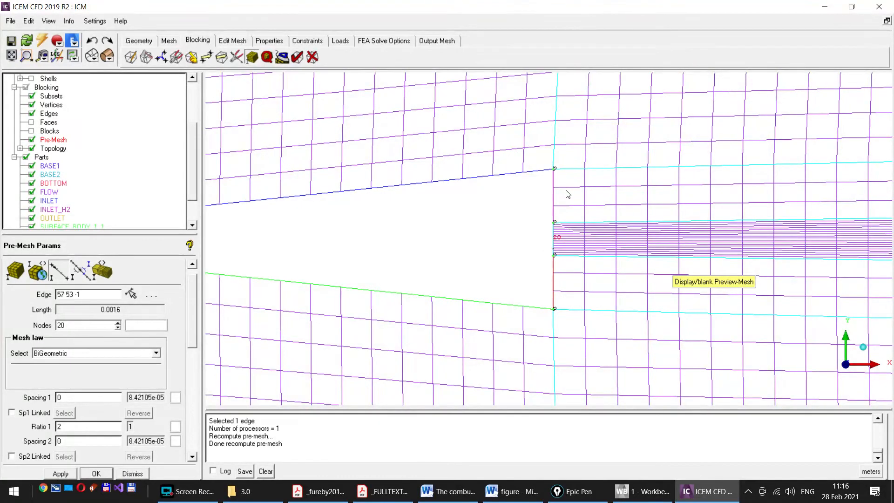
Step: Select the upper segment of the wedge's base for edge meshing and set its node count to 10
left_click(131, 293)
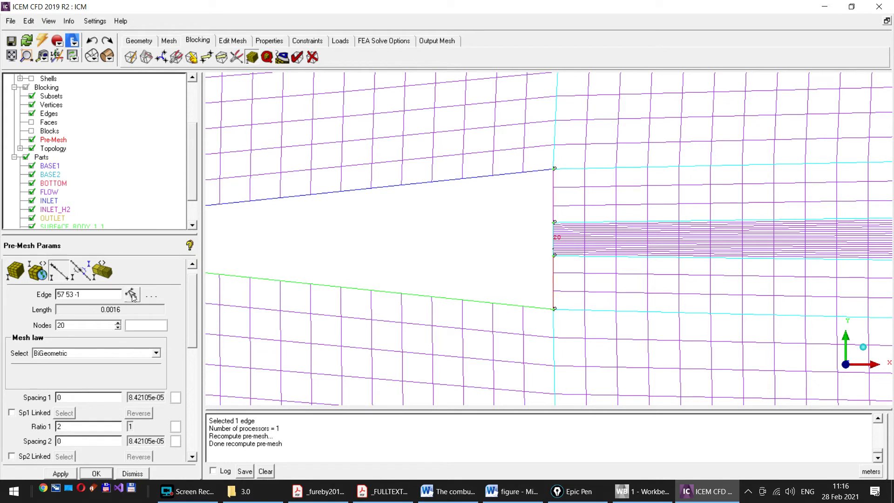
left_click(553, 193)
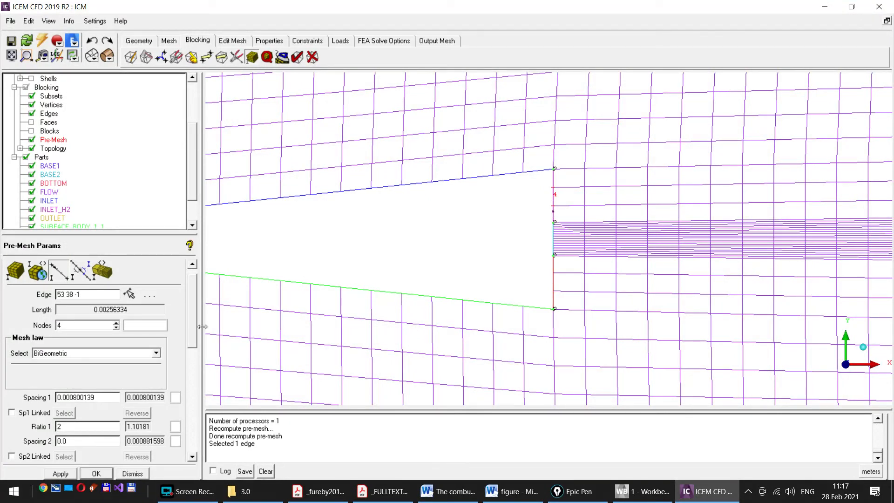
double_click(58, 326)
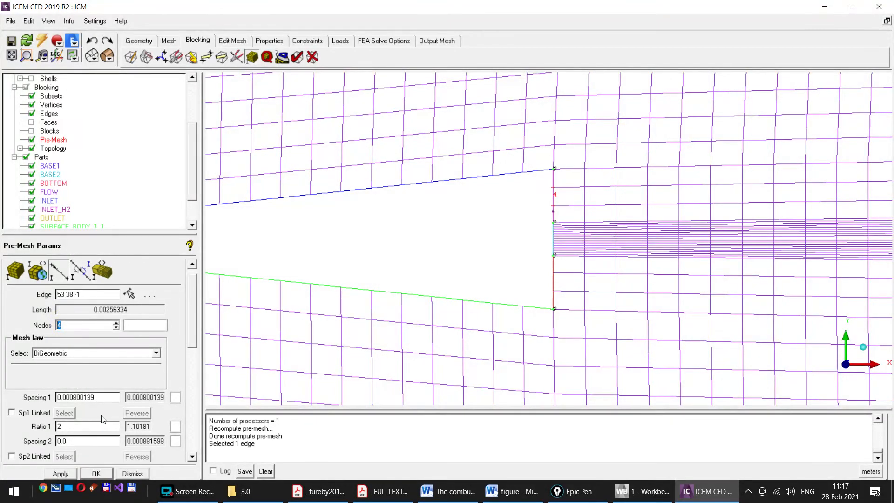
type("10")
key("Return")
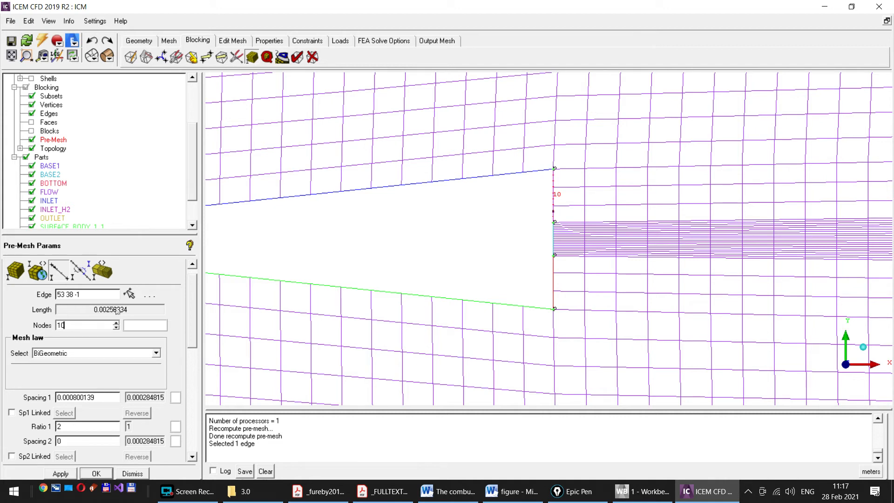
Step: Set Spacing 1 to 9e-05 and Ratio 1 to 1.2 for the upper base edge and apply the parameters
left_click_drag(192, 308, 197, 330)
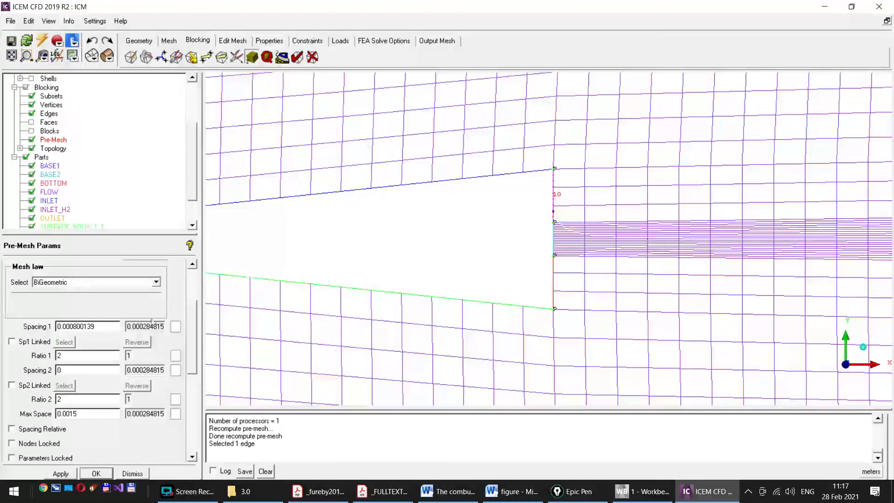
left_click_drag(191, 321, 191, 327)
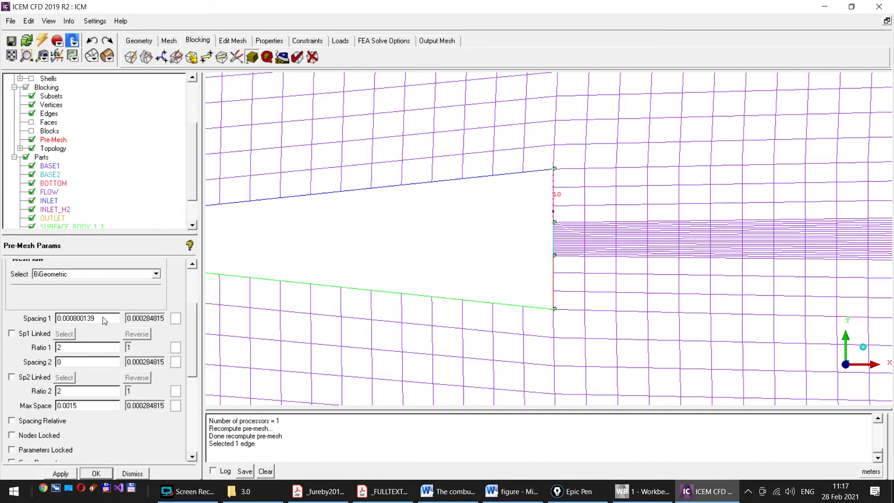
left_click_drag(99, 319, 59, 317)
type("5")
type("e")
double_click(59, 348)
type("1.2")
left_click(59, 473)
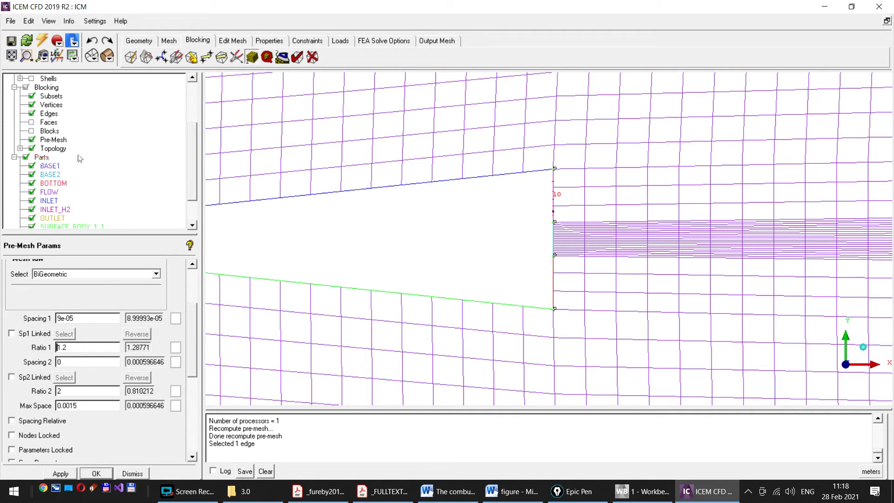
Step: Recompute the pre-mesh with the new spacing on the upper segment of the wedge's base
left_click(31, 140)
left_click(31, 140)
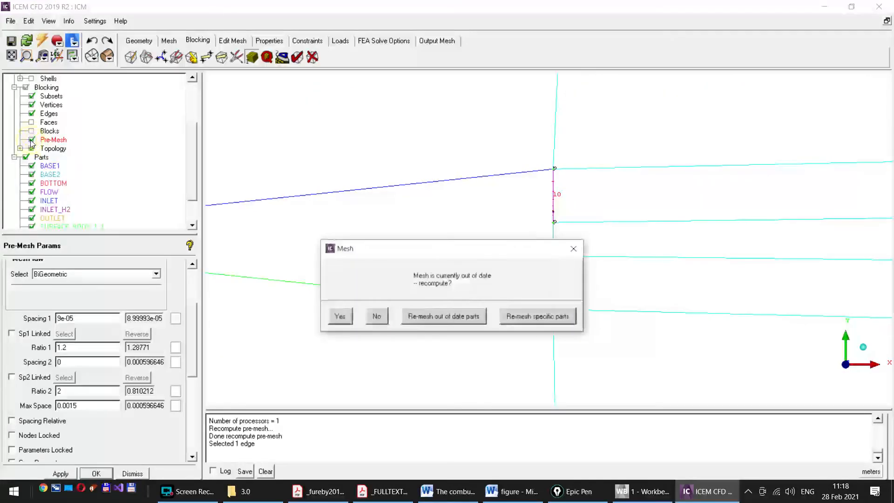
left_click(334, 320)
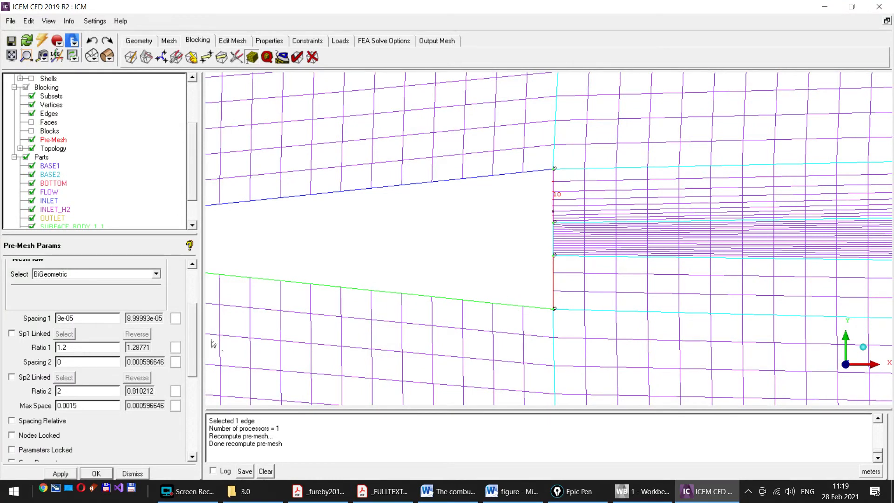
Step: Select the lower segment of the wedge's base for edge meshing and set its node count to 10
left_click_drag(191, 346, 195, 307)
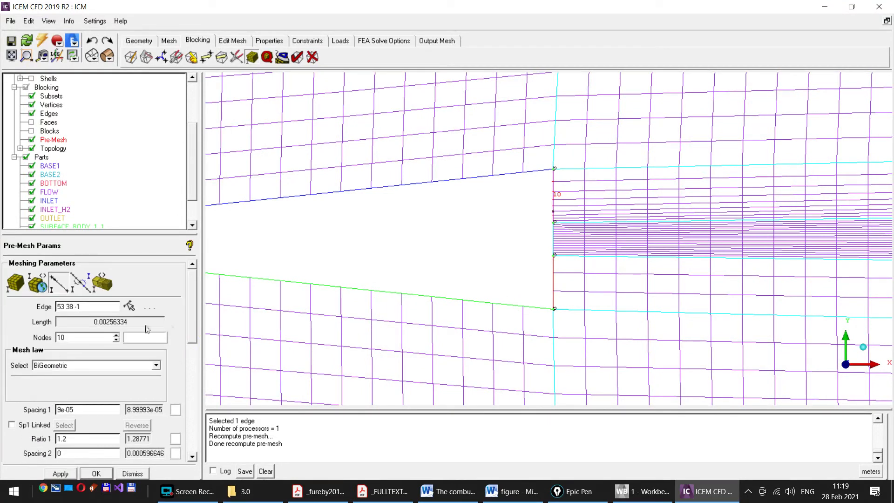
left_click(131, 306)
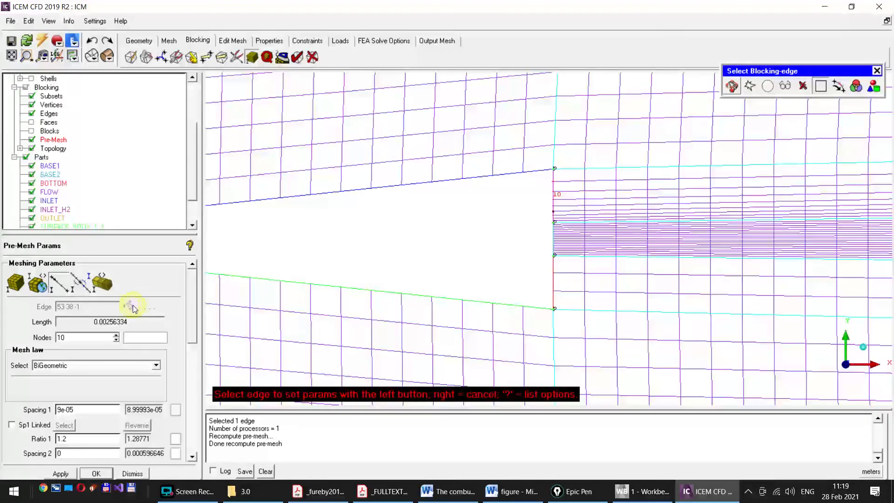
left_click(554, 281)
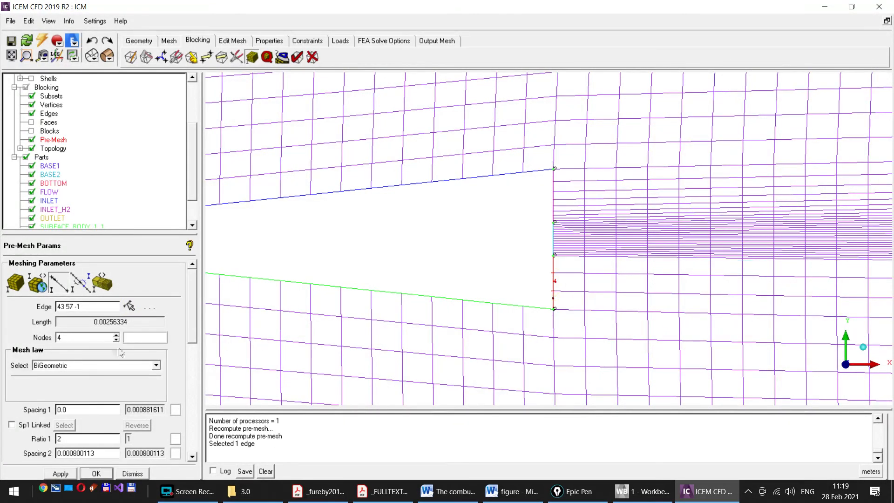
double_click(60, 337)
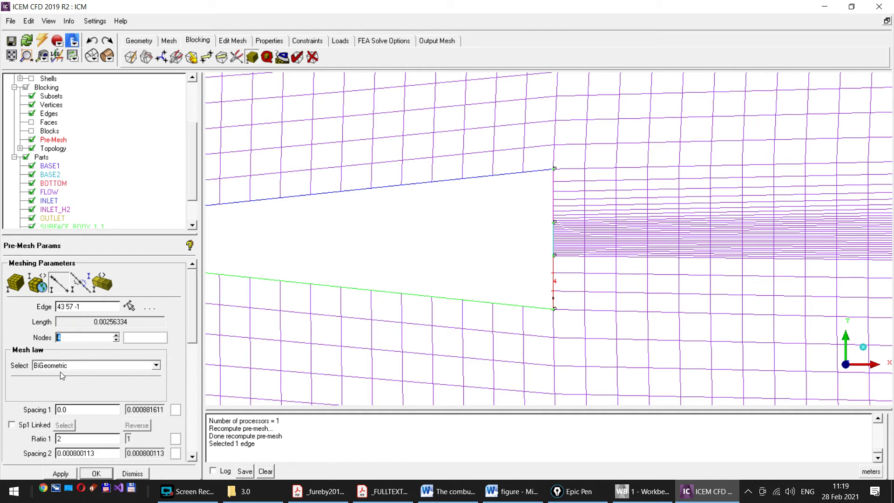
type("10")
key("Return")
Step: Set Spacing 2 to 9e-5 and Ratio 2 to 1.2 for the lower base edge and apply the parameters
left_click_drag(189, 315, 192, 363)
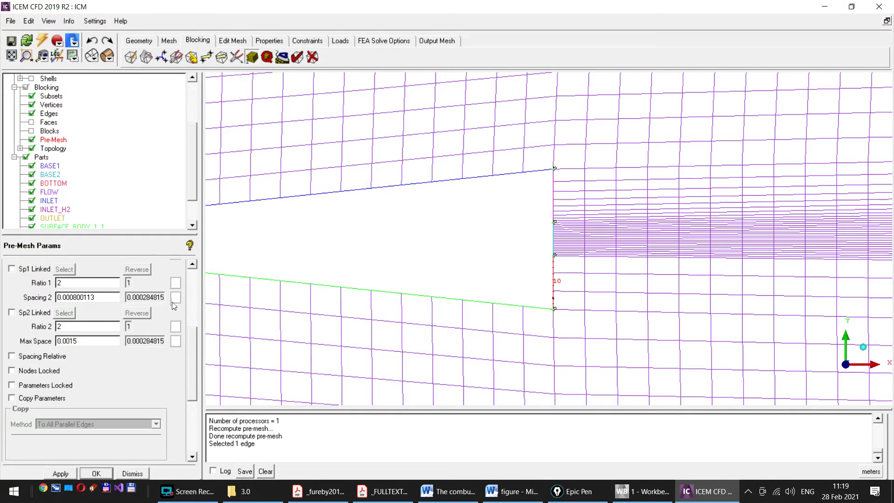
scroll(192, 346, "down", 2)
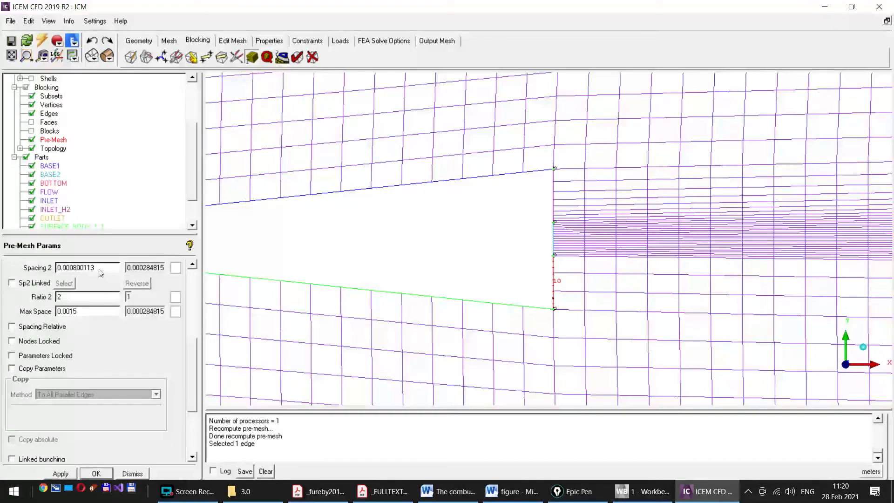
left_click_drag(102, 268, 54, 269)
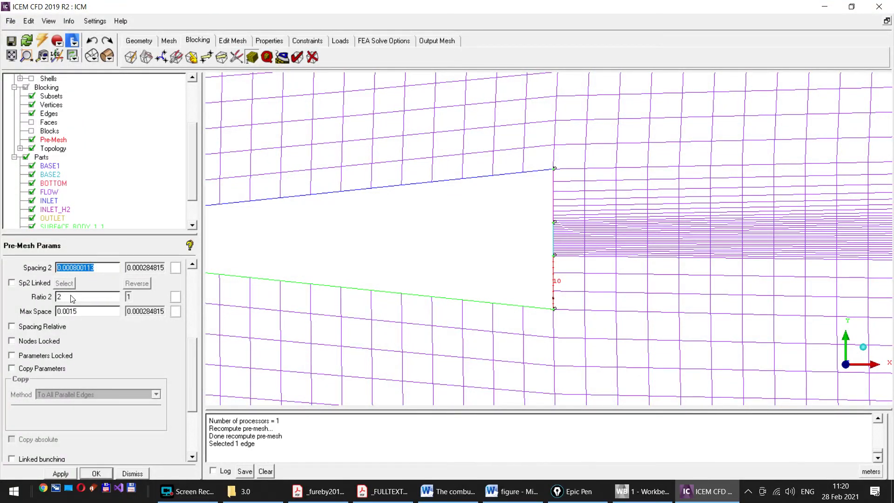
type("5")
type("e")
left_click_drag(67, 299, 55, 298)
type("1")
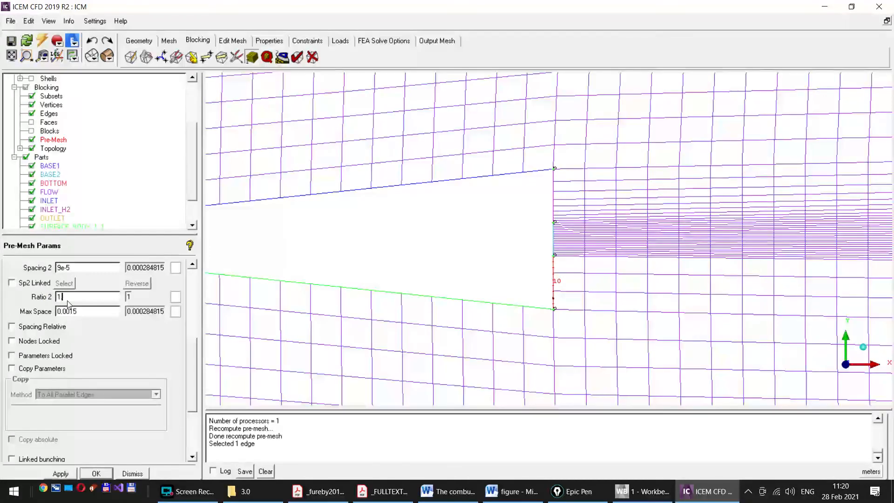
type(".2")
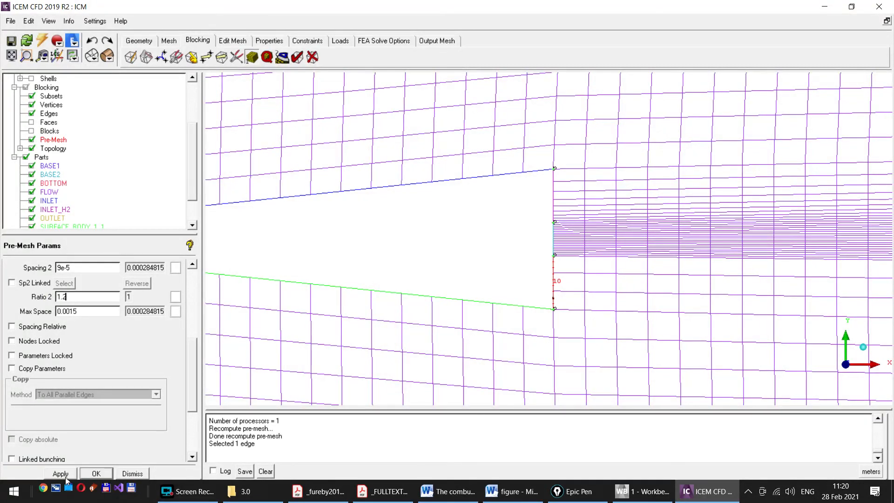
left_click(61, 473)
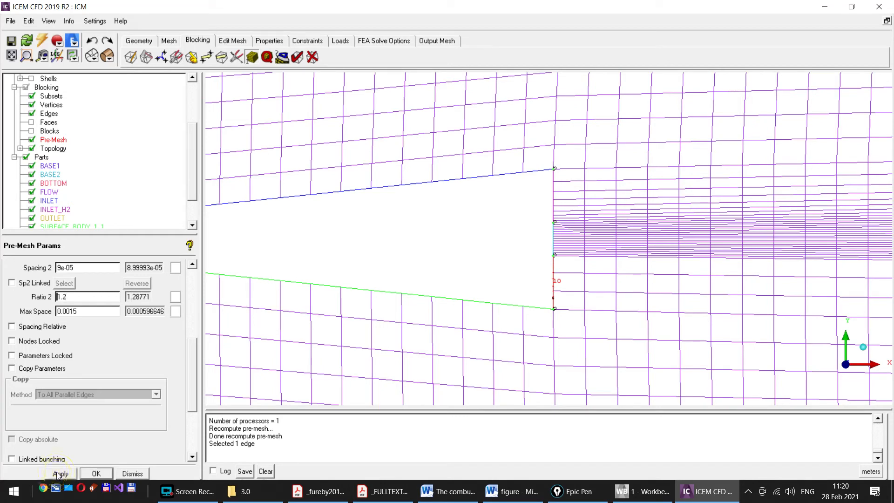
Step: Refresh and recompute the pre-mesh with the new spacing on the lower segment of the wedge's base
left_click(31, 141)
left_click(31, 140)
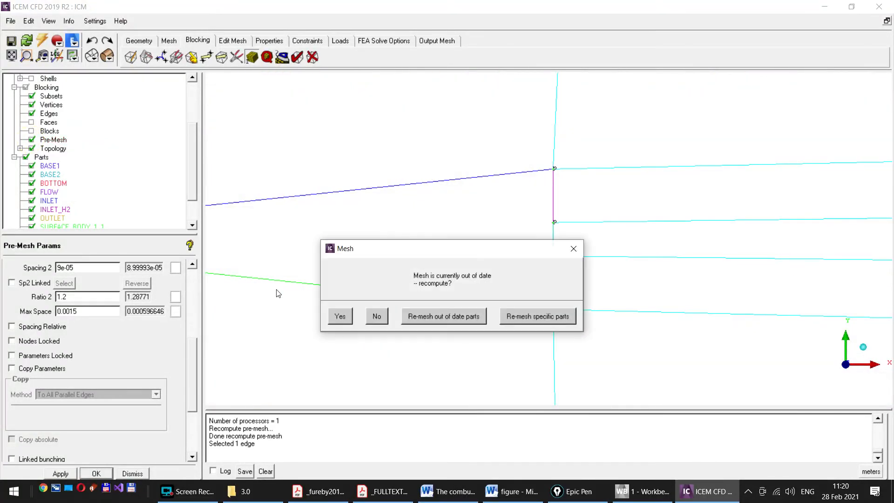
left_click(338, 318)
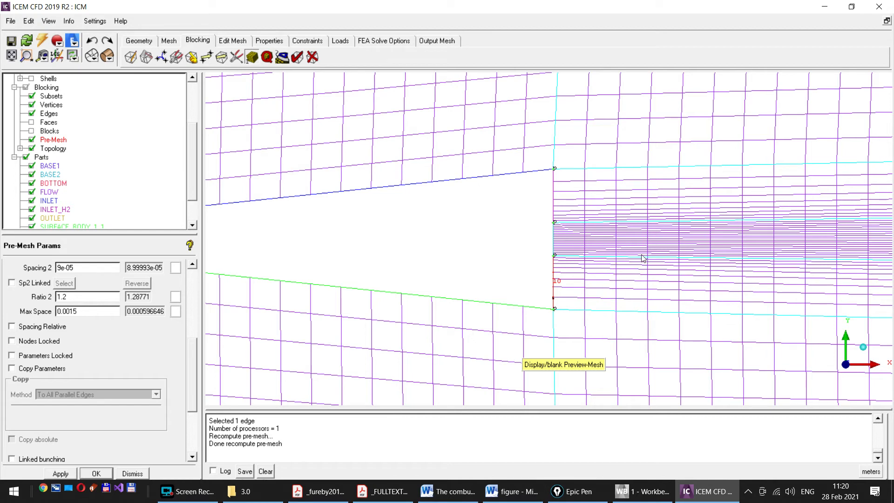
Step: Examine the refined mesh at the wedge's base, in its wake and around the whole wedge
scroll(643, 259, "up", 2)
scroll(643, 259, "up", 2)
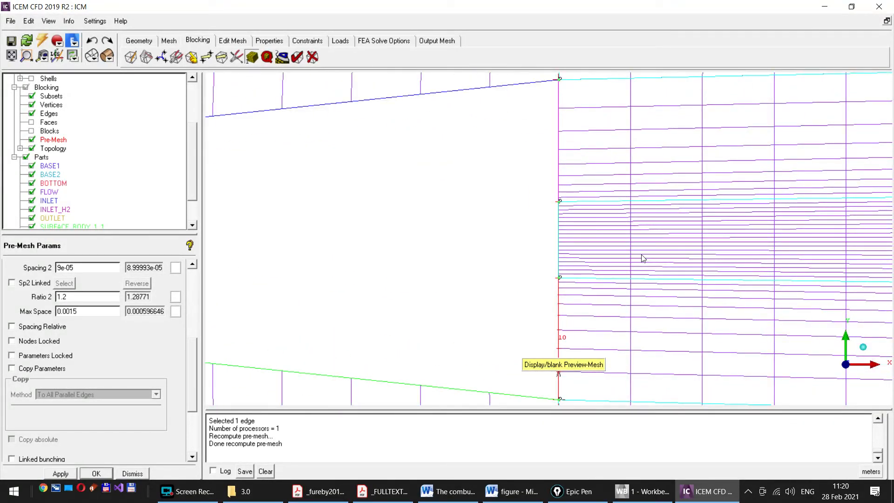
scroll(644, 258, "down", 4)
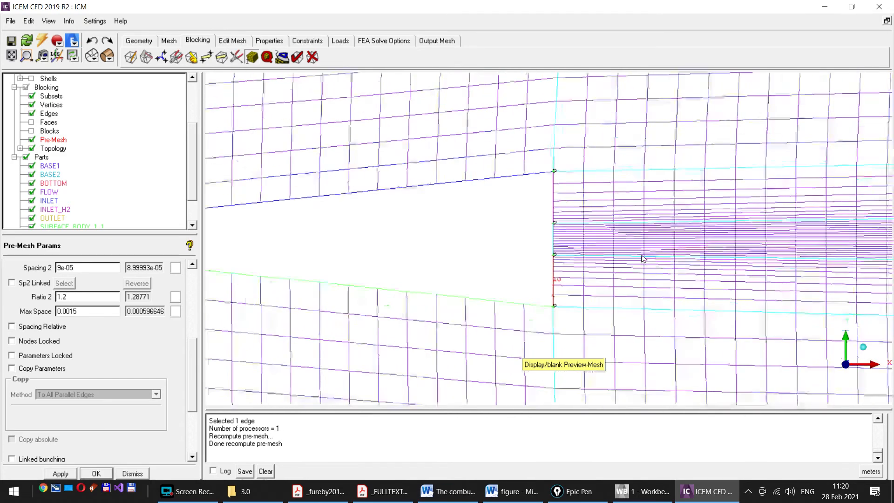
scroll(643, 259, "down", 3)
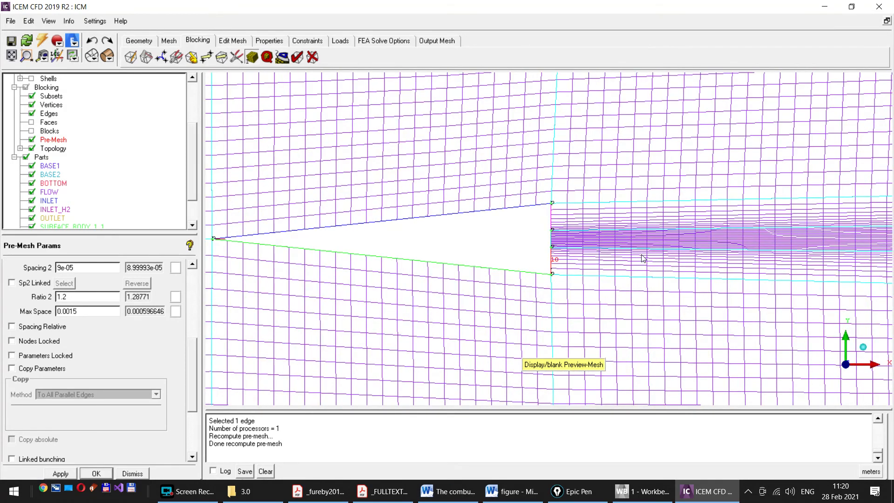
scroll(643, 259, "up", 3)
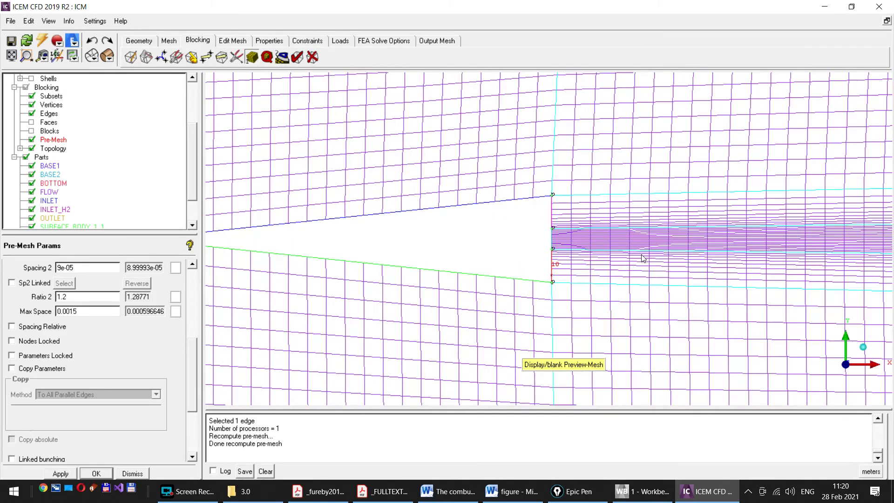
scroll(643, 259, "up", 4)
scroll(643, 258, "down", 4)
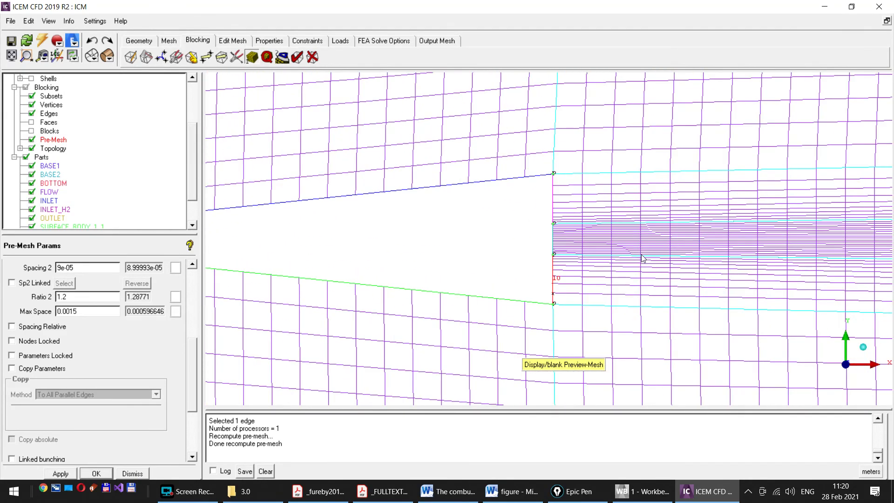
scroll(643, 258, "down", 5)
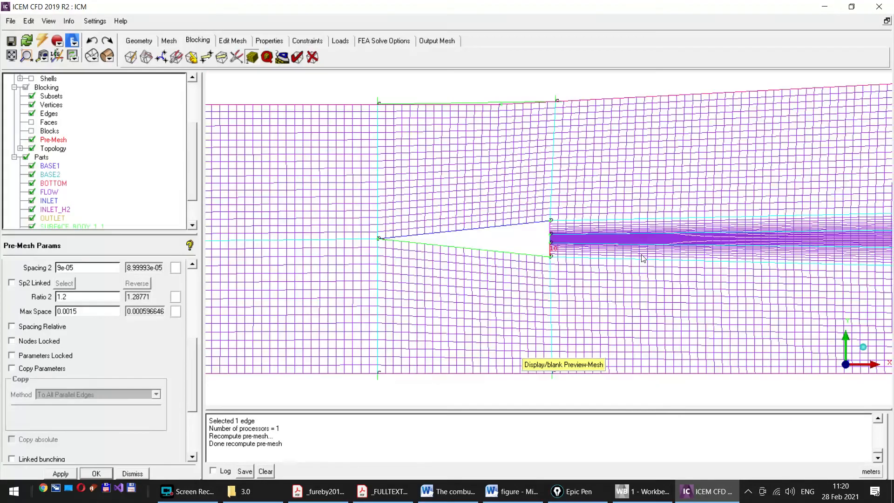
scroll(643, 259, "up", 5)
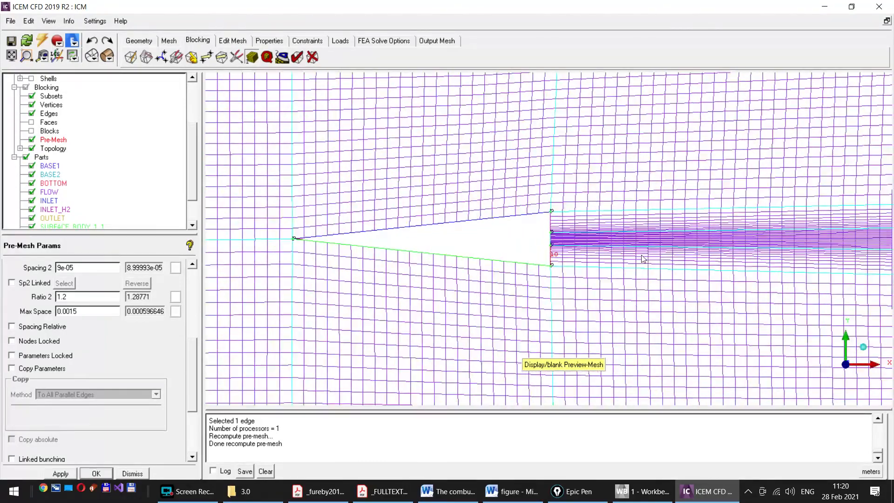
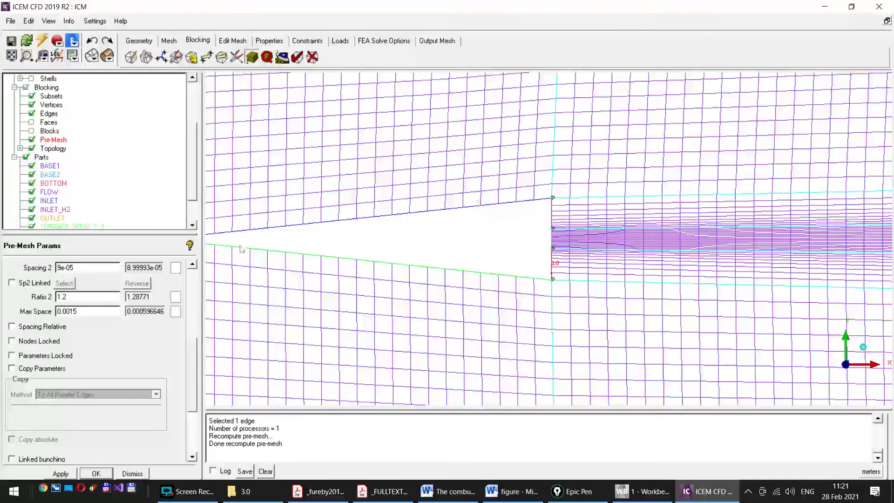
Step: Select the vertical edge above the wedge's upper base corner for edge meshing and set its Spacing 1 to 0.0003
scroll(192, 358, "down", 2)
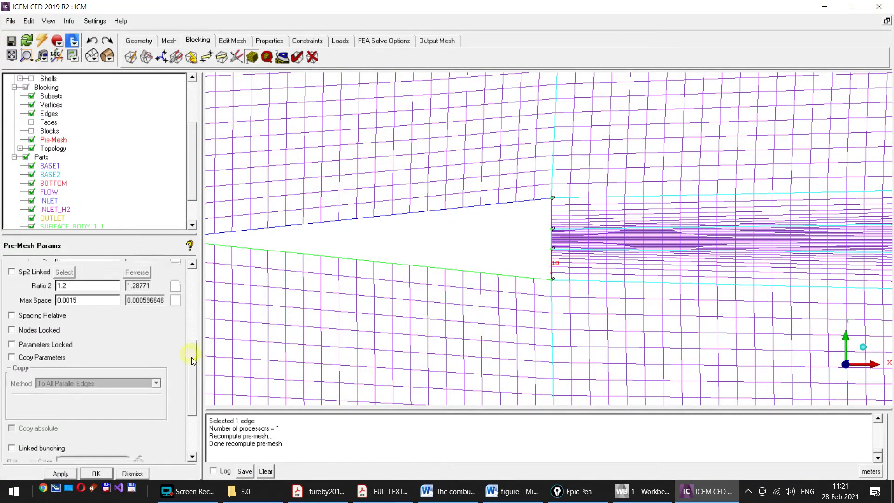
scroll(191, 360, "down", 2)
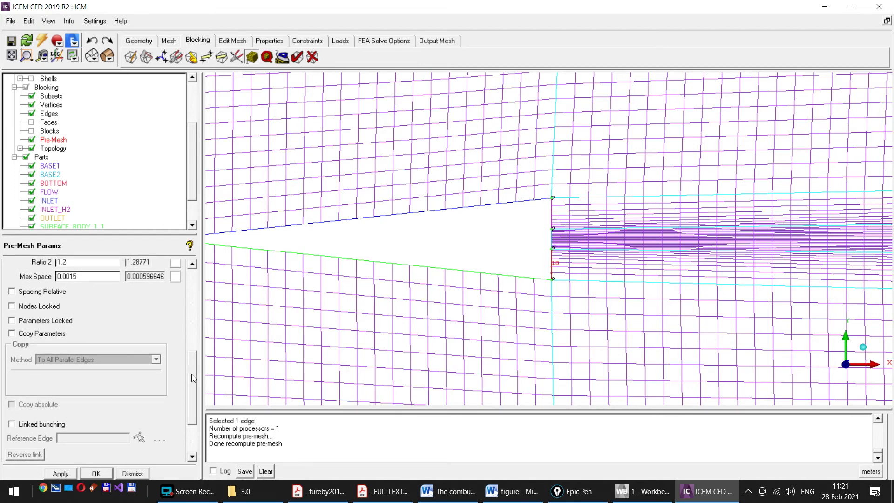
left_click_drag(192, 373, 191, 296)
left_click(129, 283)
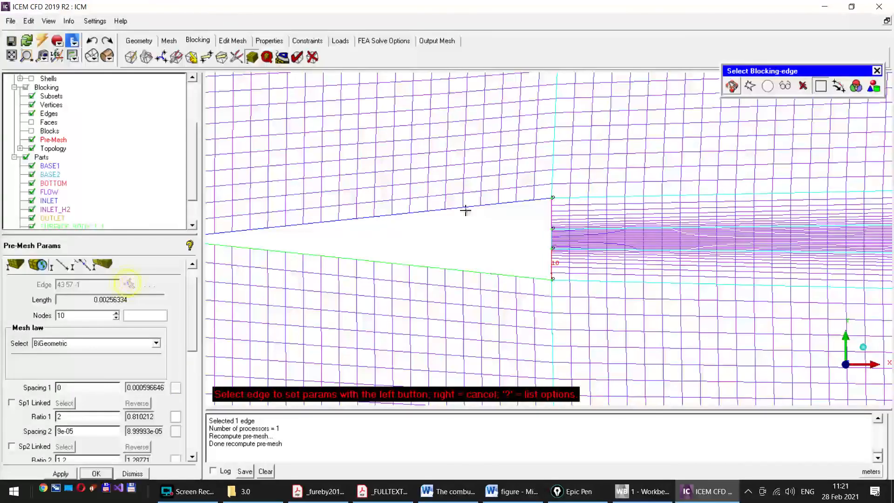
left_click(553, 142)
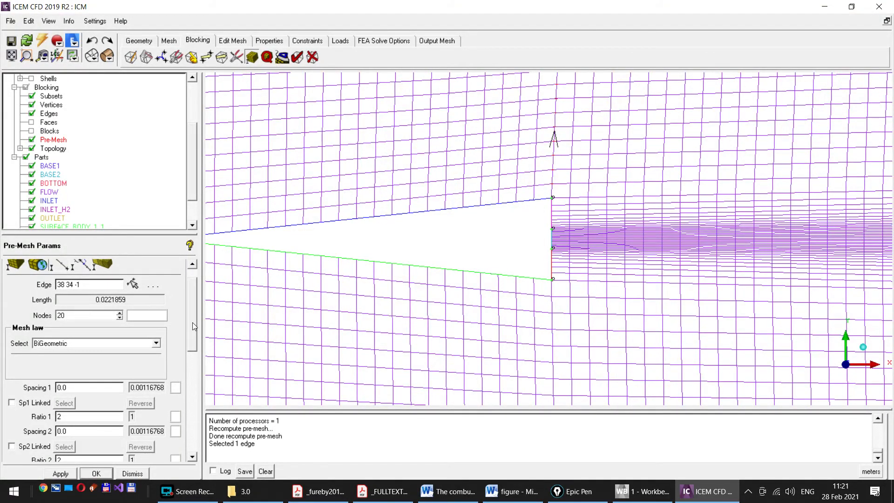
left_click_drag(192, 322, 194, 356)
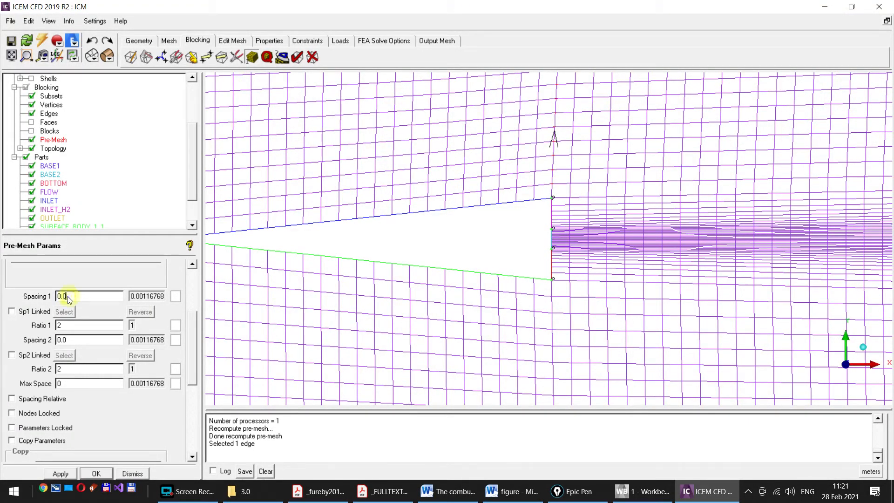
type("003")
Step: Enable Copy Parameters with the To All Parallel Edges method for the edge above the wedge and apply the parameters
mouse_move(192, 341)
left_mouse_down()
mouse_move(192, 350)
mouse_move(192, 324)
mouse_move(194, 398)
mouse_move(197, 338)
mouse_move(198, 357)
left_mouse_up()
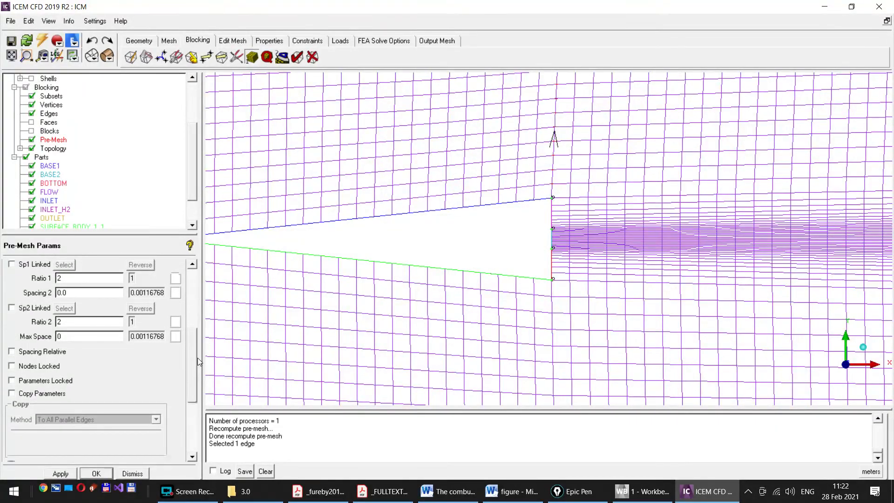
left_click(12, 393)
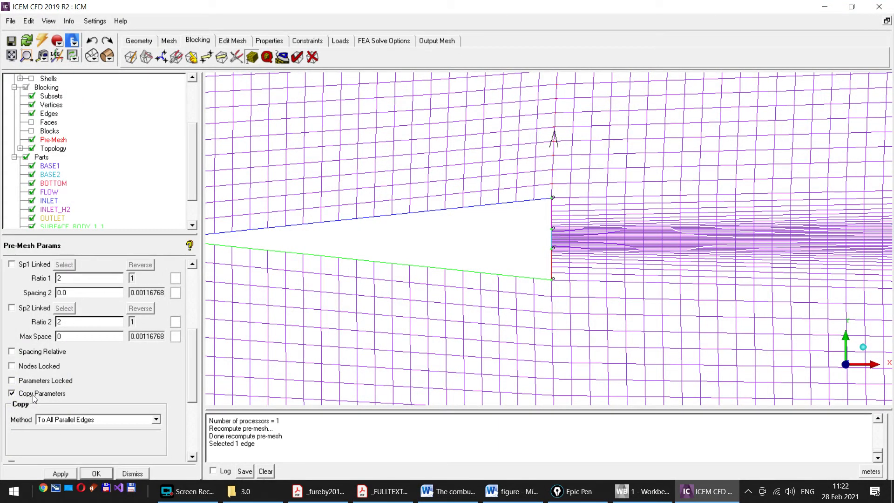
left_click_drag(191, 395, 191, 334)
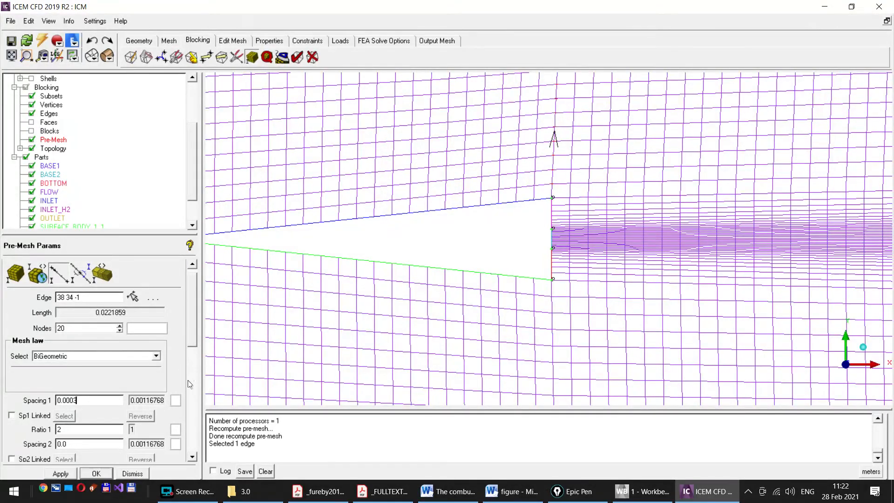
left_click(61, 473)
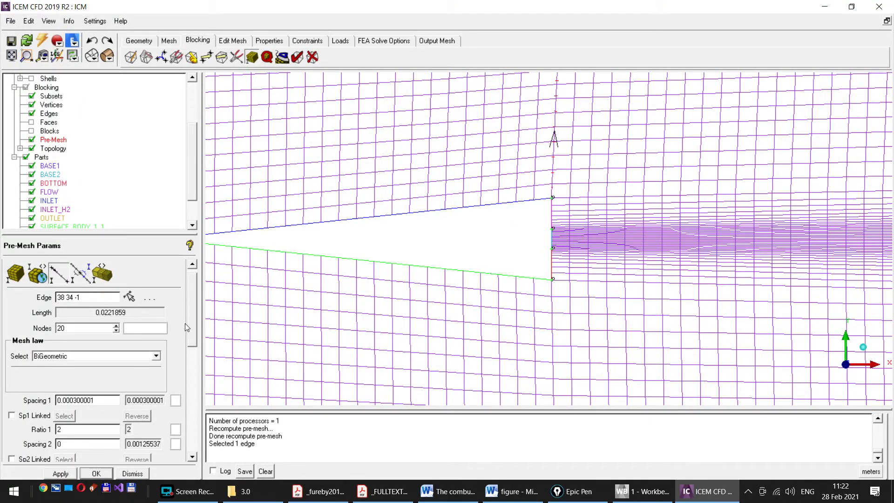
Step: Set Spacing 1 to 0.0002 and Ratio 1 to 1.2 for the edge above the wedge and apply the parameters
left_click_drag(195, 317, 195, 339)
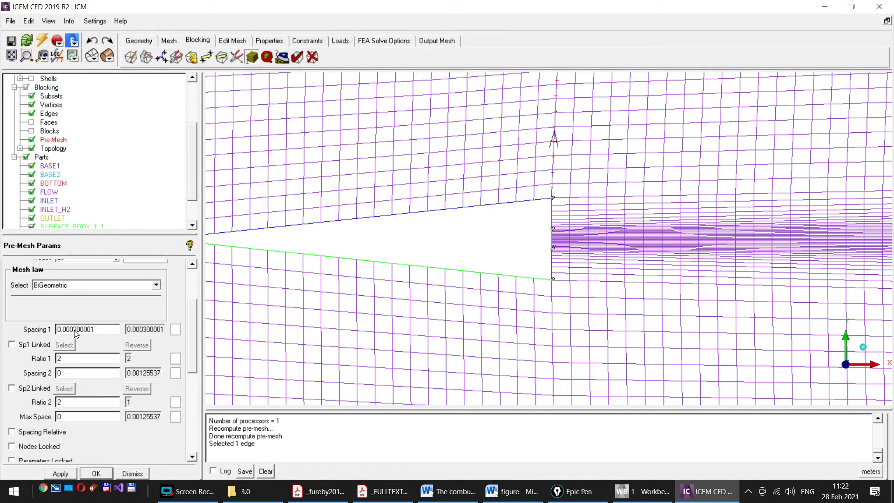
left_click_drag(74, 330, 109, 336)
type("2")
double_click(60, 358)
type("1.2")
left_click(59, 473)
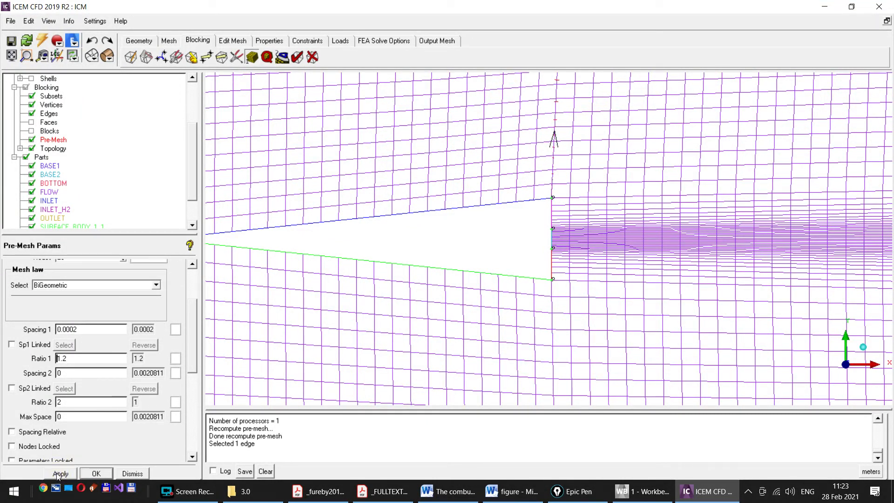
Step: Recompute the pre-mesh with the new spacing above the wedge and check the mesh across the channel
left_click(32, 140)
left_click(32, 139)
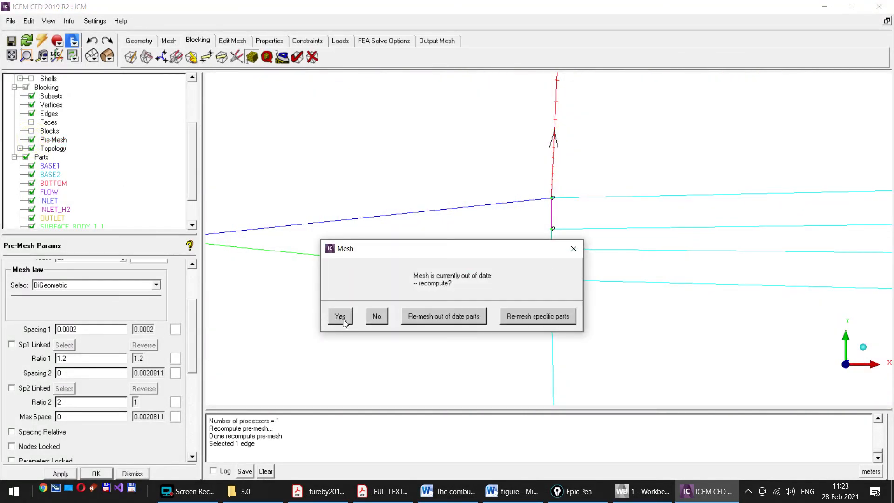
left_click(340, 316)
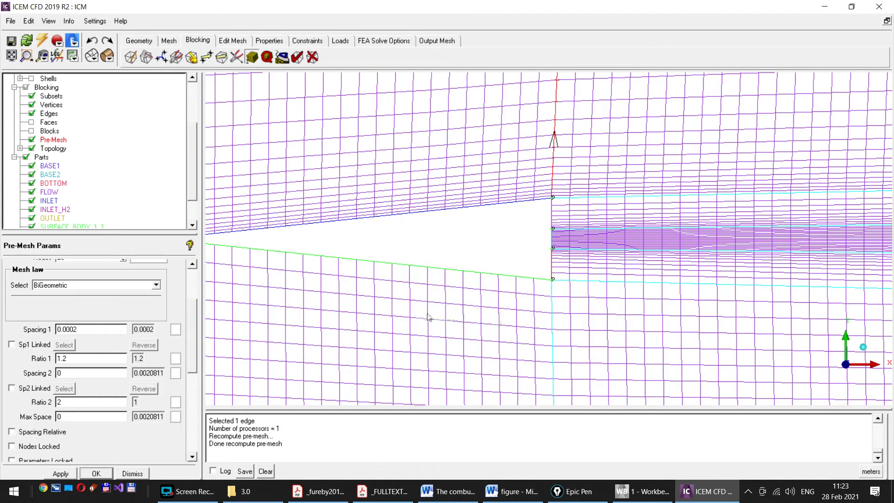
scroll(434, 288, "down", 1)
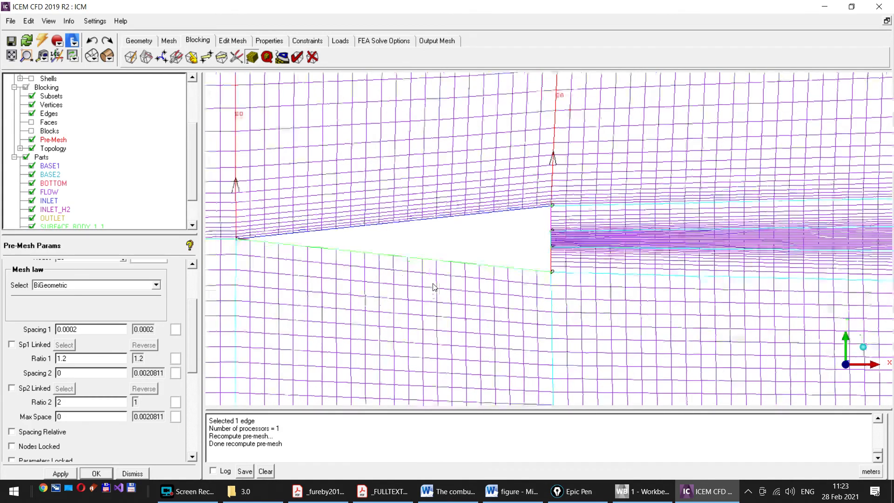
scroll(434, 288, "down", 5)
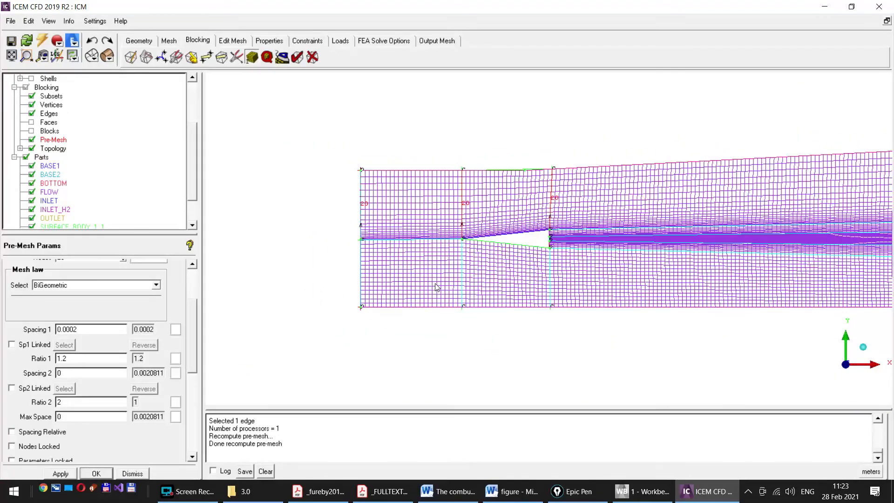
Step: Examine the pre-mesh around the wedge's base, comparing the grid spacing above the wedge with the spacing behind the base segments
scroll(437, 288, "up", 6)
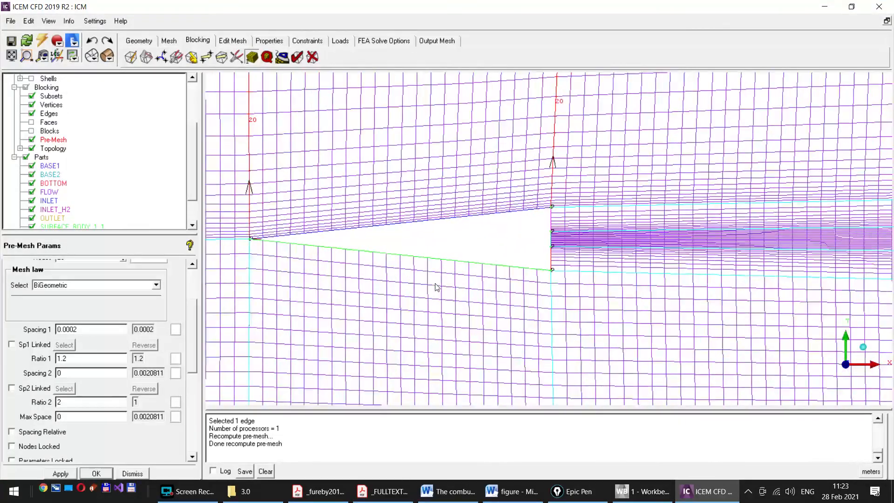
scroll(437, 288, "up", 2)
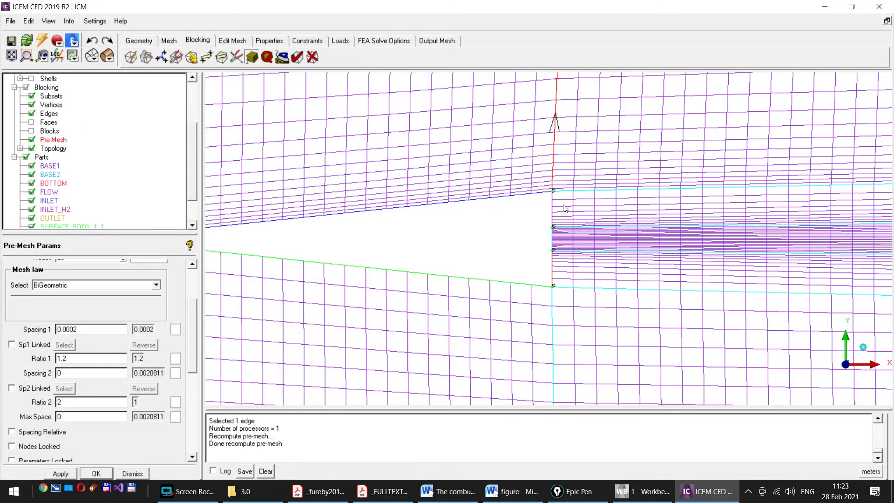
scroll(563, 208, "down", 5)
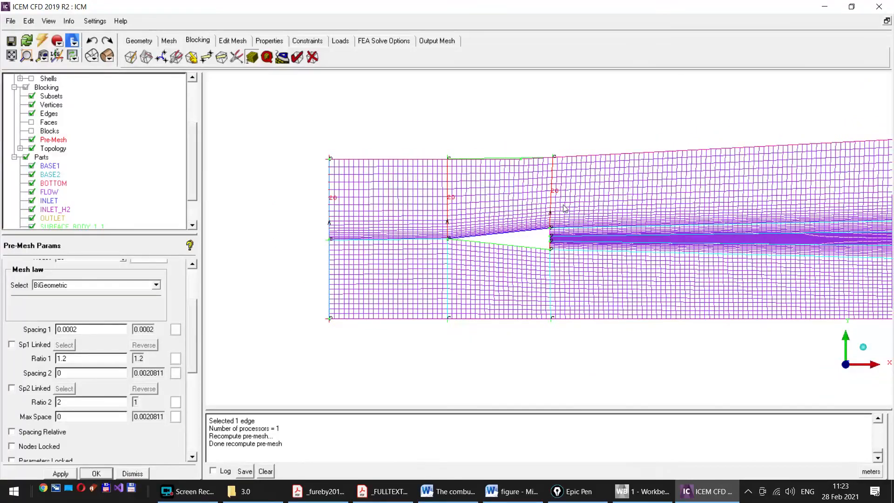
scroll(564, 208, "up", 5)
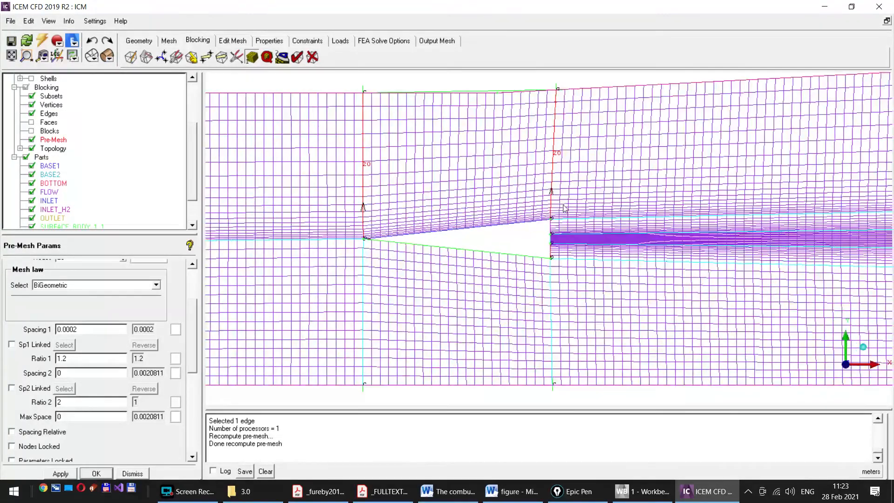
scroll(564, 209, "up", 1)
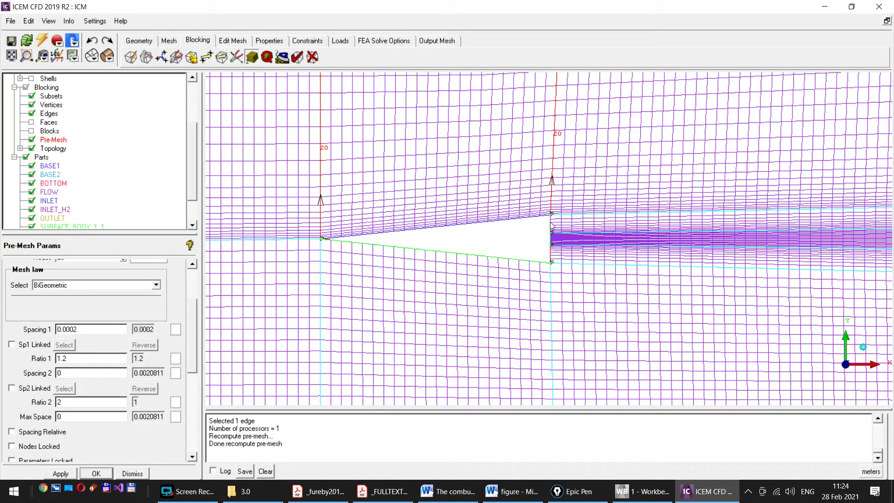
scroll(552, 238, "up", 5)
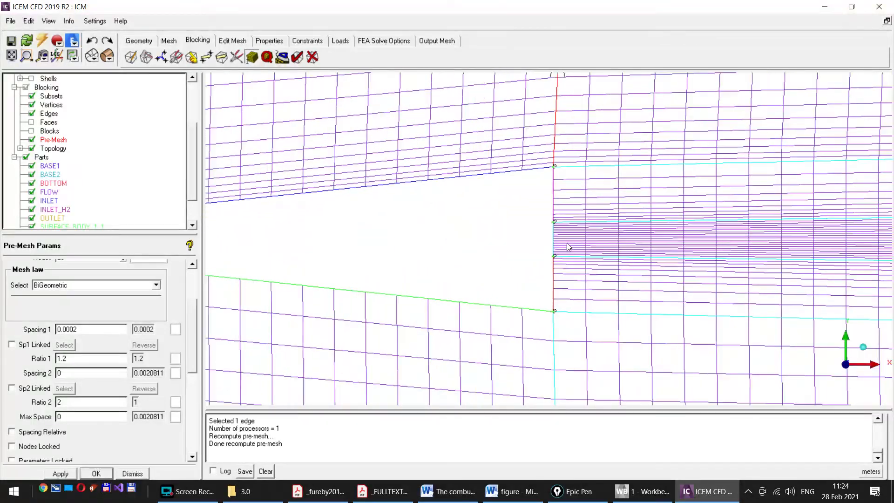
scroll(568, 246, "up", 1)
scroll(568, 247, "up", 1)
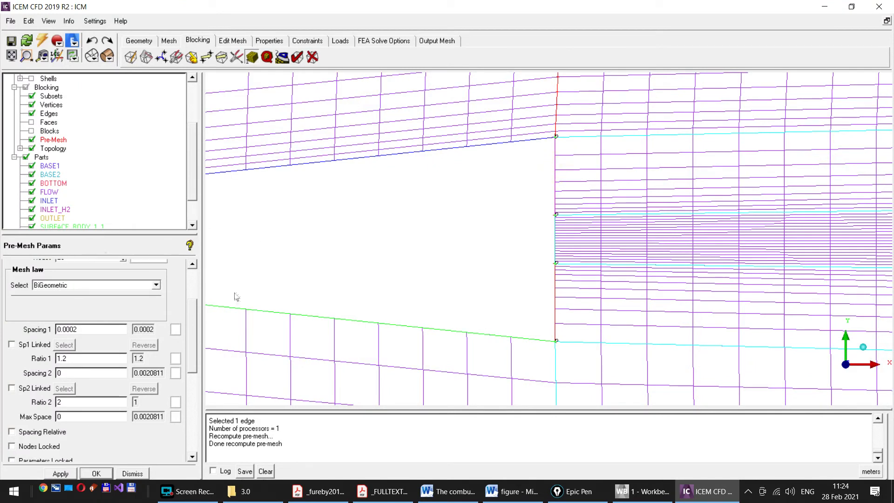
Step: Select the upper segment of the wedge's base for edge meshing and set its node count to 15
scroll(195, 353, "up", 3)
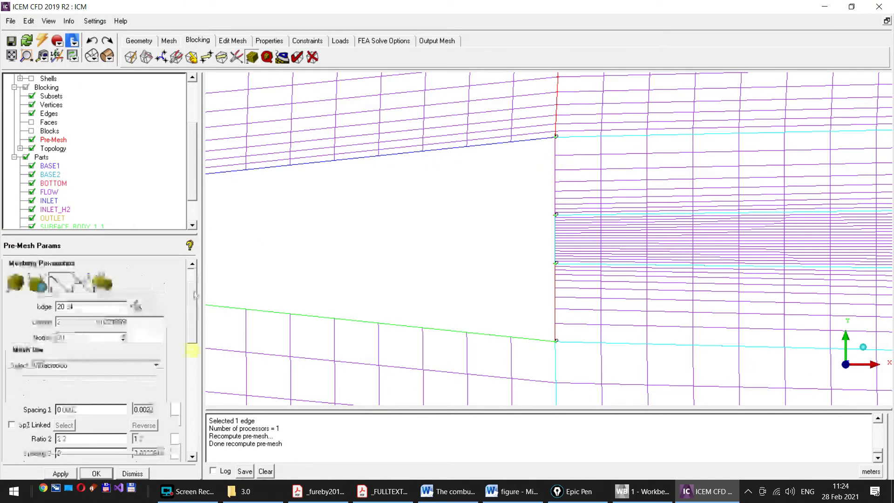
left_click(137, 306)
left_click(556, 174)
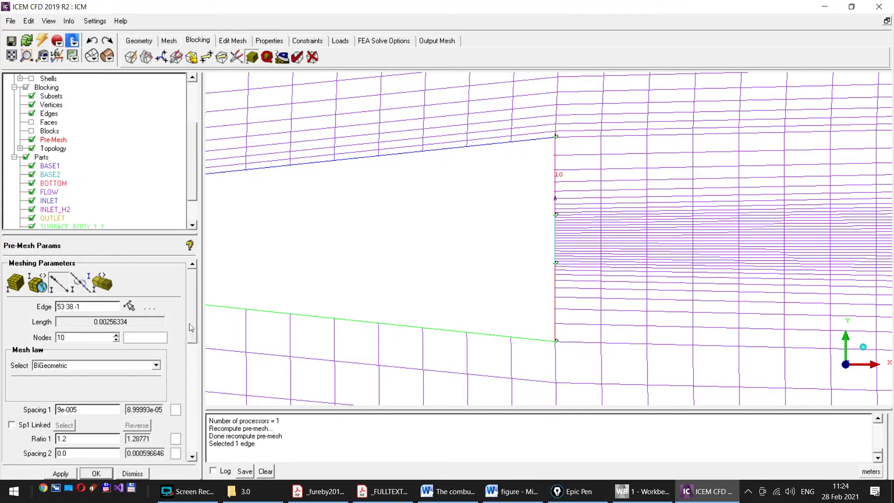
left_click_drag(190, 319, 192, 331)
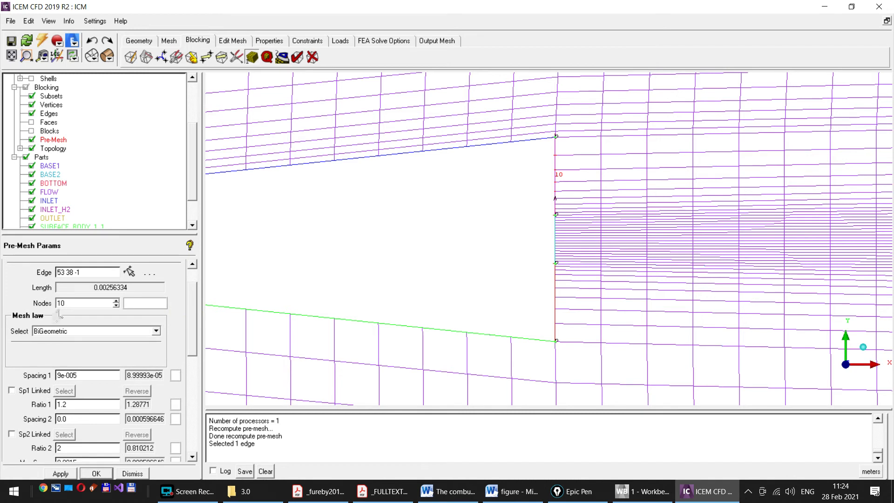
left_click_drag(61, 303, 67, 303)
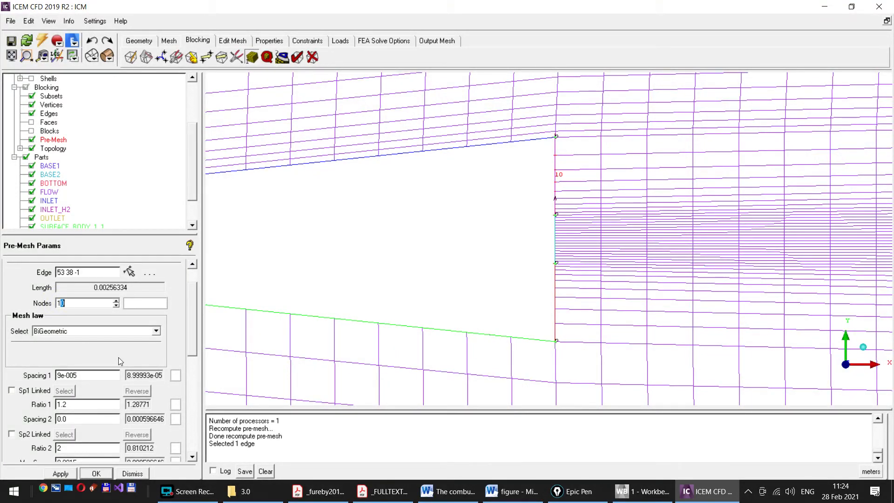
type("5")
key("Return")
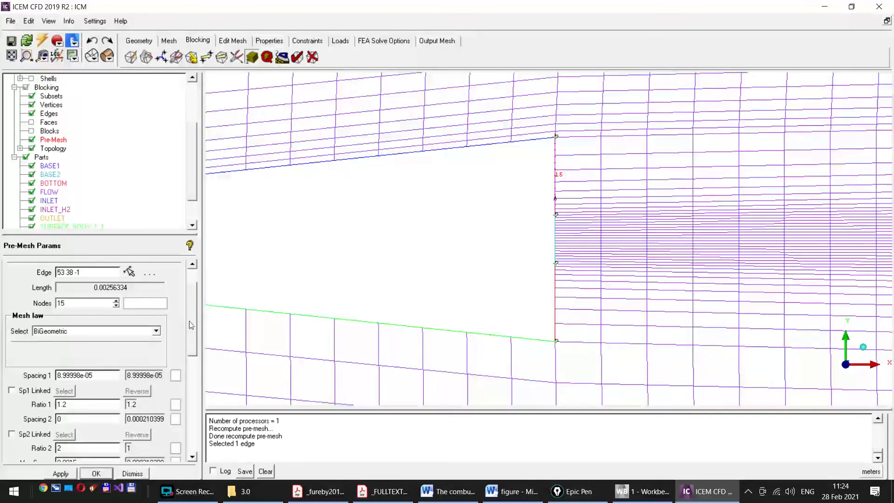
Step: Set Spacing 1 of the upper base segment to 1e-4 and apply the parameters
scroll(191, 334, "down", 2)
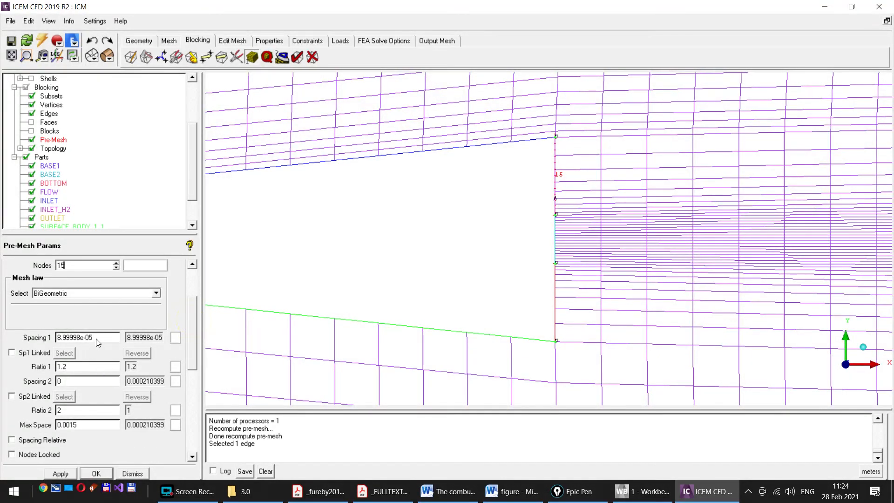
left_click_drag(97, 338, 55, 340)
type("1e-4")
left_click(59, 474)
Step: Recompute the pre-mesh with the upper base segment's new node count and spacing
left_click(31, 140)
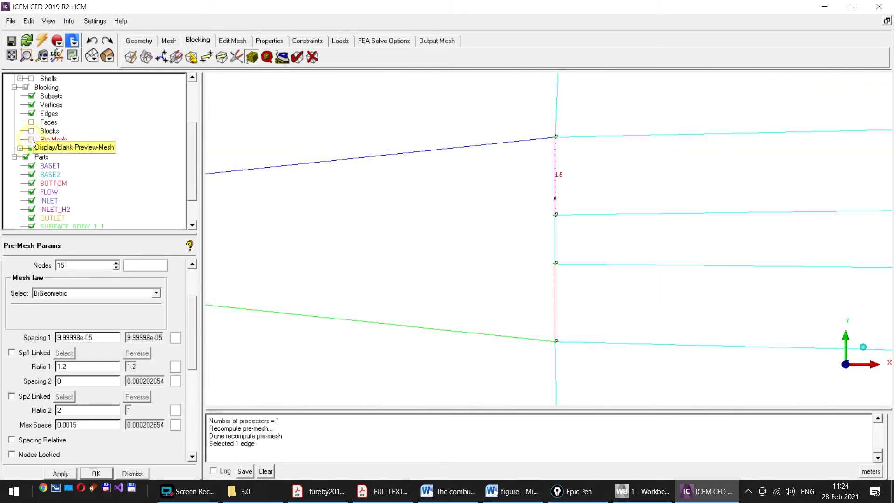
left_click(32, 140)
left_click(339, 317)
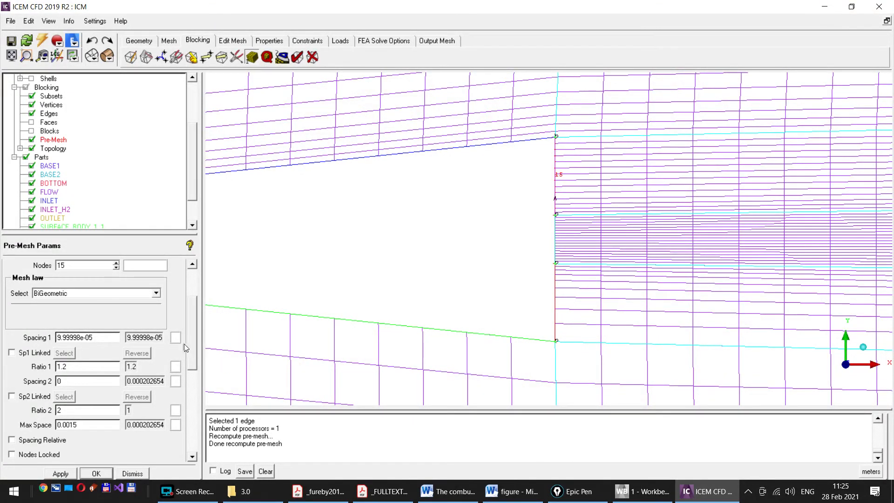
Step: Select the lower segment of the wedge's base for edge meshing and set its node count to 15
scroll(192, 345, "up", 3)
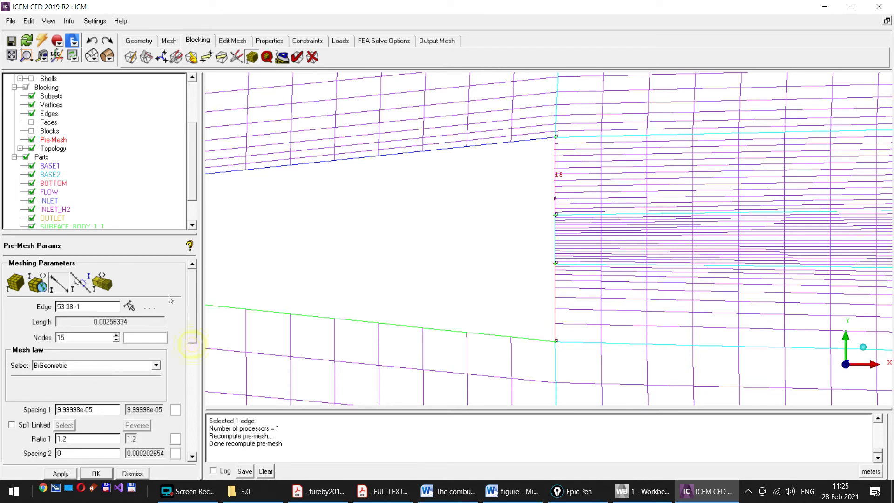
left_click(129, 307)
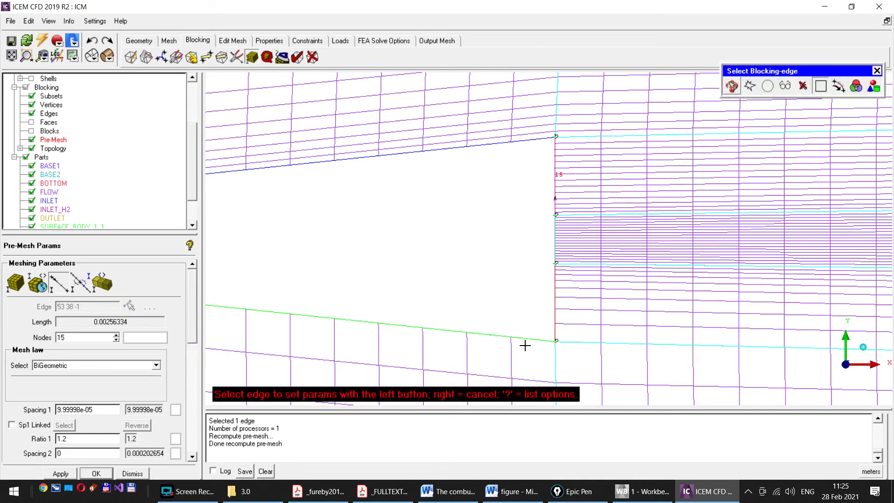
left_click(554, 299)
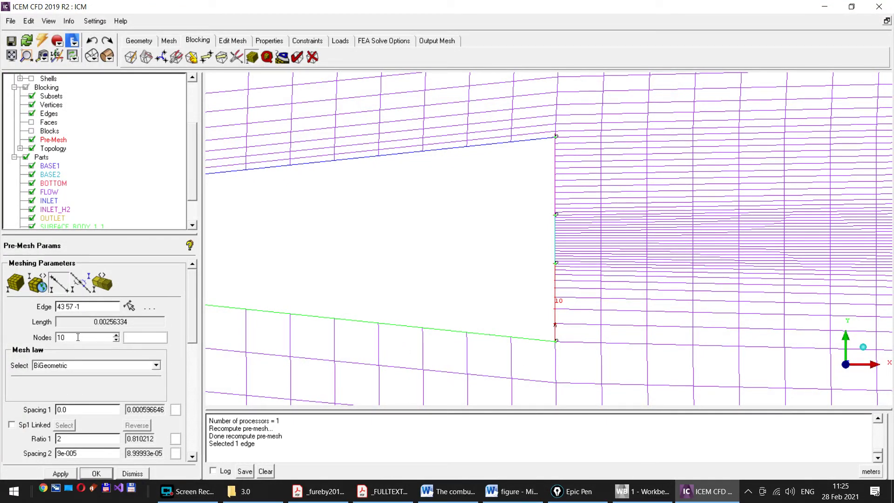
left_click_drag(78, 337, 54, 340)
type("1")
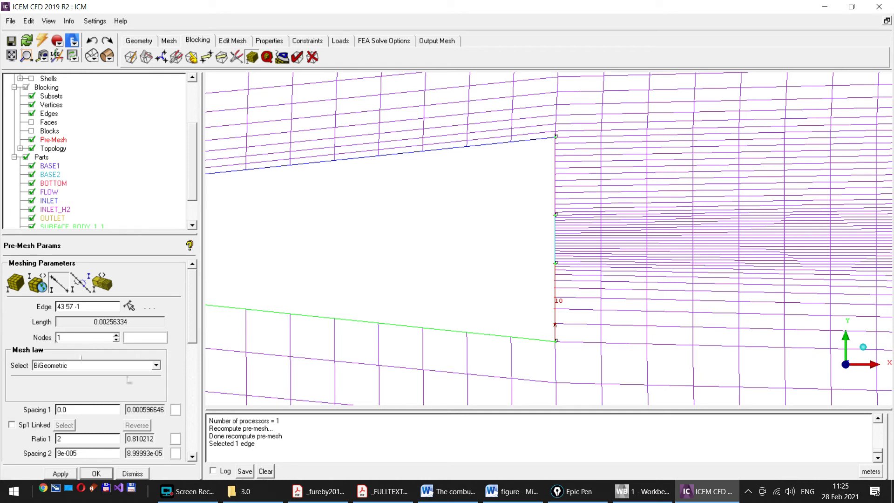
type("5")
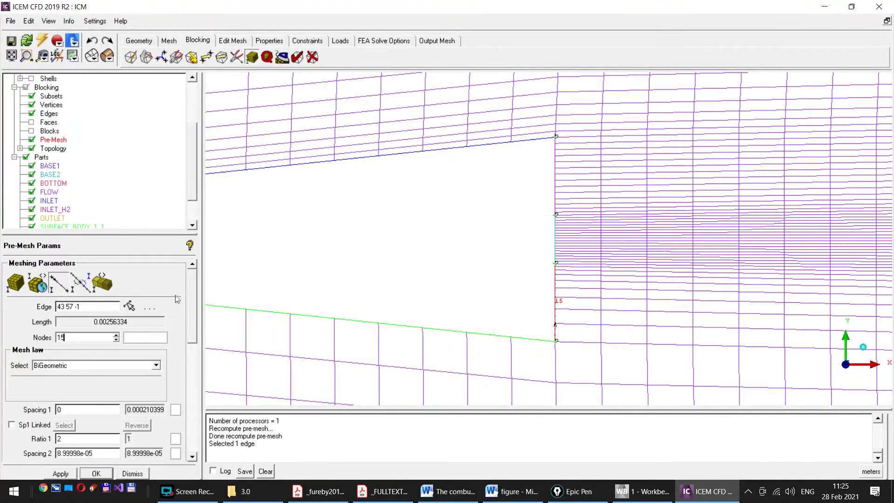
Step: Set Spacing 2 of the lower base segment to 1e-4 and apply the parameters
left_click_drag(195, 292, 198, 331)
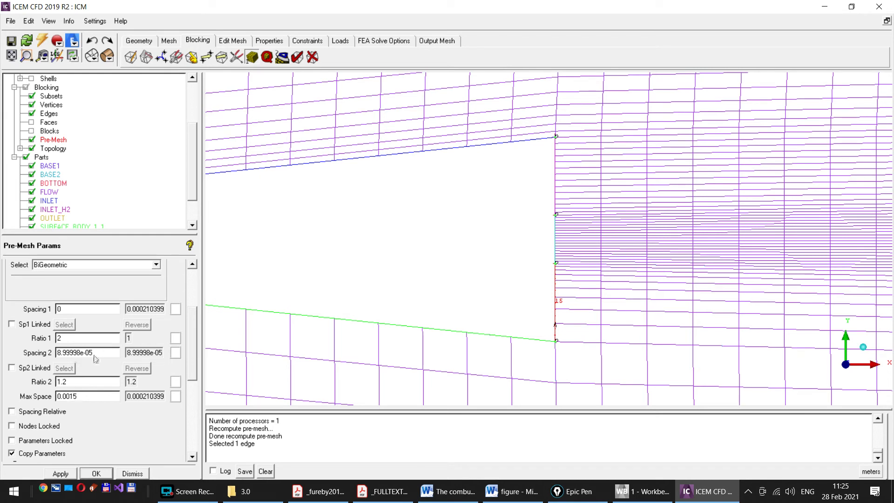
left_click_drag(97, 357, 56, 353)
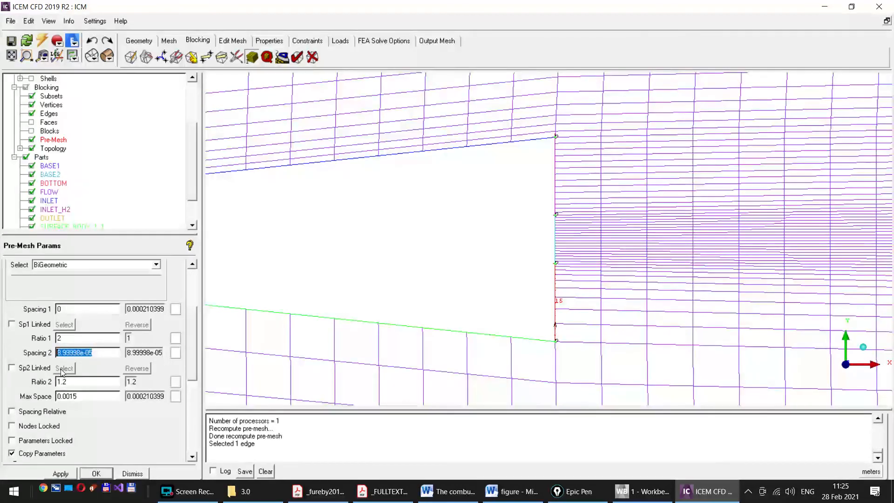
type("1e-4")
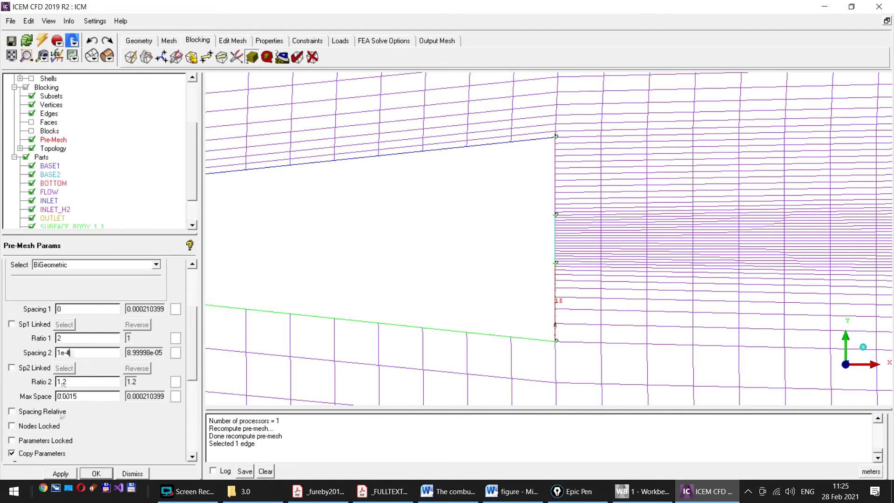
left_click(60, 473)
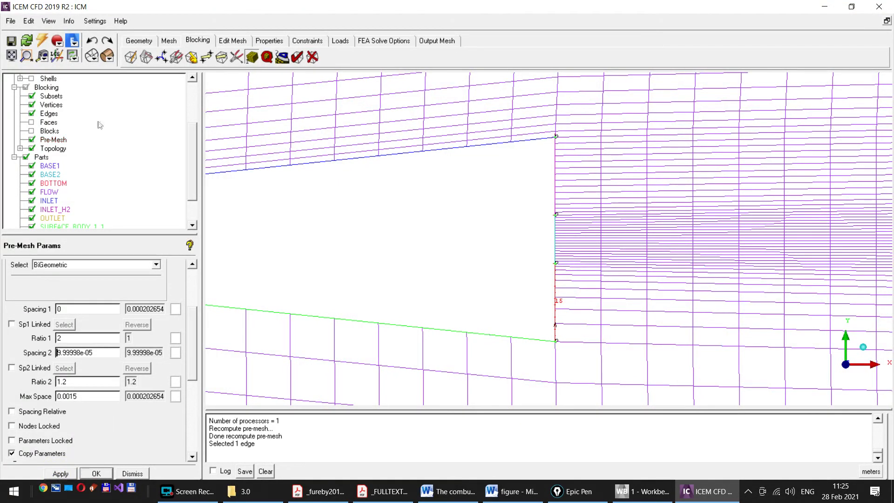
Step: Recompute the pre-mesh with the lower base segment's new settings and check the mesh behind the wedge's base
left_click(31, 140)
left_click(32, 140)
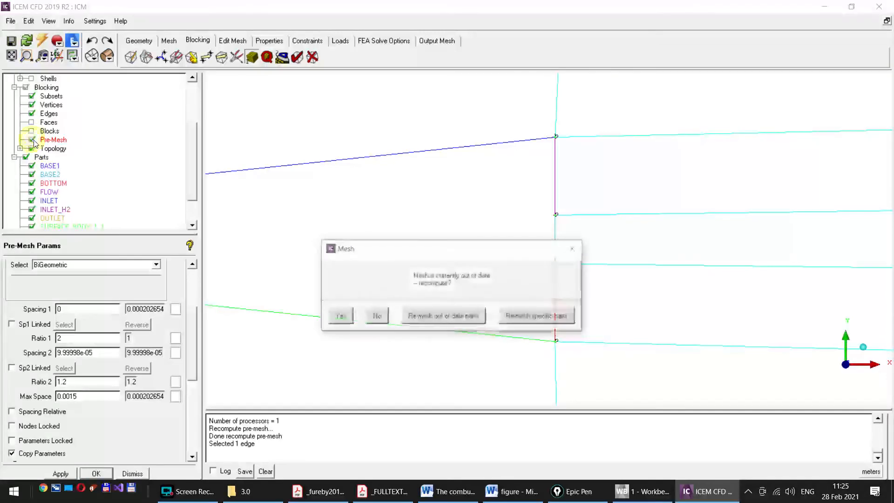
left_click(340, 318)
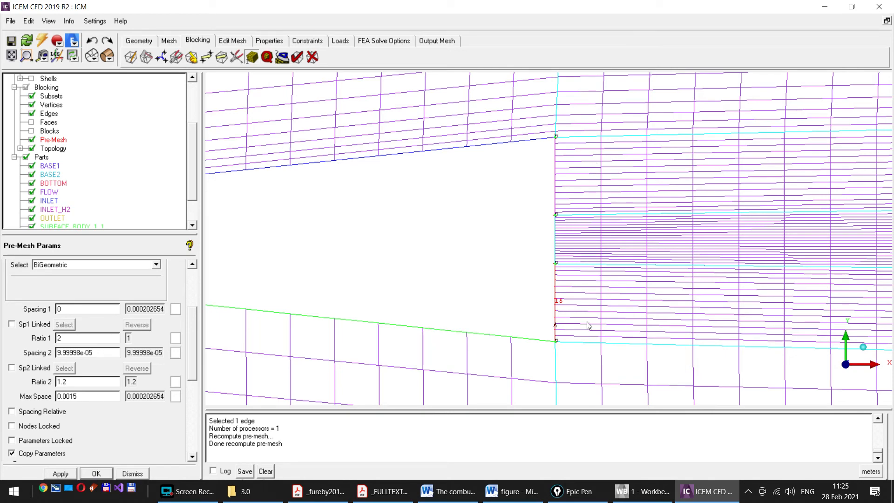
scroll(559, 354, "up", 4)
scroll(561, 353, "down", 4)
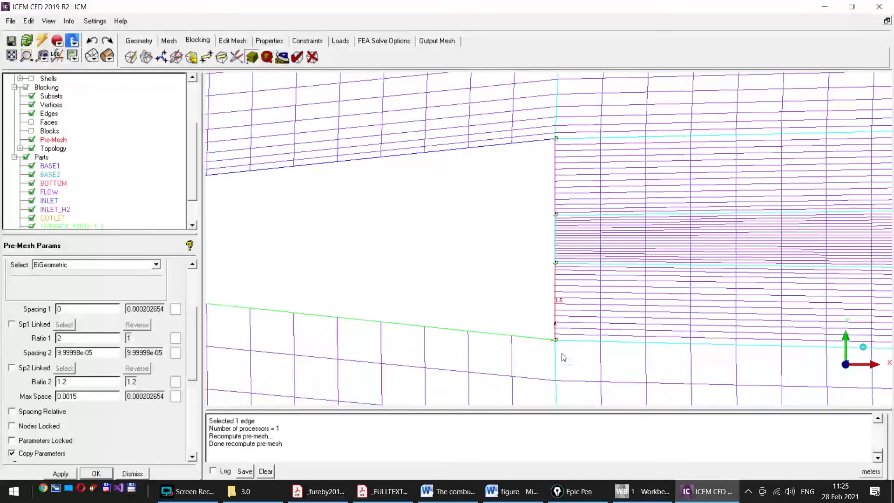
scroll(563, 357, "down", 4)
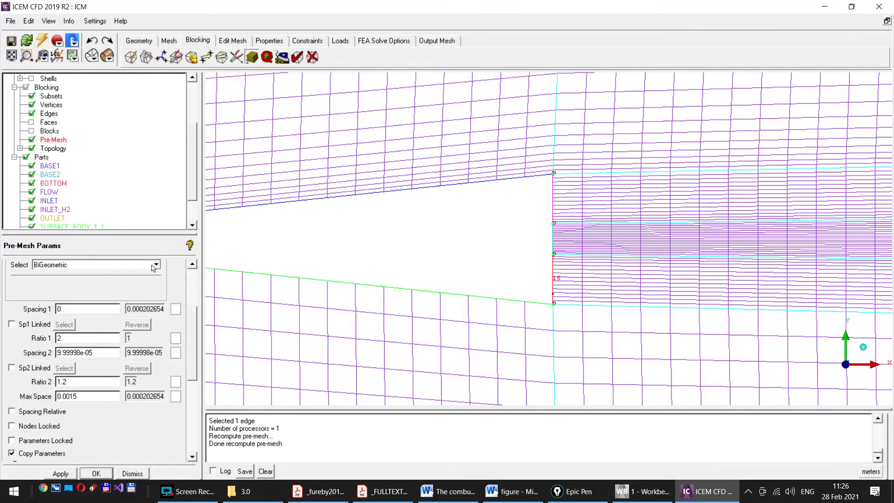
Step: Select the vertical edge between the wedge's lower base corner and the channel's bottom wall for edge meshing
left_click_drag(190, 344, 187, 304)
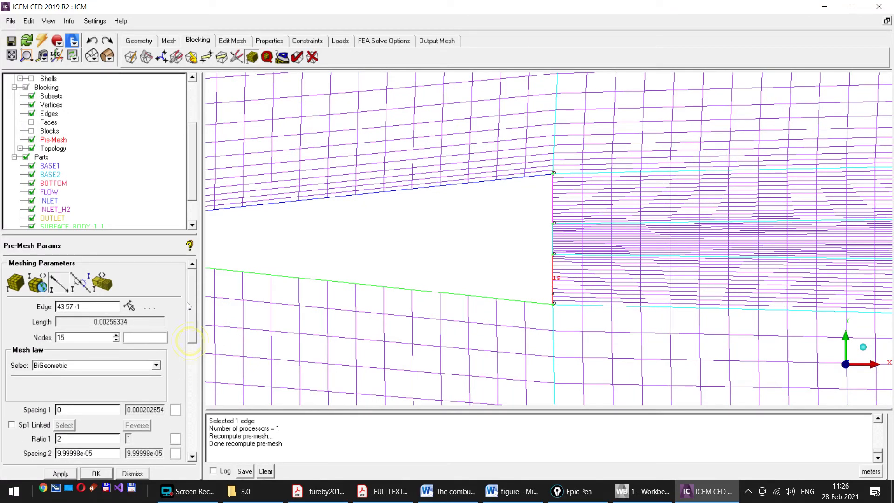
left_click(129, 307)
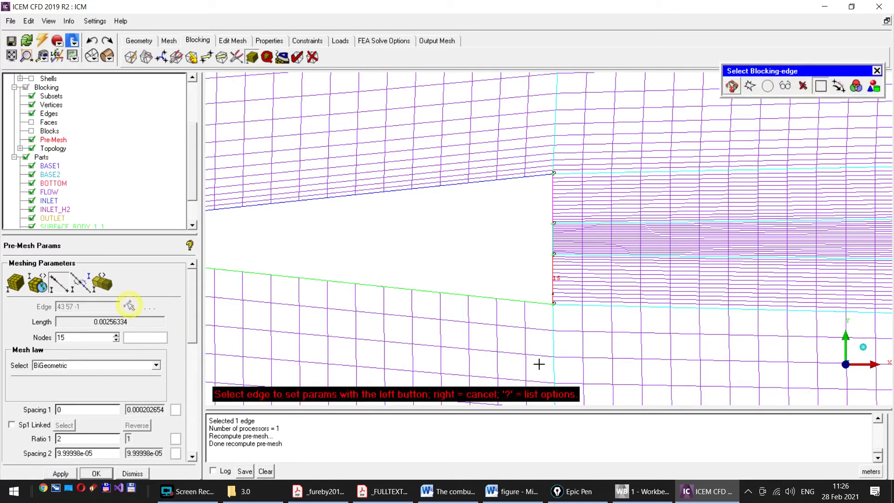
left_click(554, 343)
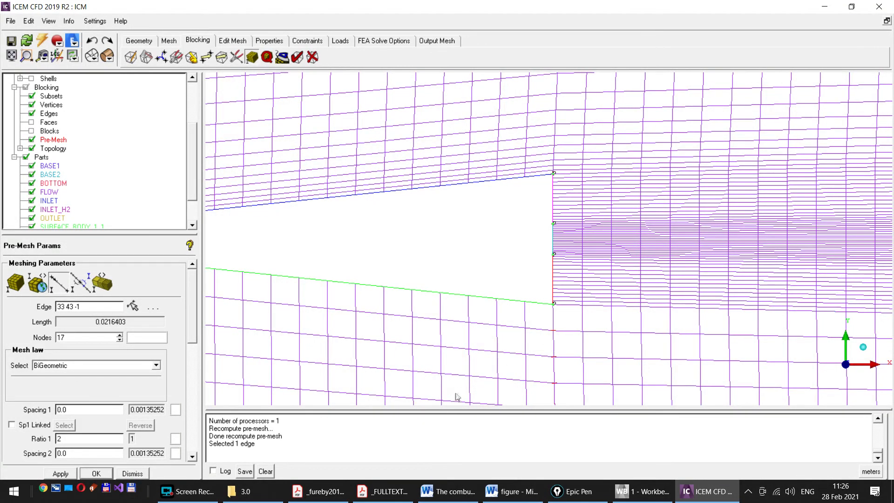
Step: Set Spacing 2 of the vertical edge below the wedge's base to 0.0002
left_click_drag(193, 317, 195, 357)
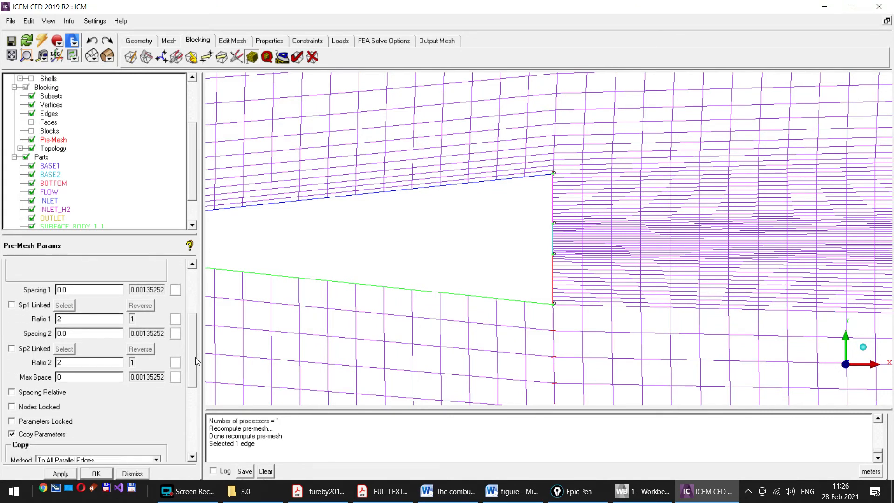
left_click_drag(195, 357, 194, 365)
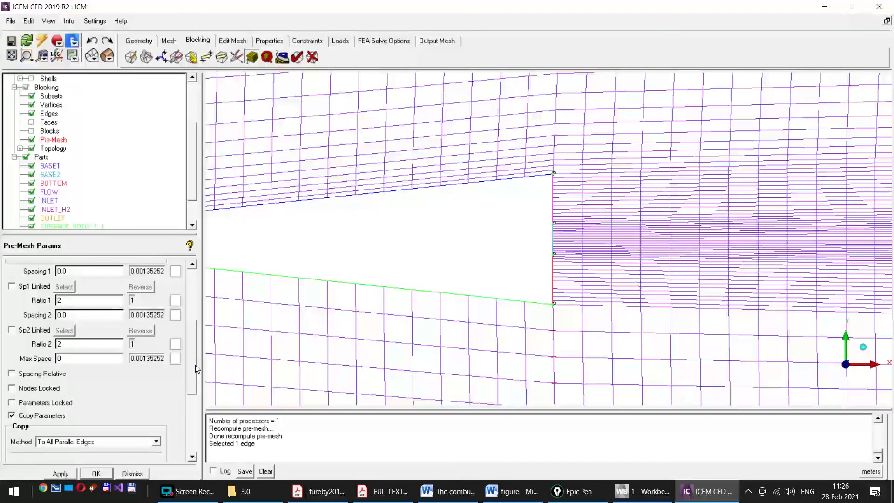
mouse_move(195, 364)
left_mouse_down()
mouse_move(192, 338)
mouse_move(183, 377)
left_mouse_up()
scroll(631, 361, "down", 6)
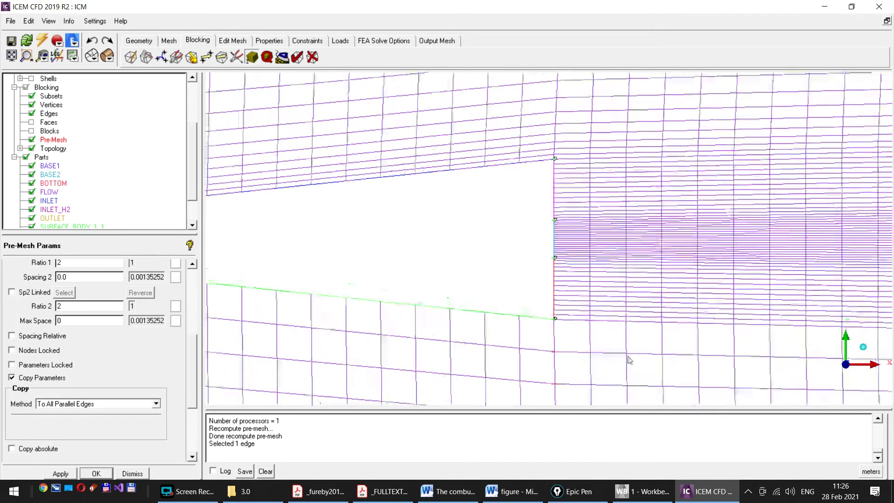
scroll(637, 363, "down", 6)
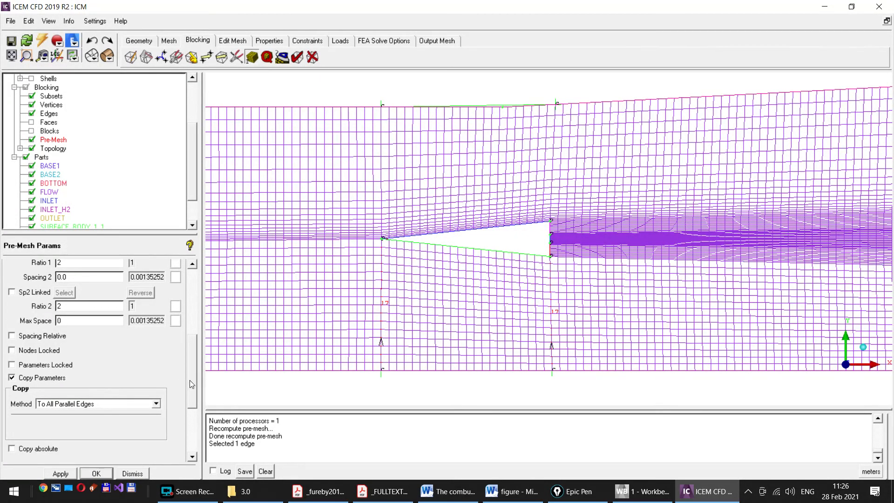
mouse_move(190, 380)
left_mouse_down()
mouse_move(192, 348)
mouse_move(195, 364)
left_mouse_up()
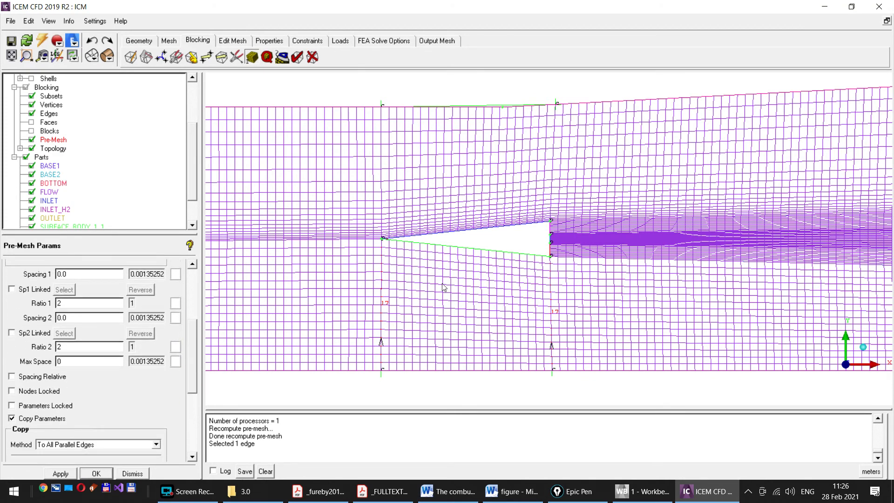
scroll(557, 297, "up", 3)
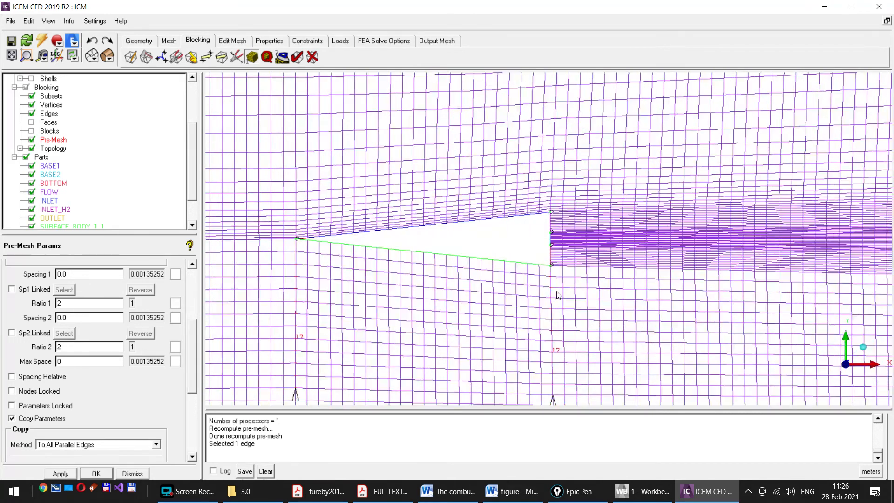
scroll(558, 296, "up", 2)
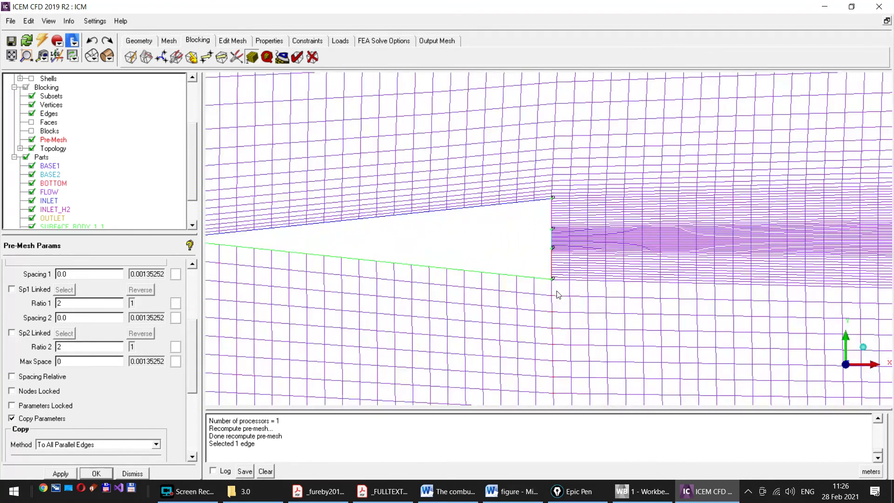
left_click(67, 318)
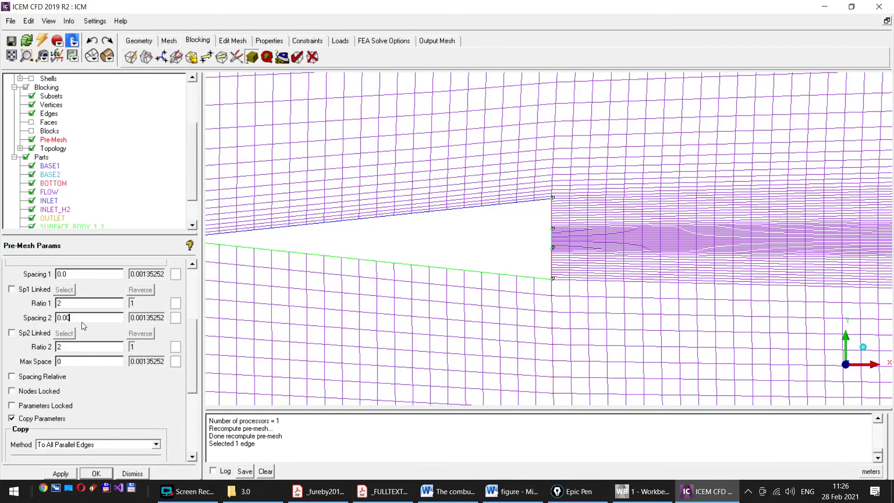
type("2")
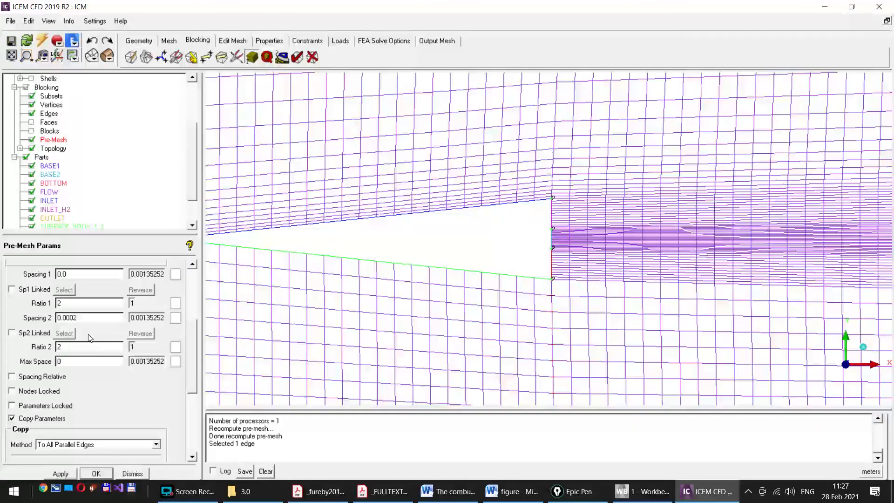
Step: Set Ratio 2 of the vertical edge below the base to 1.2 and apply the parameters
double_click(59, 347)
type("1")
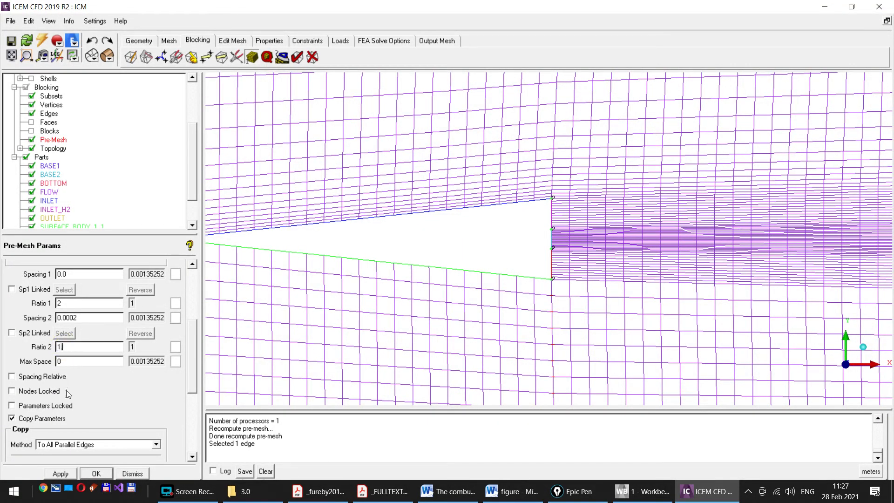
type(".2")
left_click(60, 474)
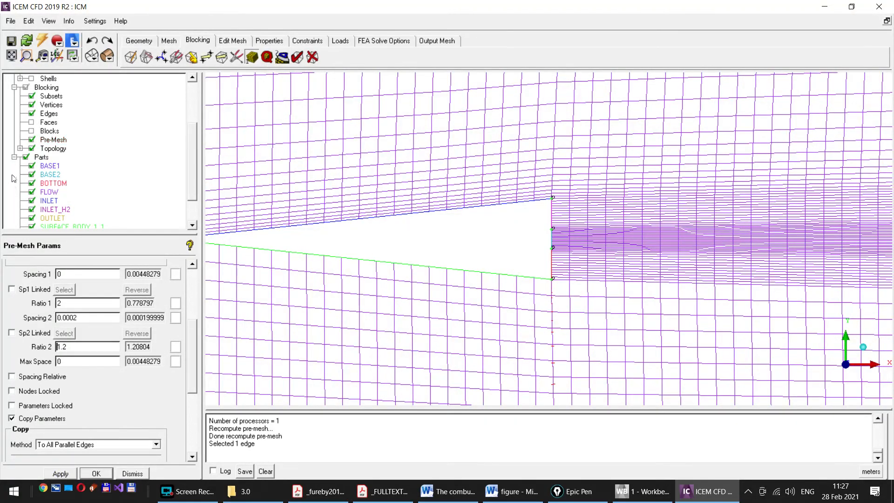
Step: Recompute the pre-mesh with the new spacing and ratio of the edge below the wedge
left_click(32, 140)
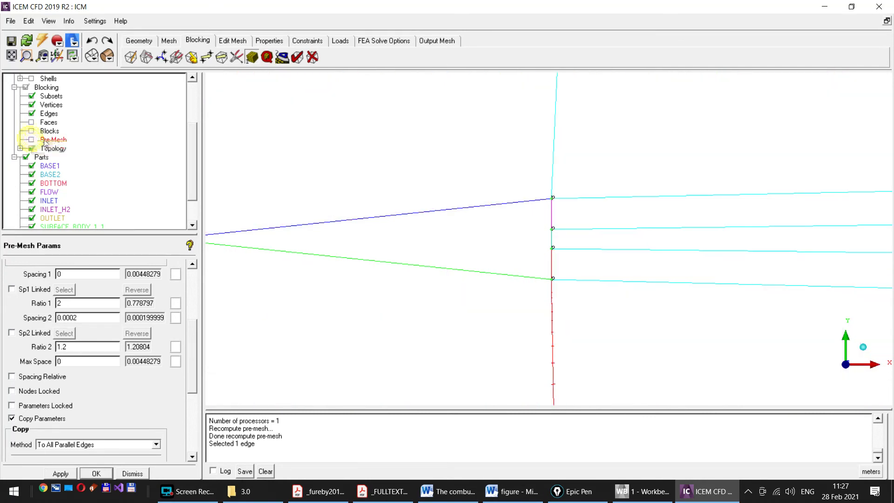
left_click(32, 139)
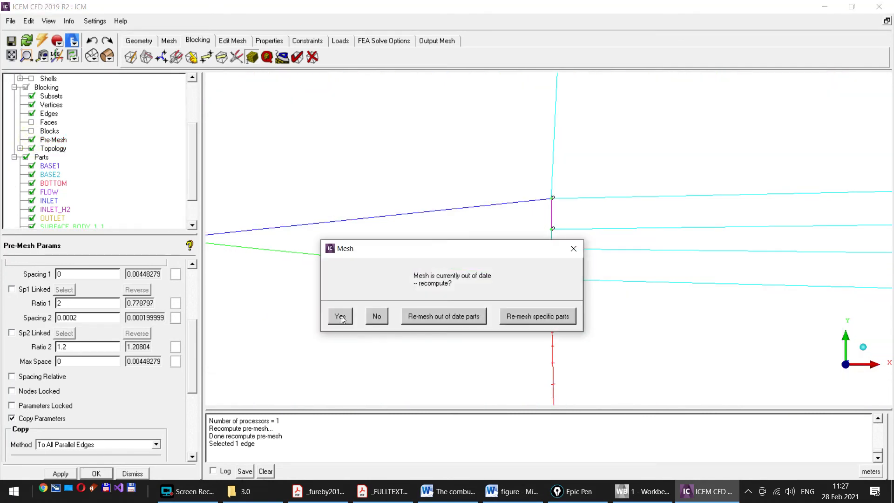
left_click(340, 317)
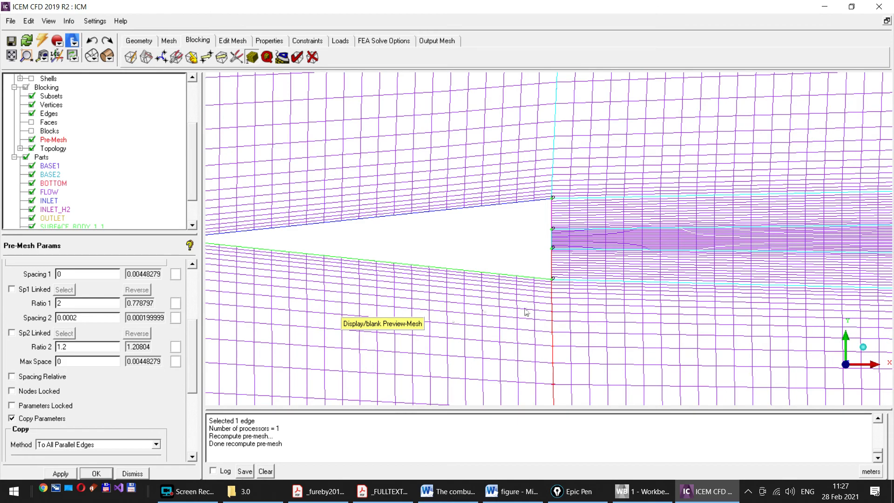
Step: Examine the recomputed mesh around the wedge's lower wall, behind its base and across the channel
scroll(511, 294, "down", 2)
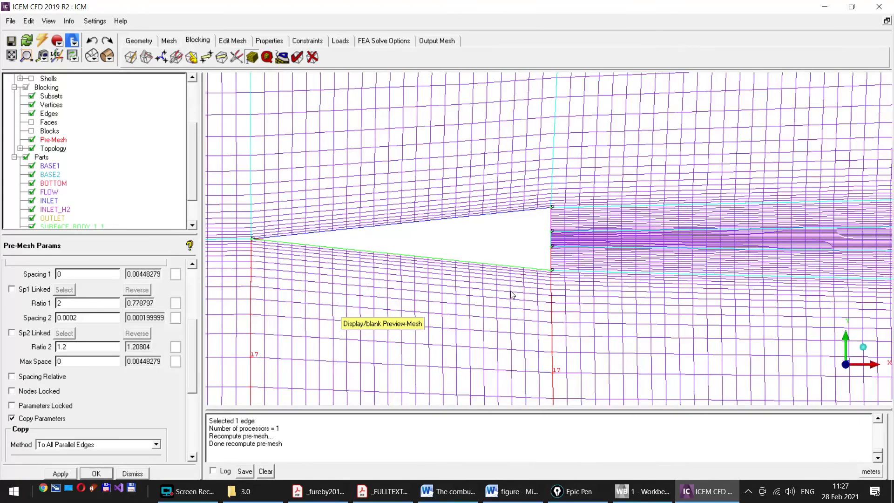
scroll(512, 294, "down", 5)
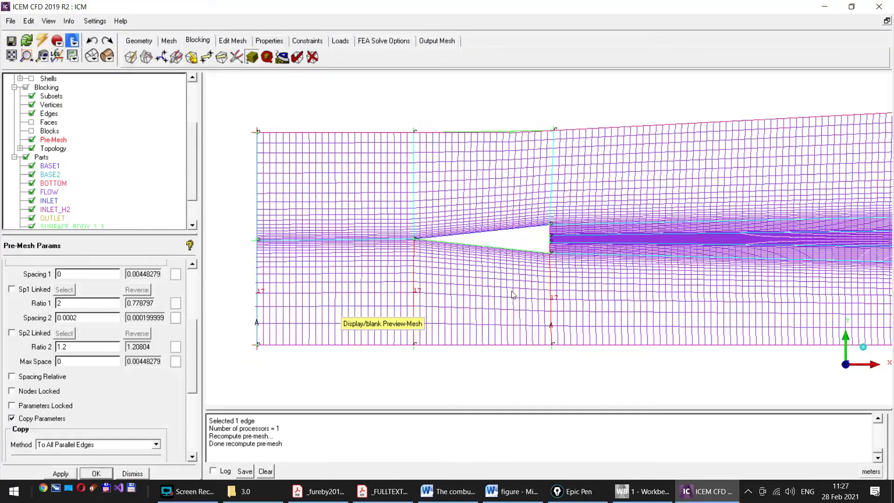
scroll(511, 294, "up", 2)
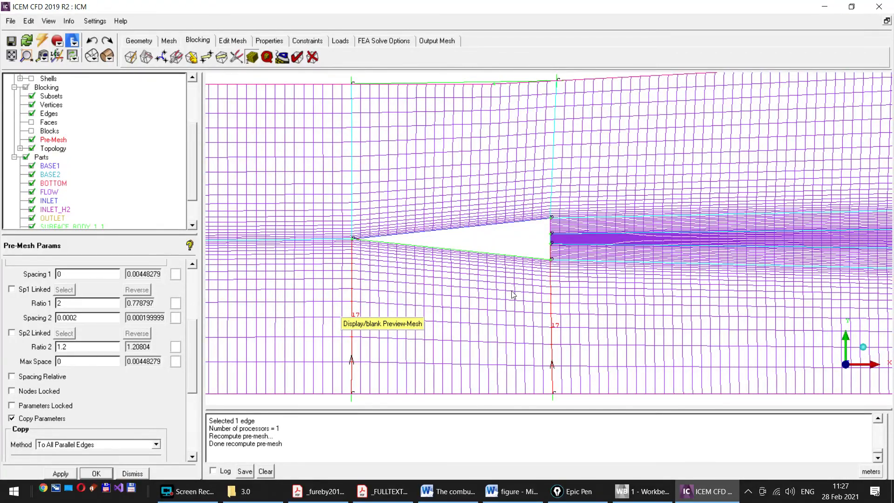
scroll(512, 295, "up", 5)
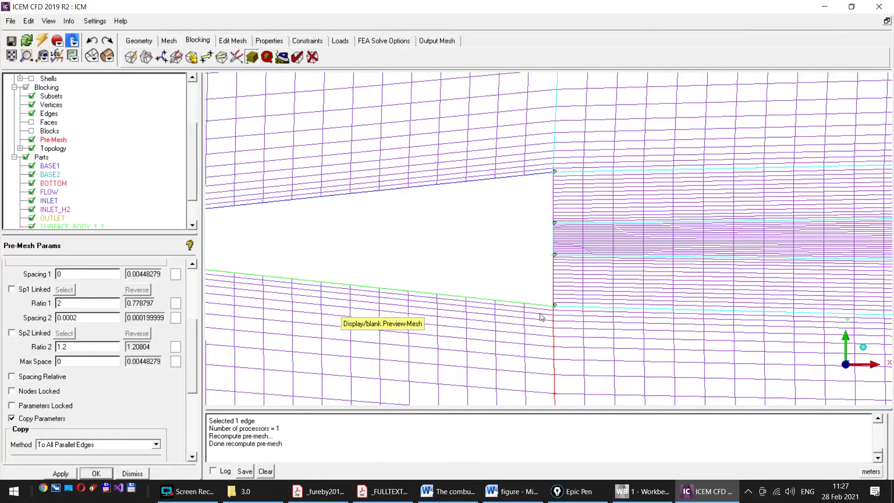
scroll(542, 316, "up", 2)
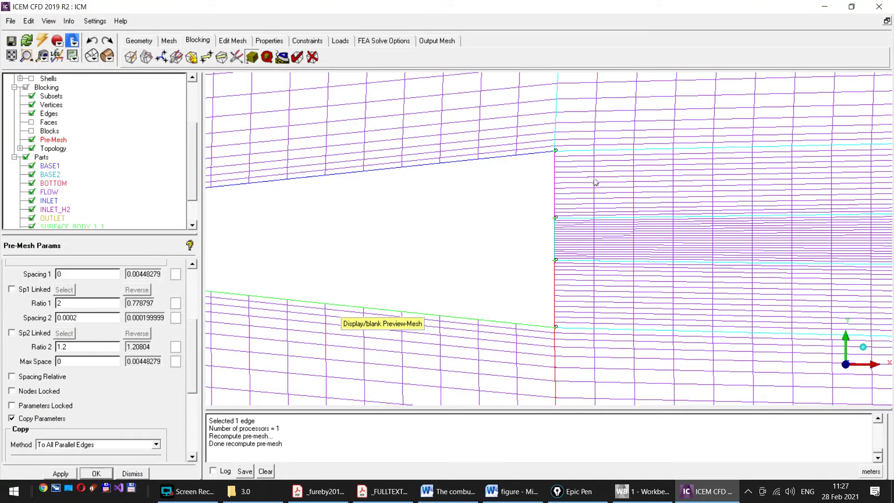
scroll(565, 284, "up", 3)
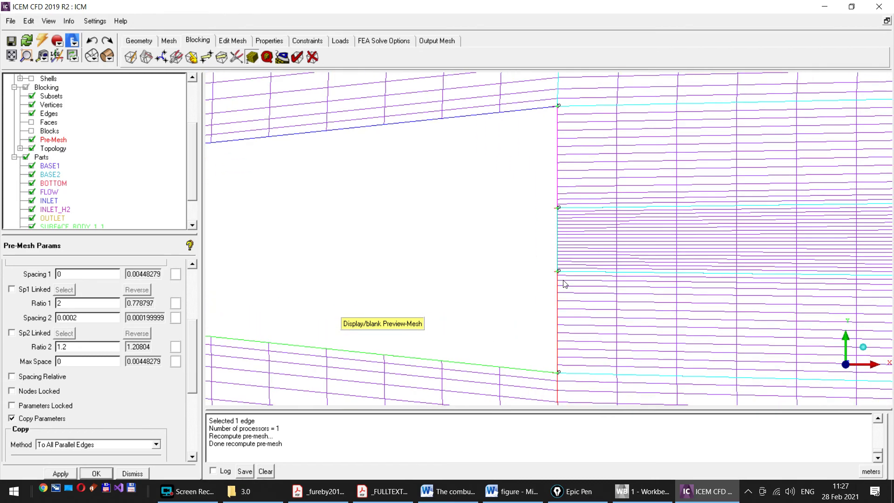
scroll(565, 284, "down", 5)
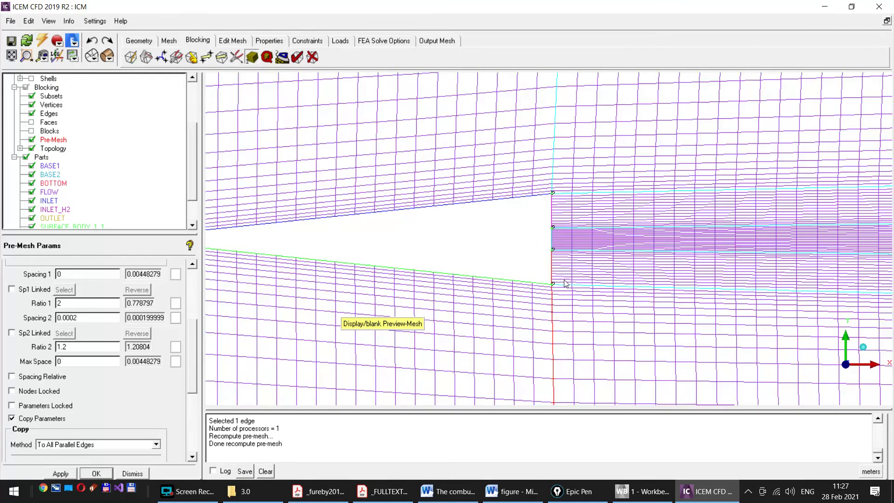
scroll(565, 284, "down", 3)
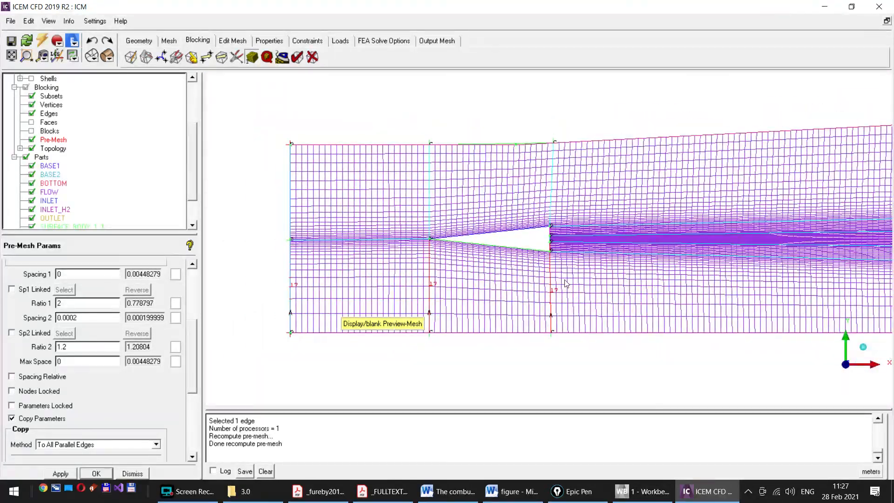
scroll(565, 284, "up", 5)
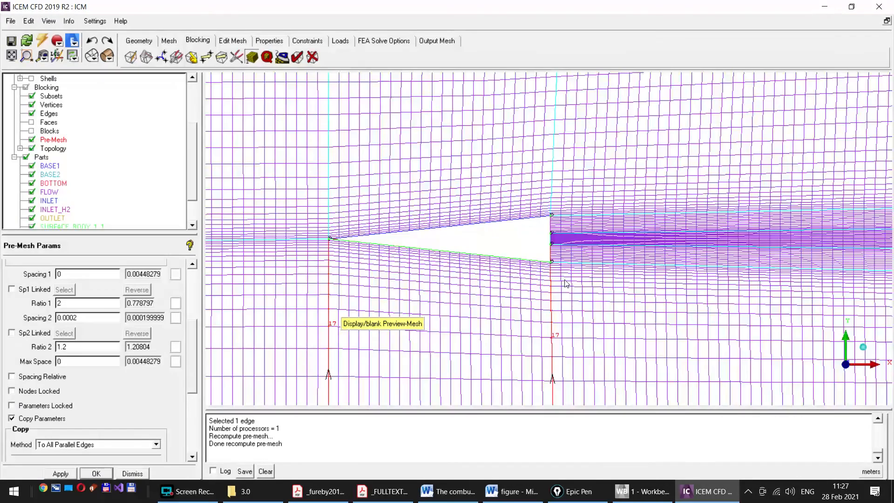
scroll(565, 284, "up", 2)
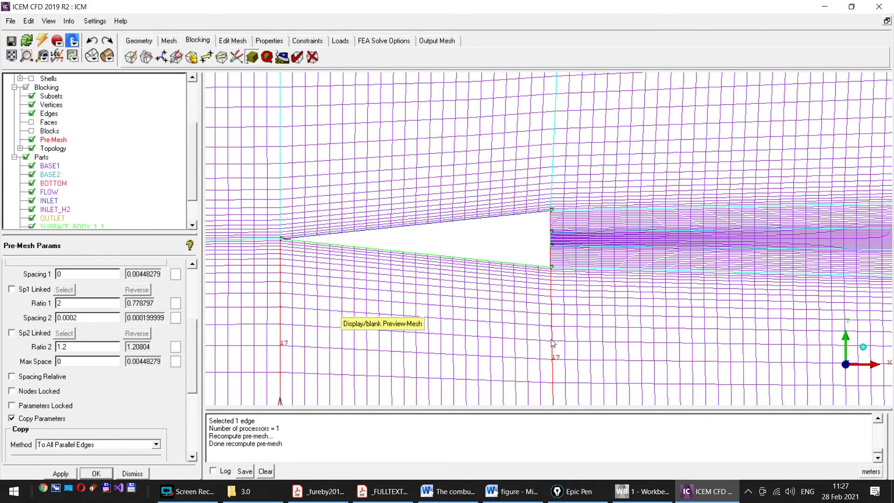
scroll(553, 344, "down", 5)
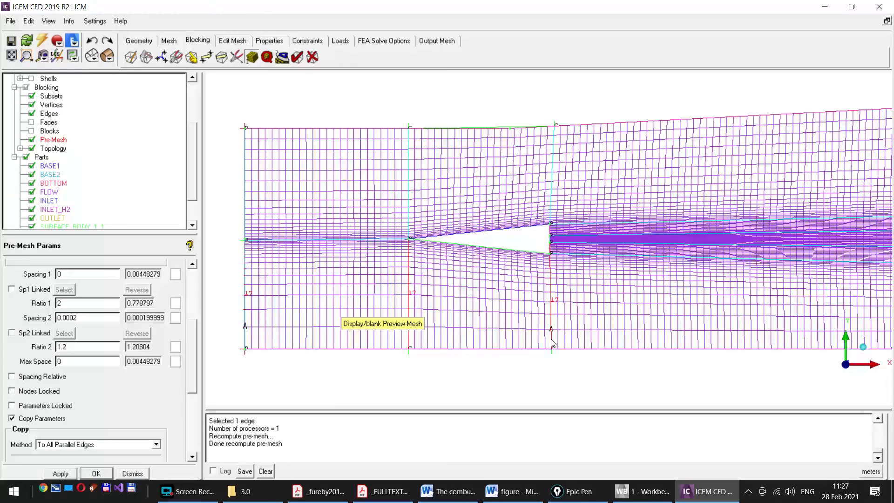
scroll(553, 343, "up", 1)
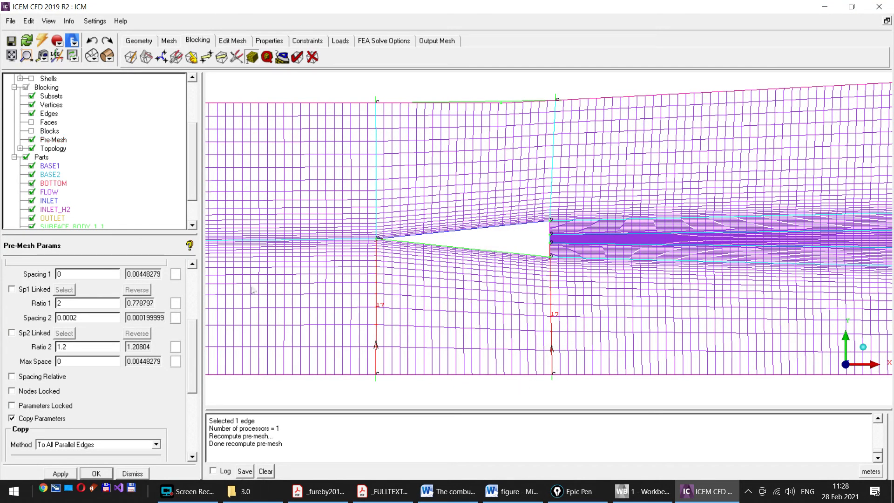
Step: Set Spacing 1 to 0.0002 and Ratio 1 to 1.2 on the channel's bottom edge downstream of the wedge, and apply the parameters
scroll(196, 354, "up", 5)
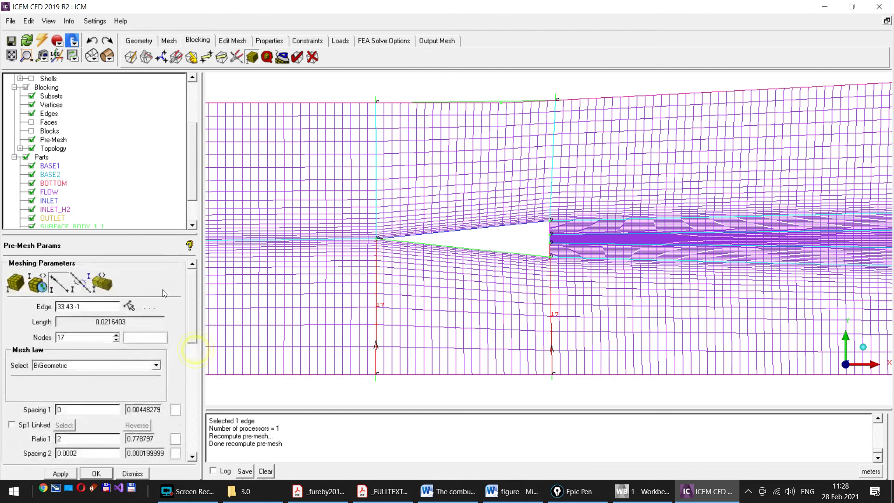
left_click(129, 306)
left_click(597, 375)
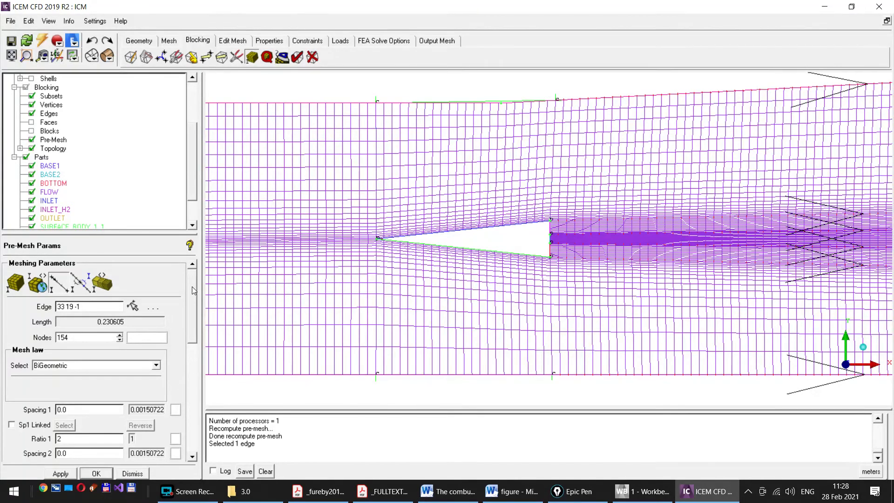
left_click_drag(192, 287, 196, 321)
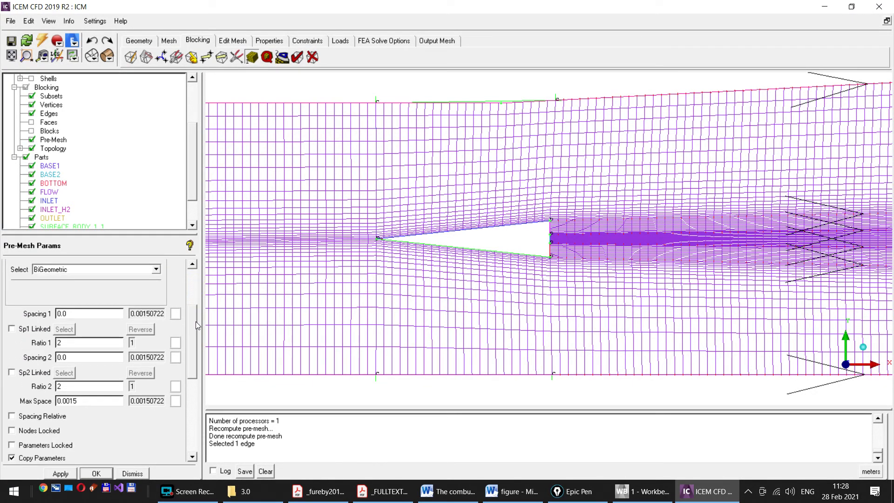
left_click_drag(195, 321, 195, 303)
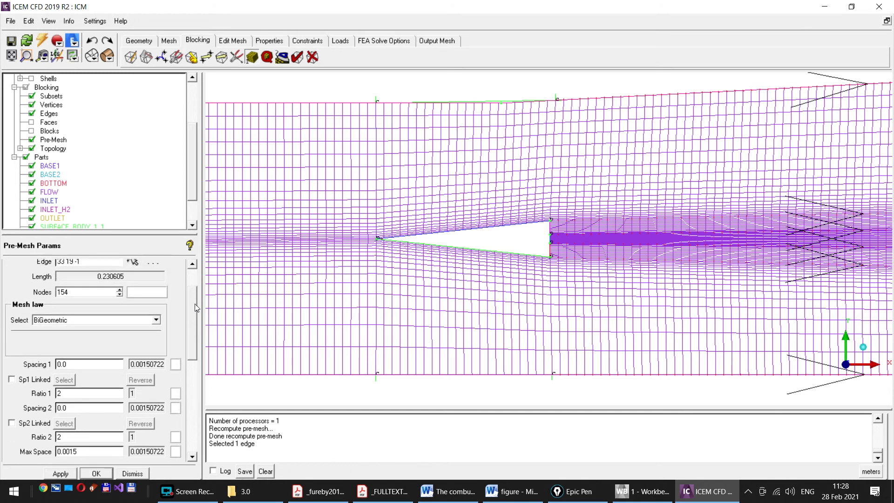
left_click(69, 366)
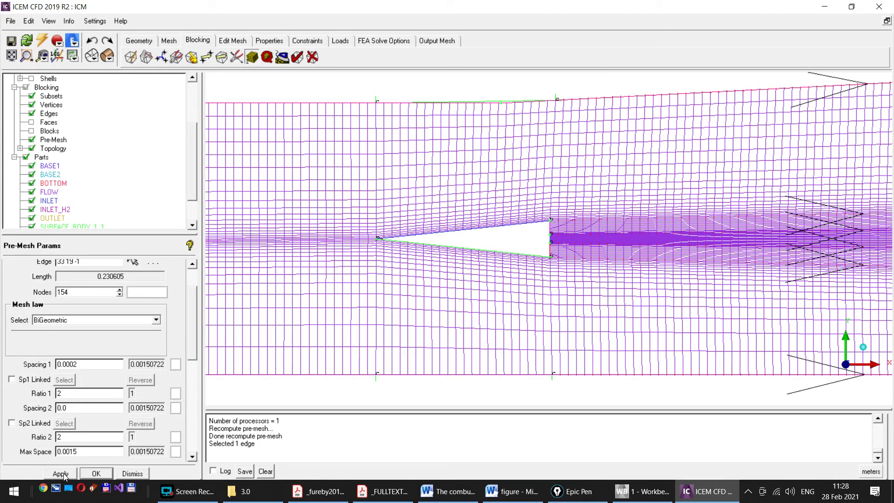
double_click(59, 394)
type("1.2")
left_click(60, 474)
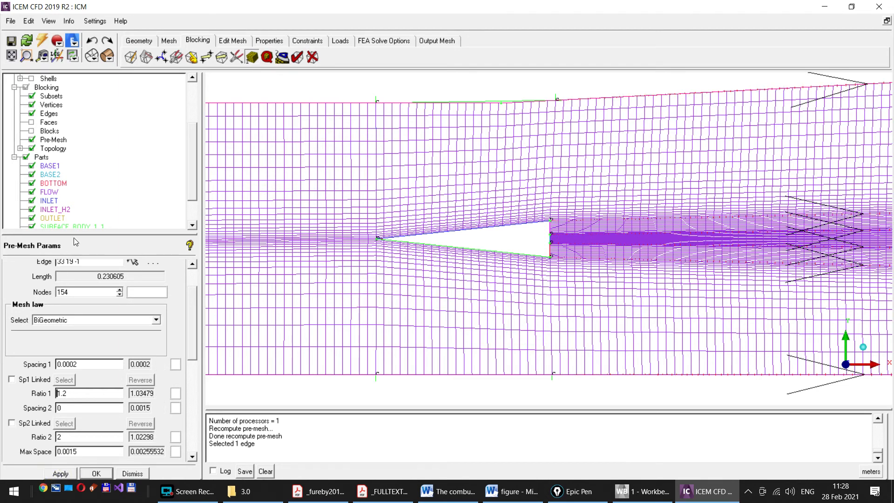
Step: Recompute the pre-mesh with the new spacing and ratio of the downstream bottom edge, and close the pre-mesh parameters
left_click(32, 139)
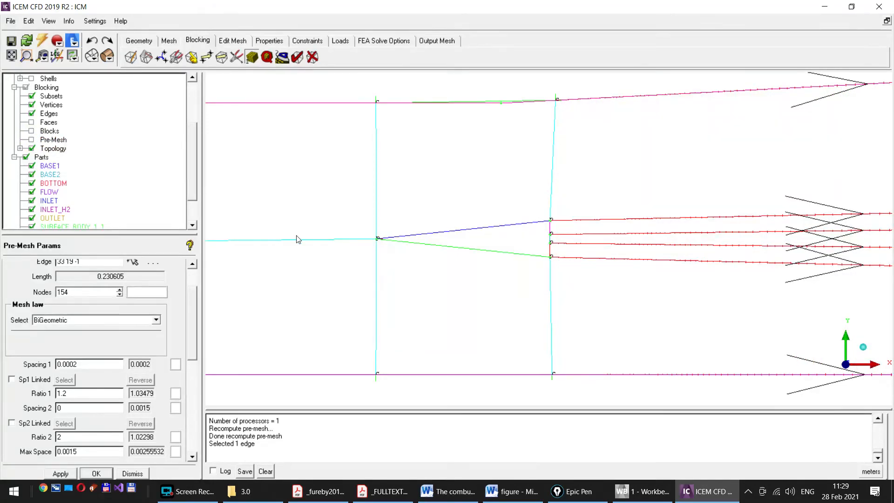
left_click(32, 140)
left_click(340, 317)
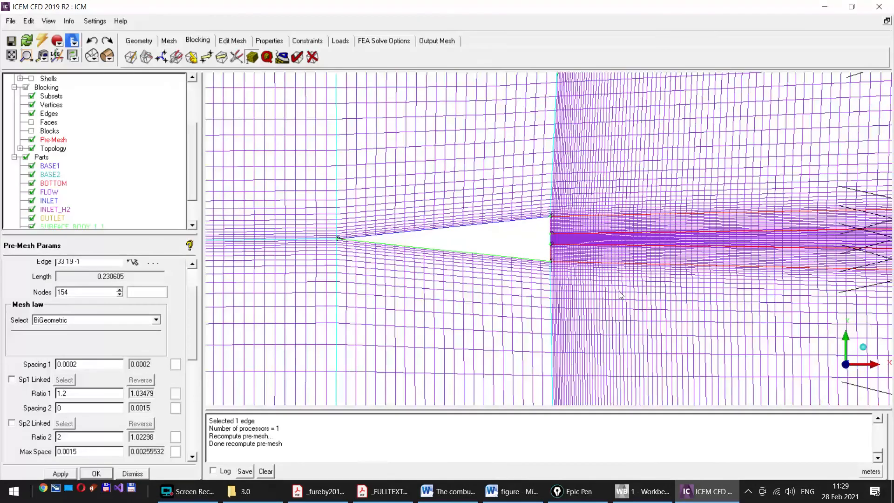
scroll(619, 292, "down", 5)
scroll(623, 301, "down", 2)
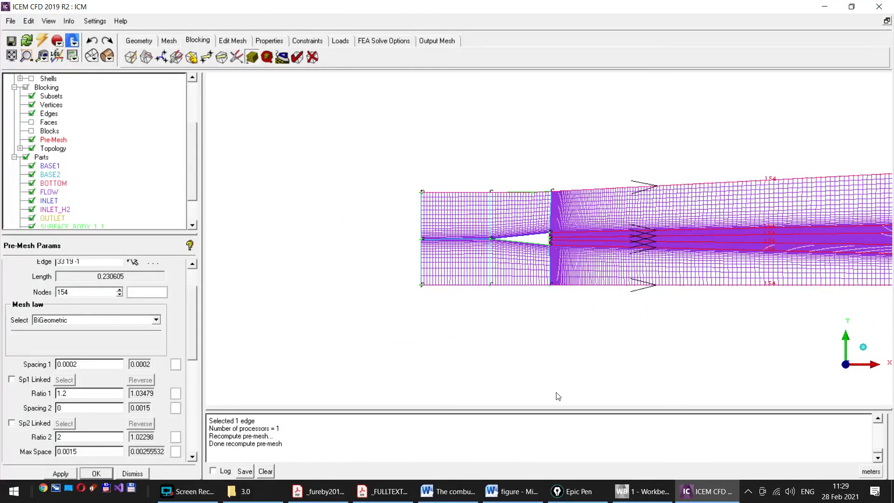
left_click(132, 473)
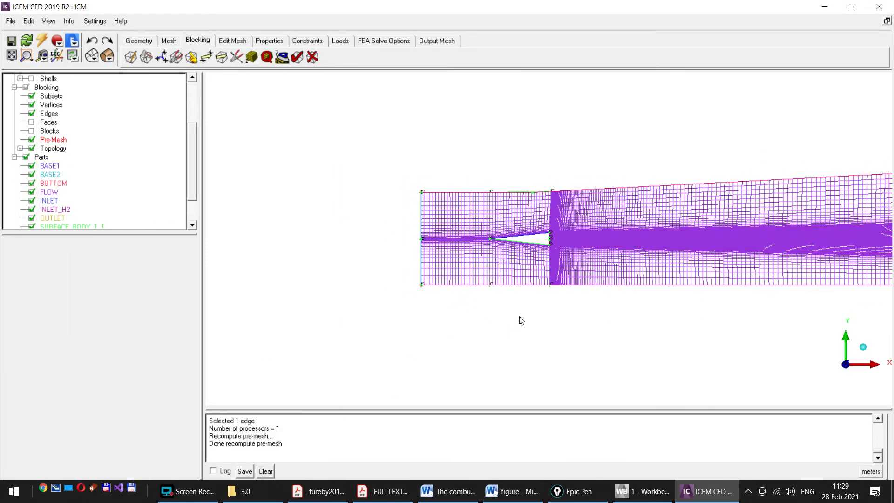
Step: Examine the recomputed mesh behind the wedge's base and the grid lines around the inner block vertices at the outlet
scroll(521, 320, "up", 5)
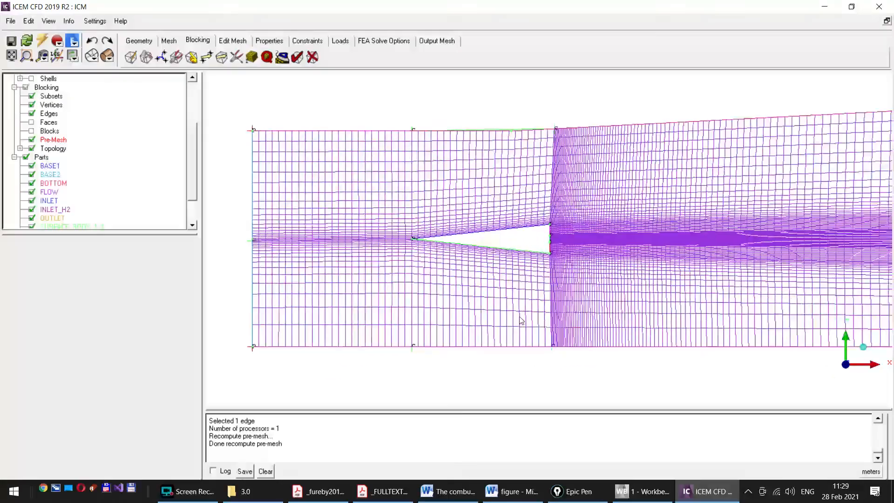
scroll(521, 321, "up", 5)
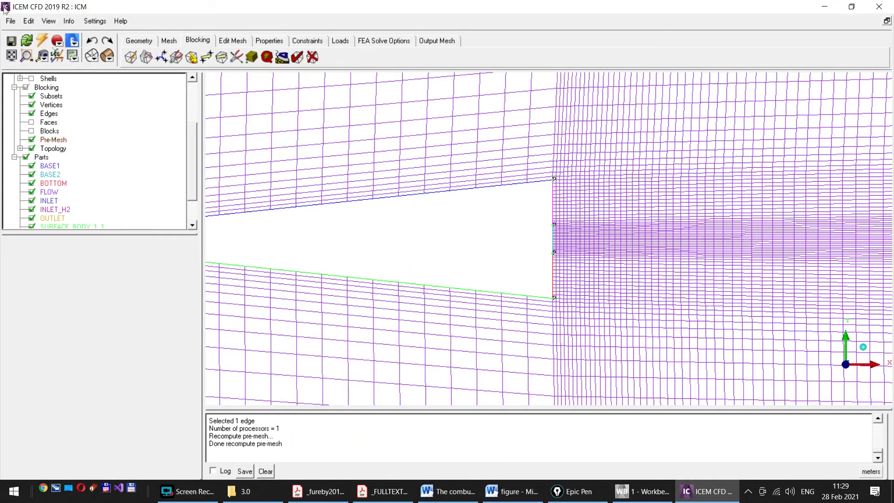
left_click(11, 56)
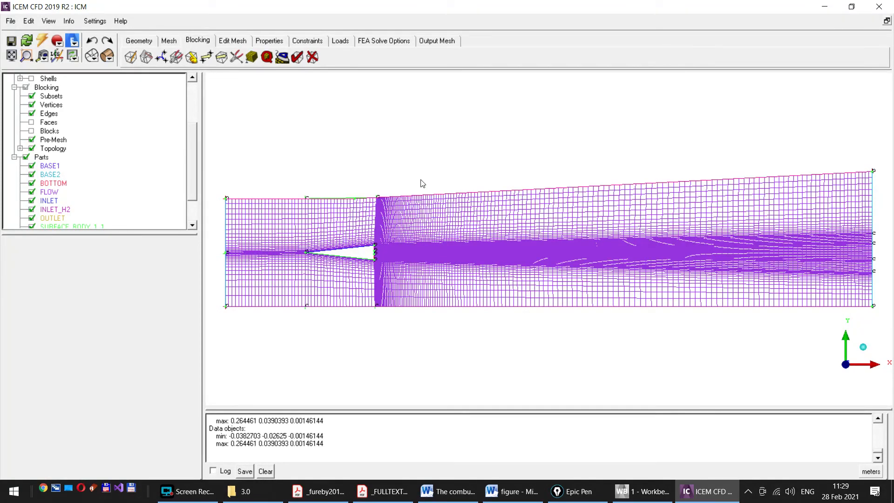
left_click(26, 56)
left_click_drag(847, 160, 883, 318)
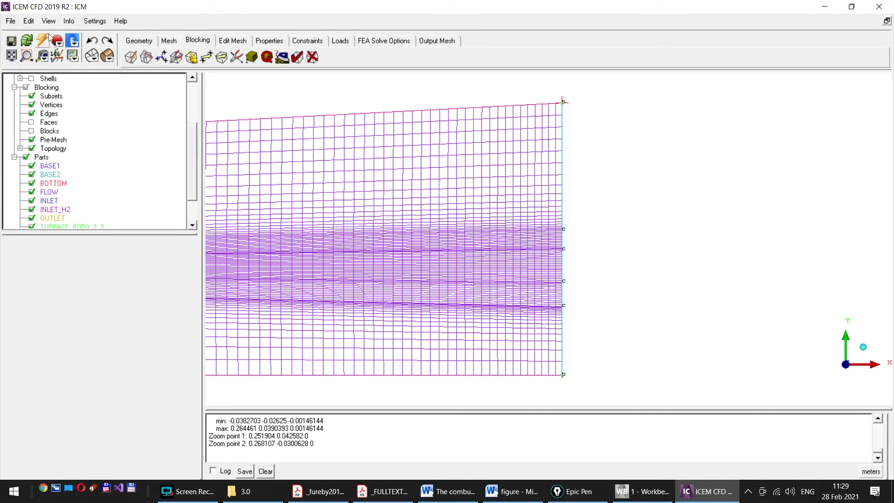
left_click(26, 56)
left_click_drag(545, 218, 575, 272)
scroll(593, 244, "down", 4)
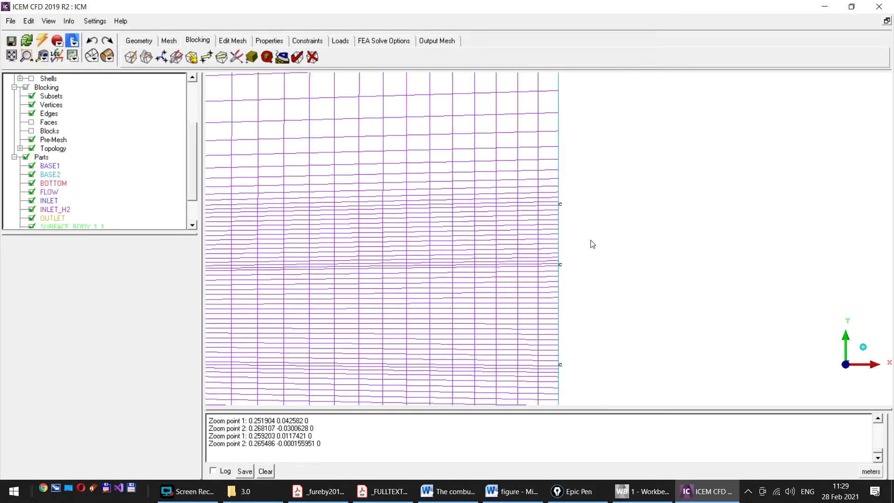
scroll(593, 245, "down", 4)
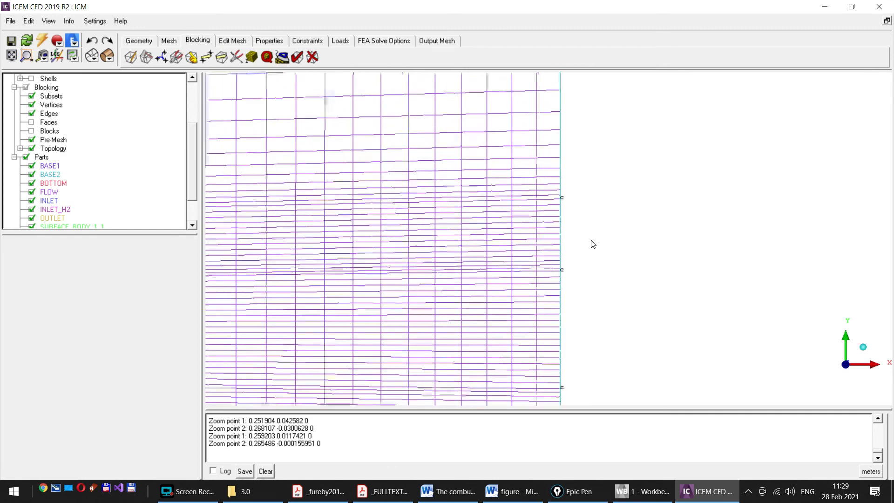
scroll(593, 245, "down", 4)
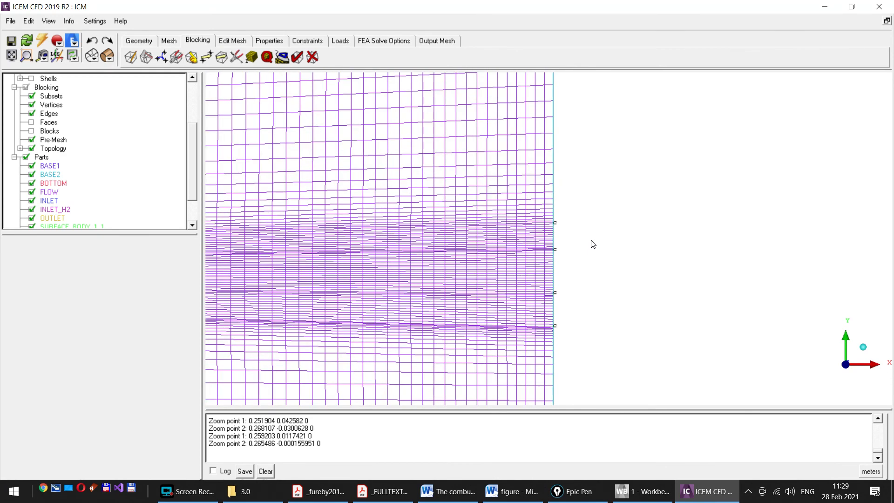
scroll(670, 251, "up", 1)
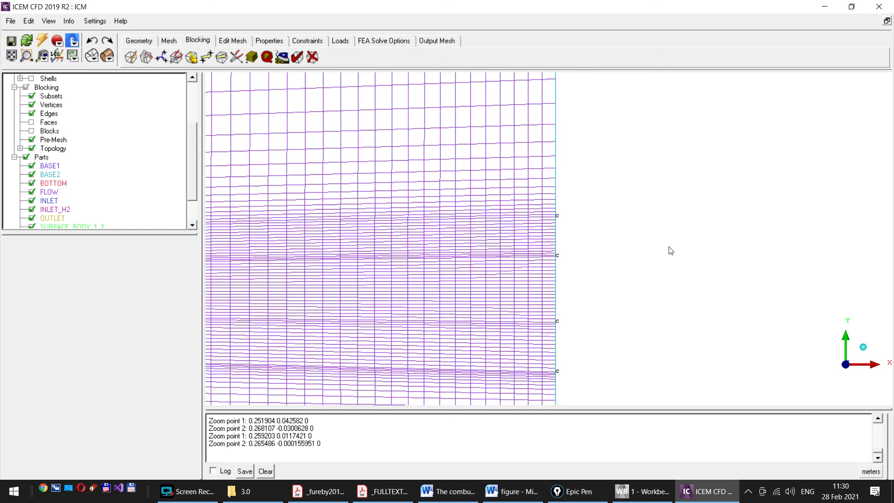
scroll(671, 251, "up", 2)
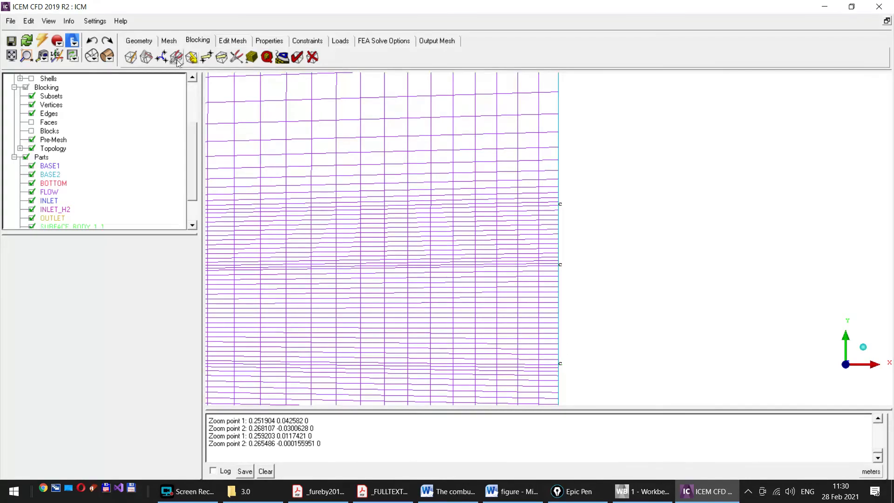
Step: Move the uppermost inner block vertex on the outlet slightly upward with X and Z fixed, and recompute the pre-mesh
left_click(206, 58)
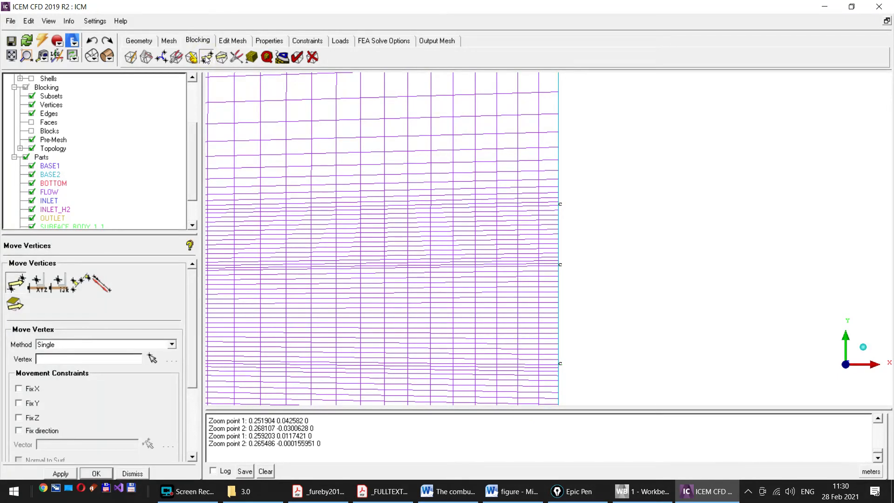
left_click(18, 389)
left_click(18, 418)
left_click(152, 358)
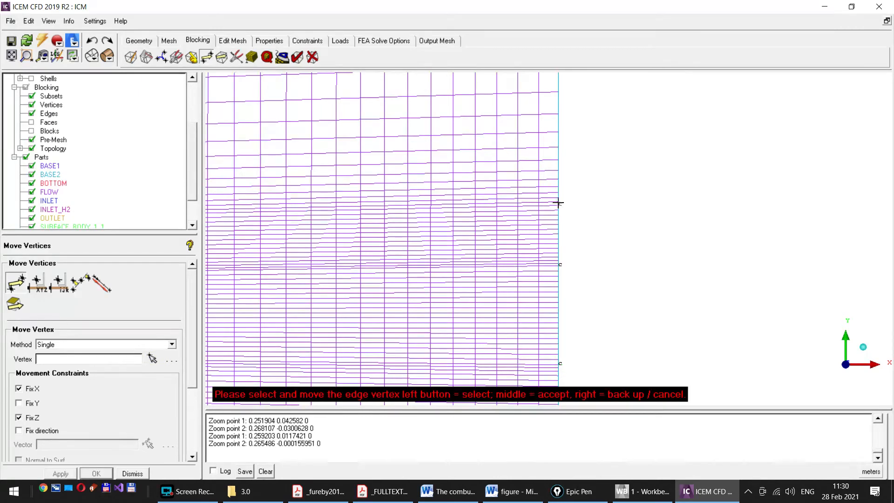
left_click(558, 202)
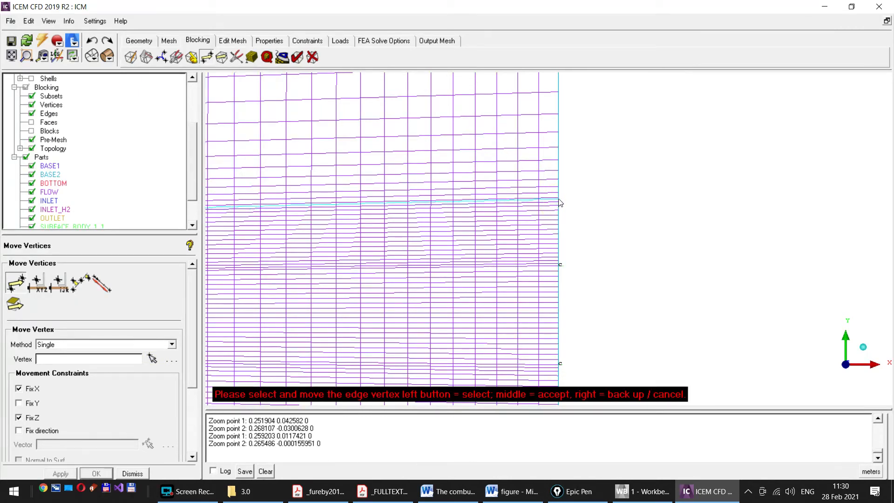
left_click_drag(559, 198, 560, 186)
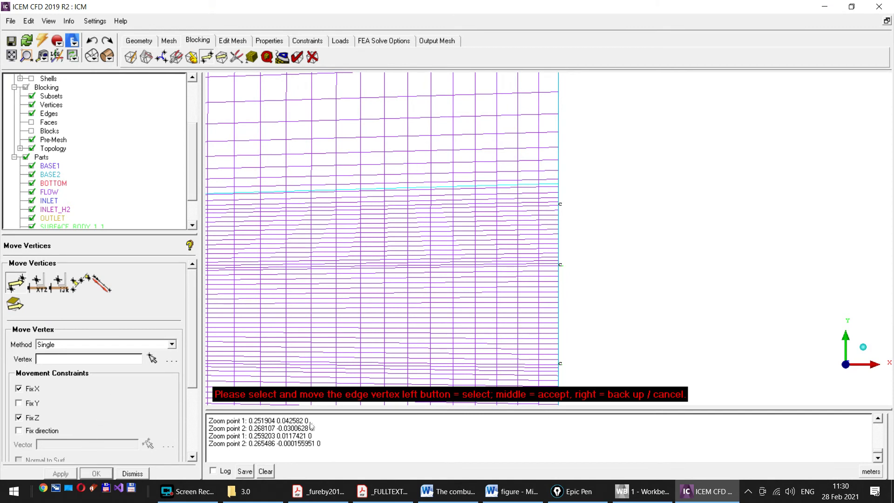
middle_click(591, 283)
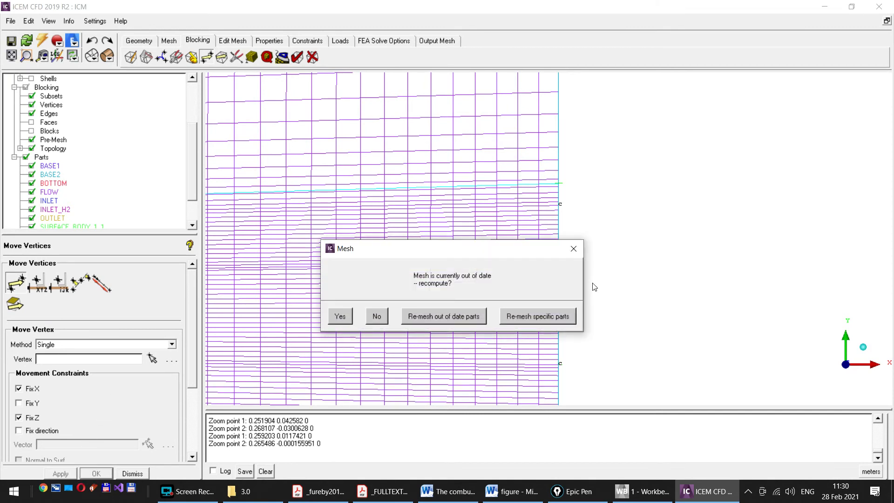
left_click(340, 316)
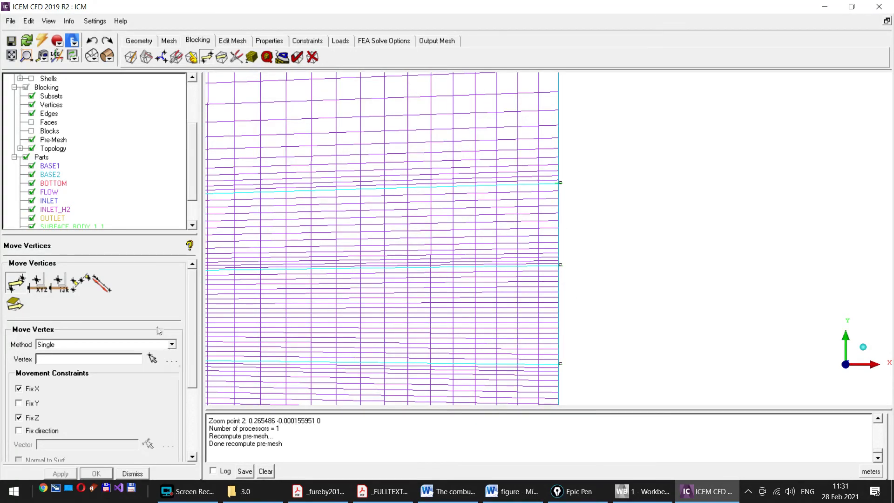
Step: Move the lowest inner block vertex on the outlet slightly downward, recompute the pre-mesh and finish moving vertices
scroll(669, 253, "up", 1)
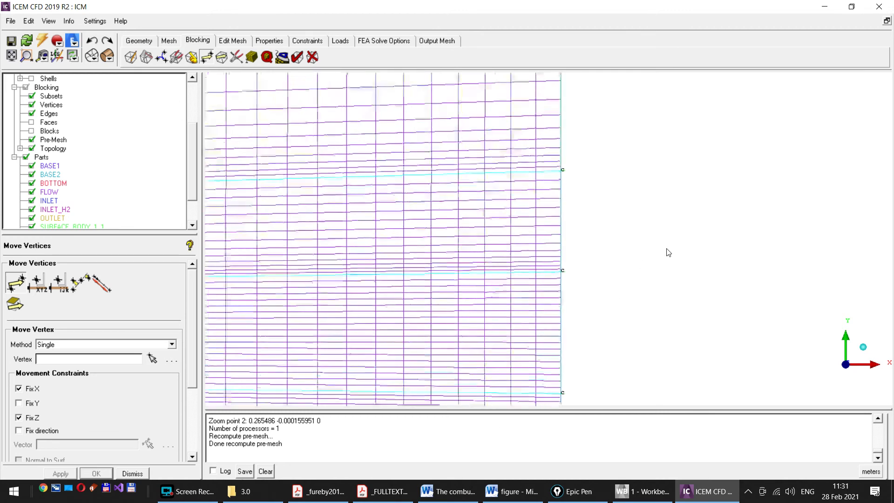
scroll(668, 252, "down", 2)
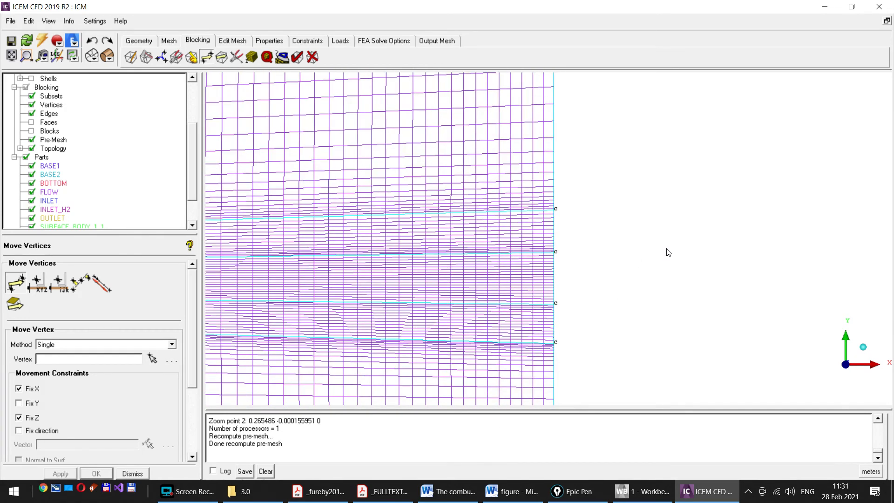
left_click(152, 359)
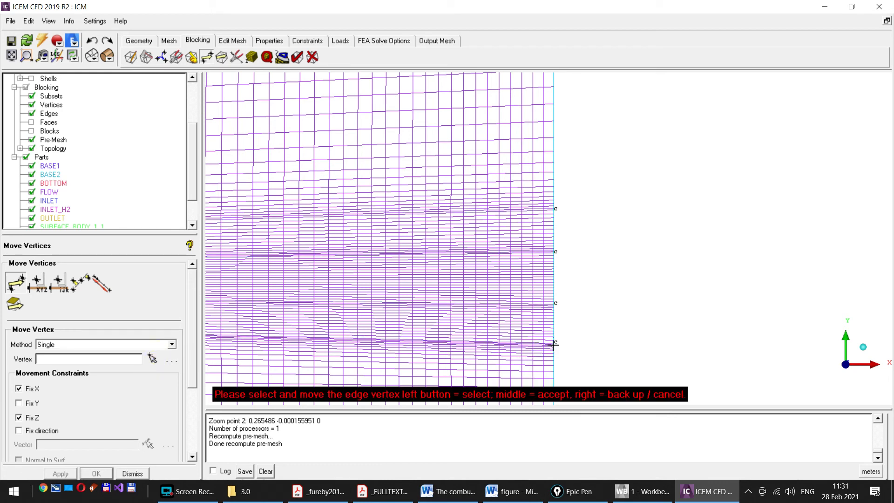
left_click_drag(553, 344, 556, 360)
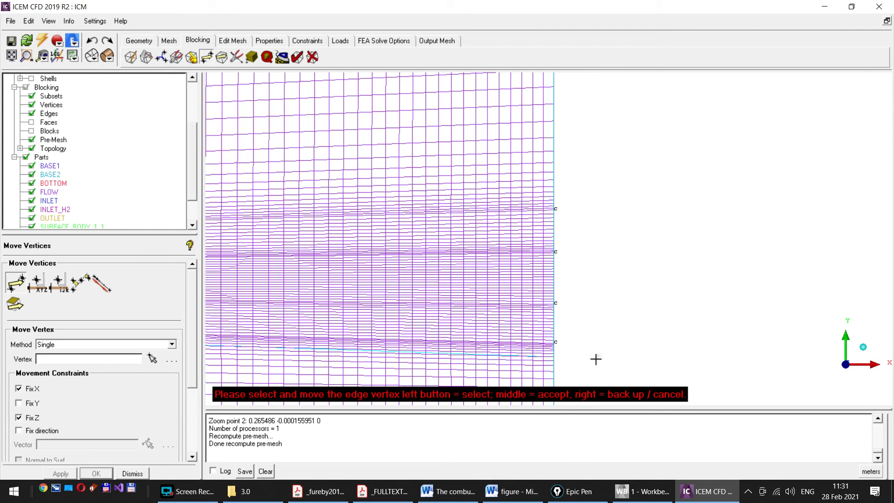
middle_click(656, 303)
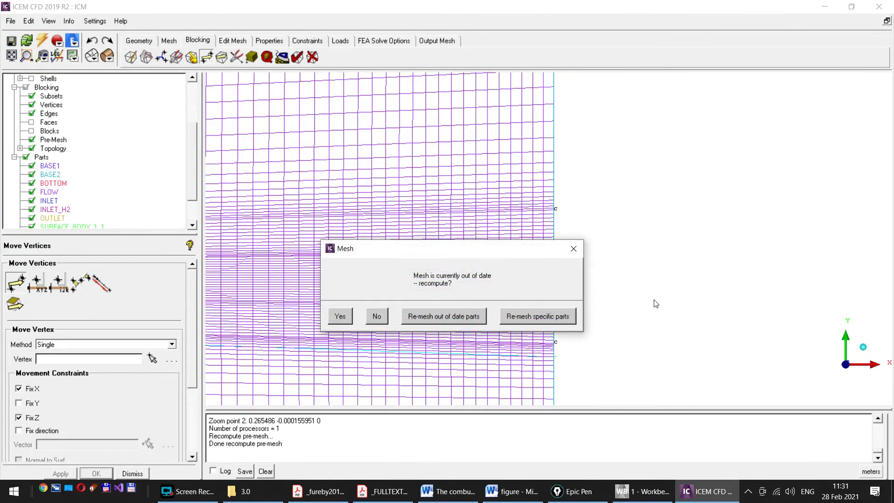
left_click(339, 317)
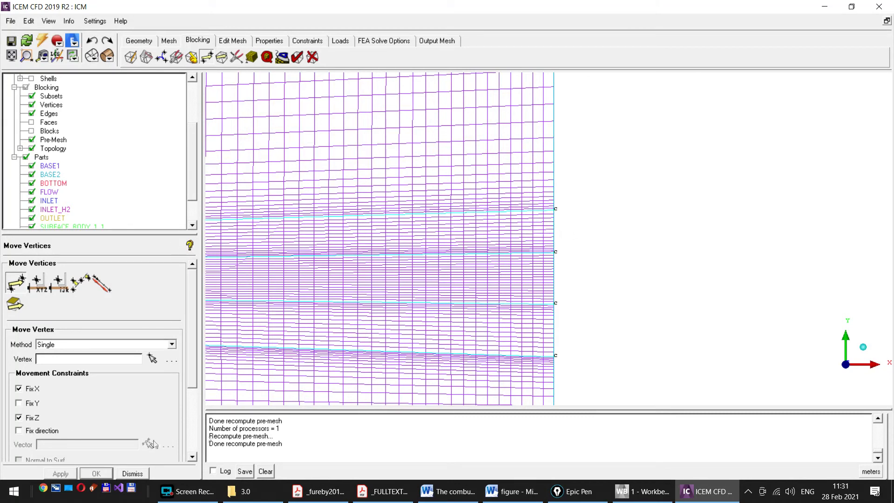
left_click(132, 474)
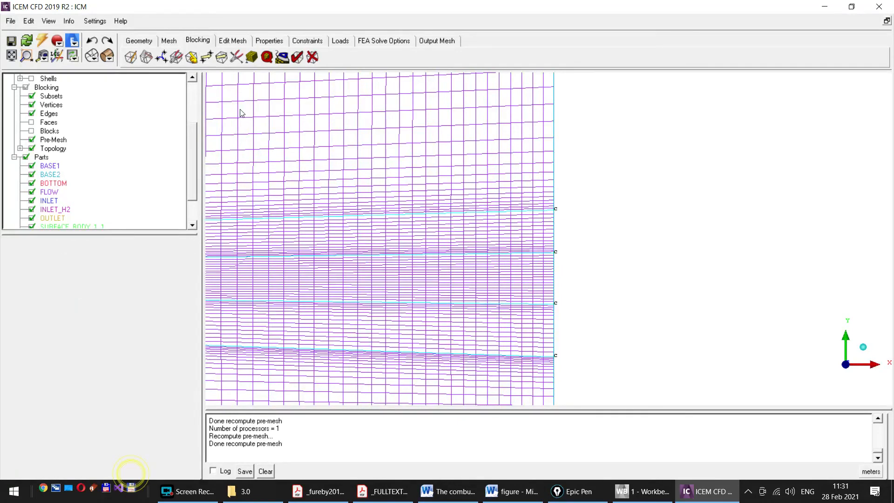
Step: Load the pre-mesh parameters of the outlet edge between the two upper inner vertices and disable Copy Parameters
left_click(251, 57)
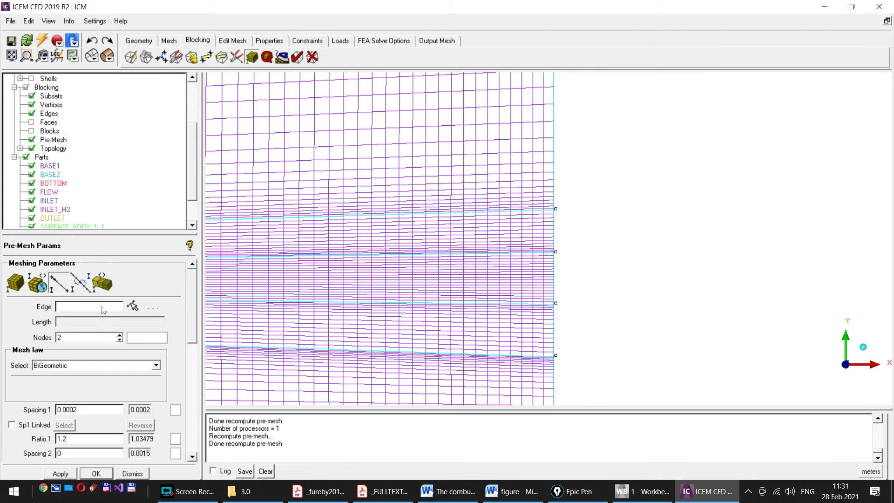
left_click(133, 307)
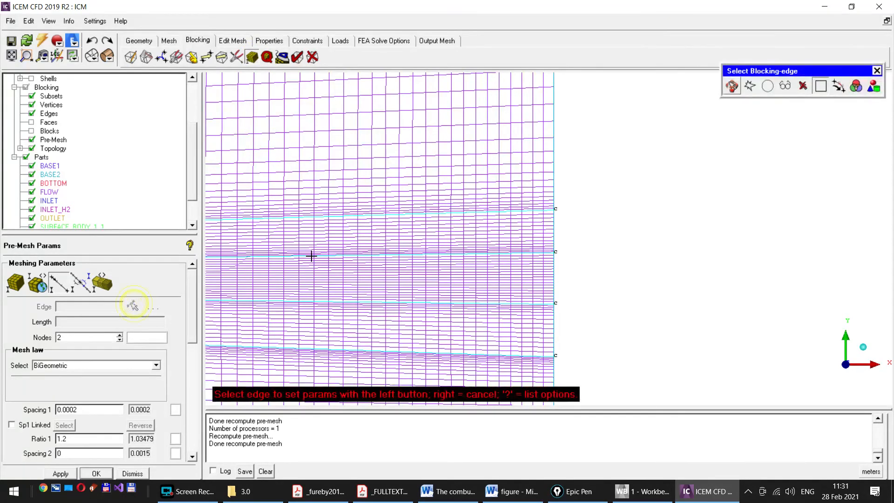
left_click(553, 229)
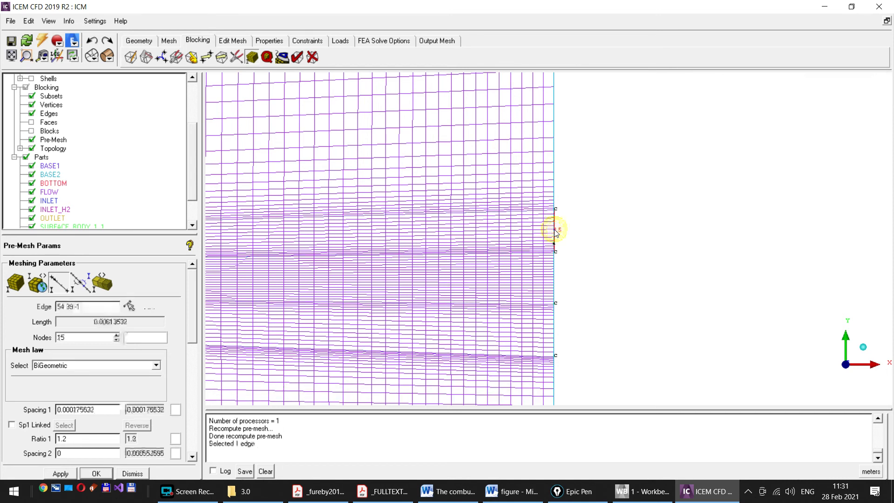
left_click_drag(194, 323, 190, 403)
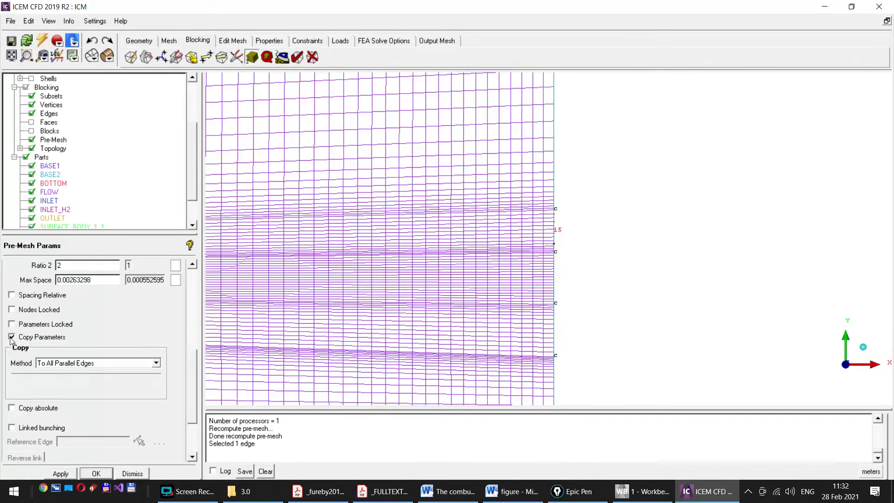
left_click(11, 338)
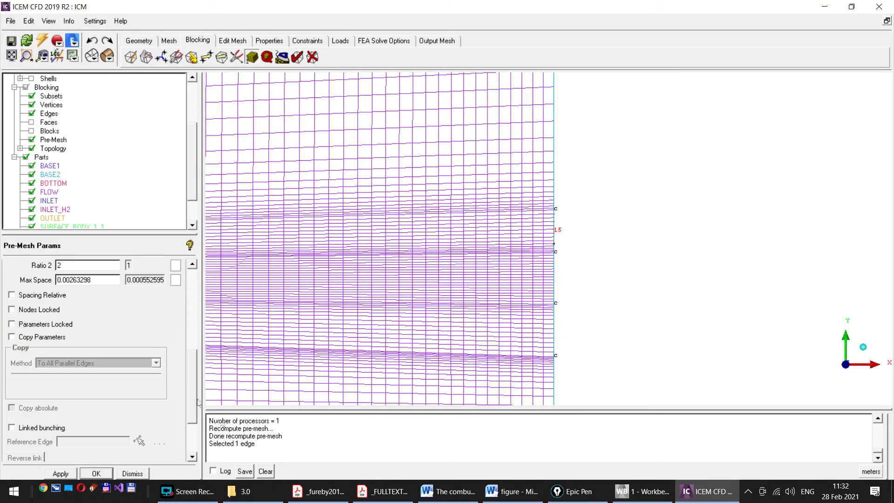
Step: Set Spacing 1, Ratio 1 and Max Space to 0 on the outlet edge between the two upper inner vertices and apply
left_click_drag(195, 392, 192, 355)
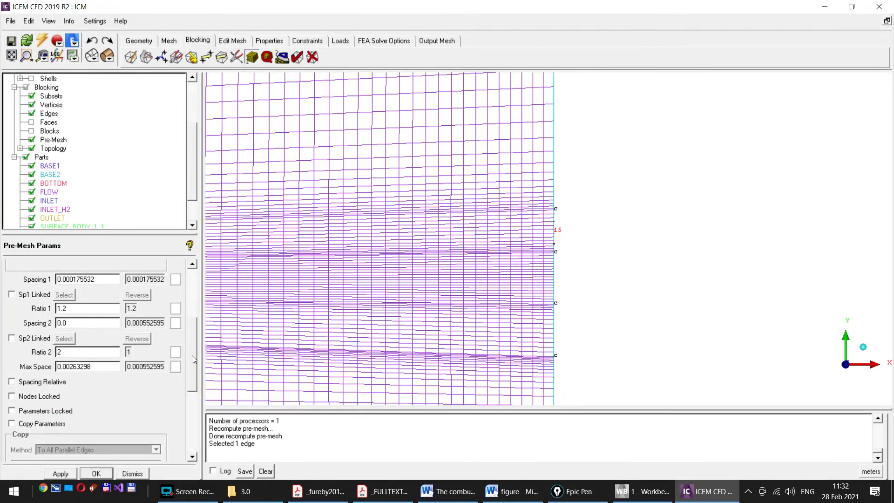
scroll(192, 356, "up", 3)
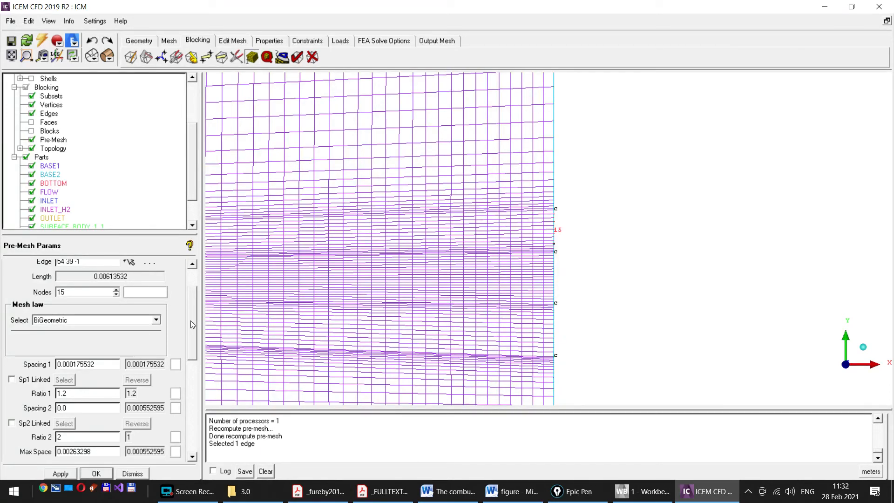
left_click_drag(191, 320, 191, 333)
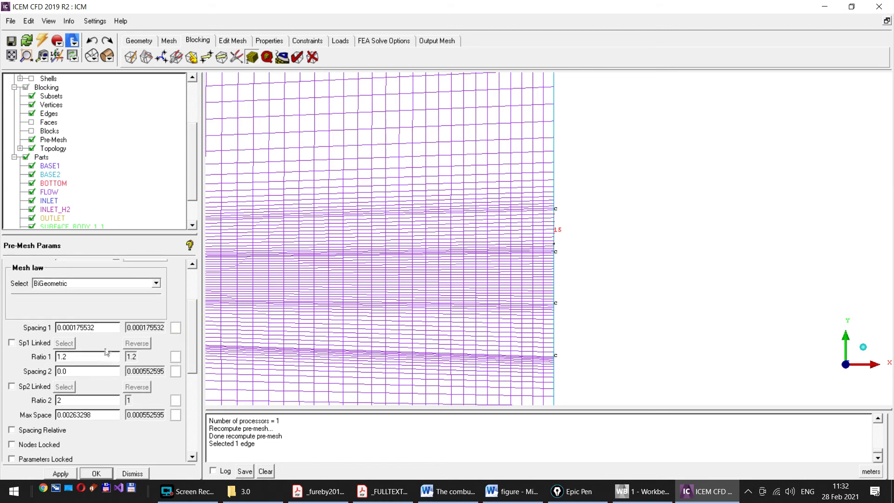
left_click_drag(103, 330, 49, 328)
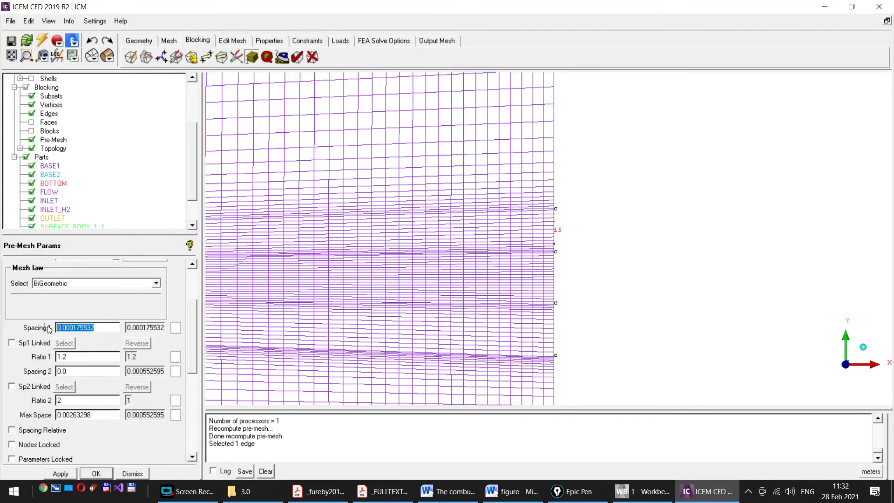
type("0")
left_click_drag(73, 358, 61, 359)
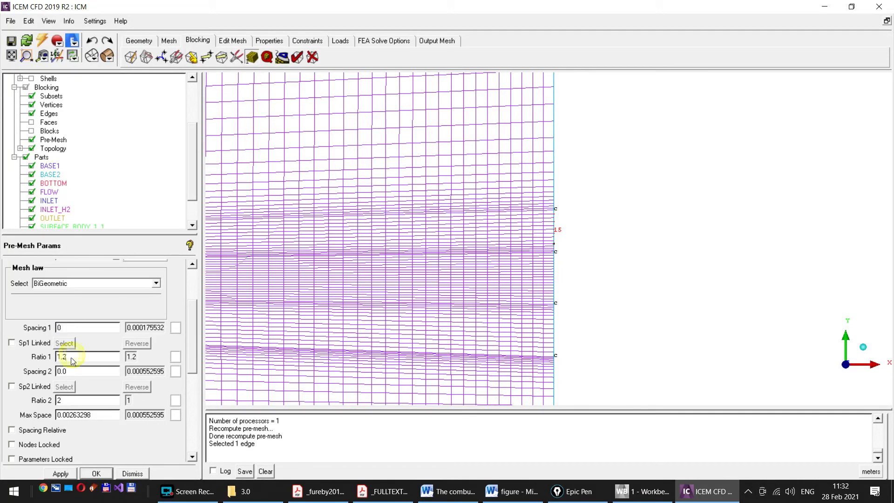
type("0")
left_click_drag(96, 415, 55, 415)
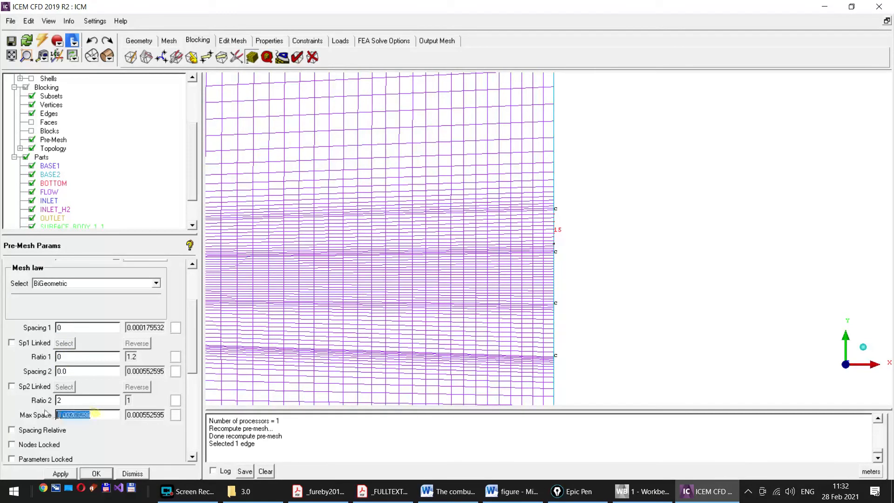
type("0")
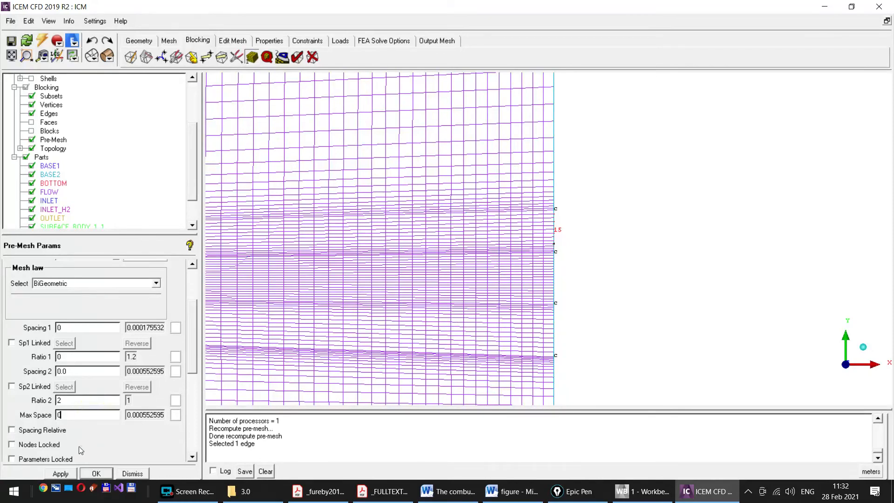
left_click(52, 473)
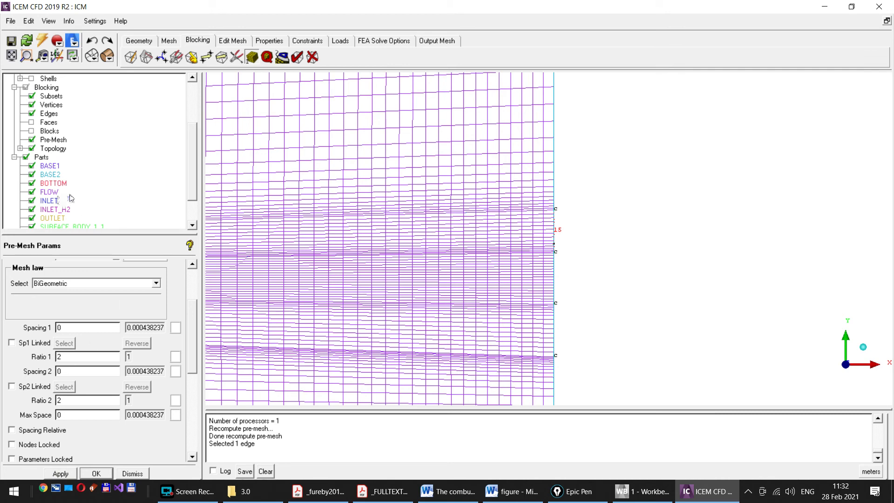
Step: Recompute the pre-mesh with the new distribution on the upper inner outlet edge
left_click(32, 140)
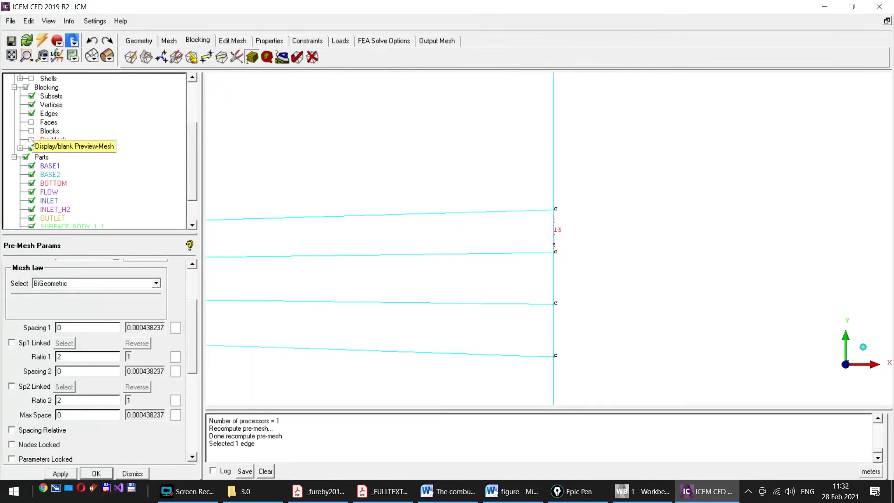
left_click(31, 139)
left_click(342, 317)
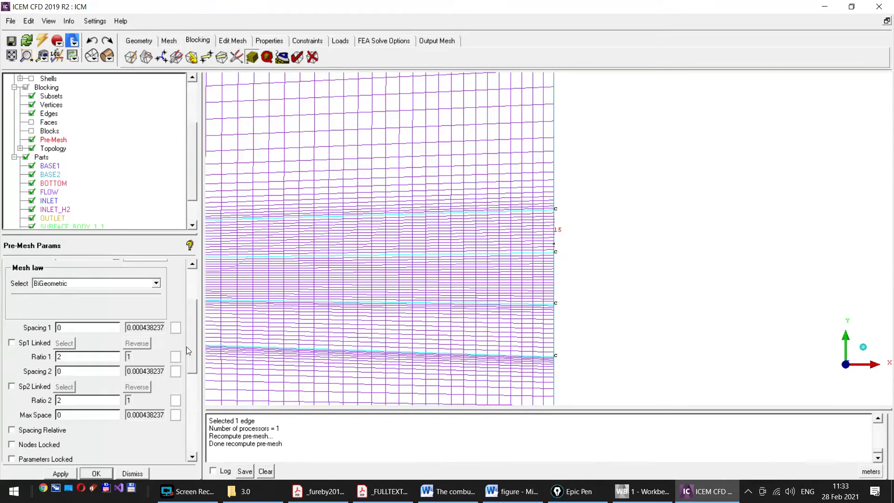
Step: Set Spacing 2, Ratio 2 and Max Space to 0 on the outlet edge between the two lower inner vertices and apply
left_click_drag(190, 345, 191, 309)
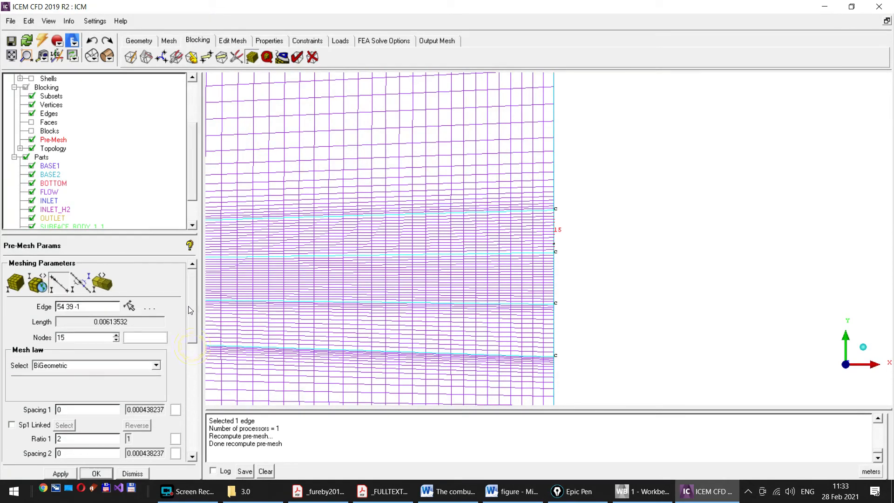
left_click(129, 306)
left_click(554, 338)
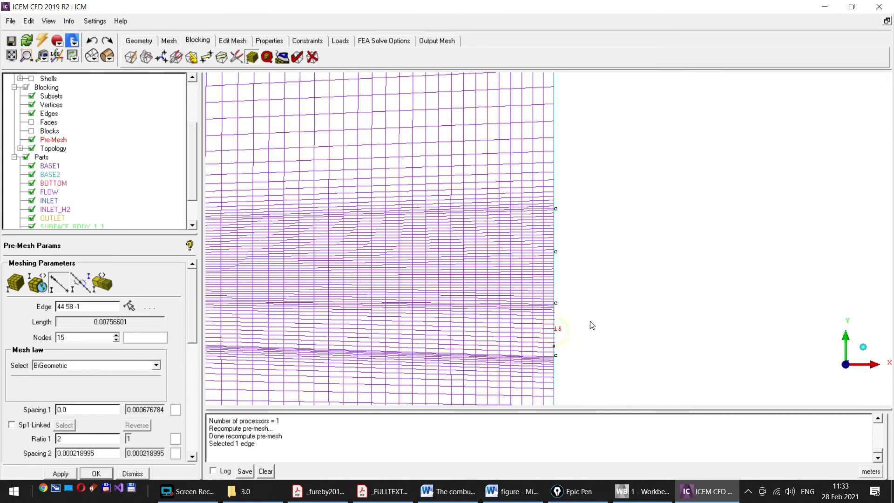
scroll(188, 326, "down", 3)
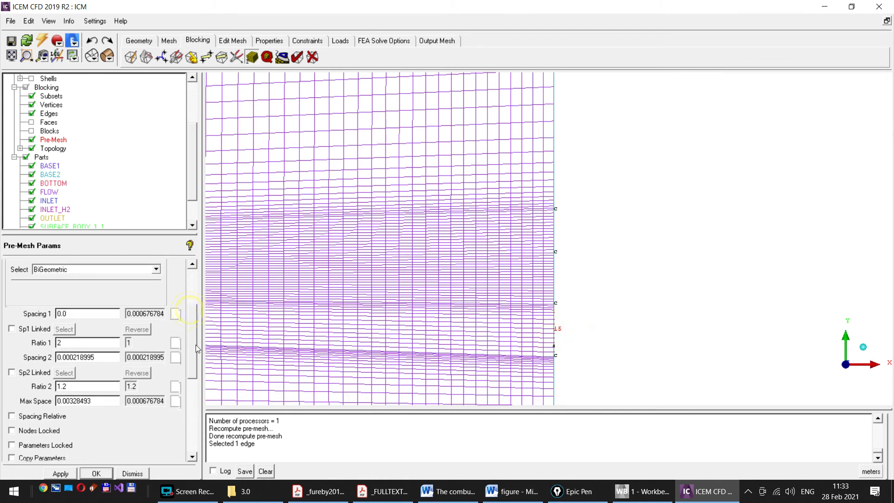
left_click_drag(101, 357, 29, 358)
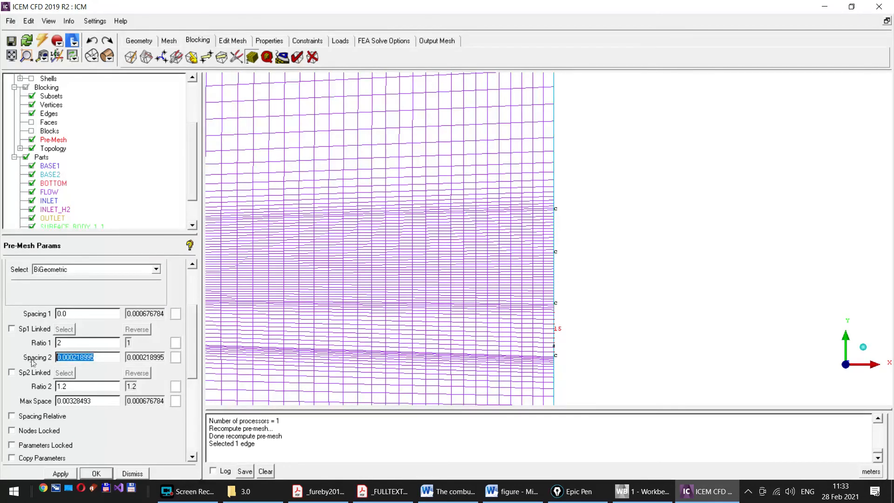
type("0")
left_click_drag(70, 386, 57, 402)
type("00")
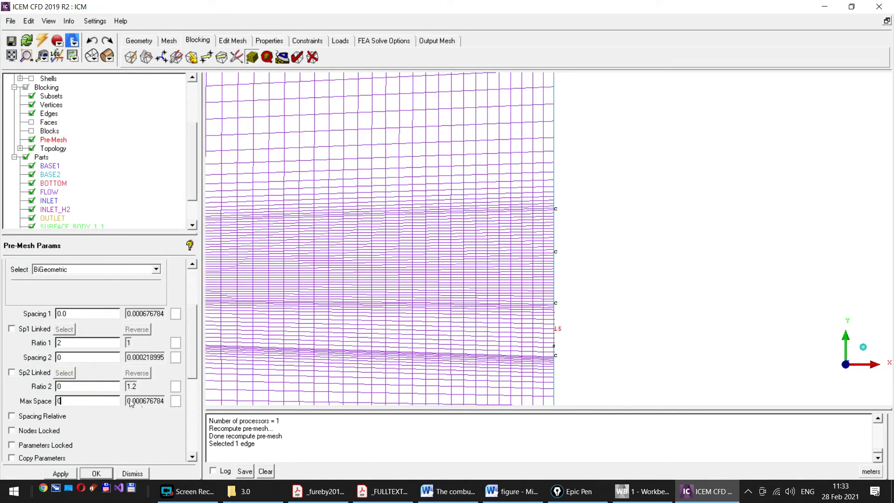
scroll(189, 348, "down", 3)
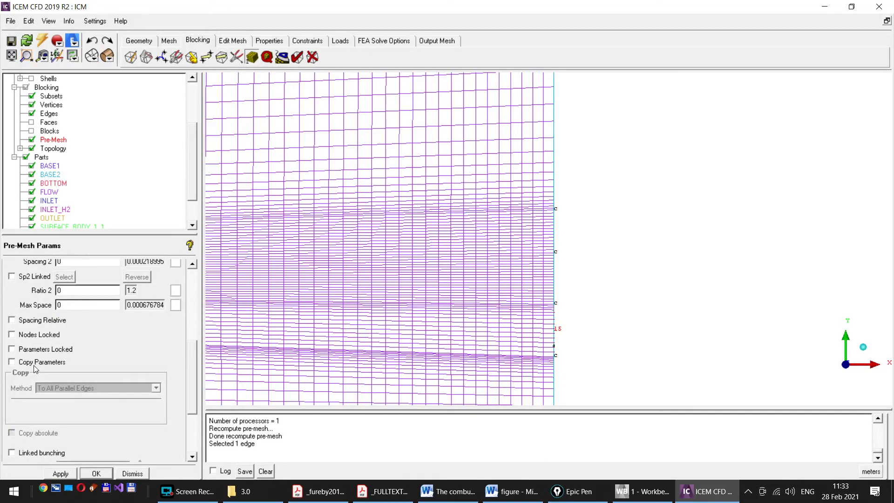
left_click(61, 473)
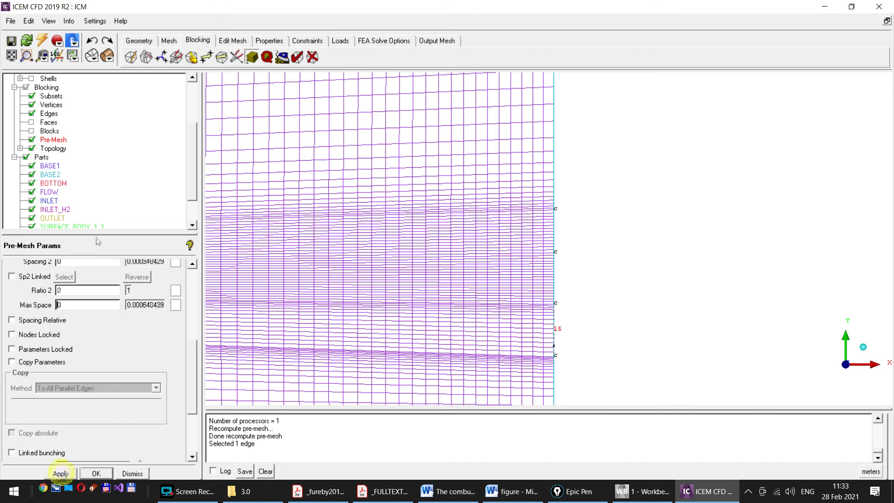
Step: Recompute the pre-mesh with the new distribution on the lower inner outlet edge
left_click(32, 140)
left_click(32, 140)
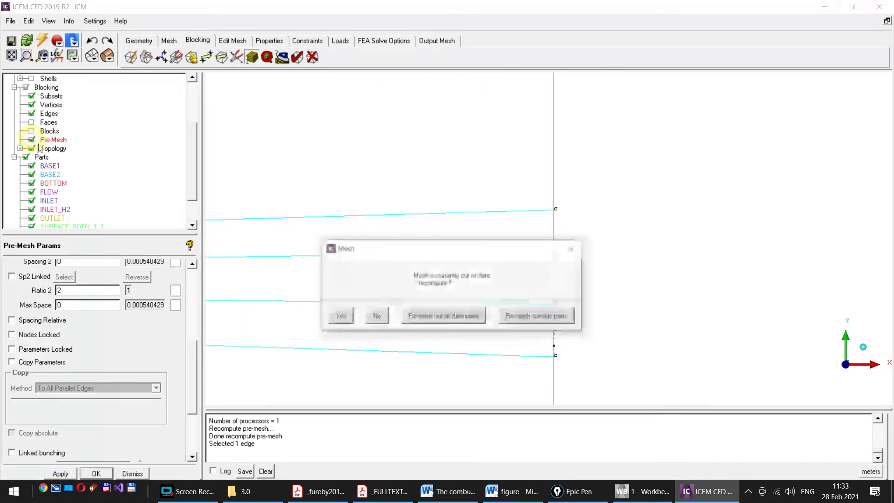
left_click(340, 316)
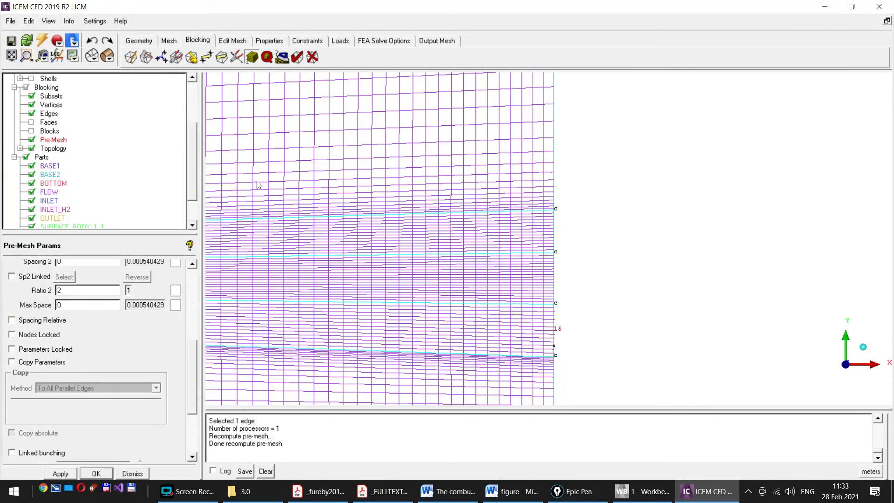
Step: Set Spacing 1 to 0.0005 on the outlet edge above the uppermost inner vertex and recompute the pre-mesh
scroll(190, 349, "up", 5)
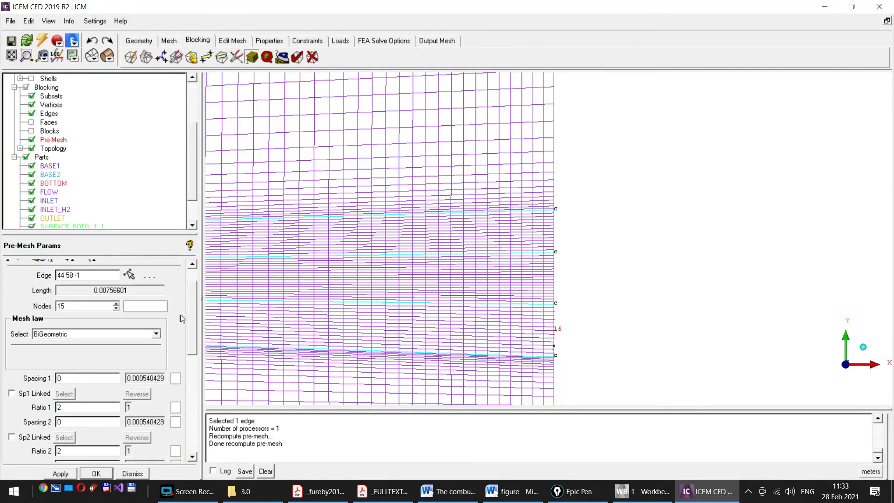
scroll(195, 325, "up", 2)
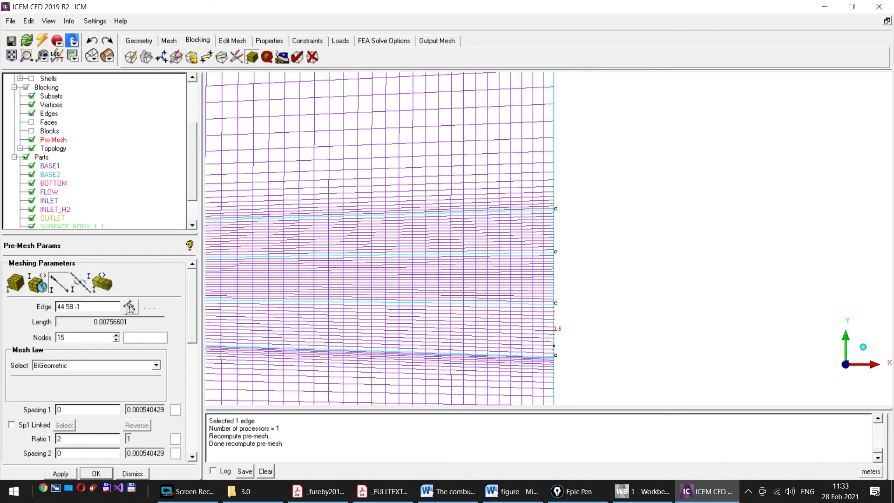
left_click(129, 306)
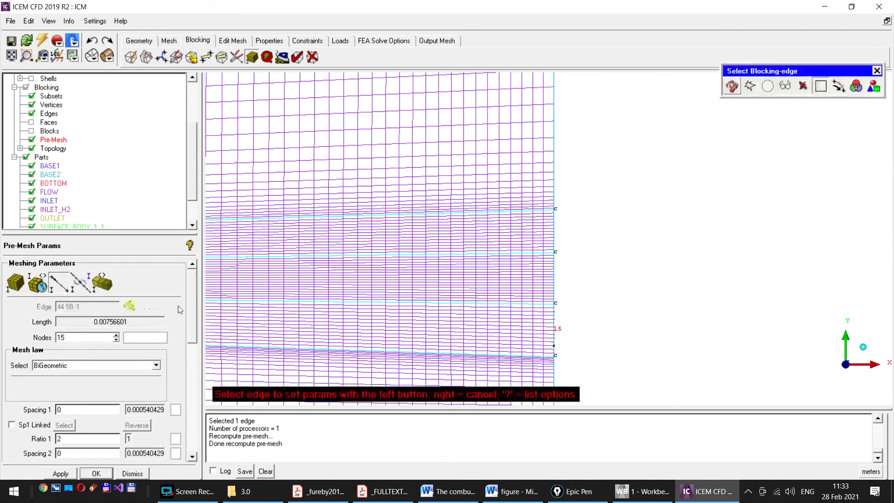
left_click(555, 154)
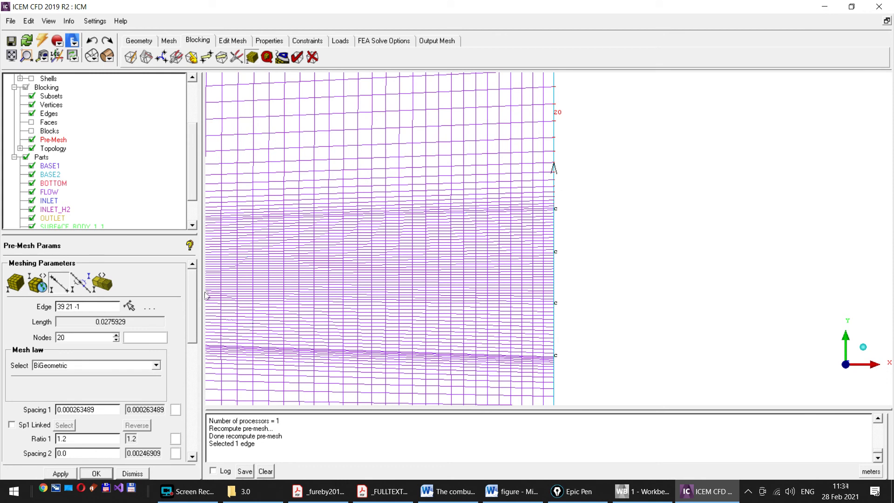
scroll(194, 318, "down", 5)
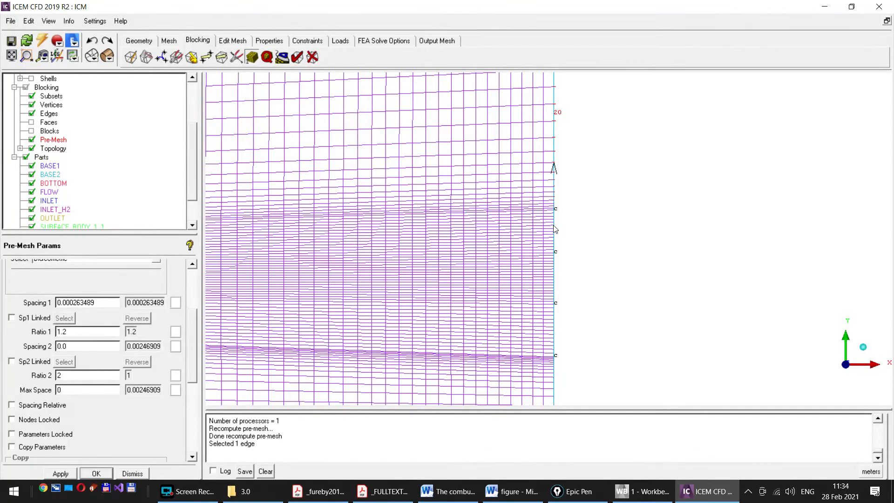
double_click(75, 304)
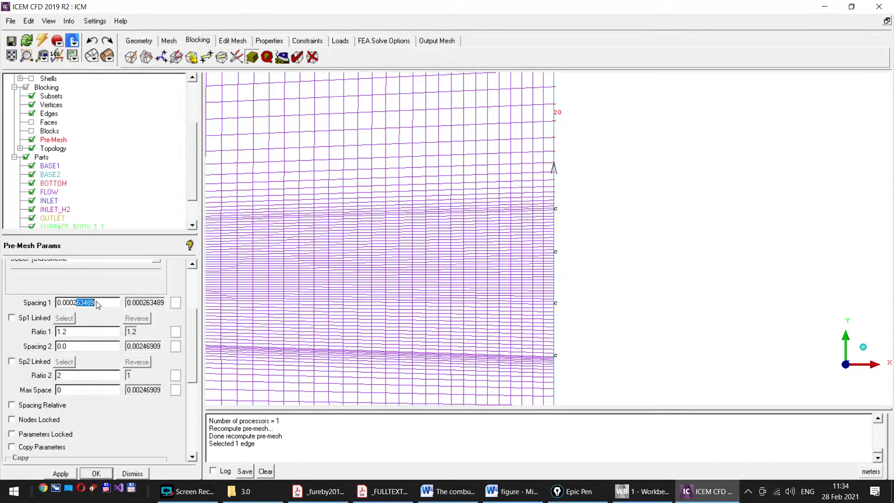
type("0.00025")
left_click(60, 474)
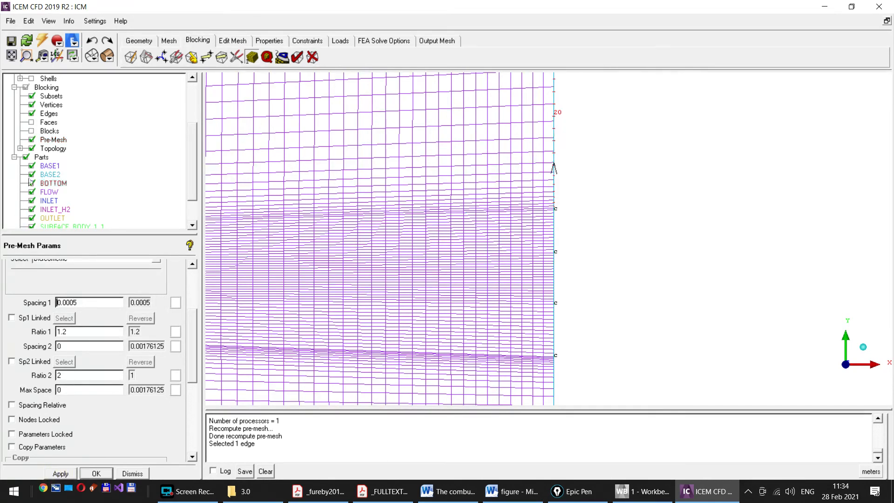
left_click(30, 140)
left_click(29, 140)
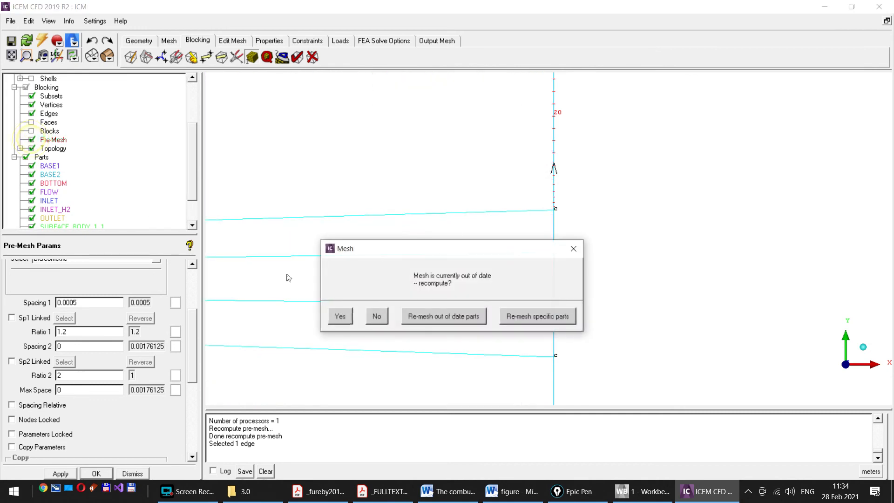
left_click(340, 317)
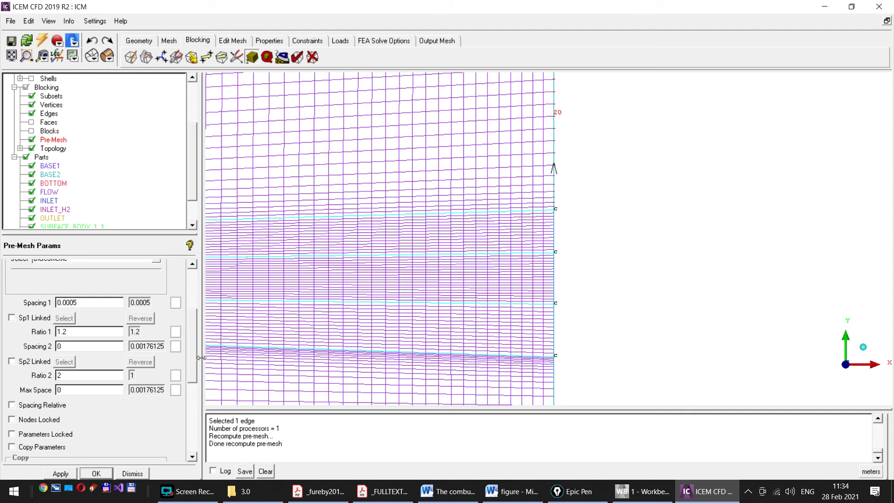
Step: Set Spacing 2 to 0.0005 on the outlet edge below the lowest inner vertex and recompute the pre-mesh
scroll(194, 355, "up", 5)
left_click(135, 302)
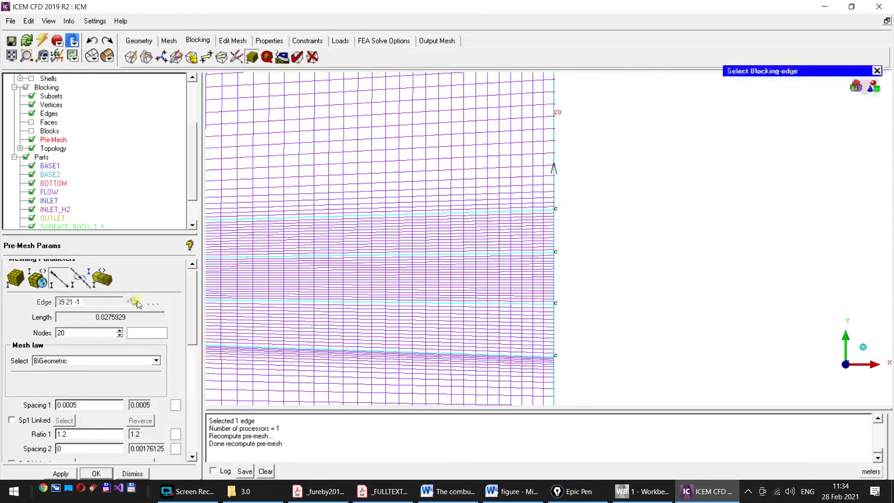
left_click(554, 379)
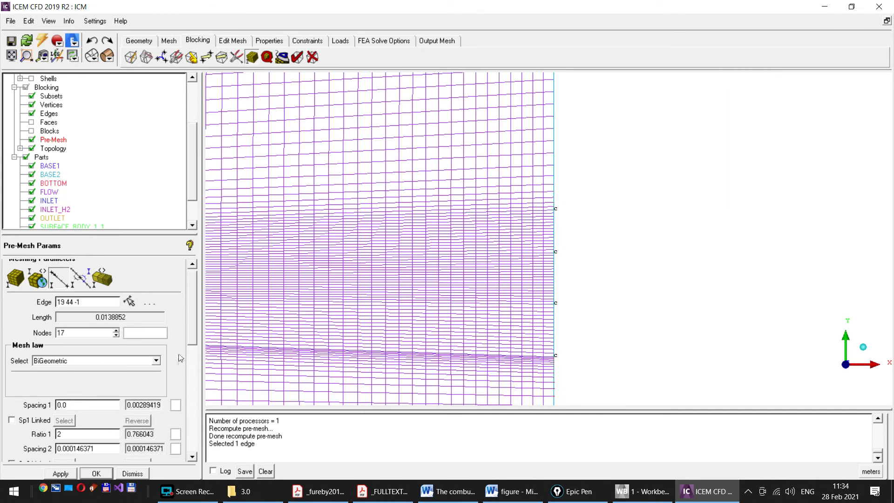
left_click_drag(194, 315, 196, 351)
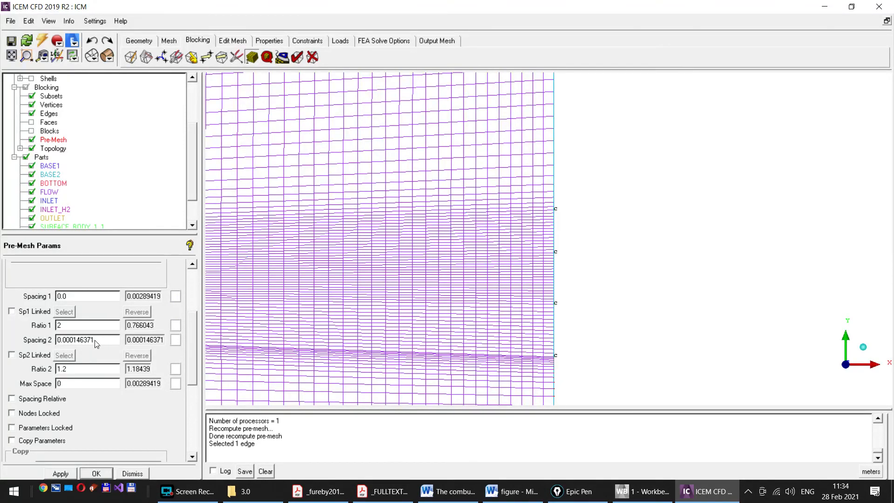
left_click_drag(96, 340, 57, 340)
type("0")
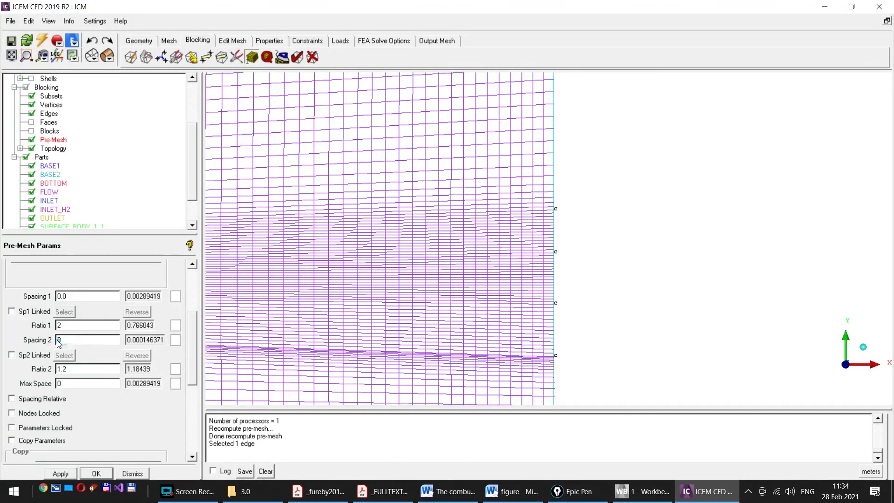
type(".0005")
left_click(60, 474)
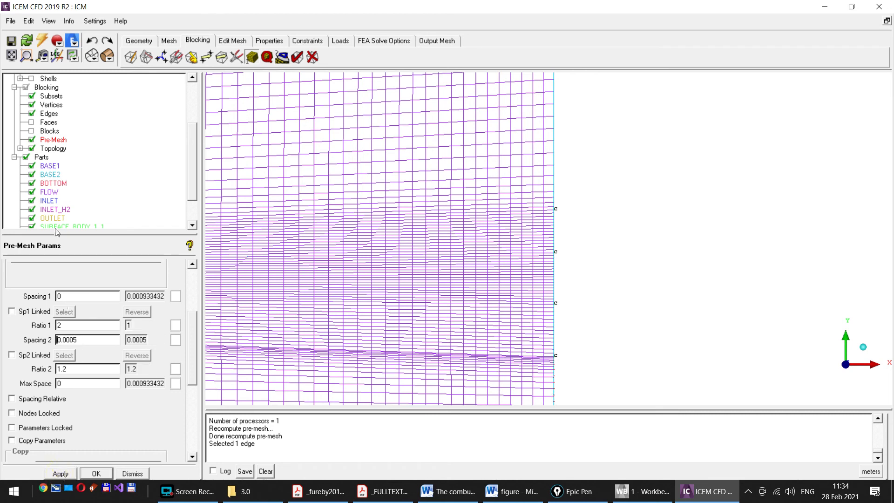
left_click(32, 140)
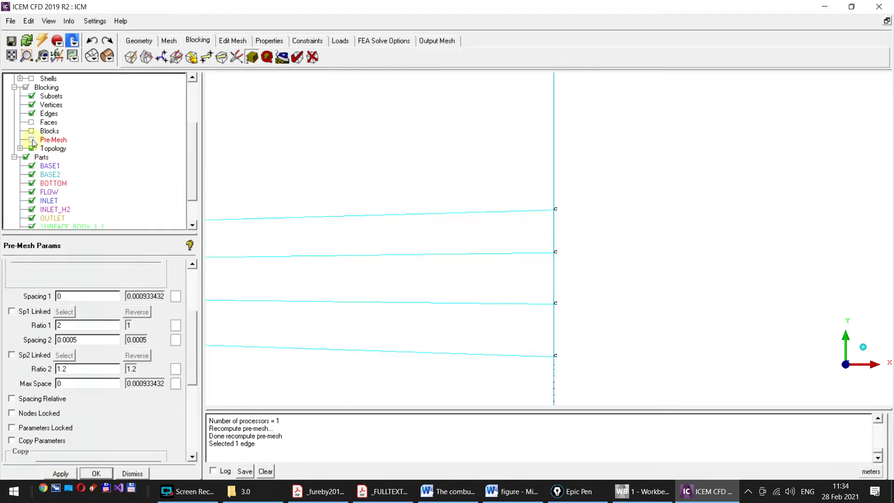
left_click(32, 140)
left_click(340, 318)
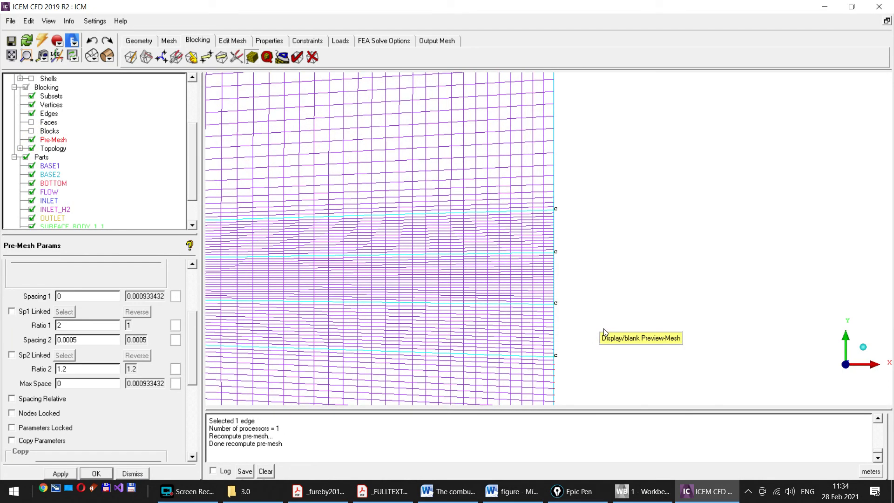
Step: Check the mesh toward the outlet, close the pre-mesh parameters and save the project
scroll(604, 329, "down", 5)
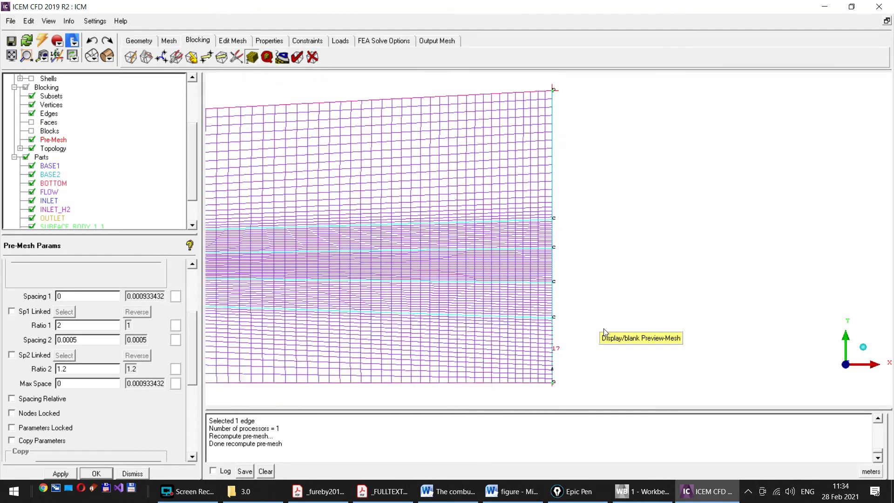
scroll(604, 329, "up", 5)
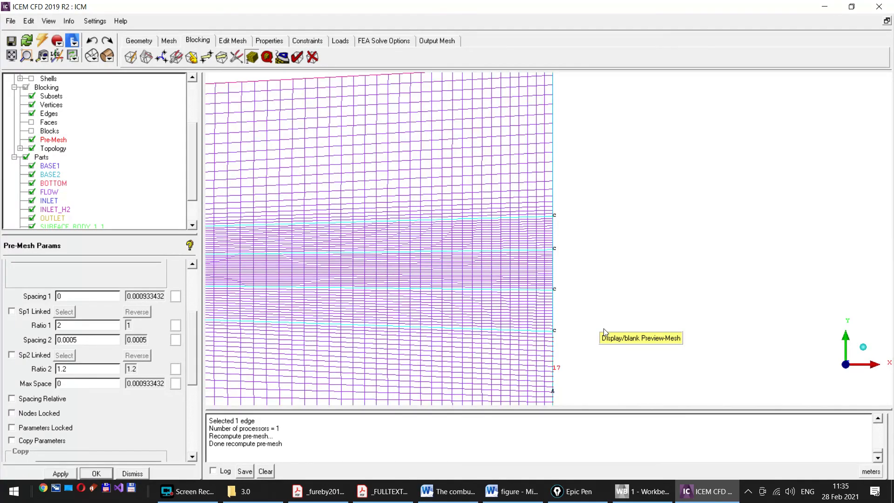
scroll(604, 328, "down", 2)
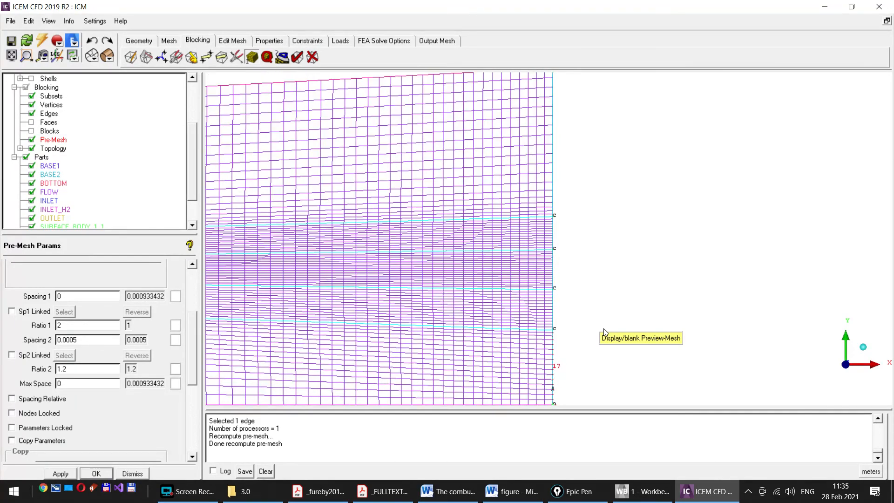
scroll(603, 328, "down", 5)
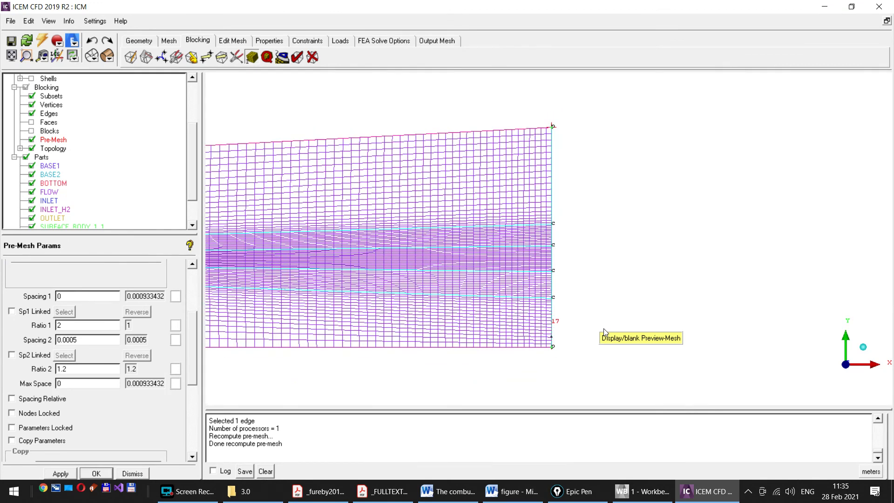
scroll(603, 328, "down", 4)
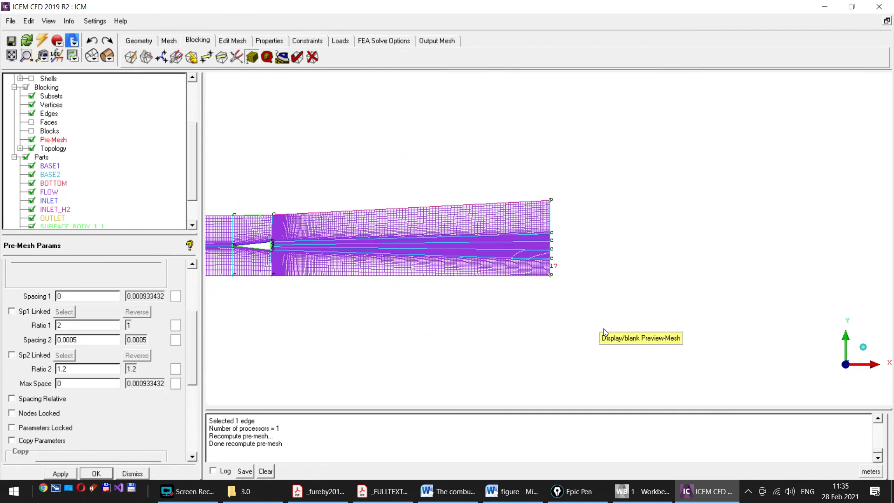
scroll(603, 328, "down", 2)
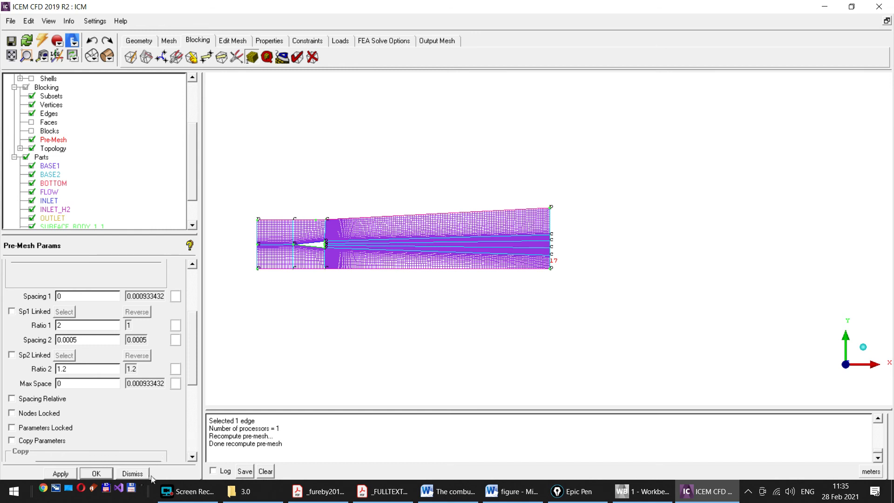
left_click(130, 475)
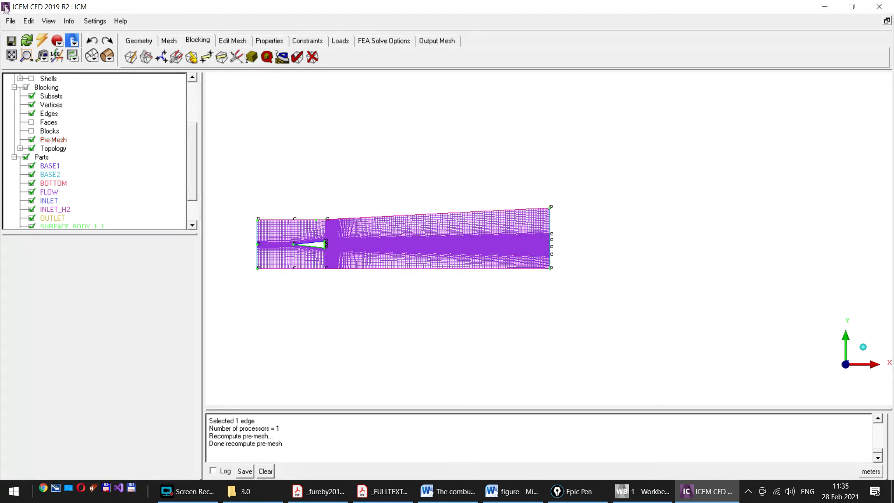
left_click(12, 42)
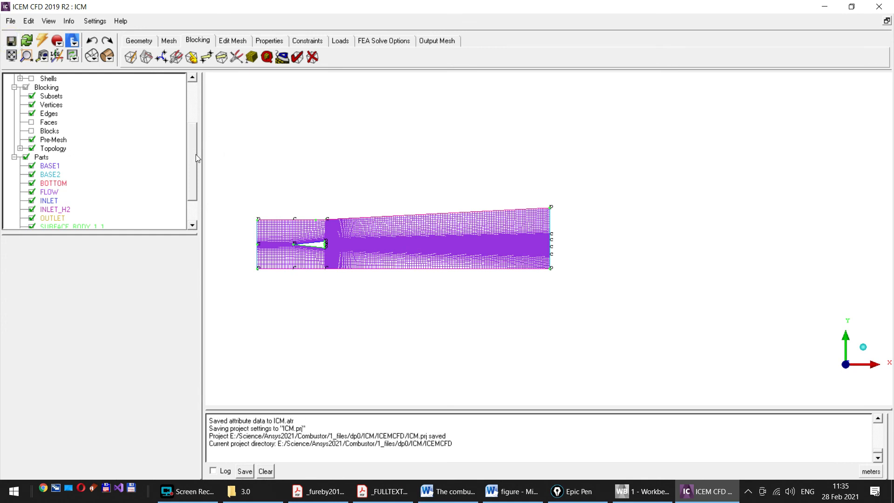
Step: Convert the pre-mesh to an unstructured mesh, replacing the existing mesh
scroll(426, 270, "up", 1)
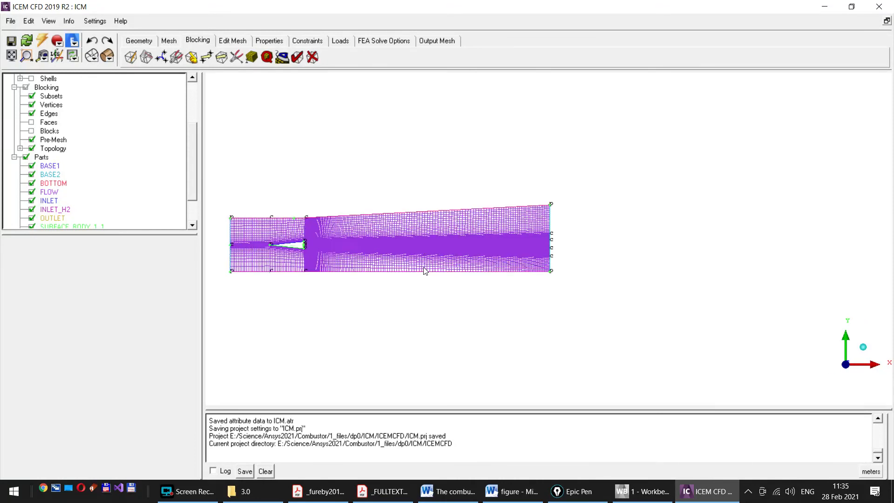
scroll(447, 270, "up", 1)
scroll(455, 267, "down", 2)
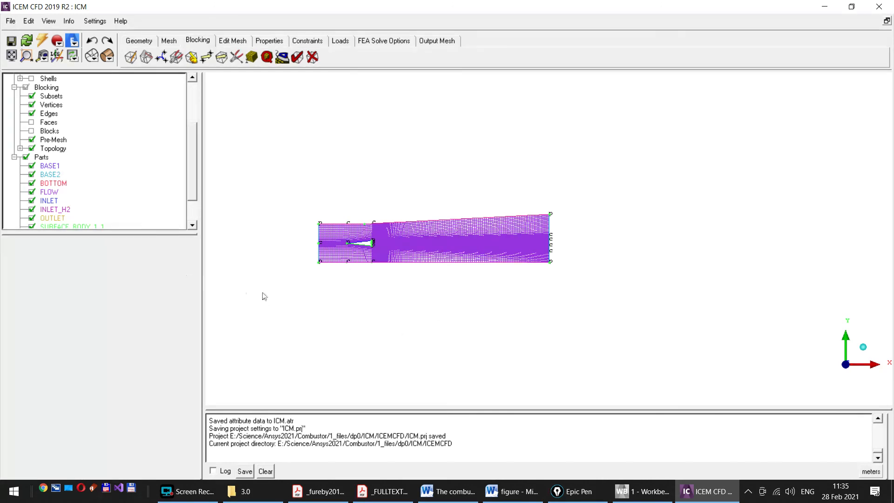
mouse_move(191, 141)
left_mouse_down()
mouse_move(191, 157)
mouse_move(194, 126)
left_mouse_up()
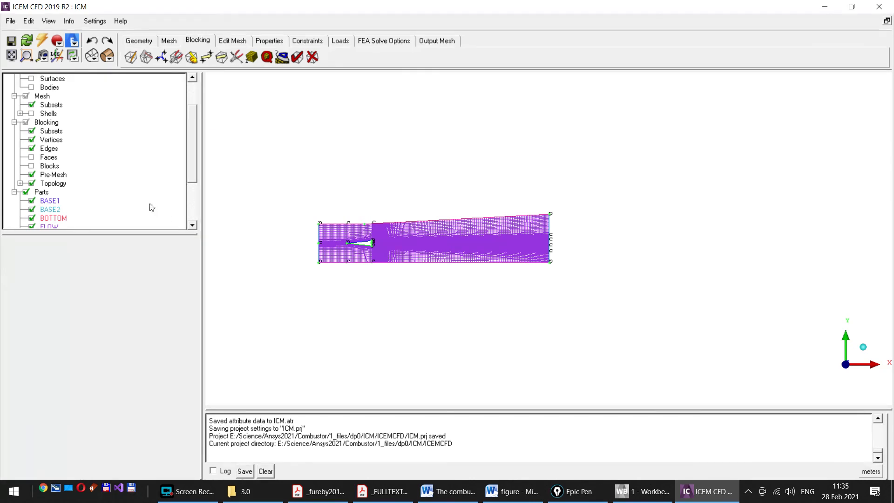
left_click(49, 176)
right_click(51, 177)
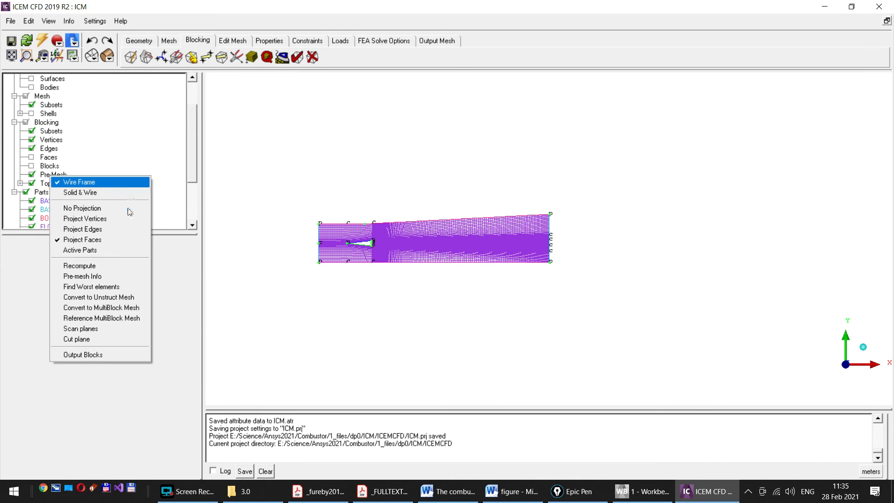
left_click(112, 300)
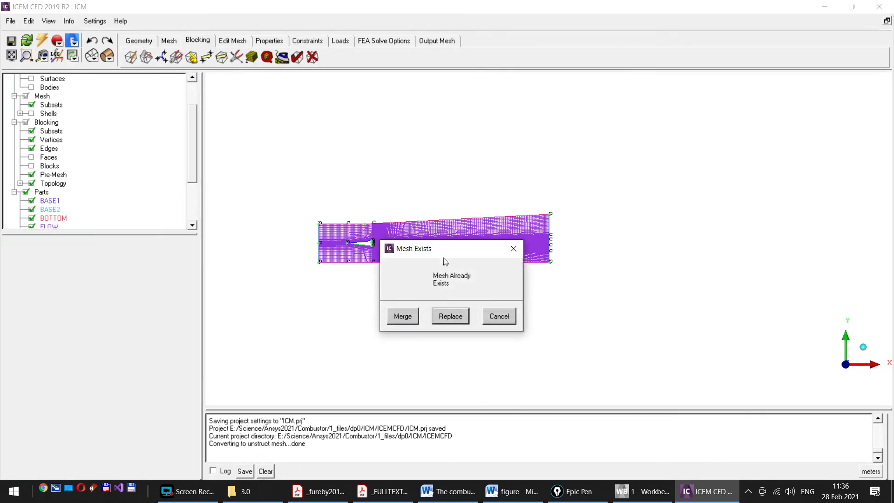
left_click_drag(448, 257, 466, 134)
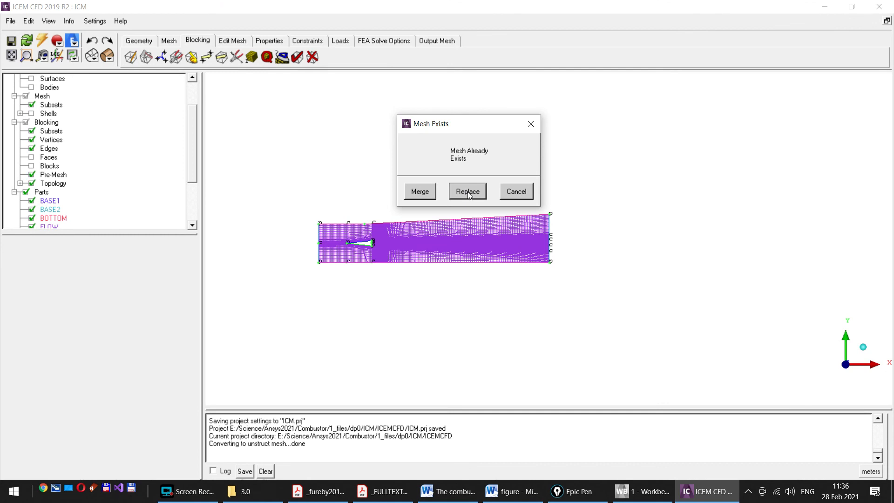
left_click(468, 191)
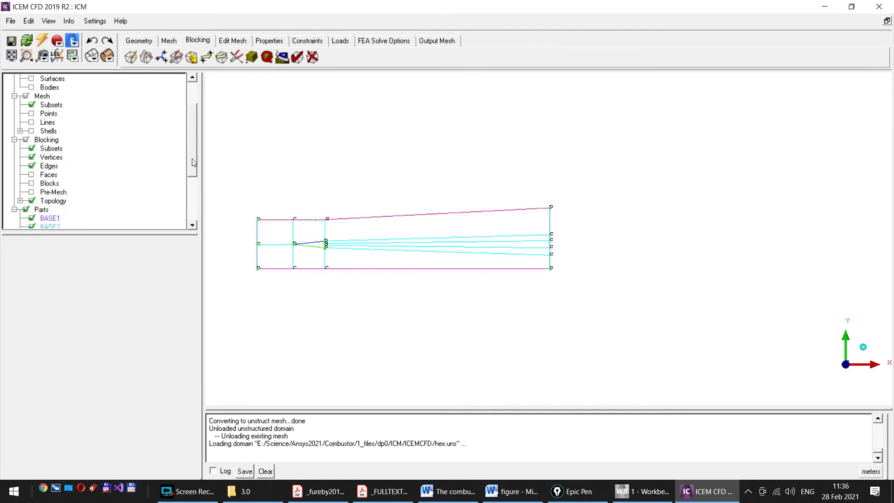
Step: Display the shells of the converted mesh and fit the whole channel in the view
mouse_move(191, 161)
left_mouse_down()
mouse_move(192, 131)
mouse_move(192, 163)
left_mouse_up()
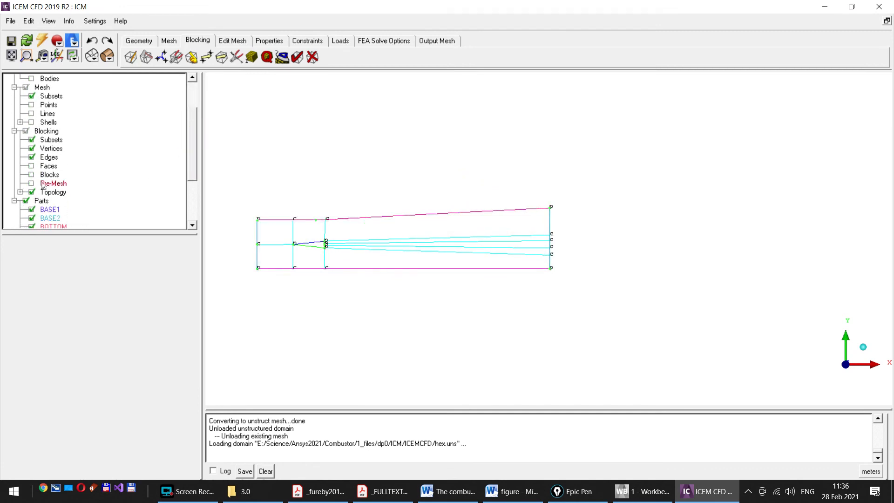
left_click(32, 123)
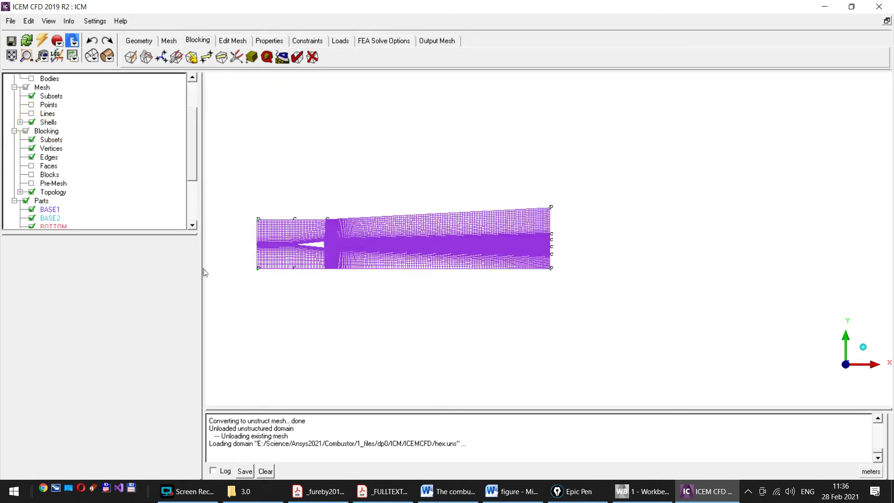
scroll(333, 291, "up", 3)
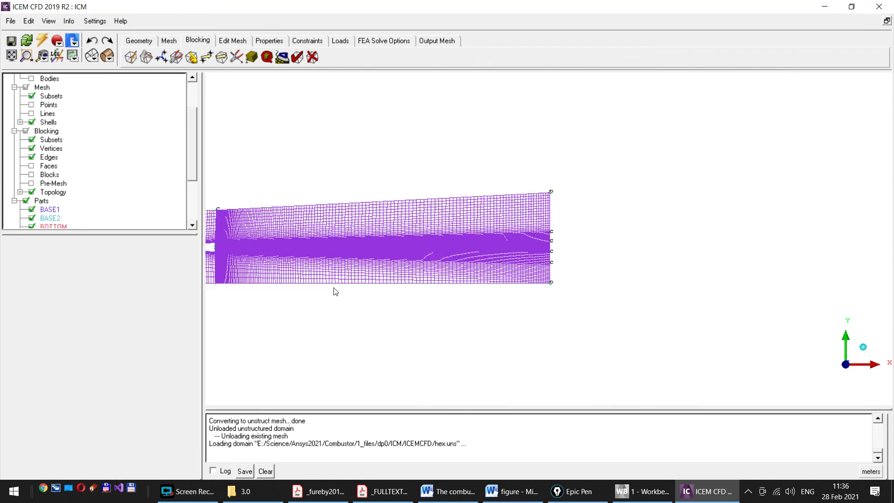
scroll(363, 291, "down", 2)
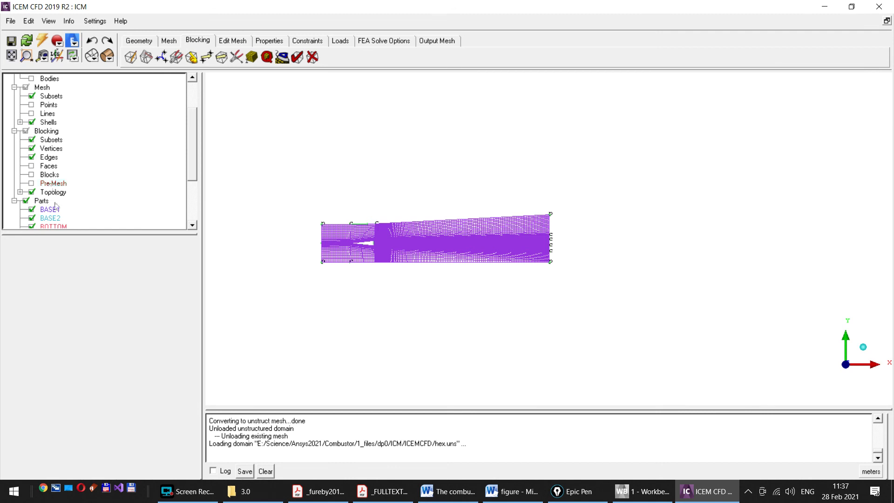
left_click_drag(192, 161, 193, 125)
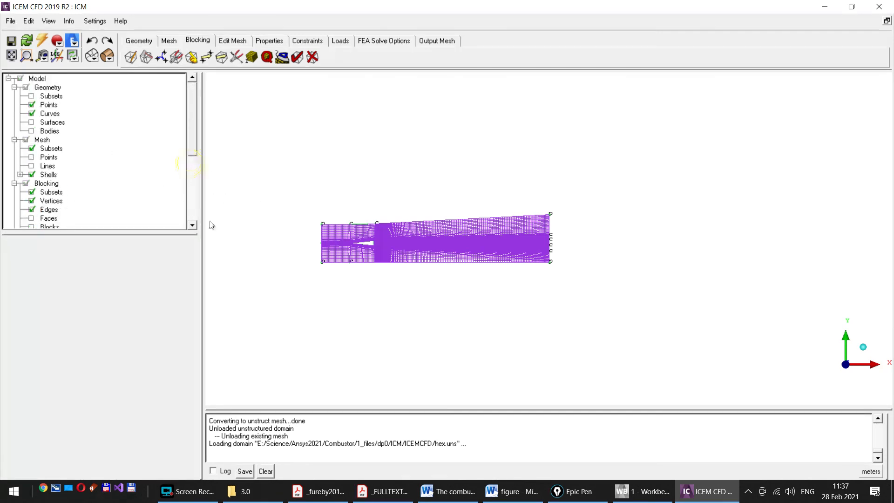
left_click(11, 55)
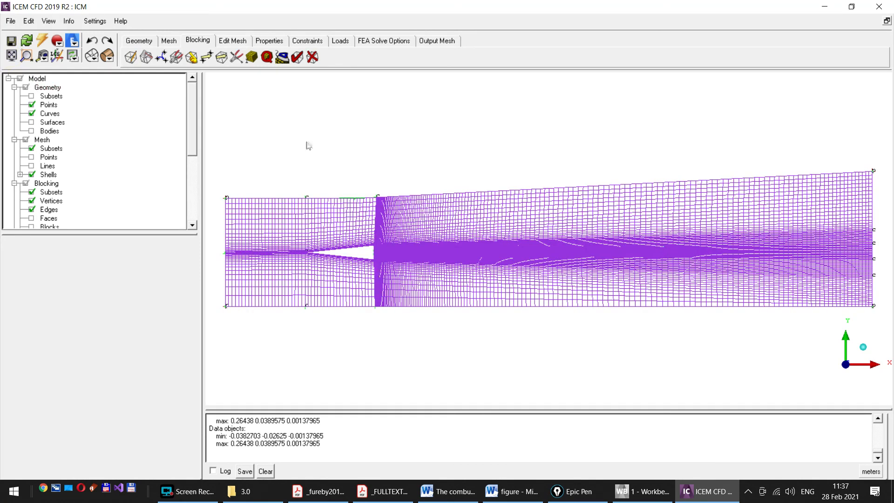
Step: Apply ANSYS Fluent as the output solver for the mesh
left_click(440, 41)
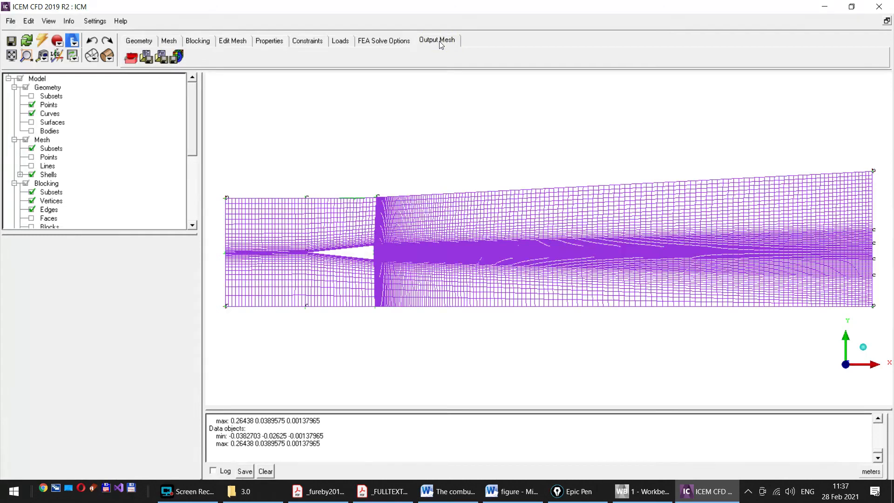
left_click(131, 62)
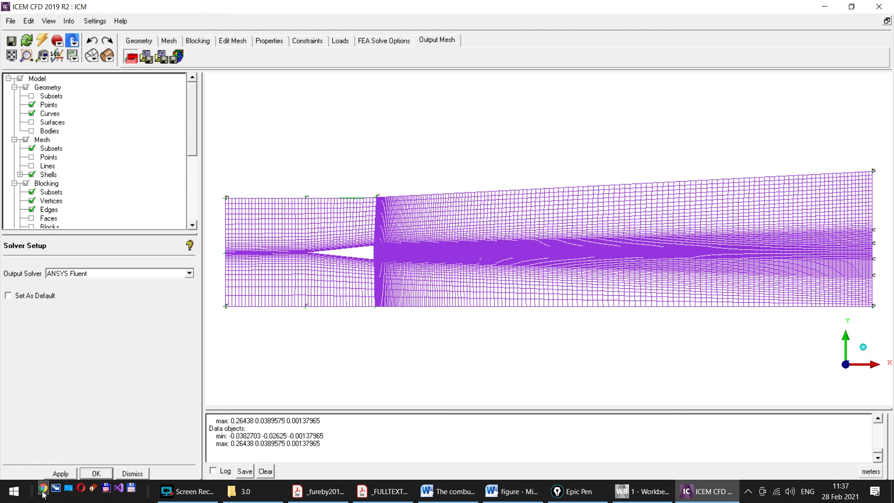
left_click(59, 474)
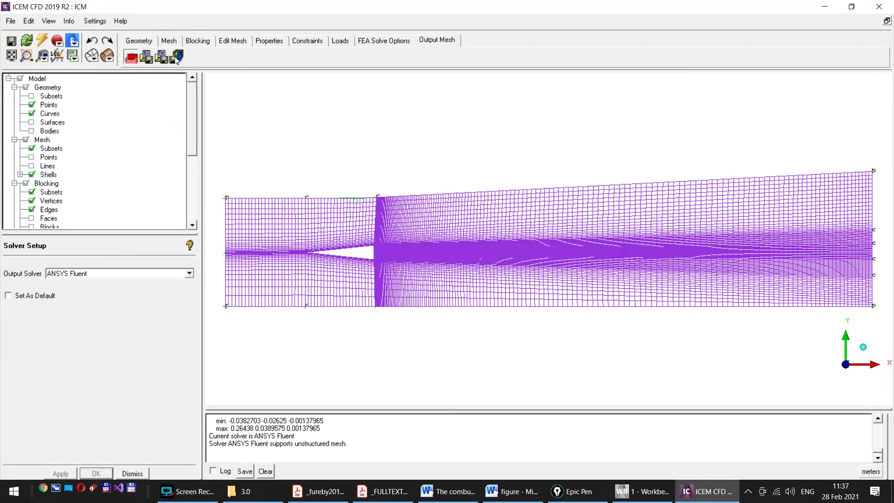
Step: Check the edge parts in the part boundary conditions against the model's parts list and accept the conditions
left_click(145, 57)
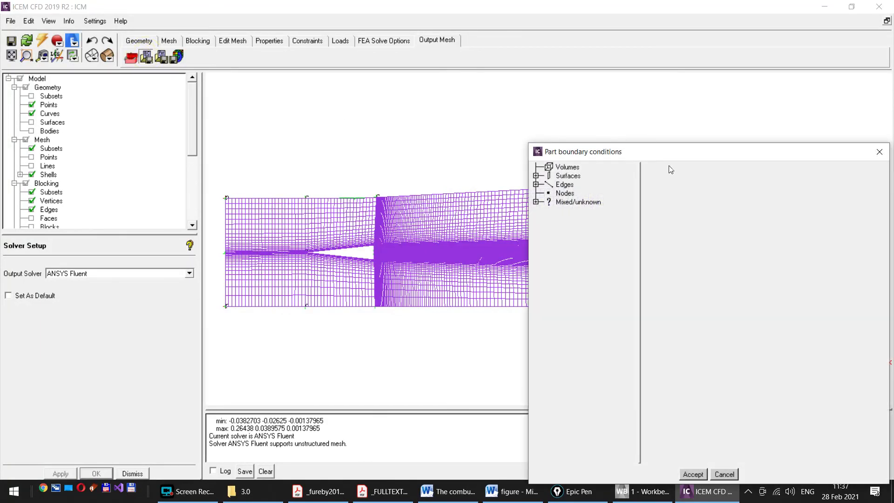
left_click_drag(671, 158, 466, 76)
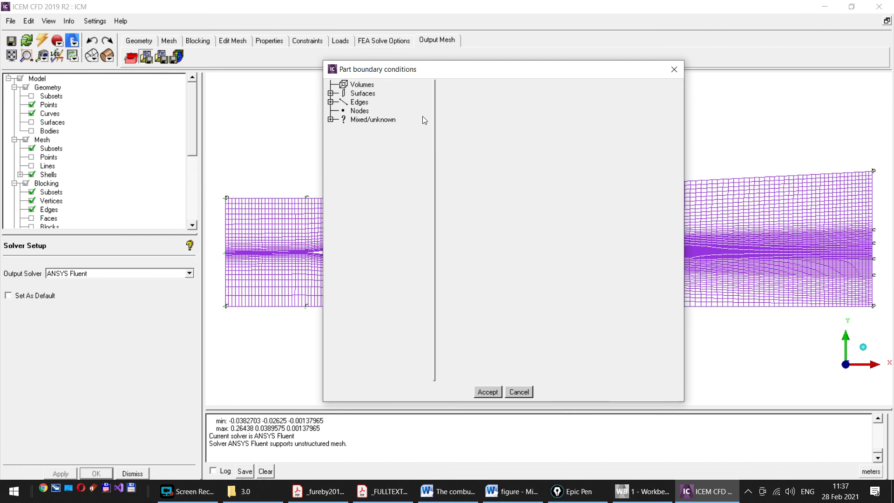
left_click(331, 103)
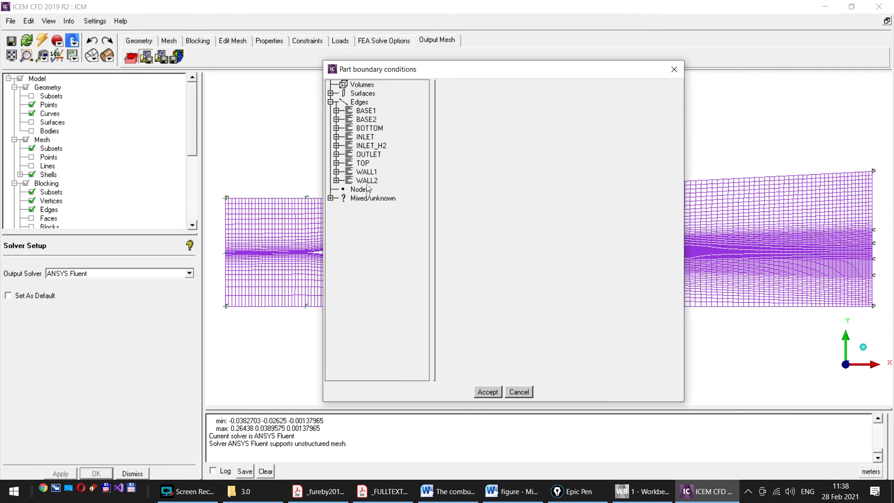
left_click_drag(194, 127, 191, 189)
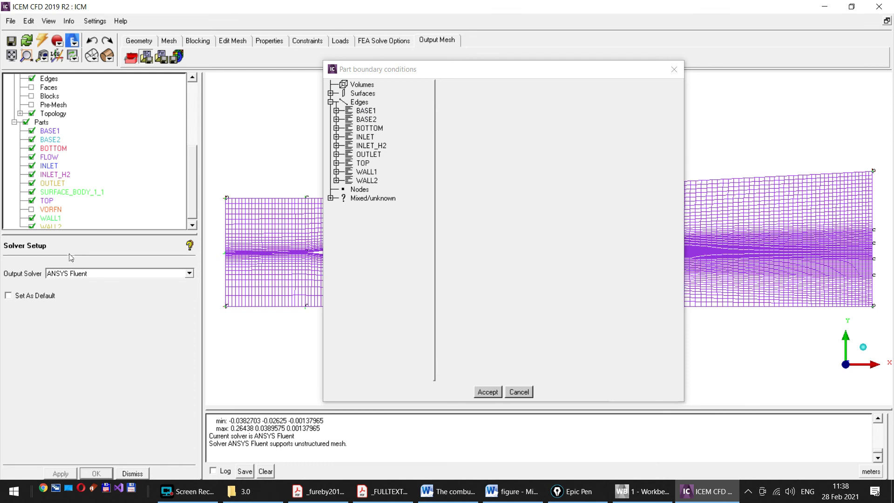
left_click_drag(76, 235, 78, 254)
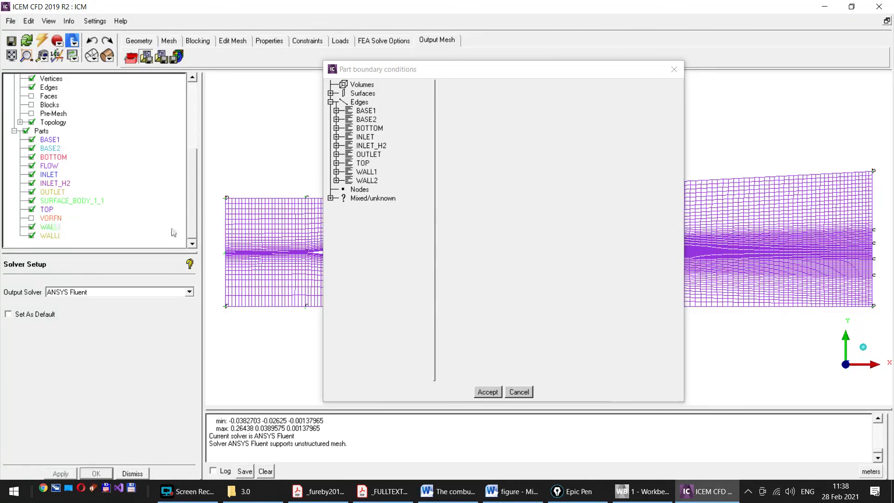
left_click(488, 394)
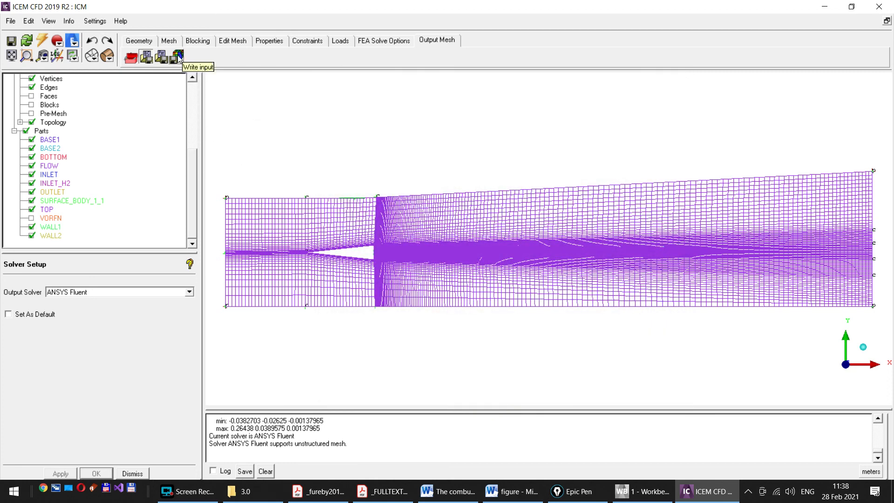
Step: Start writing the solver input, saving the current project first and choosing the ICM unstructured mesh file
left_click(177, 56)
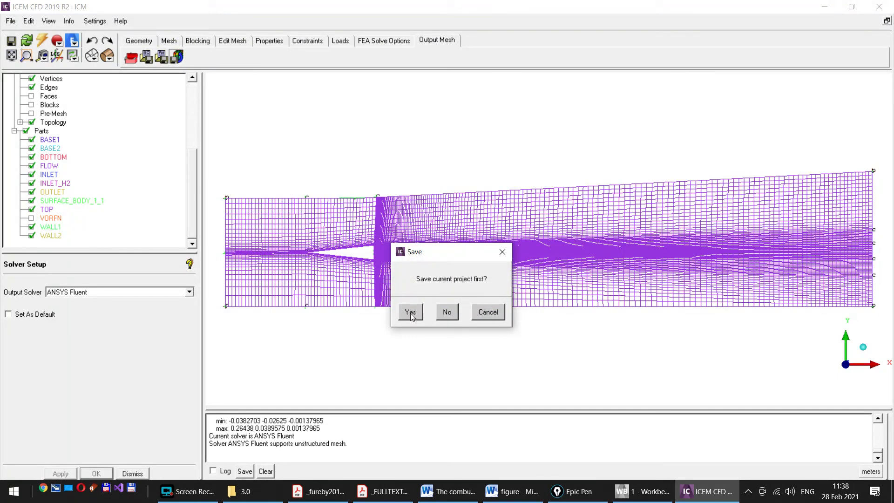
left_click(410, 313)
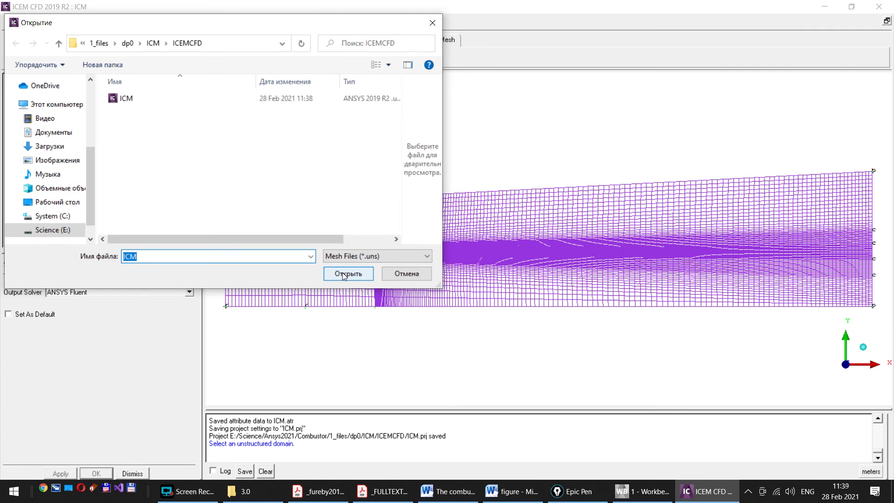
left_click(344, 275)
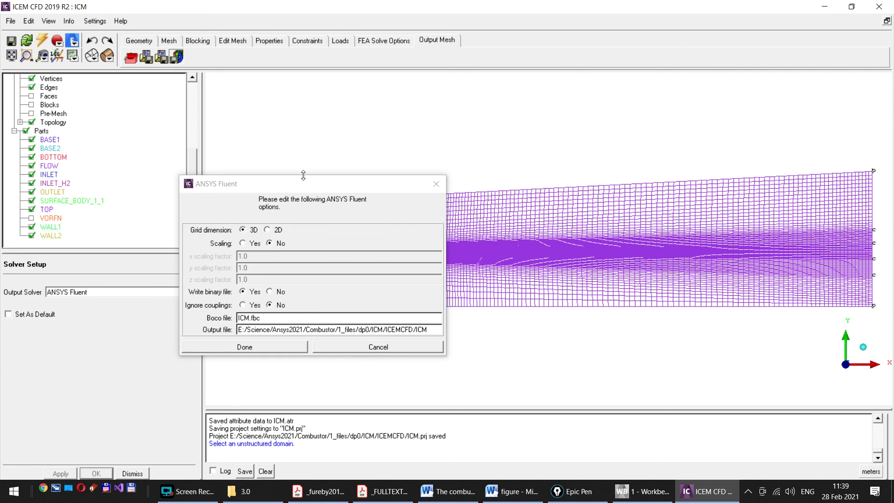
Step: Write the ANSYS Fluent mesh file with a 2D grid dimension and binary writing set to No
left_click_drag(294, 186, 380, 145)
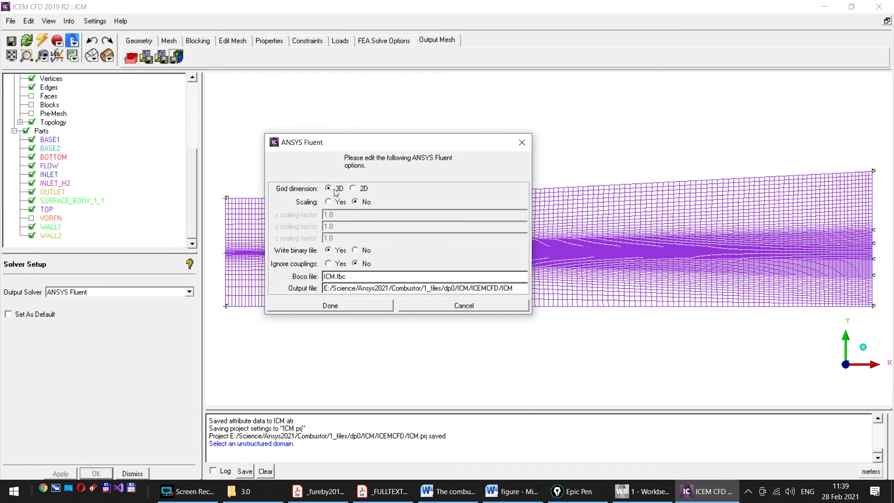
left_click(353, 189)
left_click_drag(399, 146, 431, 108)
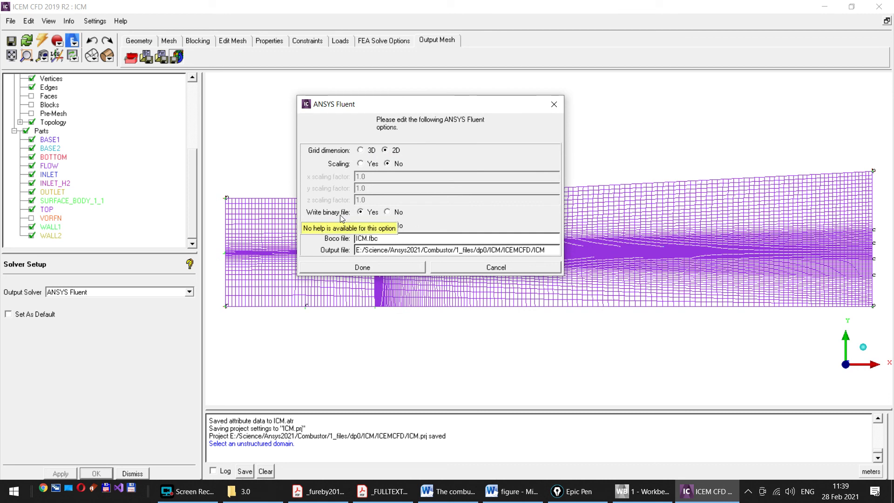
left_click(387, 212)
left_click(365, 267)
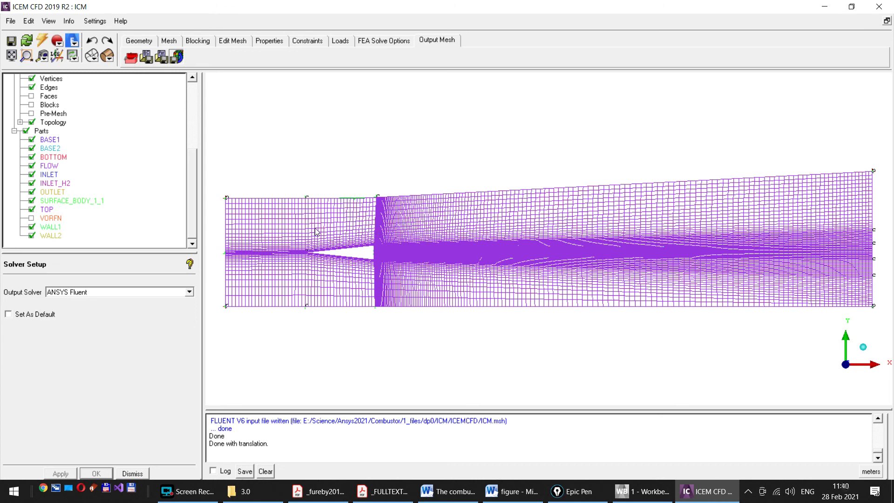
Step: Save the project again and close ICEM CFD
left_click(11, 43)
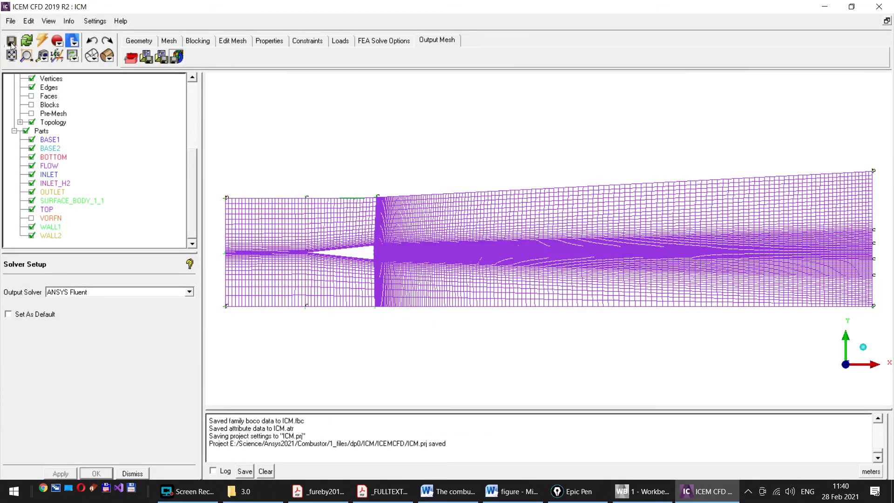
left_click(880, 8)
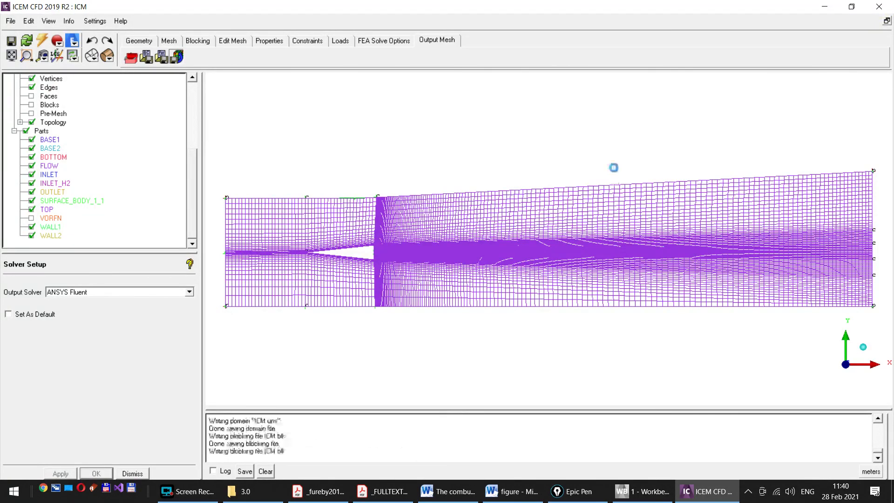